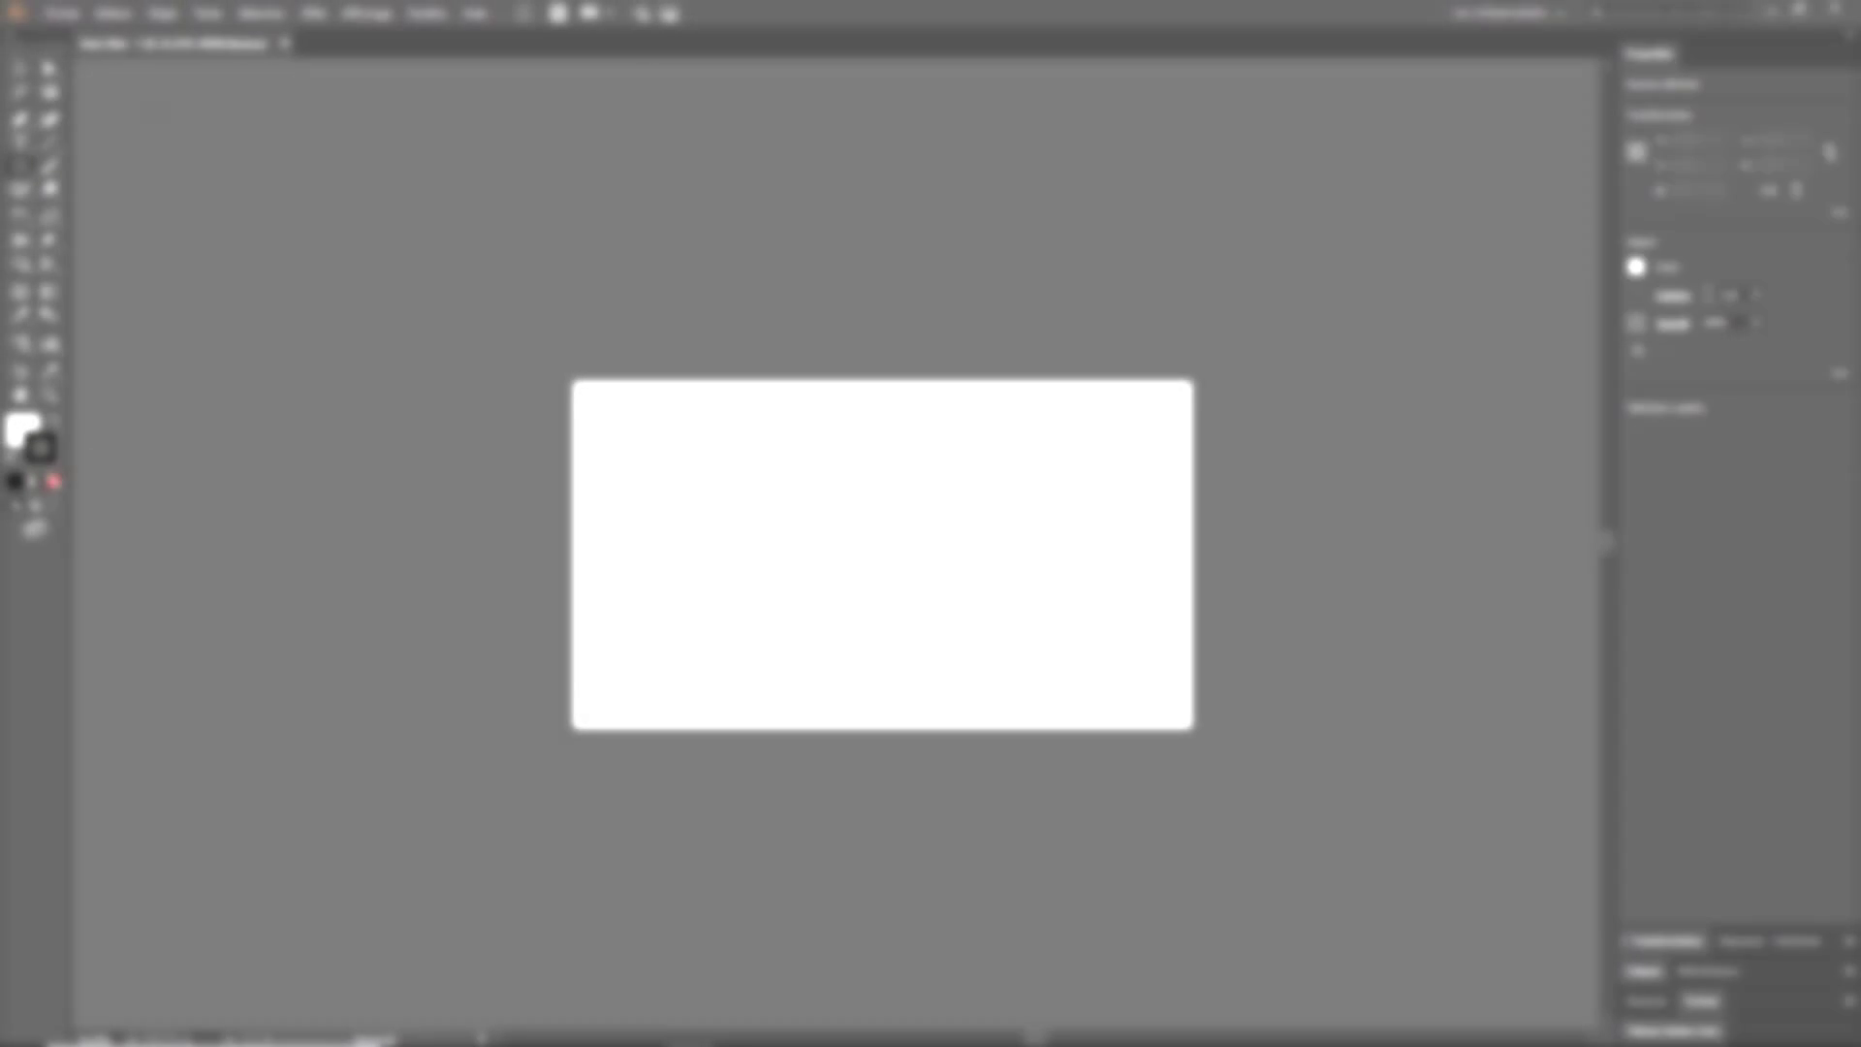
# - Draw a rectangle about 4953 × 3417 px that extends past the artboard on every side
pyautogui.moveTo(85, 61); pyautogui.dragTo(1509, 971)
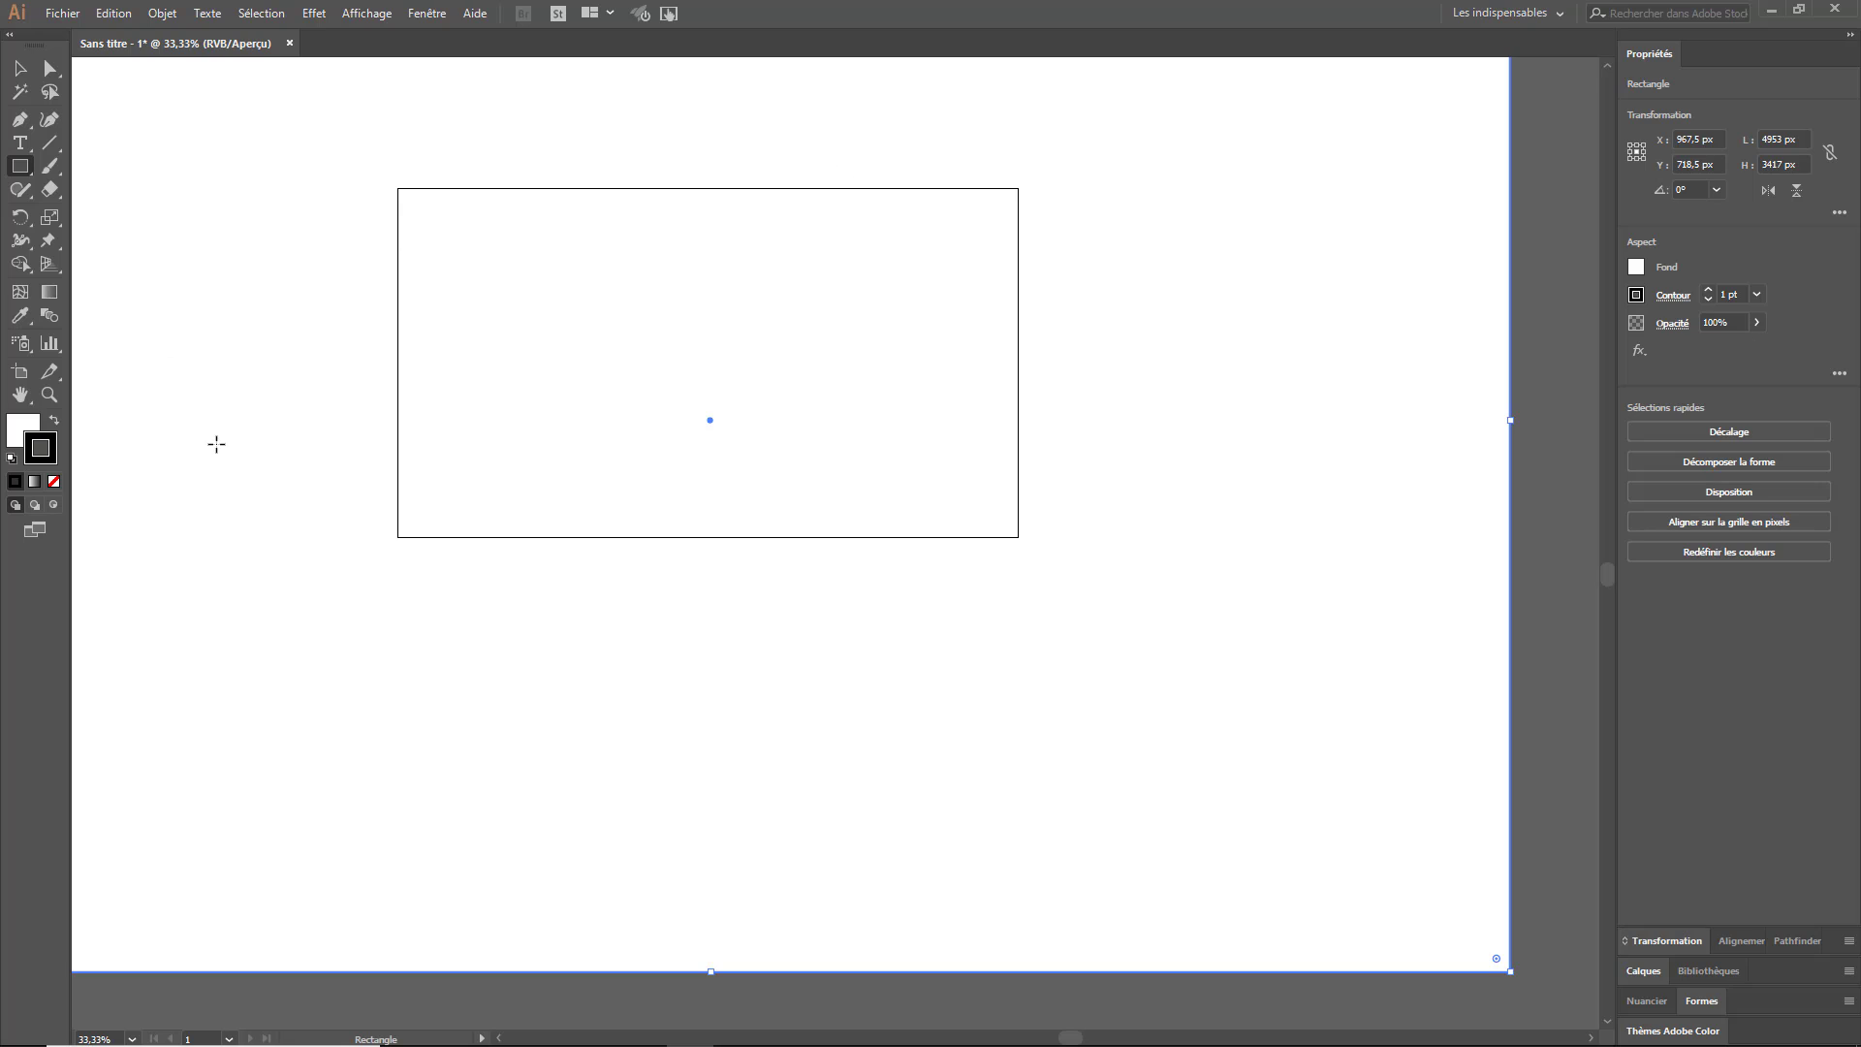
# - Swap the rectangle's fill and stroke colours, and dock the colour mixer beside the properties
pyautogui.hotkey('shift', 'x')
pyautogui.click(13, 425)
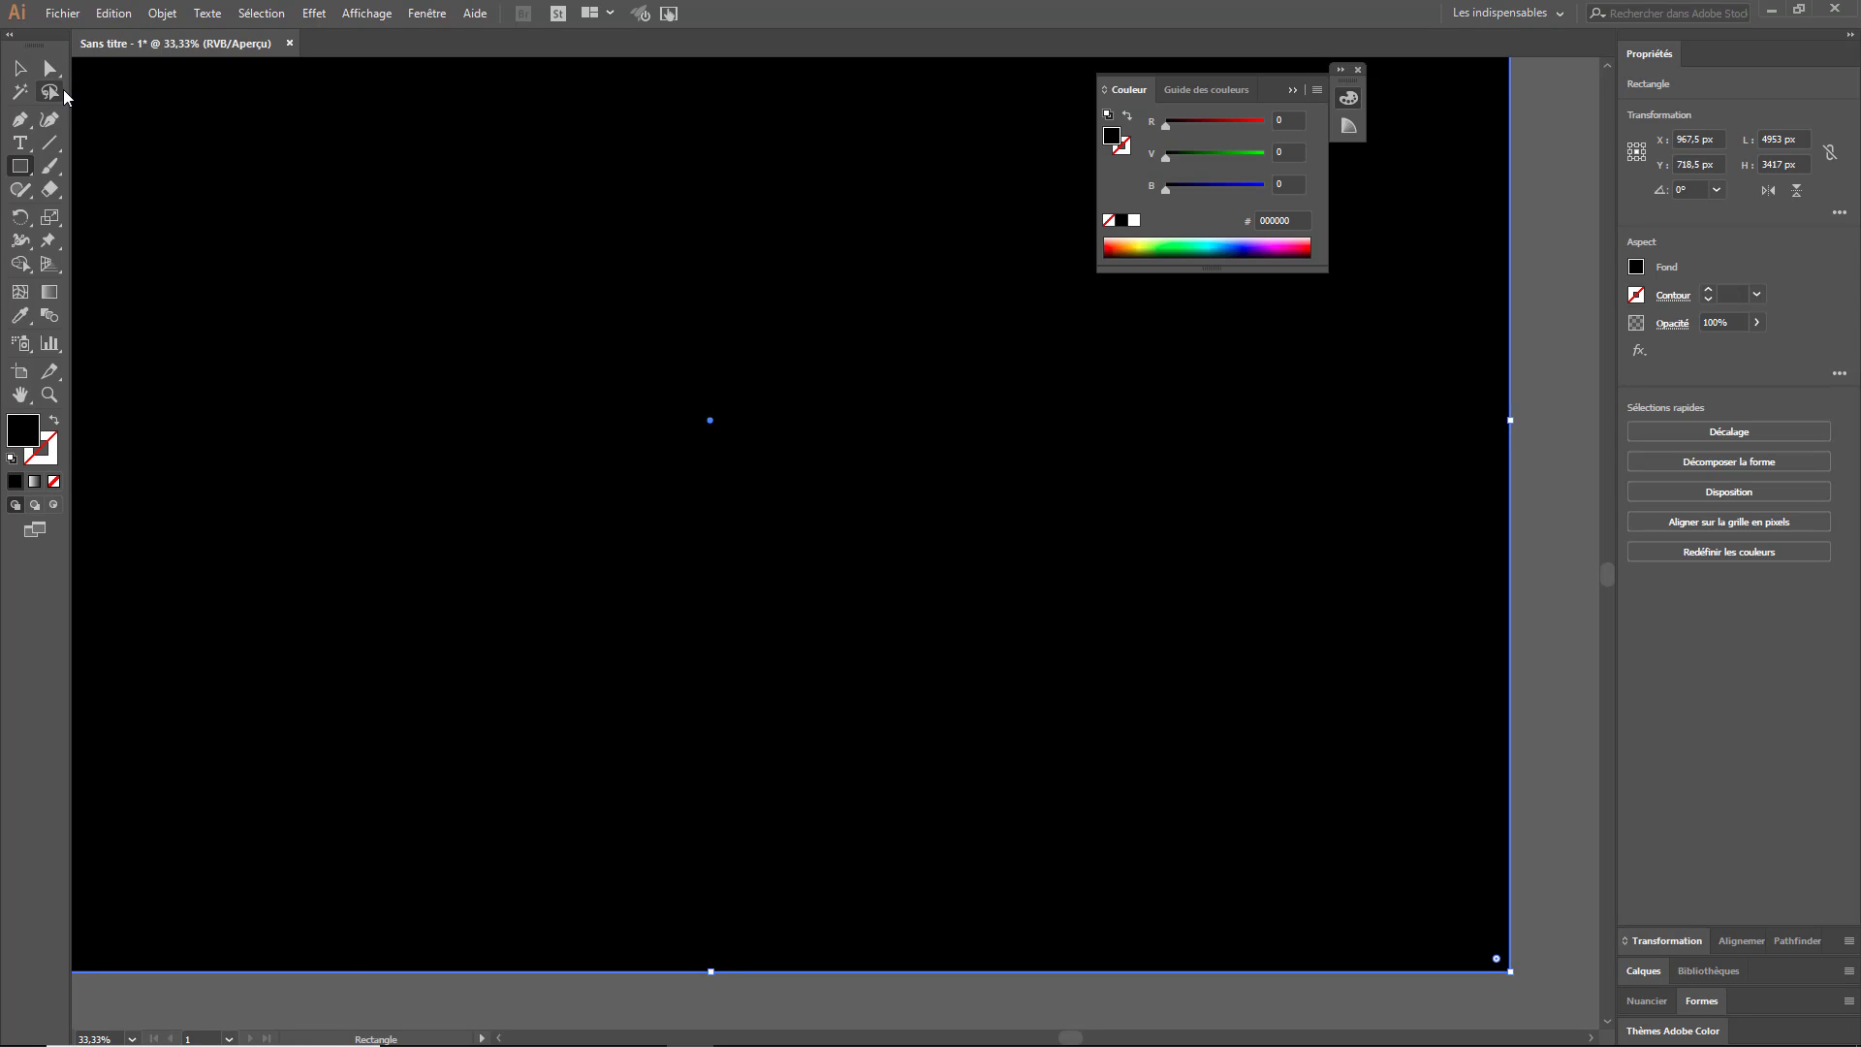
pyautogui.click(1297, 101)
pyautogui.moveTo(1342, 70); pyautogui.dragTo(1779, 65)
# - Centre the rectangle horizontally and vertically on the artboard with Align to Artboard
pyautogui.click(427, 12)
pyautogui.click(645, 217)
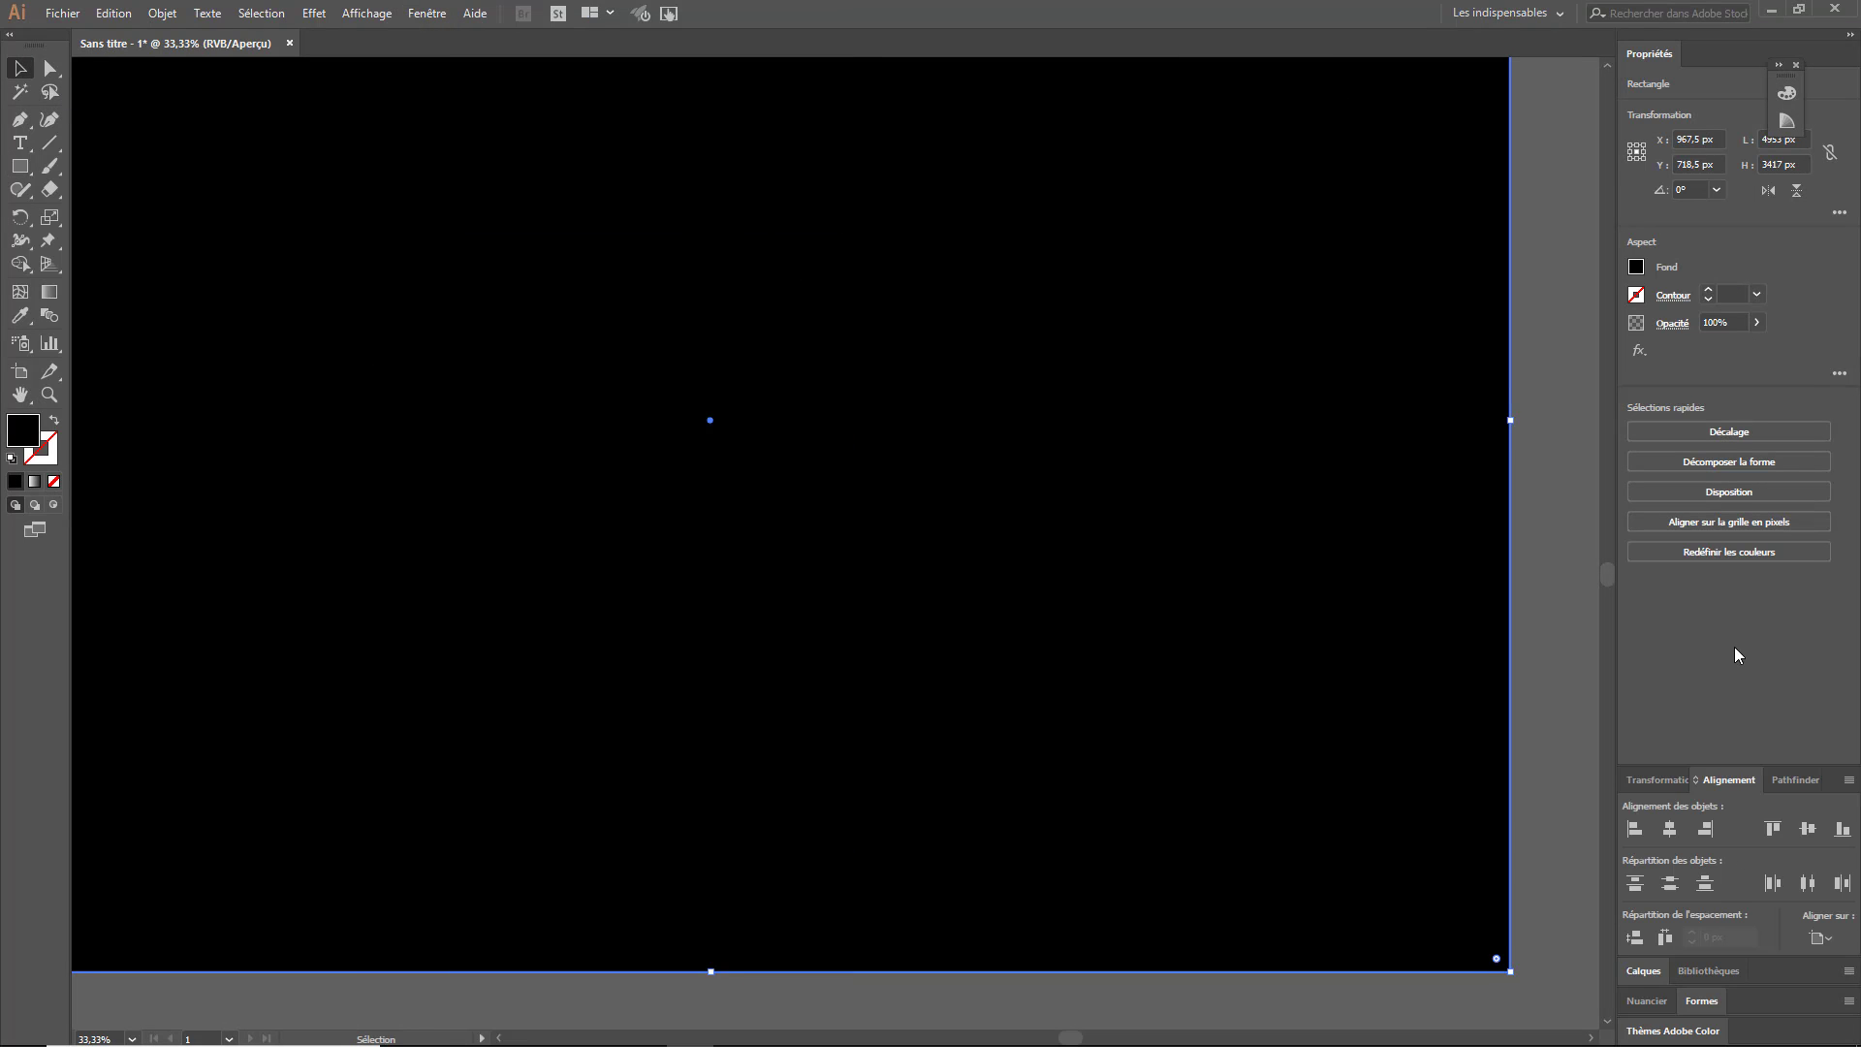
pyautogui.click(1820, 937)
pyautogui.click(1735, 960)
pyautogui.click(1668, 829)
pyautogui.click(1807, 829)
# - Try resizing the rectangle's corner and top edge, then undo back to the large black rectangle
pyautogui.scroll(-2, 785, 392)
pyautogui.press('x')
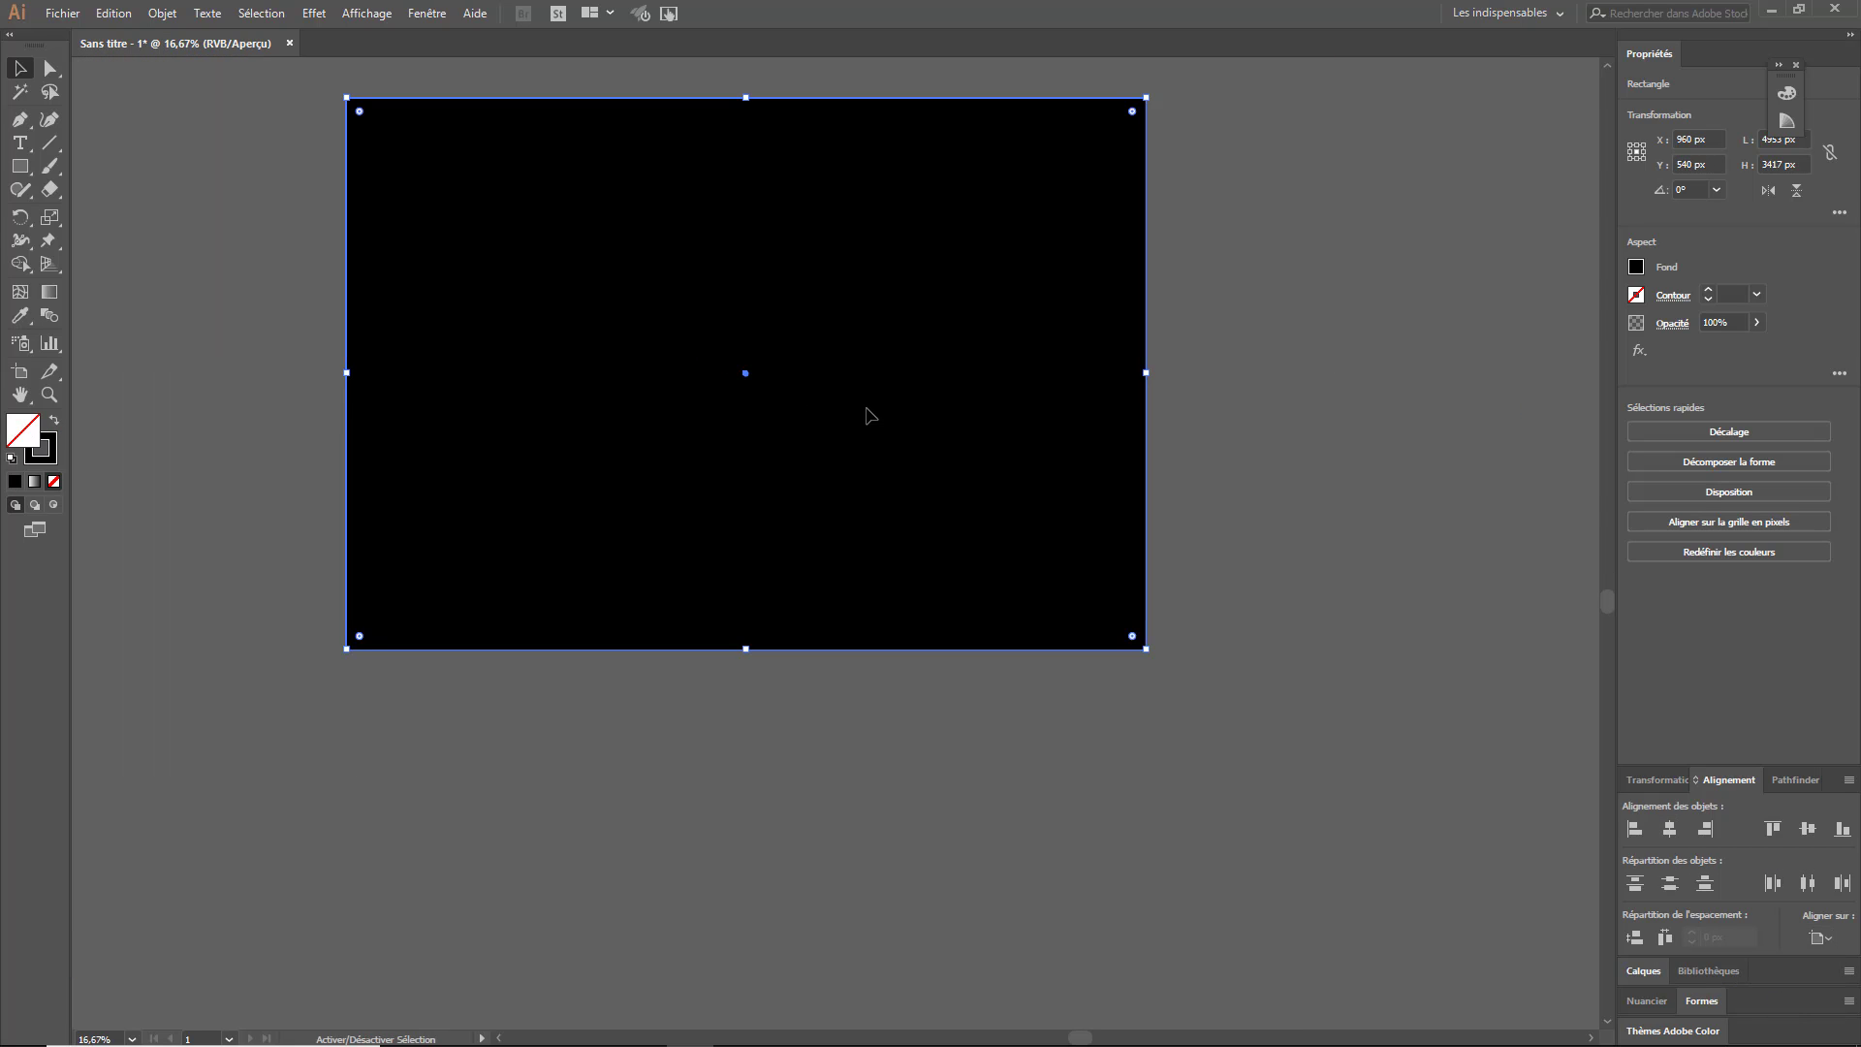
pyautogui.hotkey('shift', 'x')
pyautogui.scroll(1, 772, 341)
pyautogui.moveTo(1422, 818)
pyautogui.mouseDown()
pyautogui.moveTo(1165, 583)
pyautogui.moveTo(1138, 569)
pyautogui.moveTo(1079, 622)
pyautogui.mouseUp()
pyautogui.scroll(1, 1137, 569)
pyautogui.scroll(2, 366, 316)
pyautogui.scroll(1, 485, 469)
pyautogui.scroll(-2, 835, 387)
pyautogui.scroll(3, 878, 458)
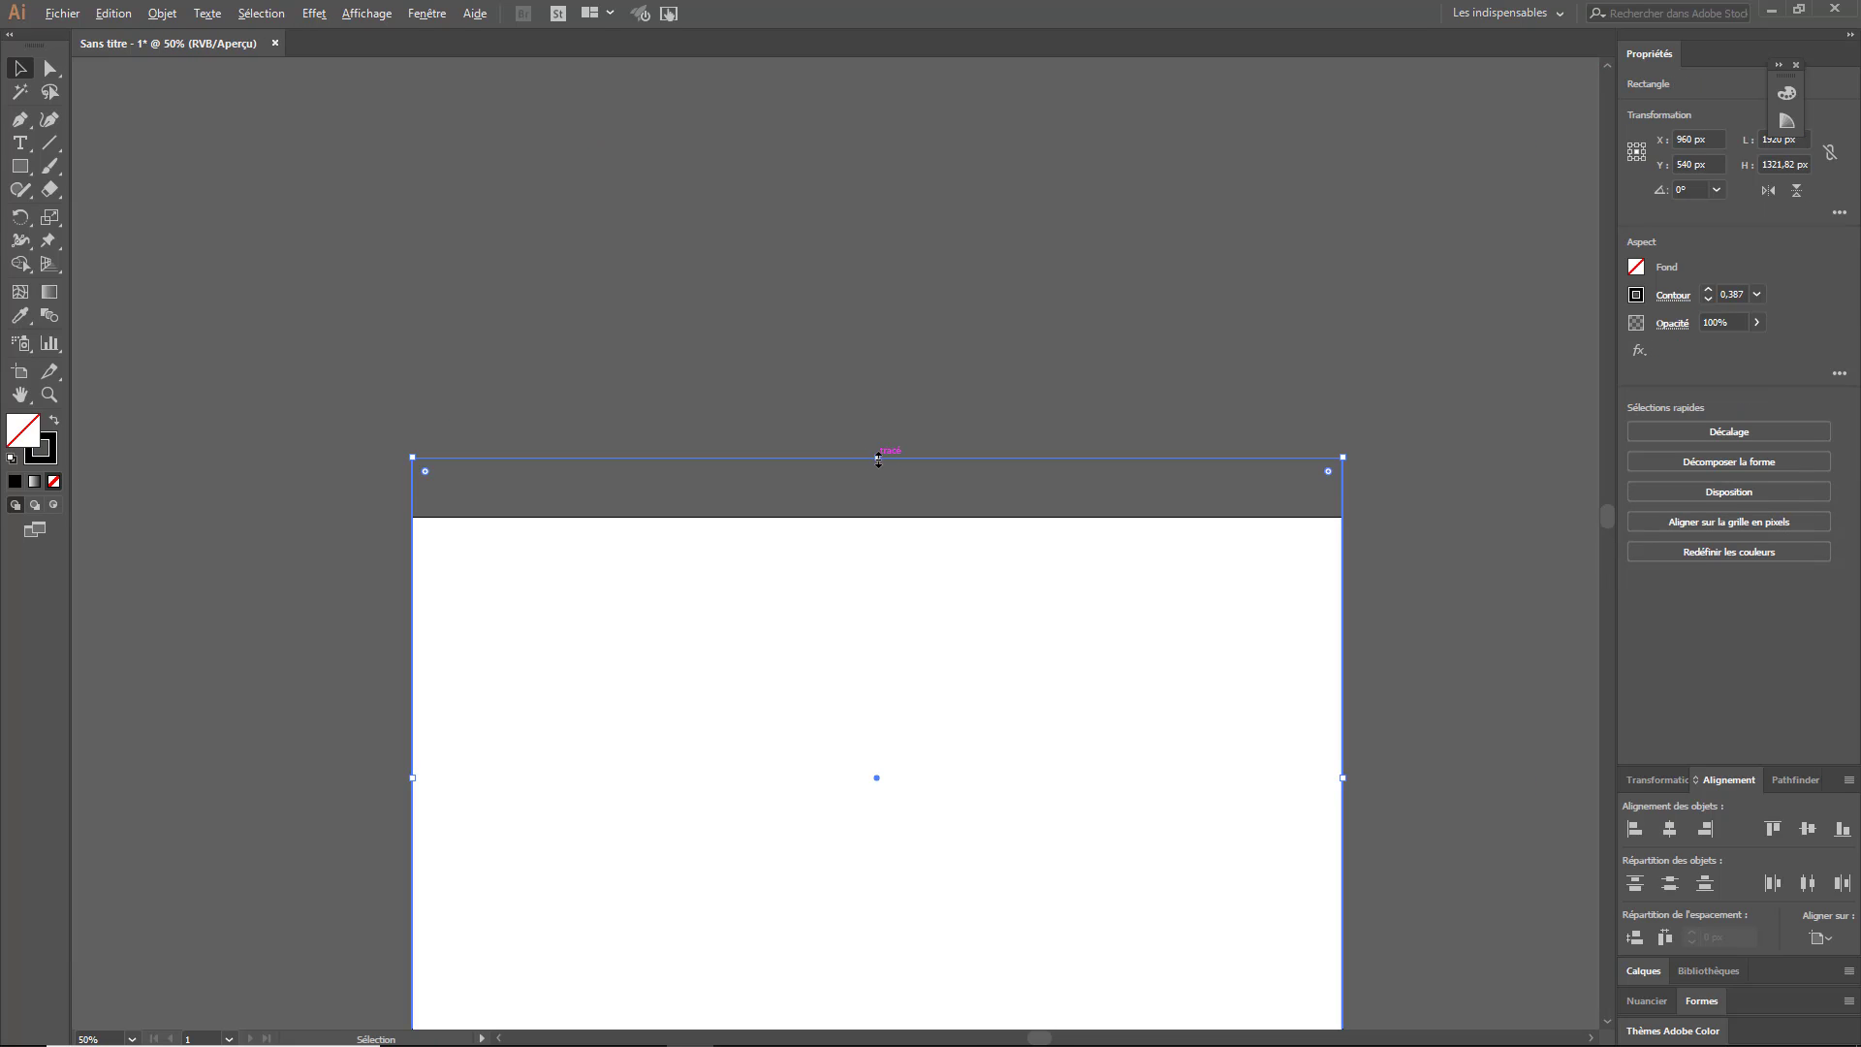
pyautogui.moveTo(878, 458); pyautogui.dragTo(914, 515)
pyautogui.scroll(-2, 830, 540)
pyautogui.scroll(-1, 718, 572)
pyautogui.hotkey('ctrl', 'z')
pyautogui.hotkey('ctrl', 'z')
pyautogui.hotkey('ctrl', 'z')
pyautogui.hotkey('ctrl', 'z')
pyautogui.hotkey('ctrl', 'z')
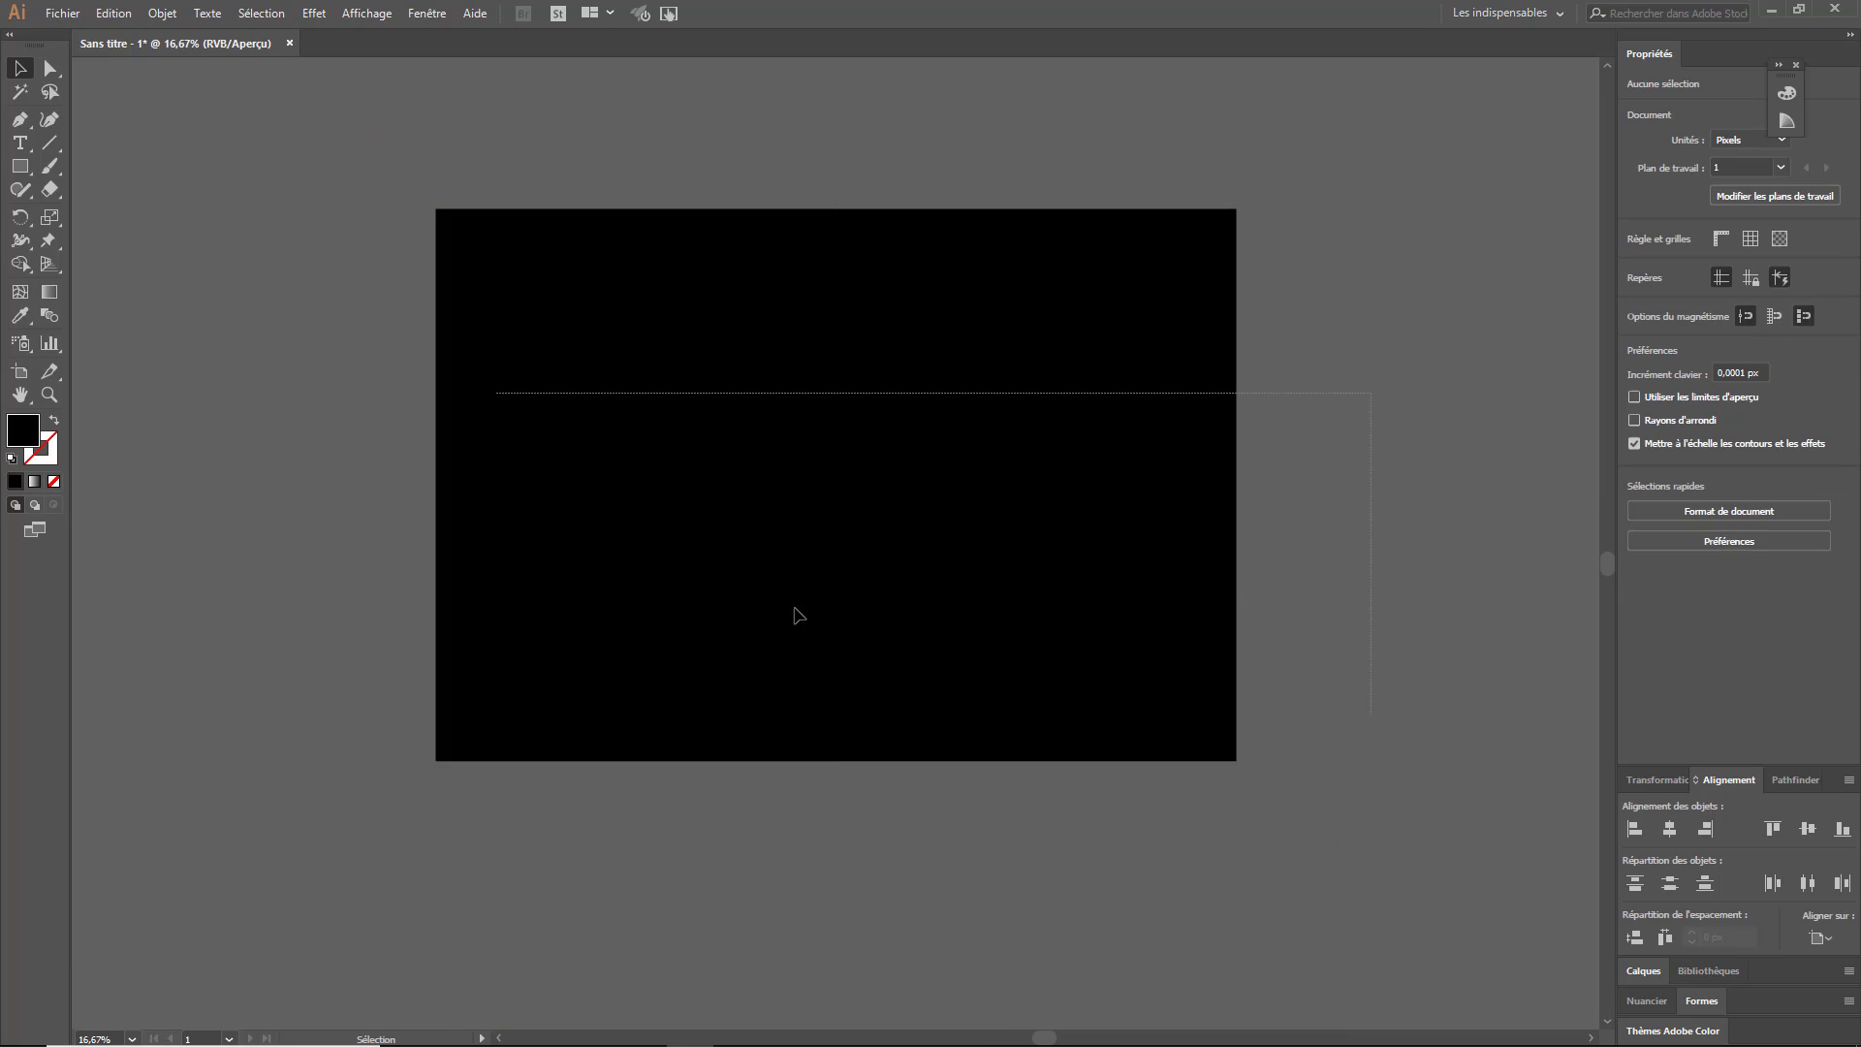
pyautogui.hotkey('ctrl', 'z')
pyautogui.hotkey('ctrl', 'z')
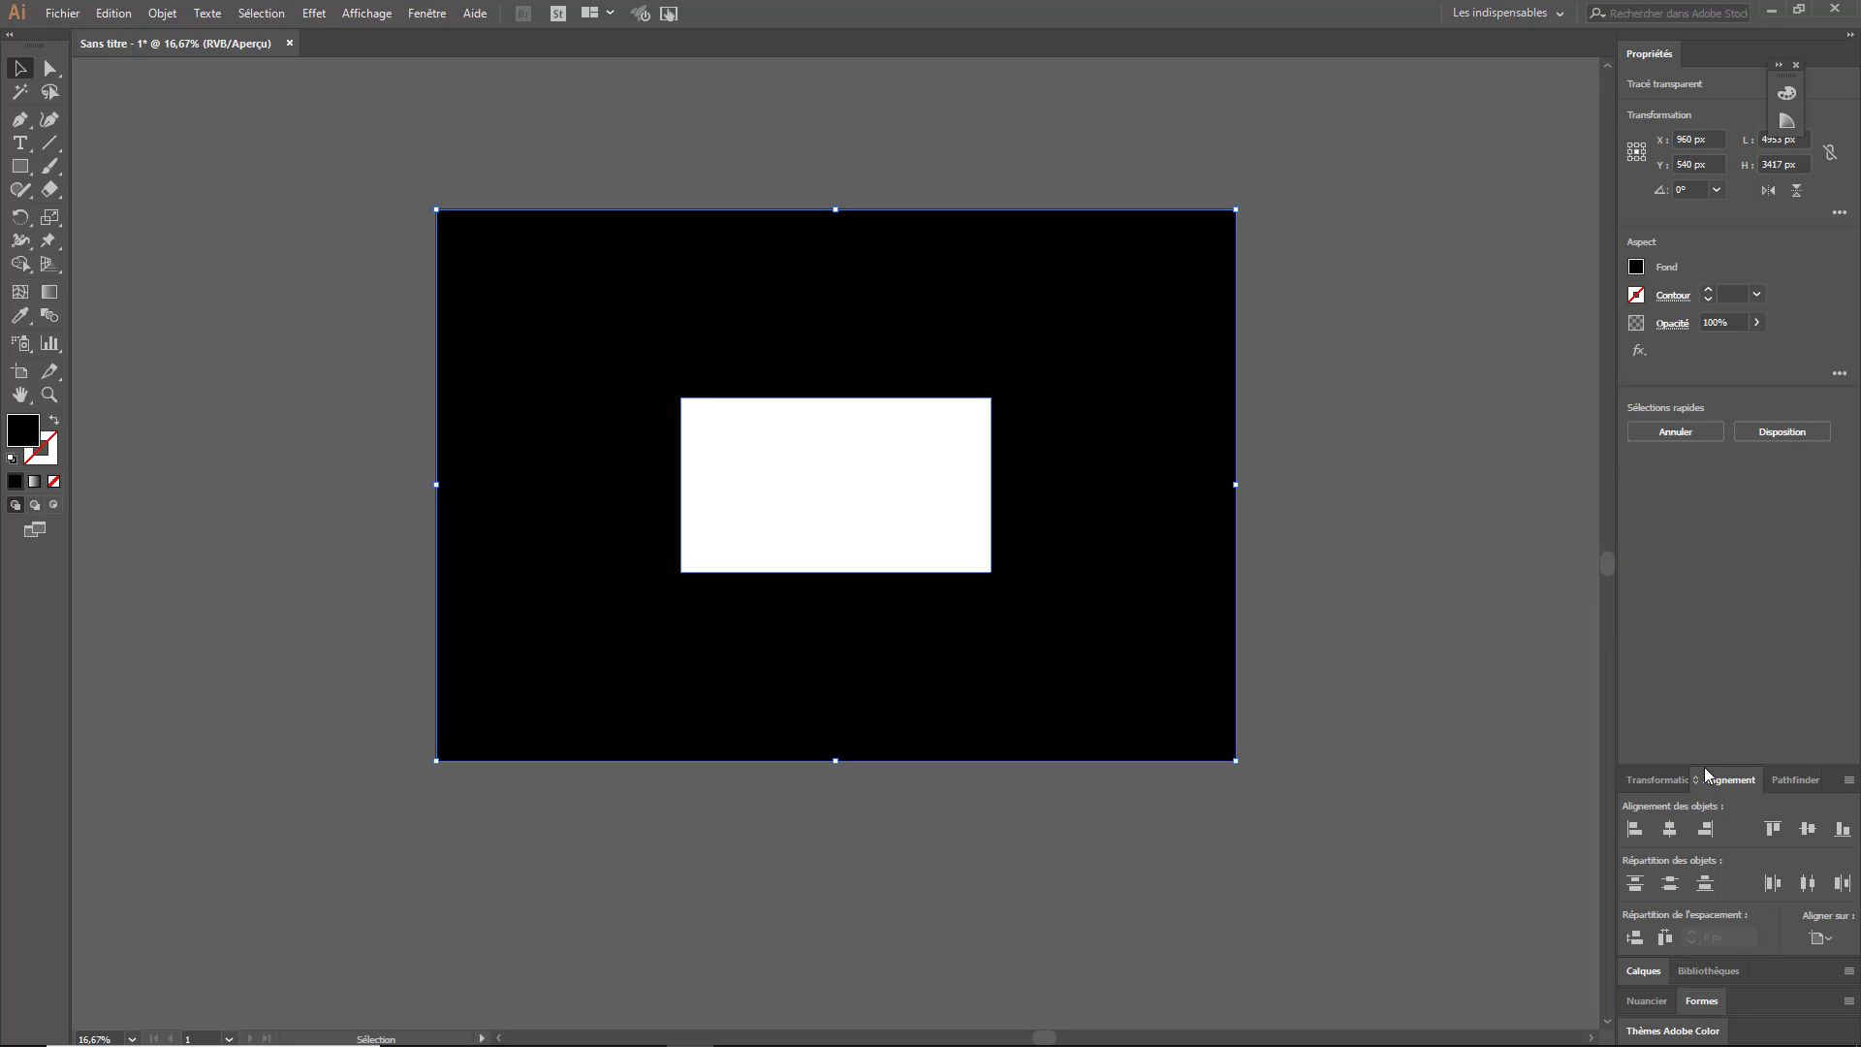
# - Rename the first layer to BG and add a new layer, Calque 2, above it
pyautogui.click(1656, 58)
pyautogui.click(1643, 275)
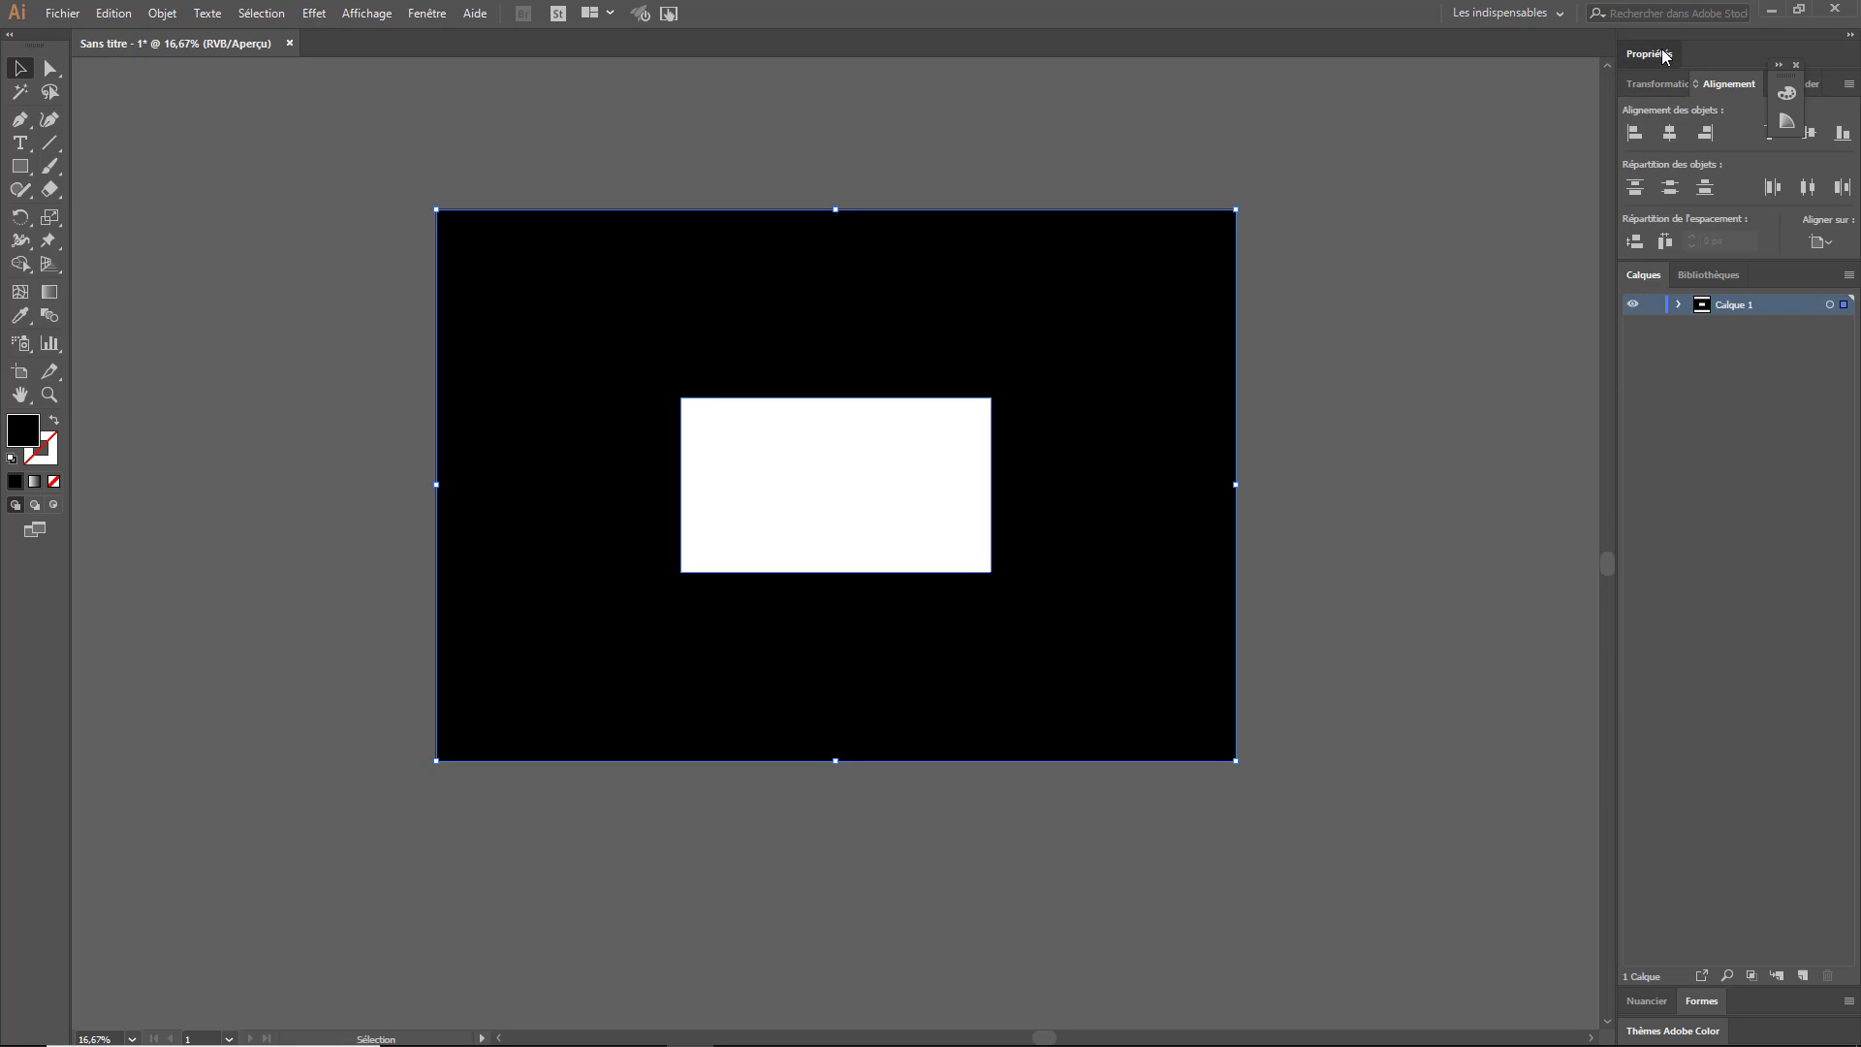
pyautogui.click(1649, 54)
pyautogui.click(1735, 641)
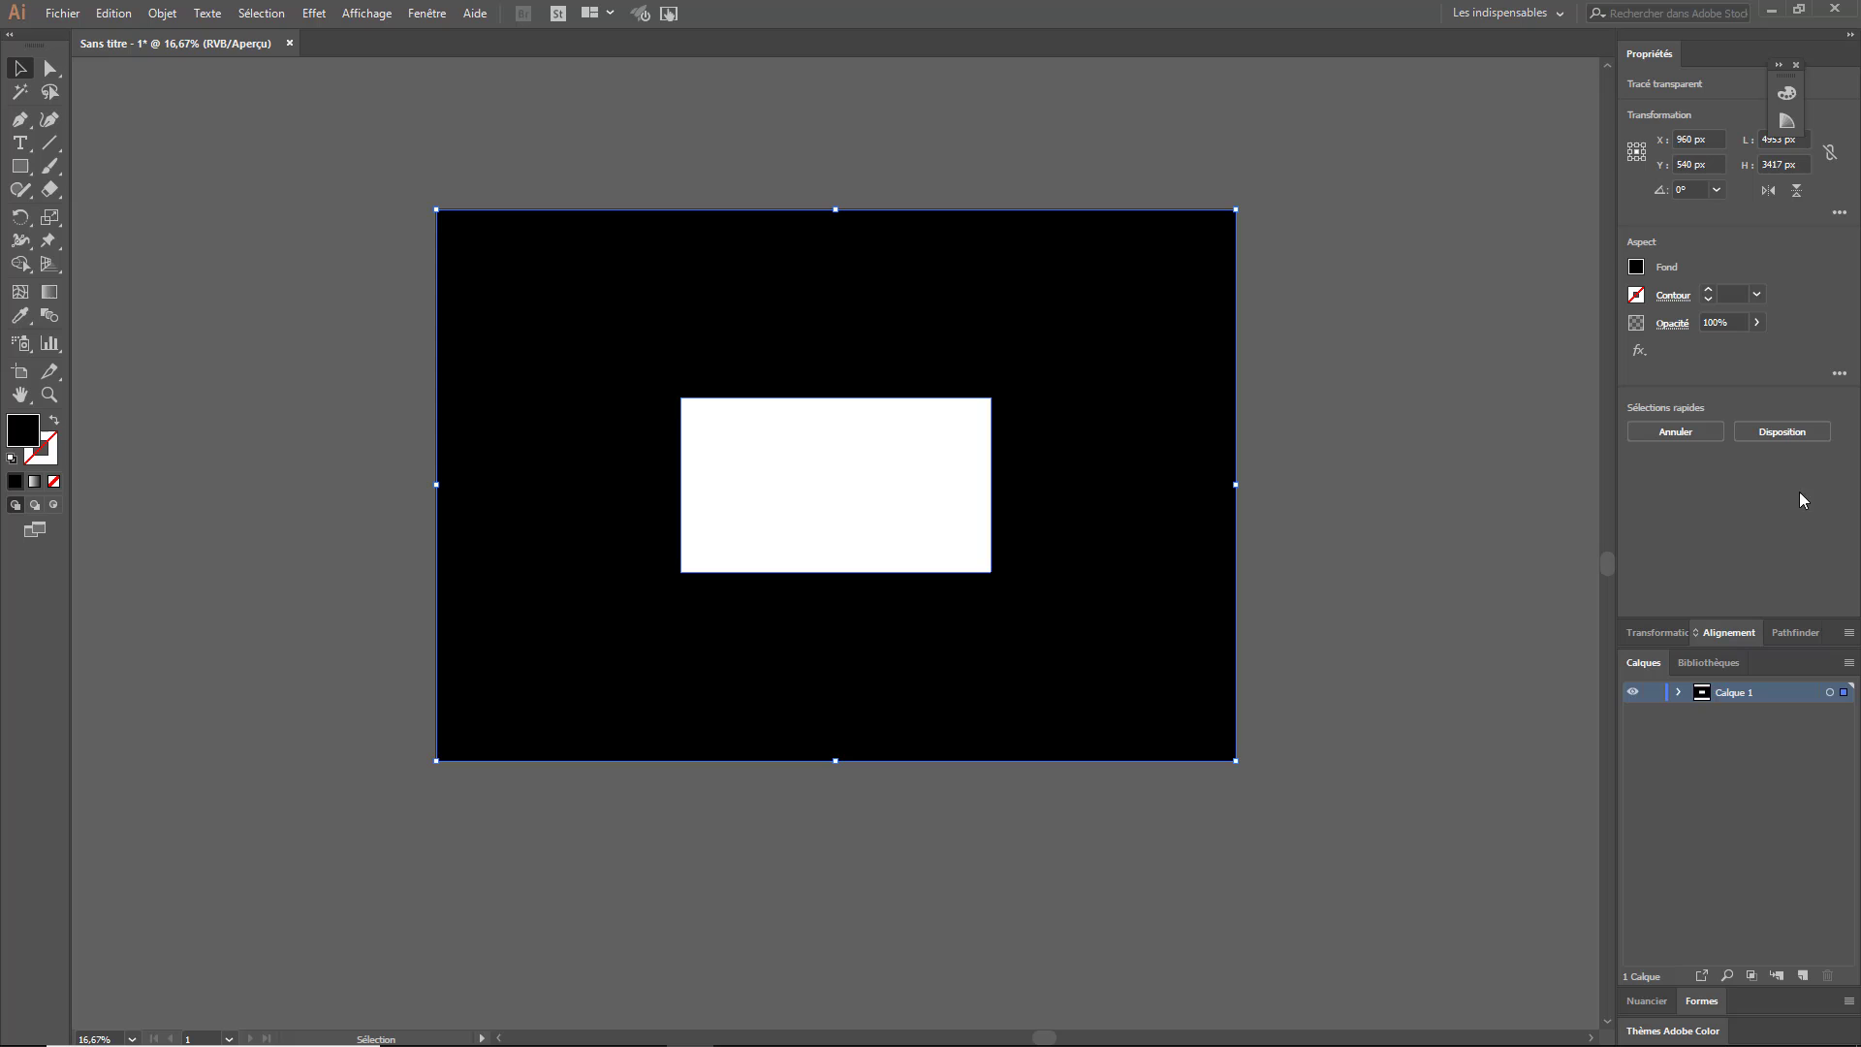
pyautogui.moveTo(1647, 621); pyautogui.dragTo(1647, 509)
pyautogui.doubleClick(1743, 579)
pyautogui.write('BG')
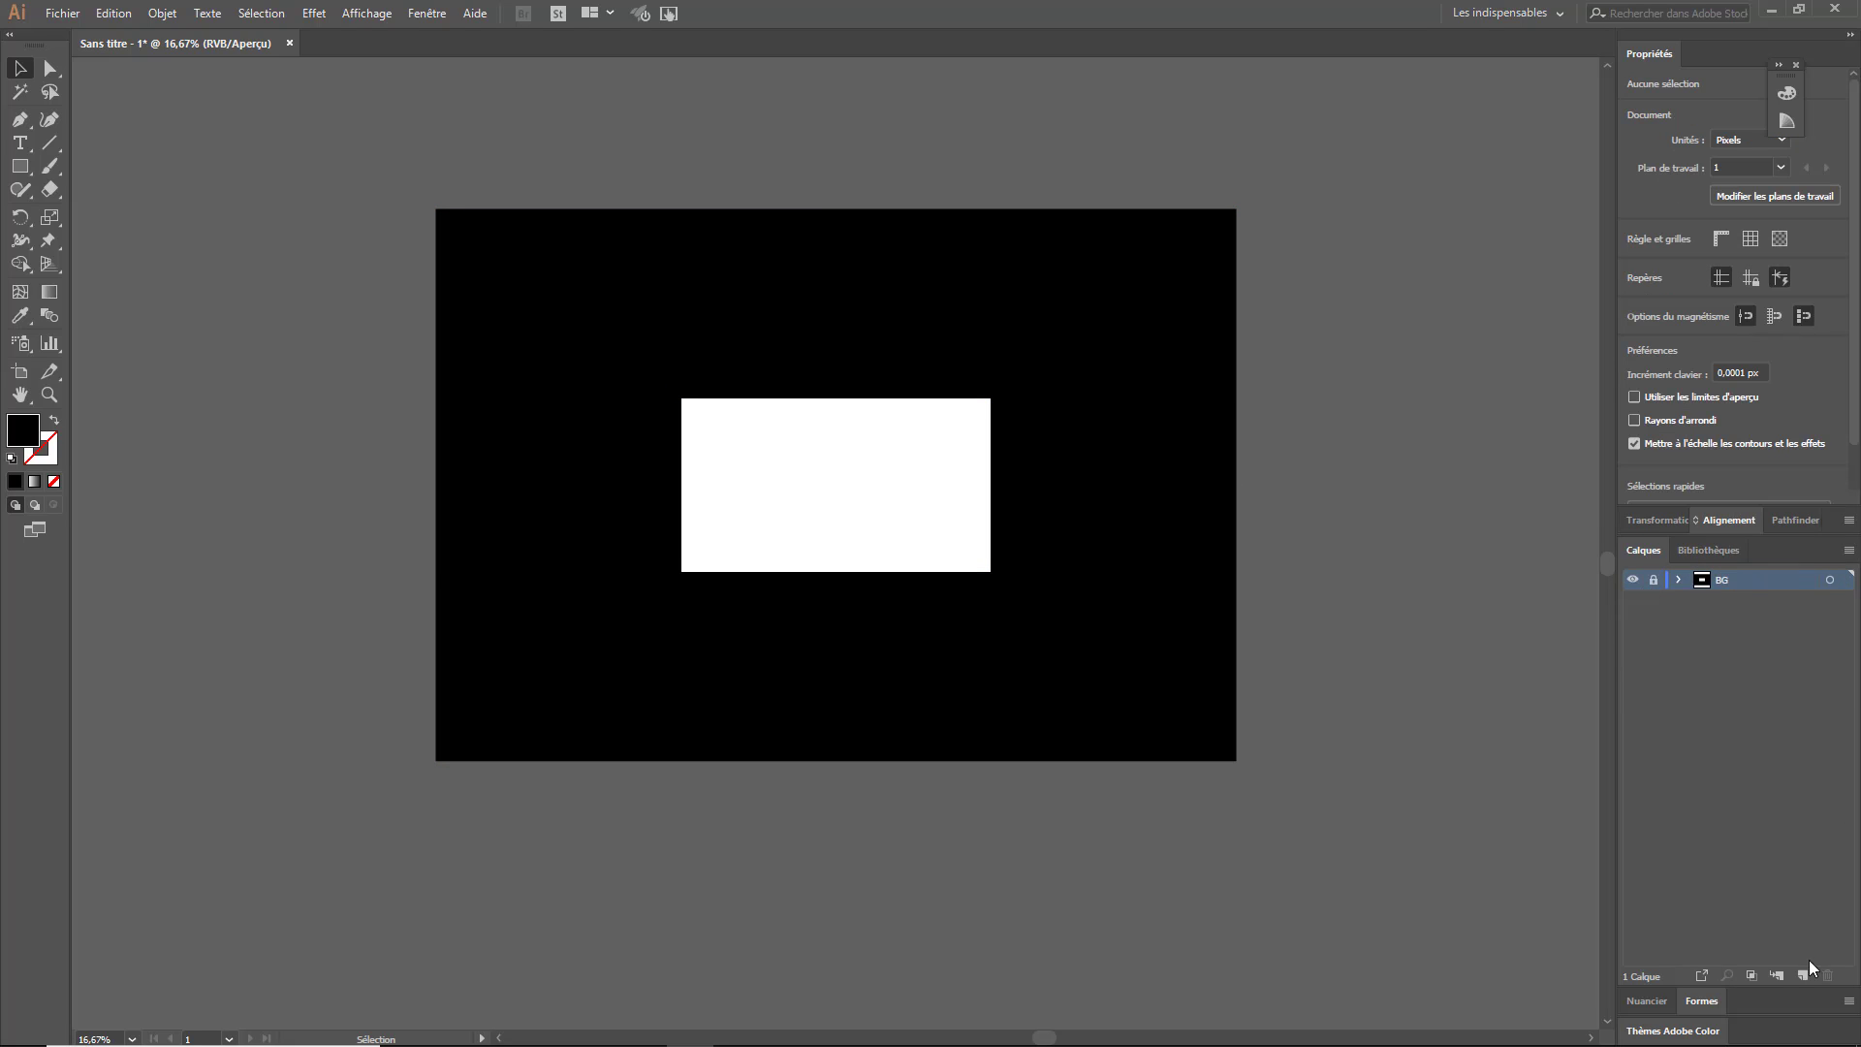
pyautogui.click(1809, 967)
pyautogui.scroll(3, 1221, 424)
# - Pen-draw the dune outline, curving the crest up past the right edge
pyautogui.press('p')
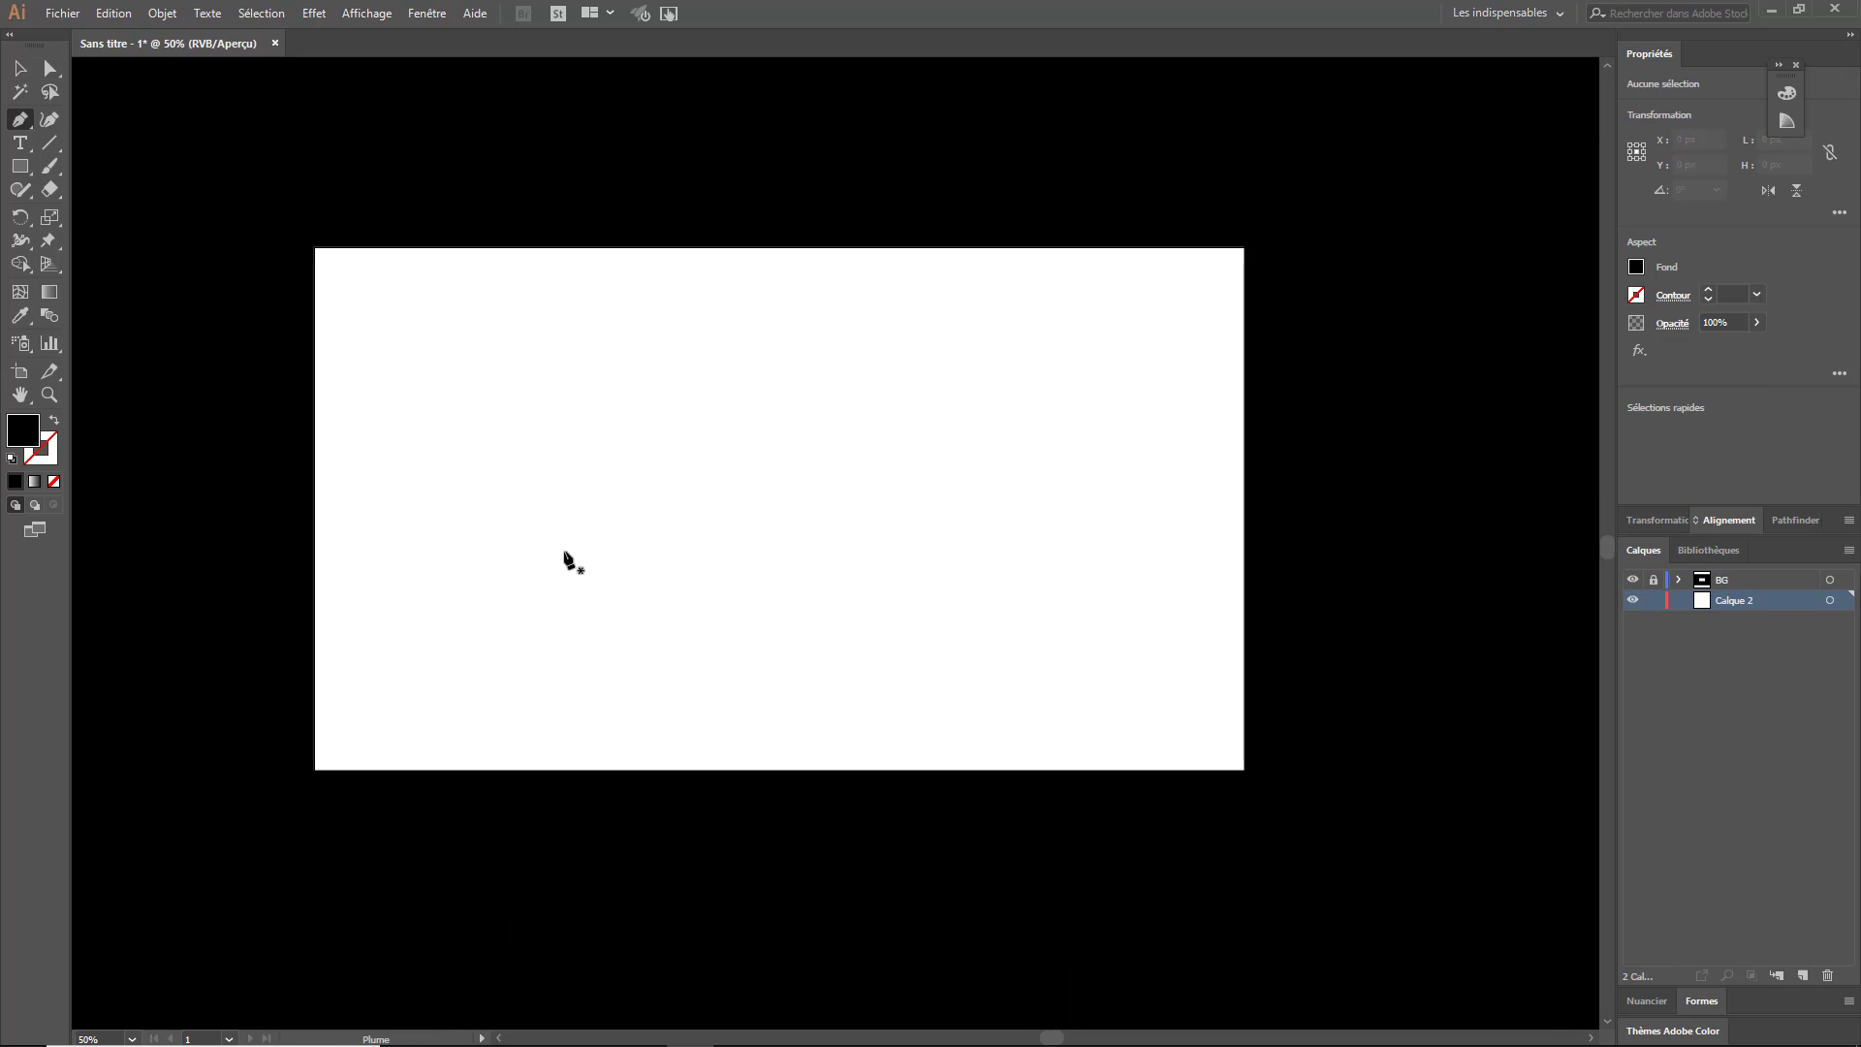
pyautogui.click(275, 646)
pyautogui.moveTo(503, 639); pyautogui.dragTo(748, 644)
pyautogui.moveTo(992, 648); pyautogui.dragTo(1097, 629)
pyautogui.moveTo(1255, 200); pyautogui.dragTo(1282, 84)
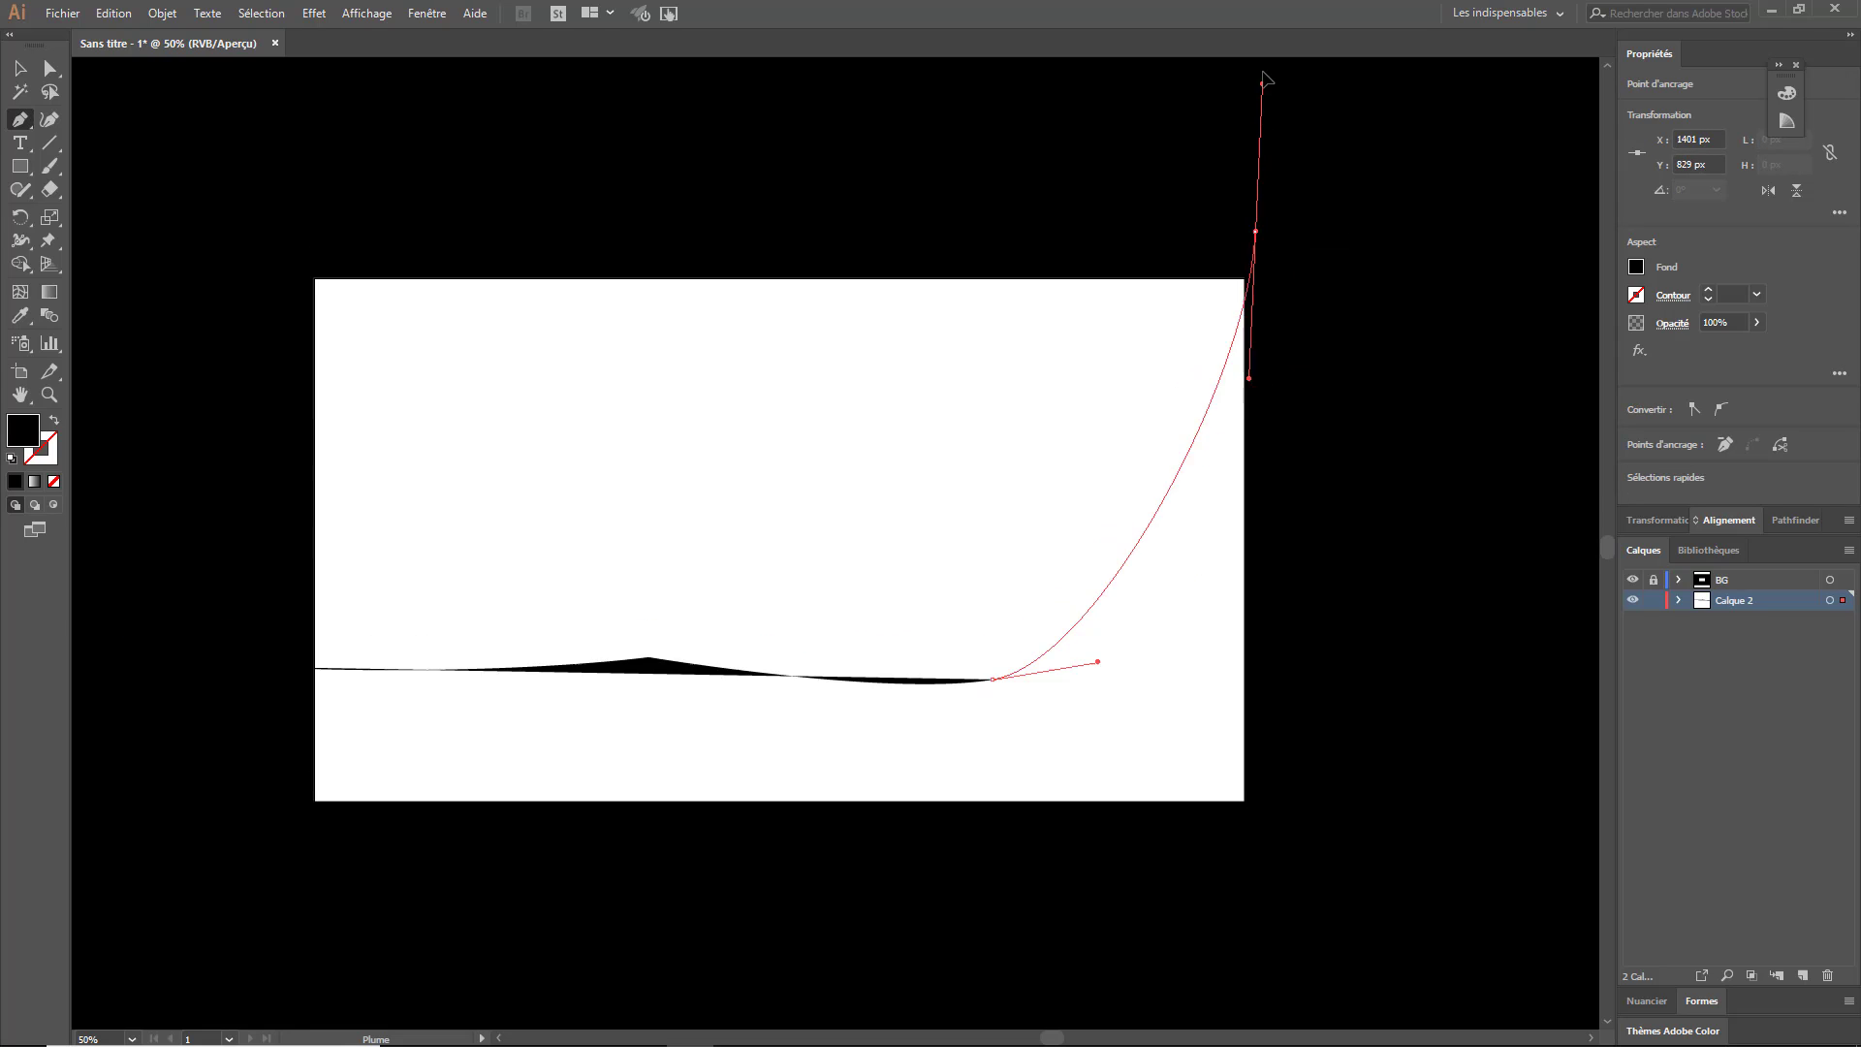
# - Close the dune shape through the bottom corners and left edge, then add a first mesh line
pyautogui.scroll(-4, 1289, 407)
pyautogui.scroll(-1, 1289, 485)
pyautogui.click(1316, 576)
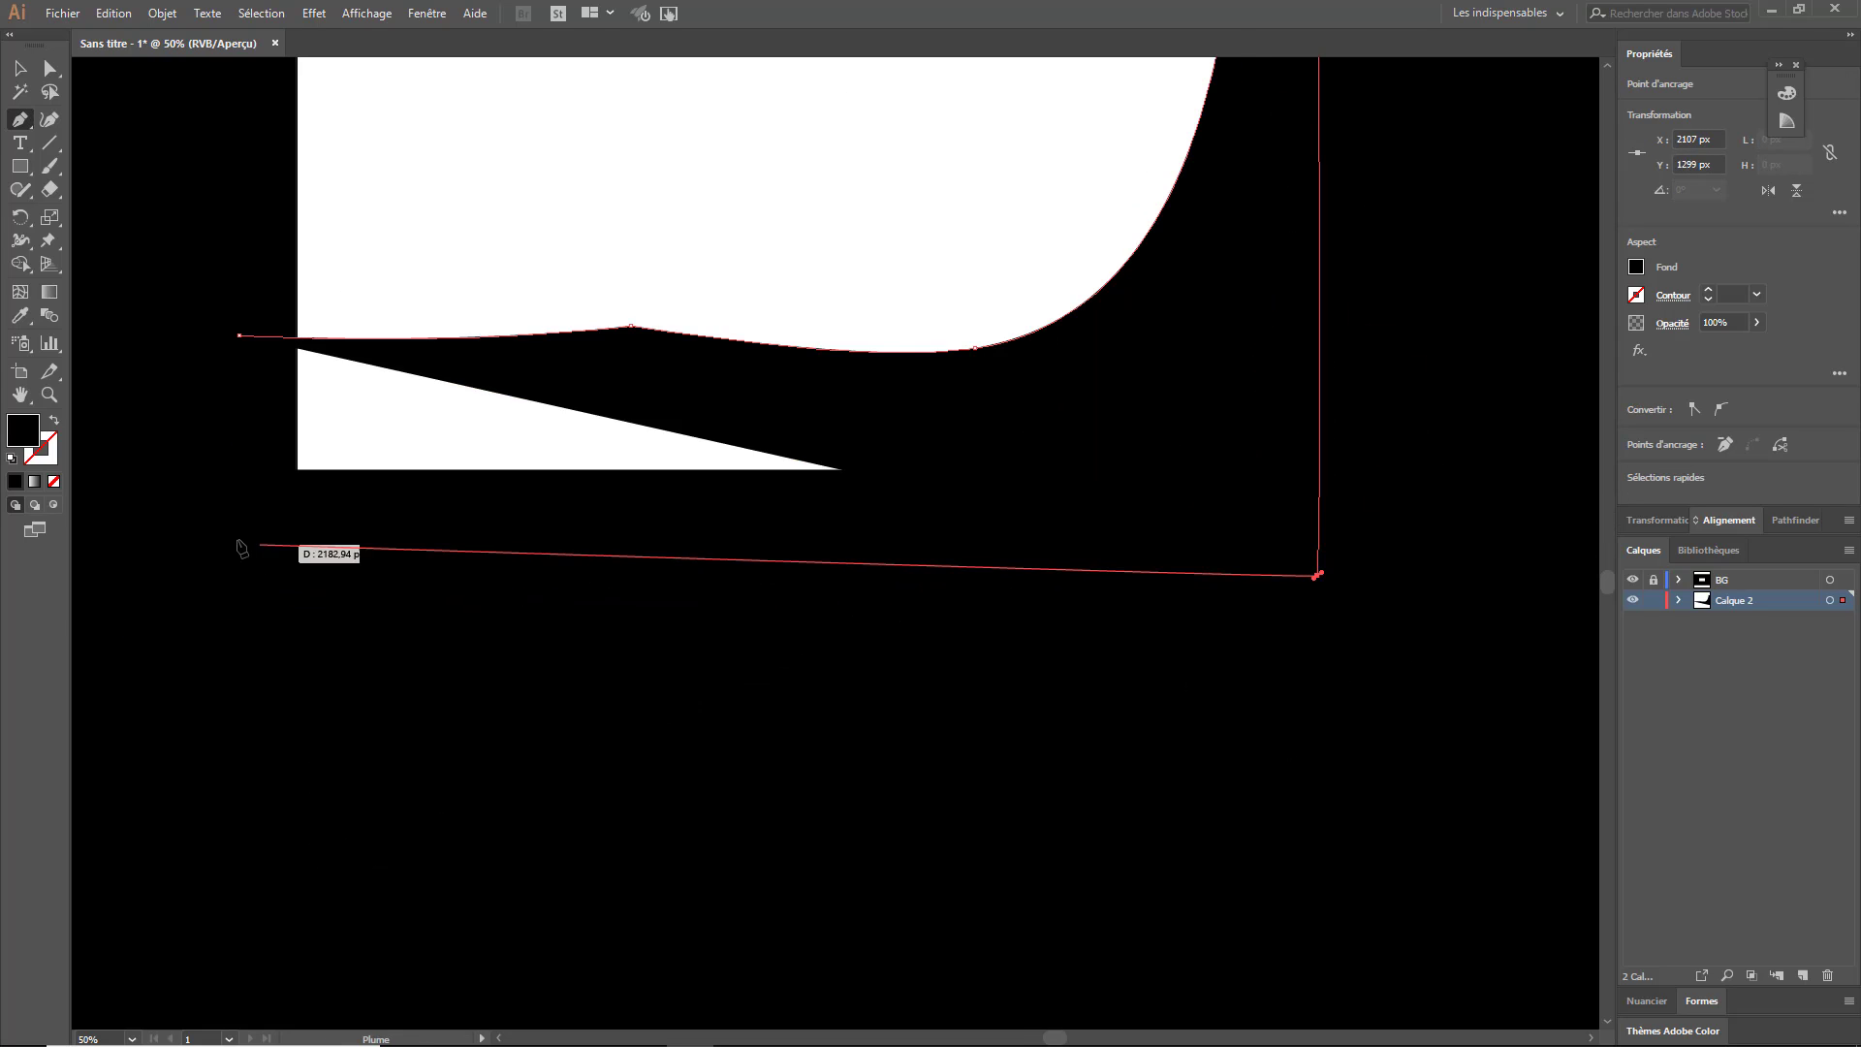
pyautogui.click(272, 545)
pyautogui.click(239, 337)
pyautogui.moveTo(751, 242); pyautogui.dragTo(726, 584)
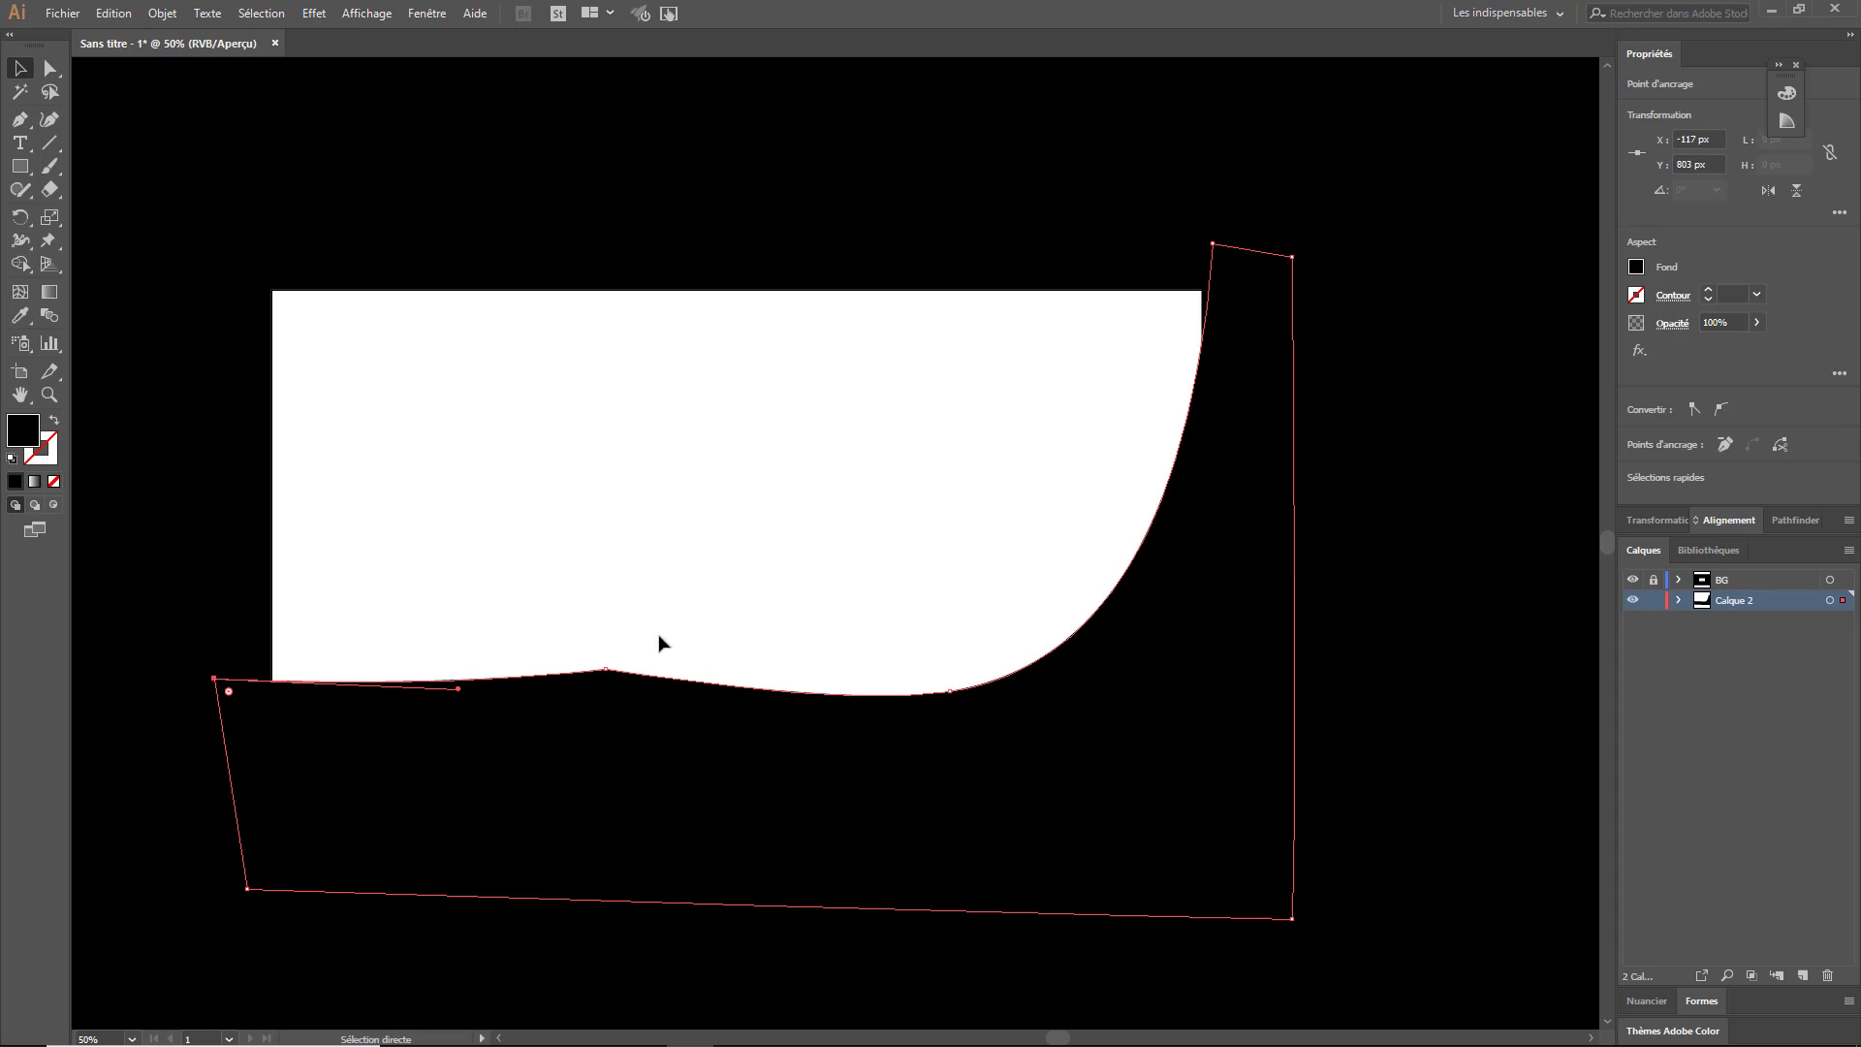
pyautogui.click(19, 291)
pyautogui.click(605, 670)
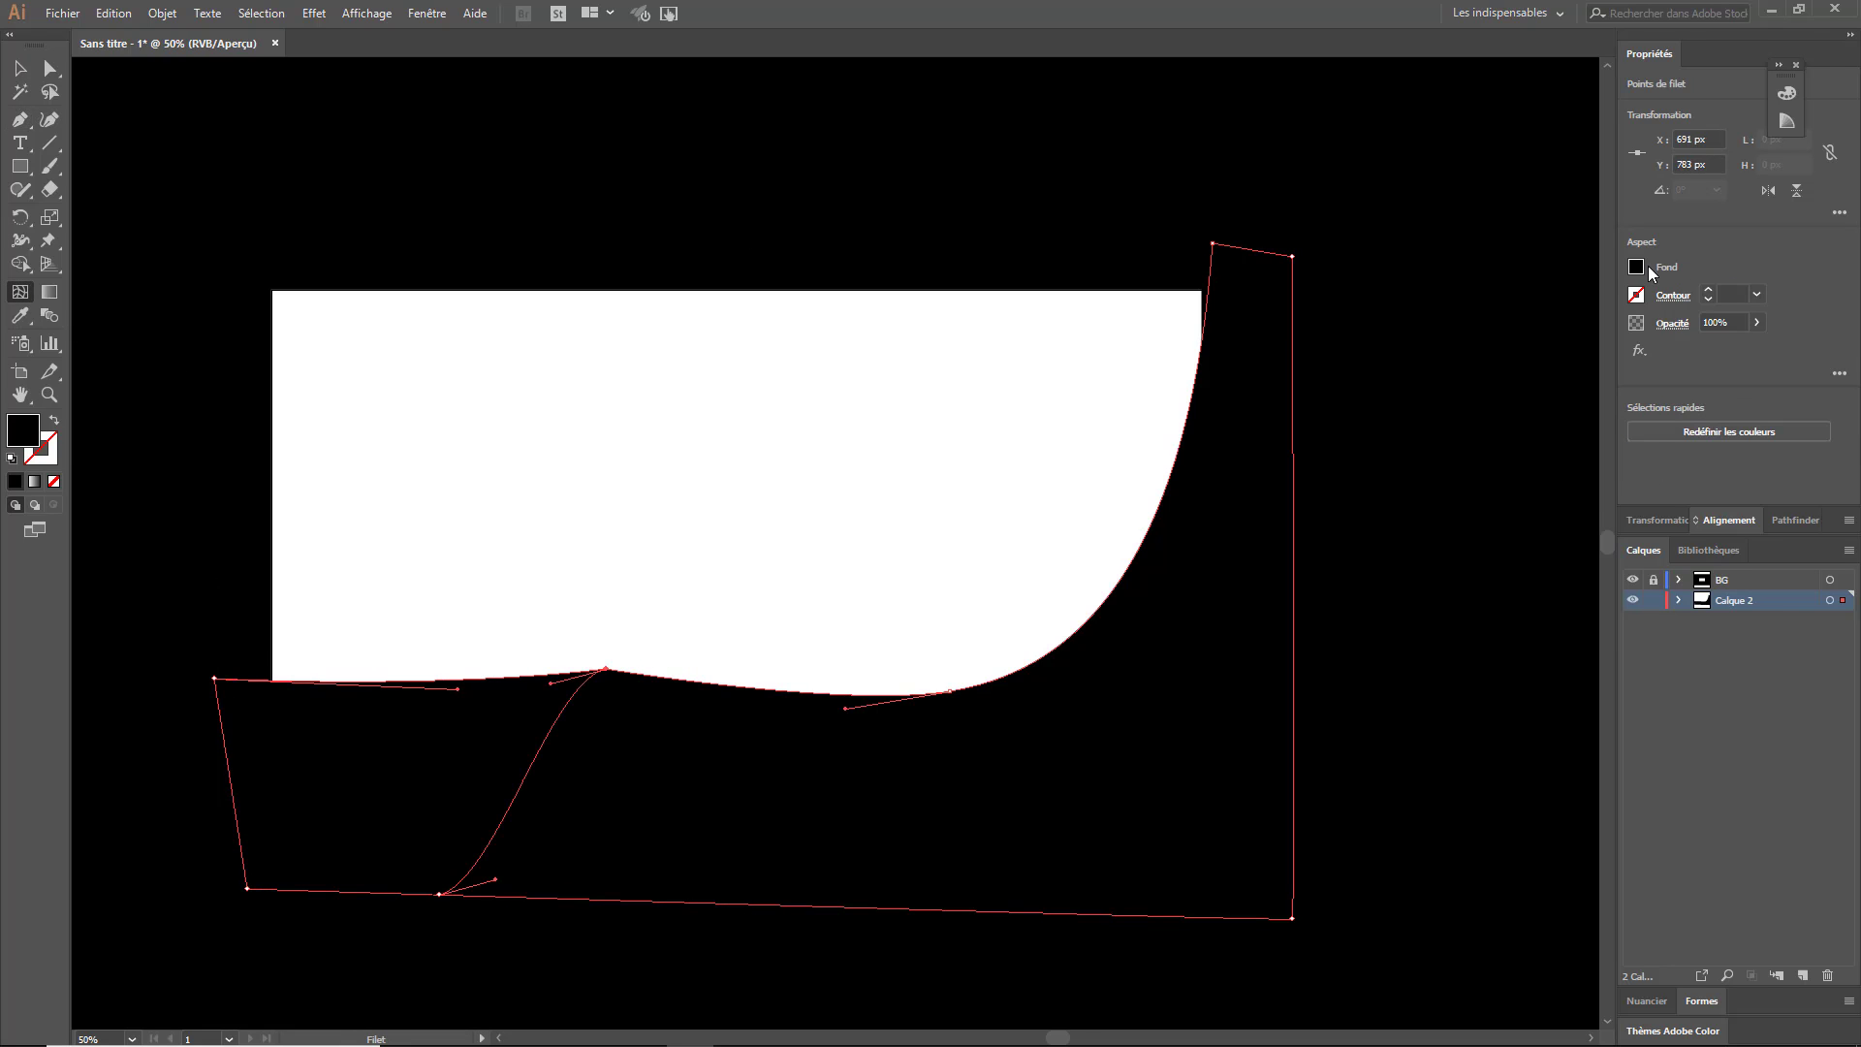
# - Add a mesh point on the dune slope and colour it brown, then black
pyautogui.click(1646, 267)
pyautogui.click(1524, 370)
pyautogui.click(1064, 719)
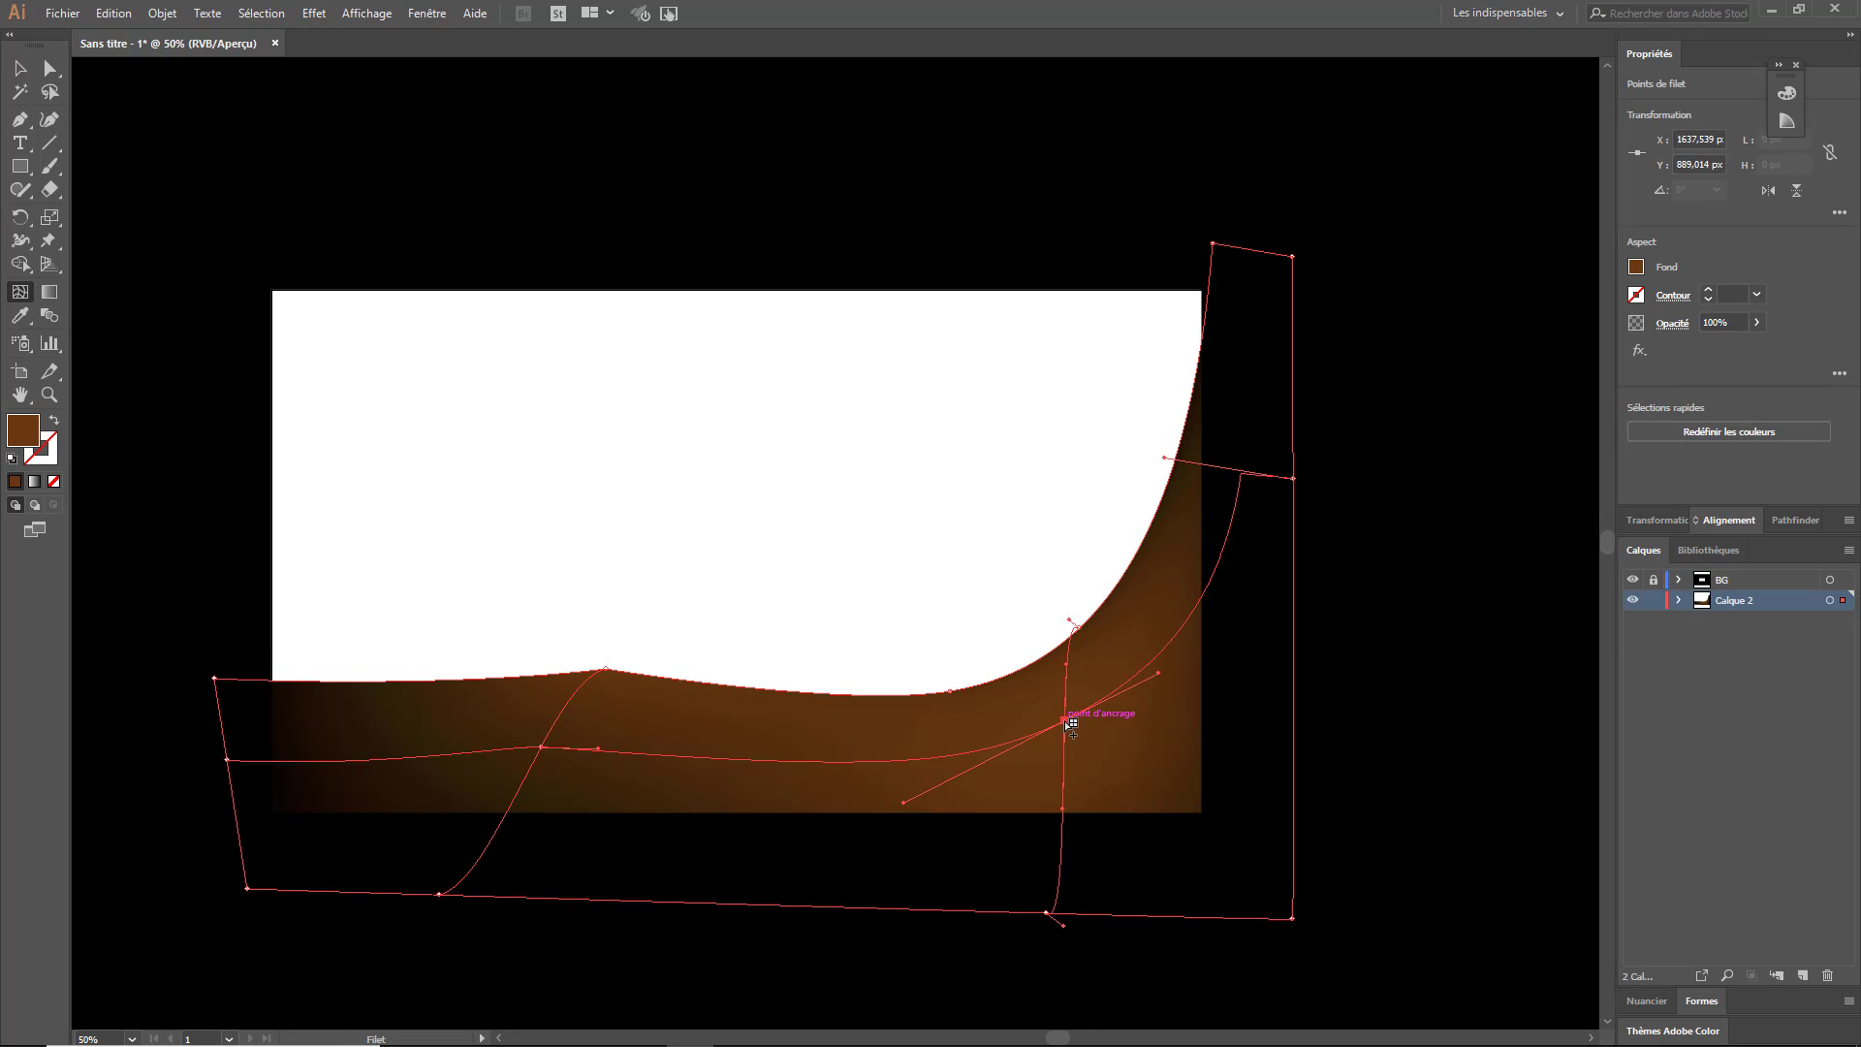
pyautogui.click(1636, 266)
pyautogui.click(1465, 335)
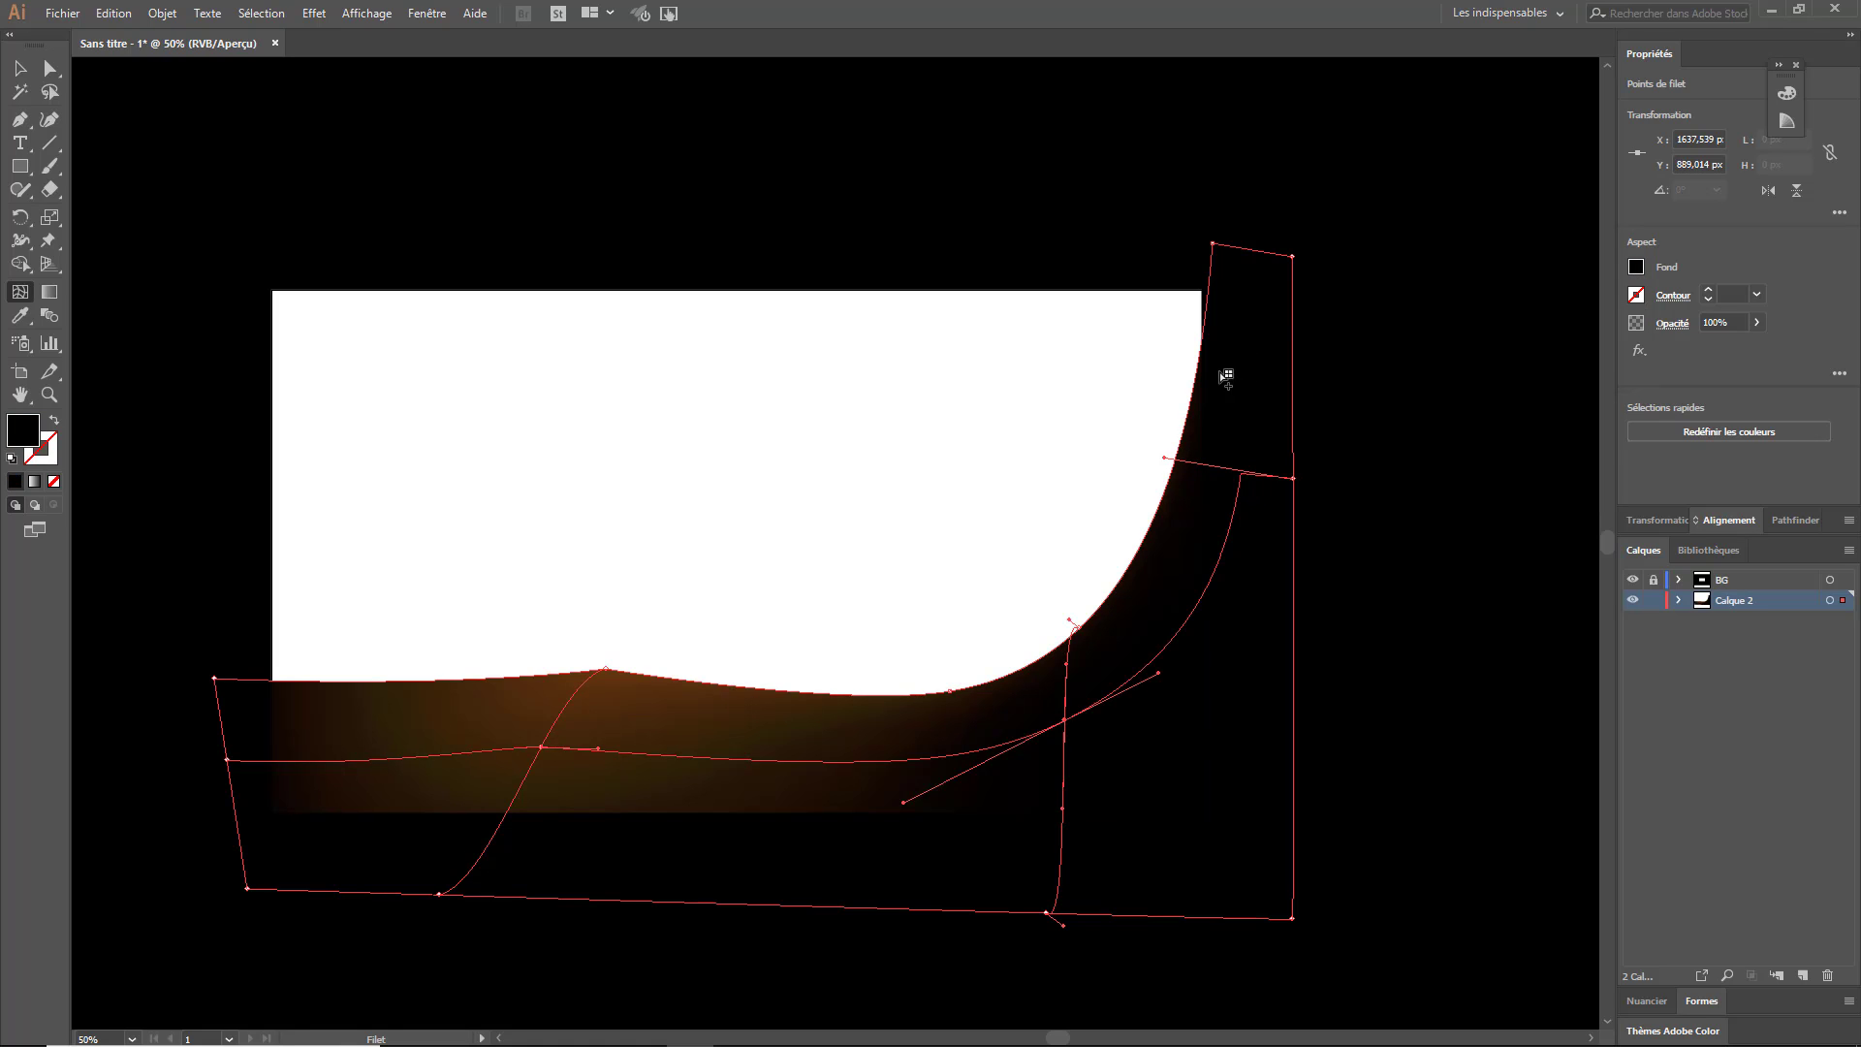
# - Add mesh points below the crest, colour one brown and shift it down-right
pyautogui.click(1214, 402)
pyautogui.click(1638, 267)
pyautogui.click(1578, 367)
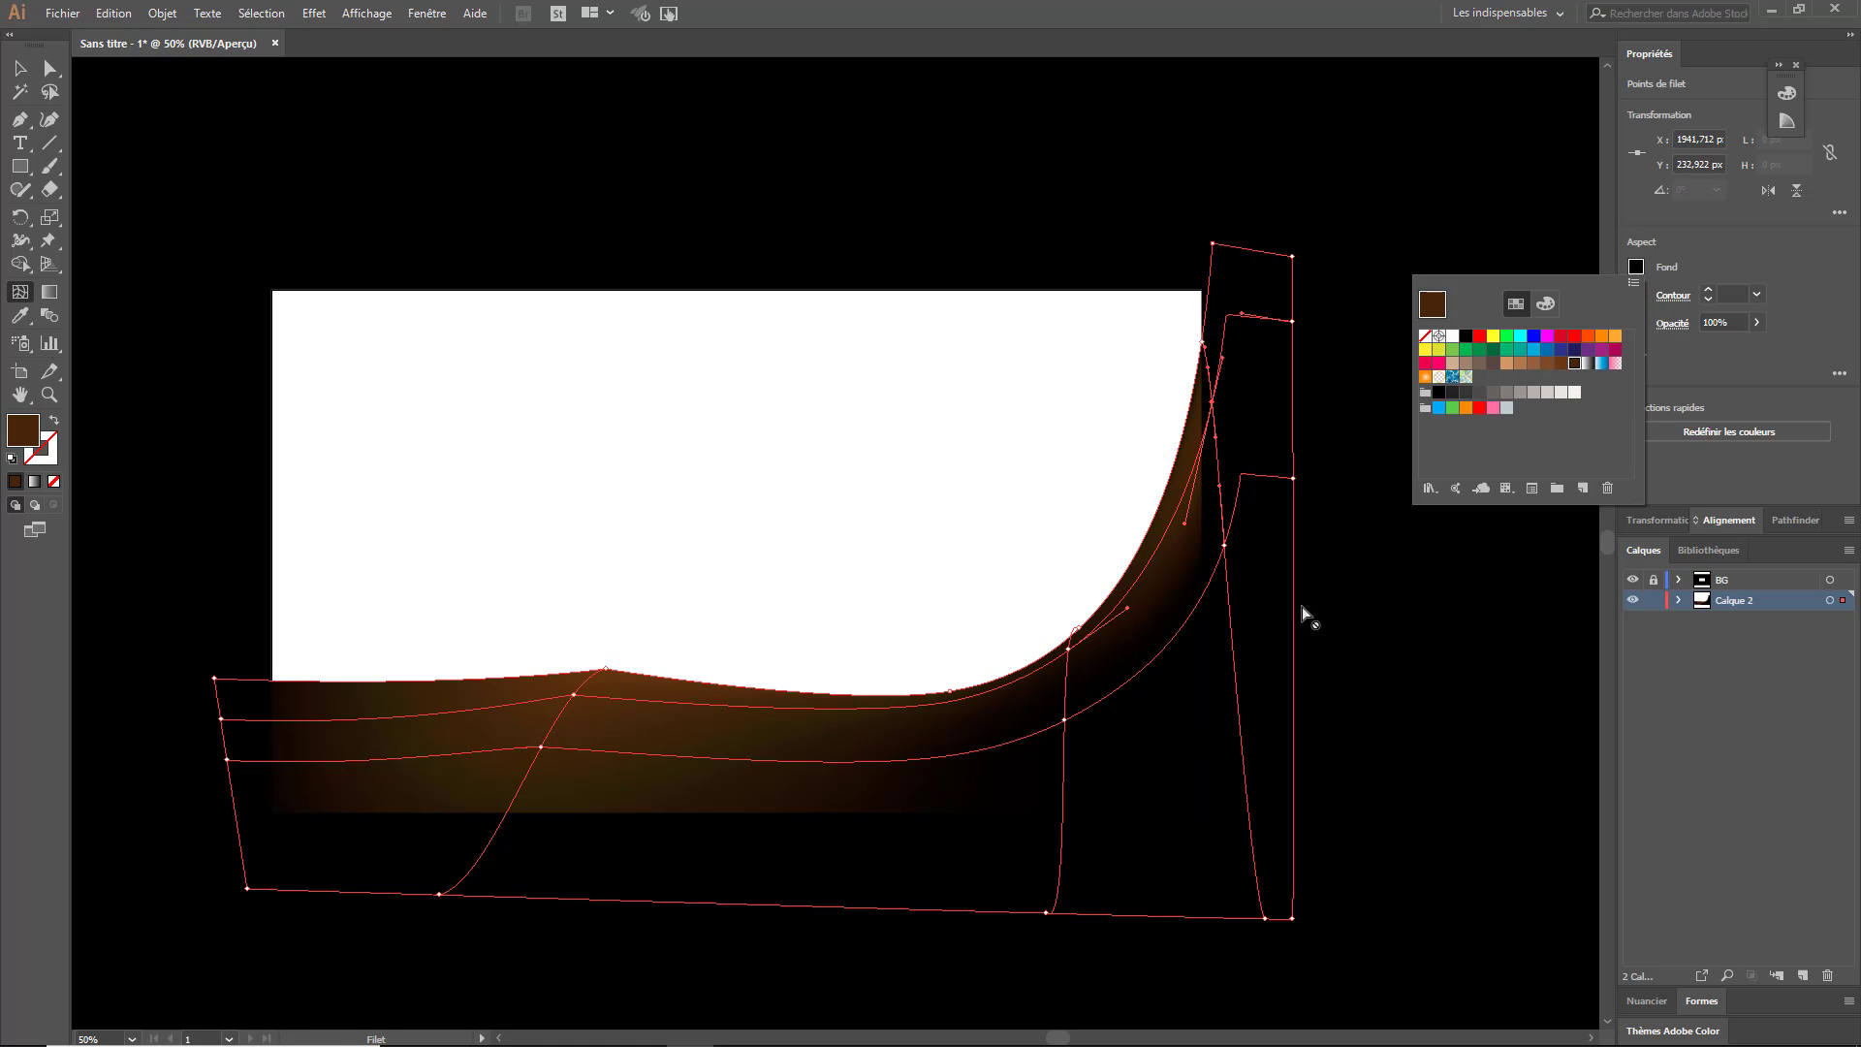
pyautogui.click(748, 717)
pyautogui.moveTo(755, 708); pyautogui.dragTo(788, 731)
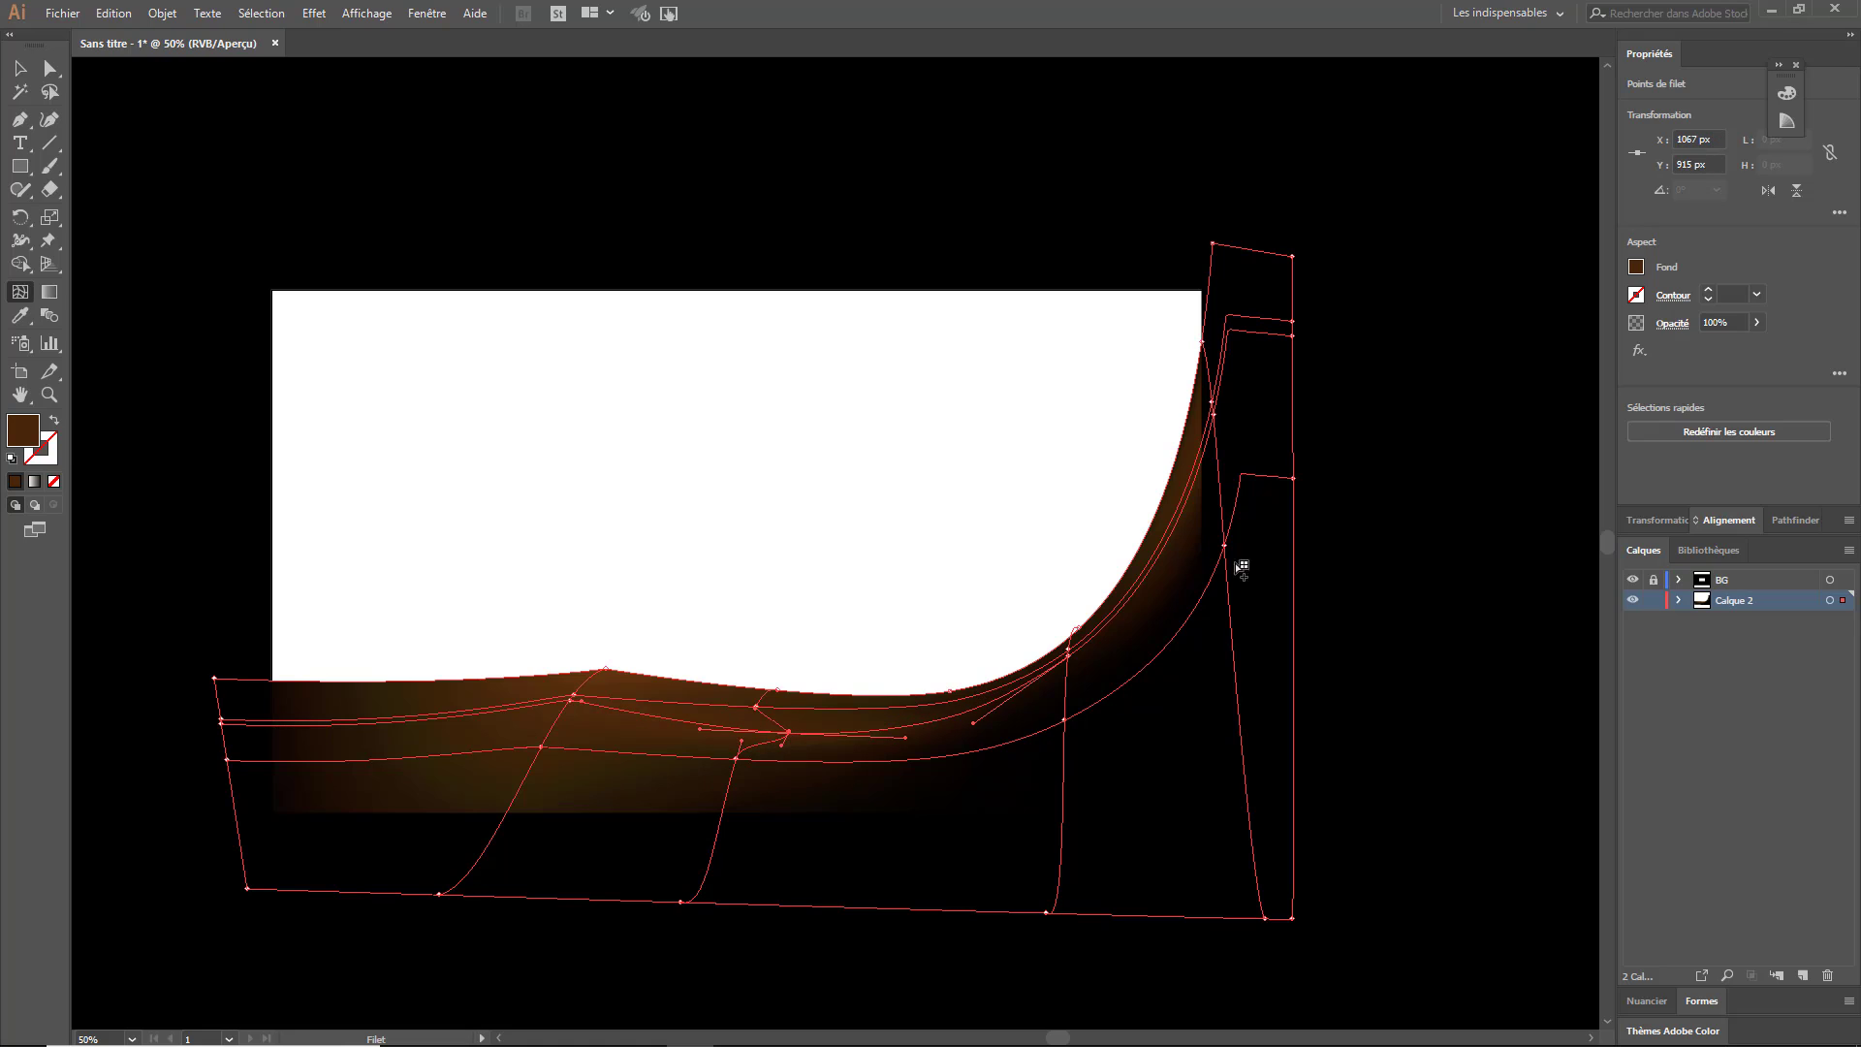
# - Add a brown mesh line on the left of the dune and preview the glow
pyautogui.click(319, 692)
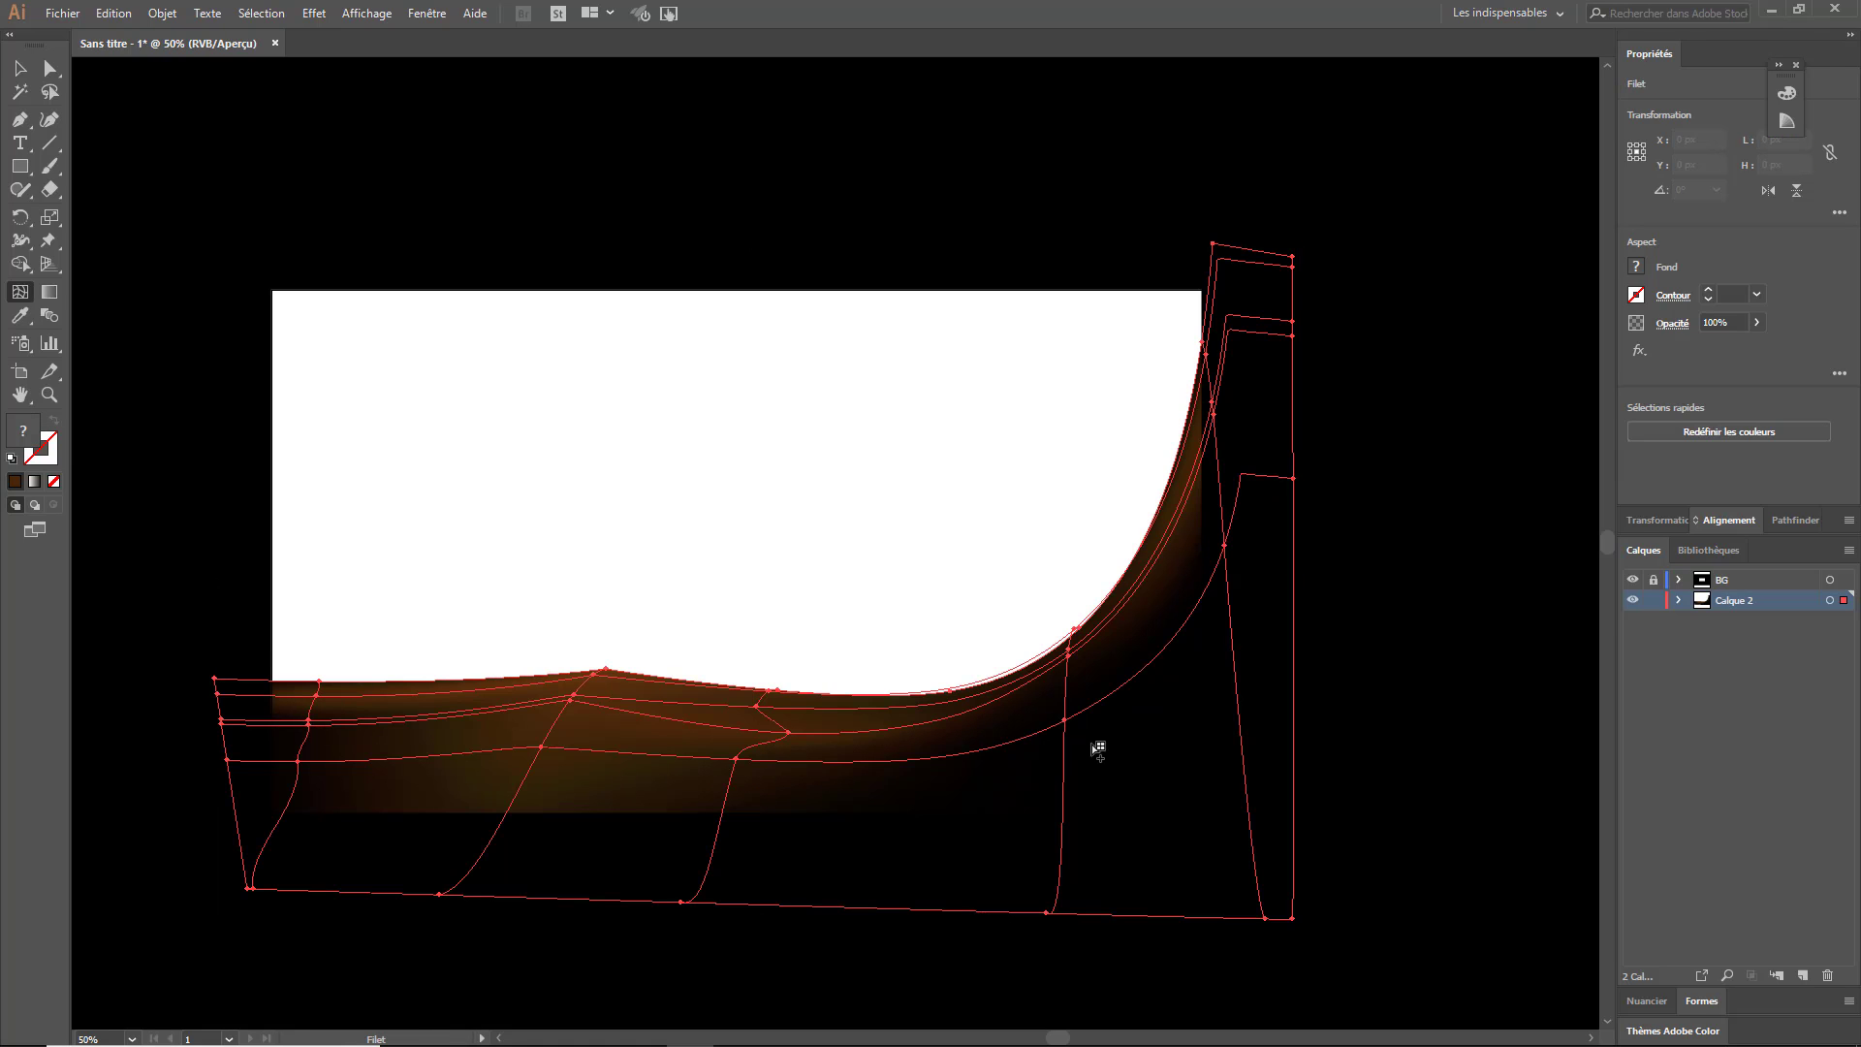
pyautogui.click(1637, 266)
pyautogui.click(1558, 369)
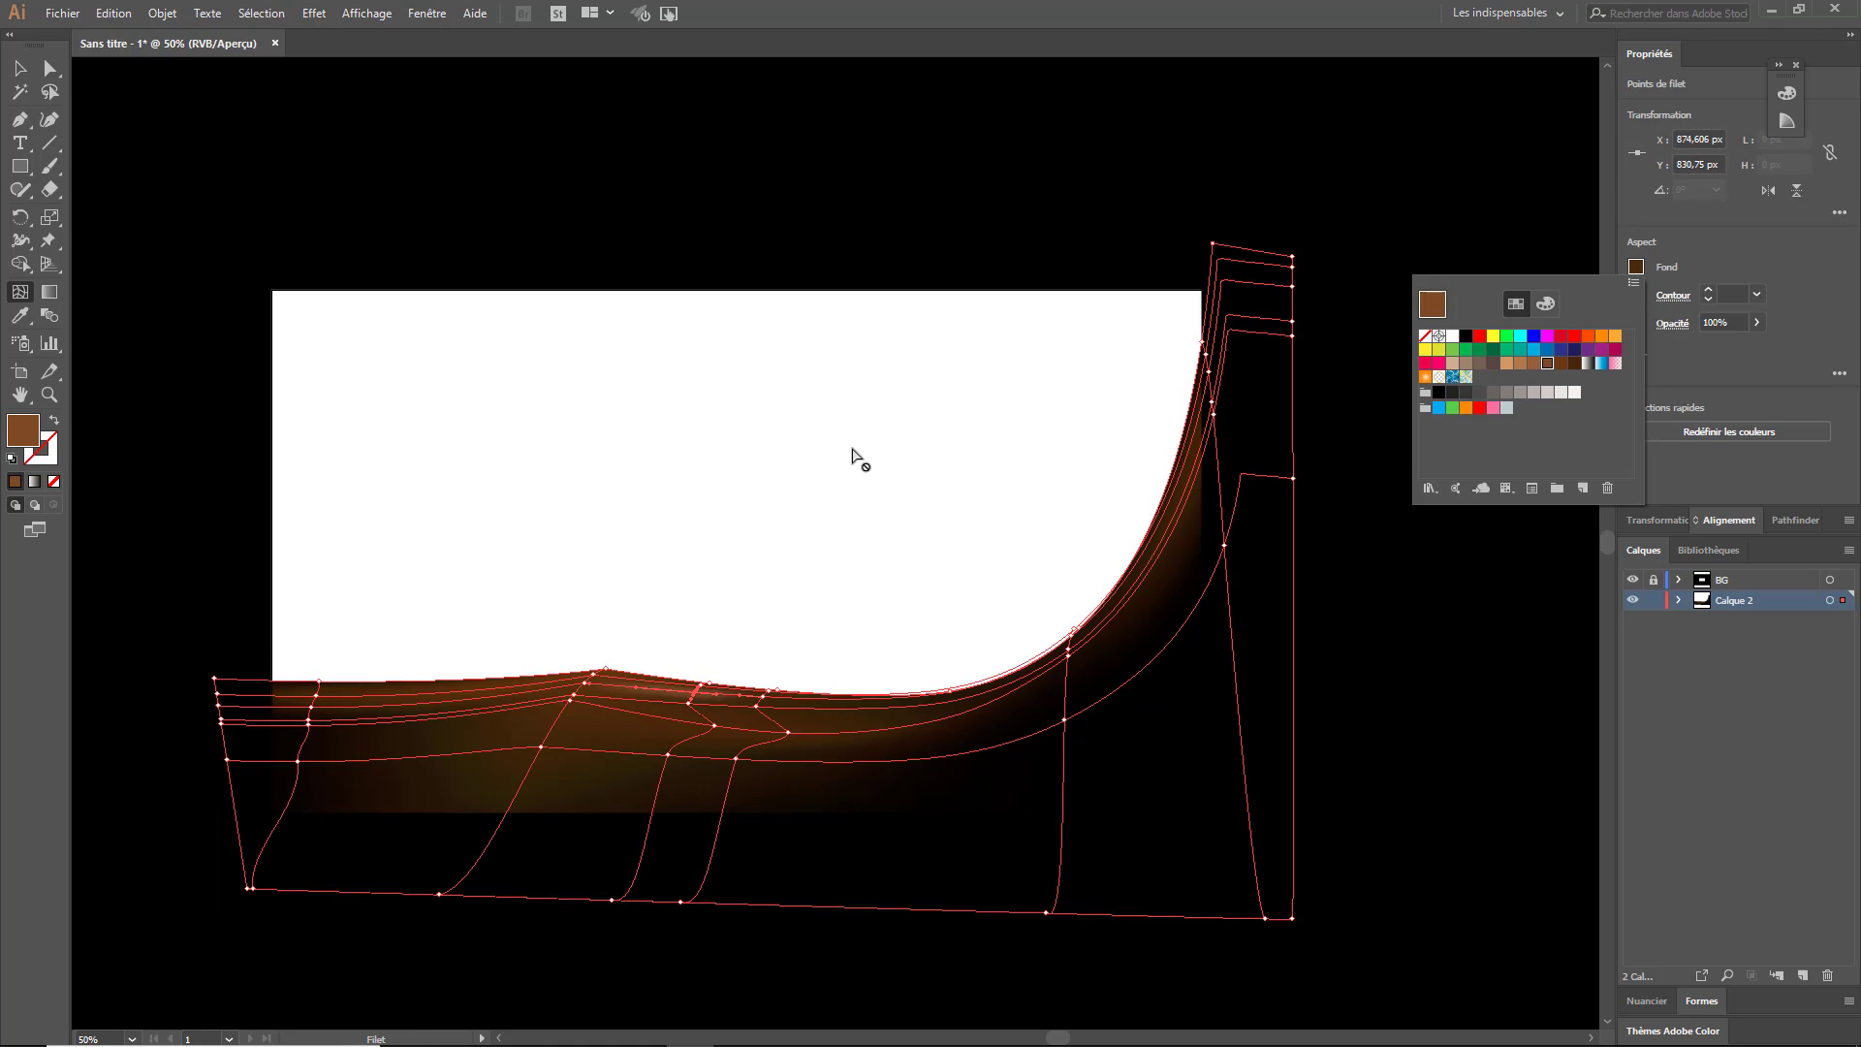
pyautogui.click(1060, 623)
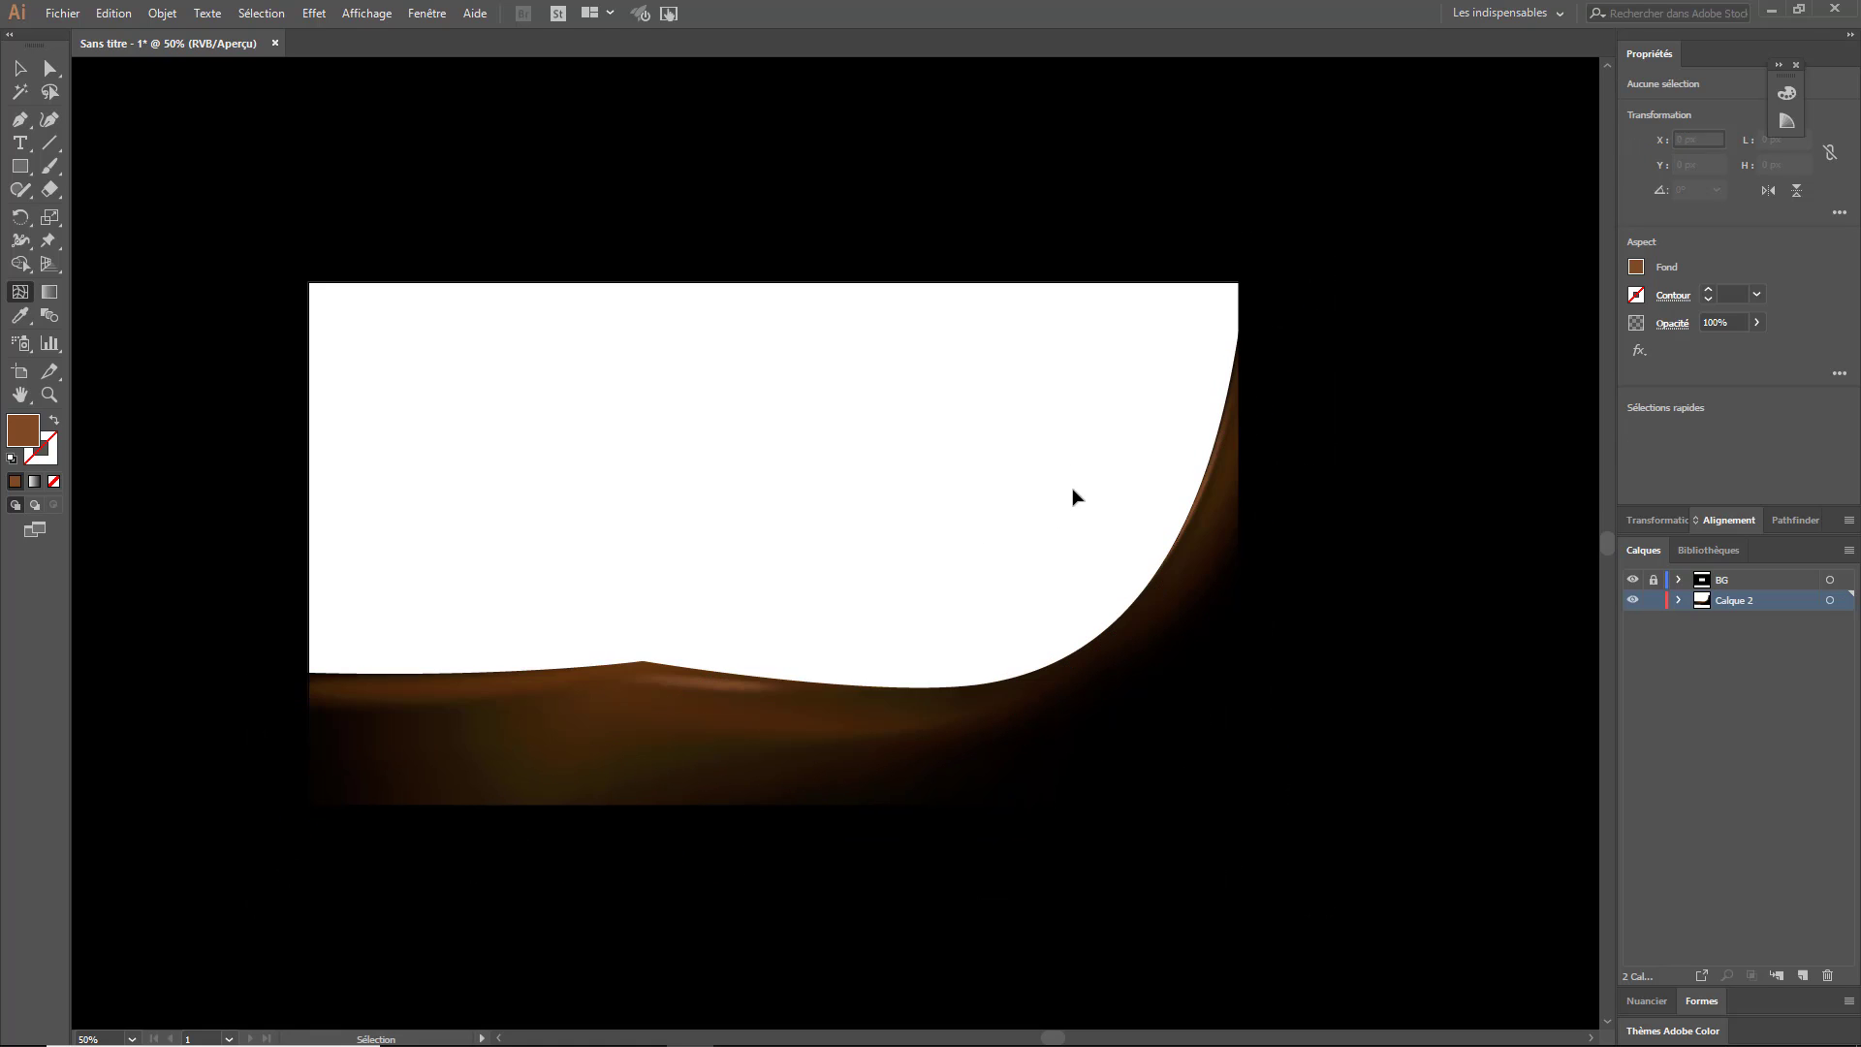
pyautogui.click(1147, 654)
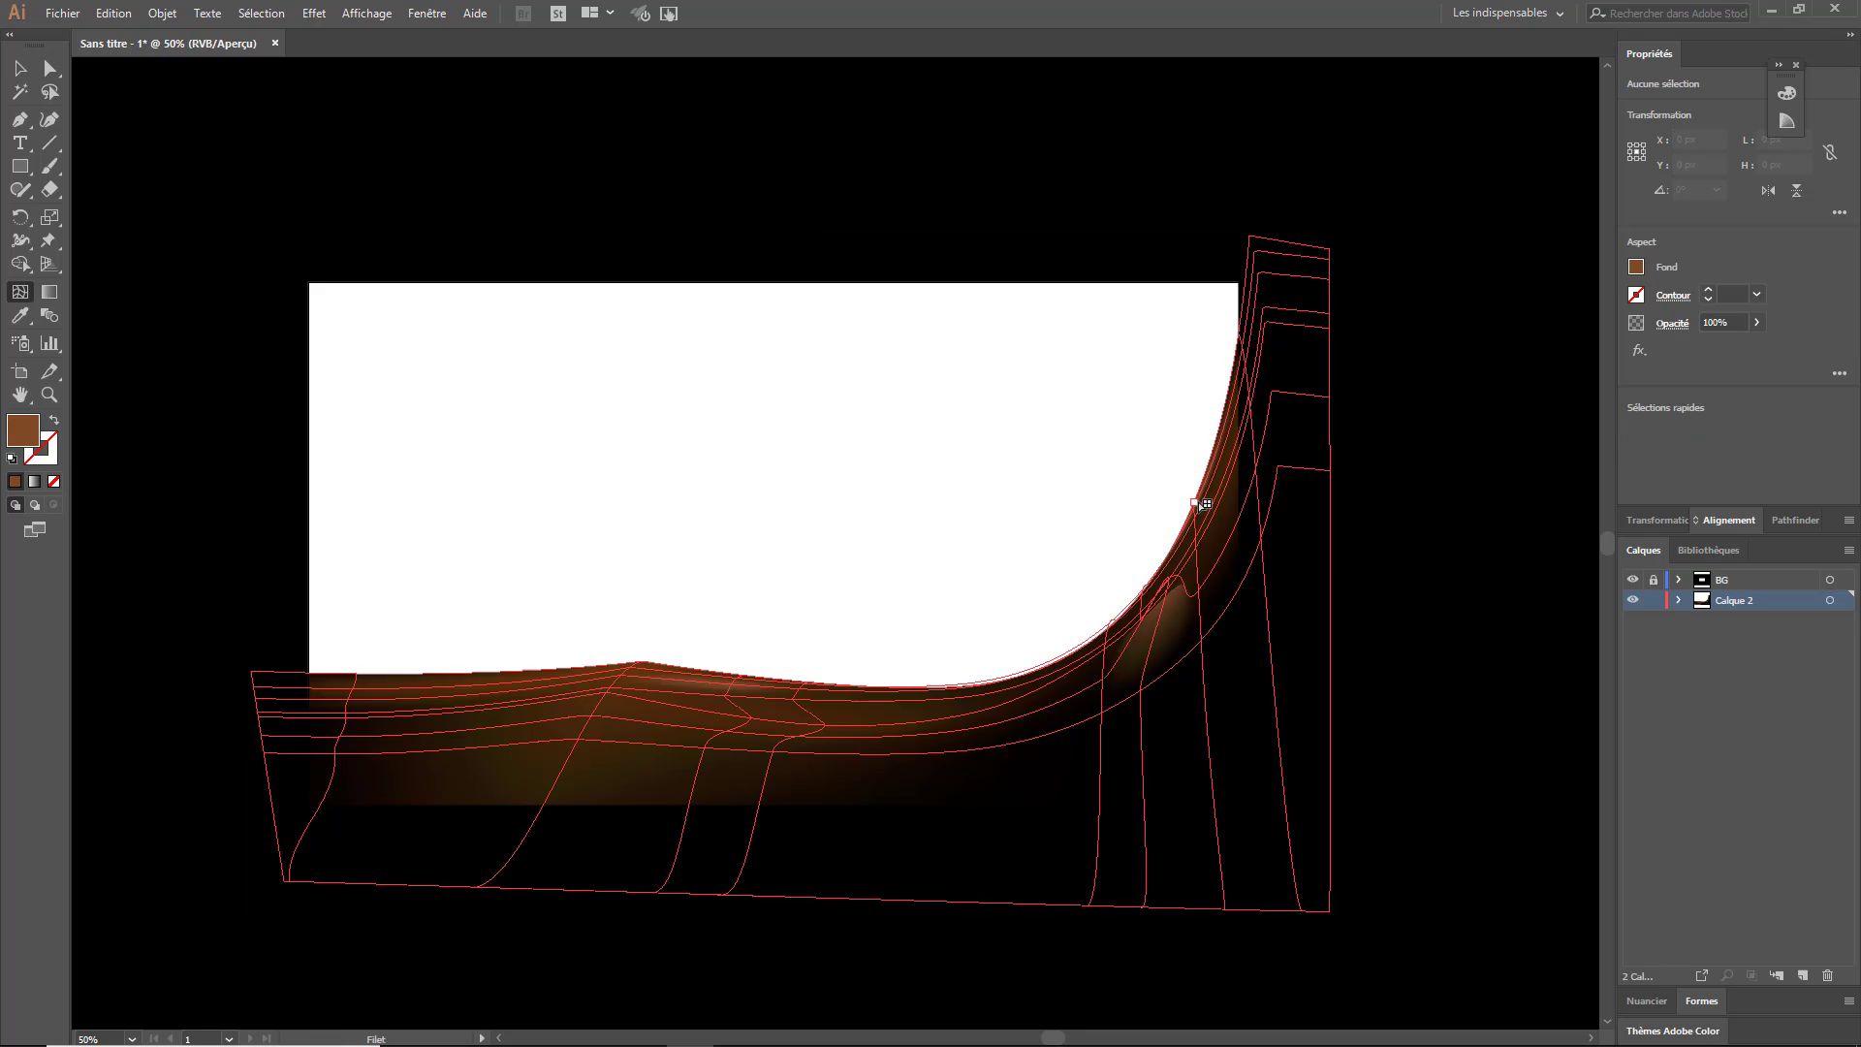
pyautogui.keyDown('ctrl'); pyautogui.click(1048, 518); pyautogui.keyUp('ctrl')
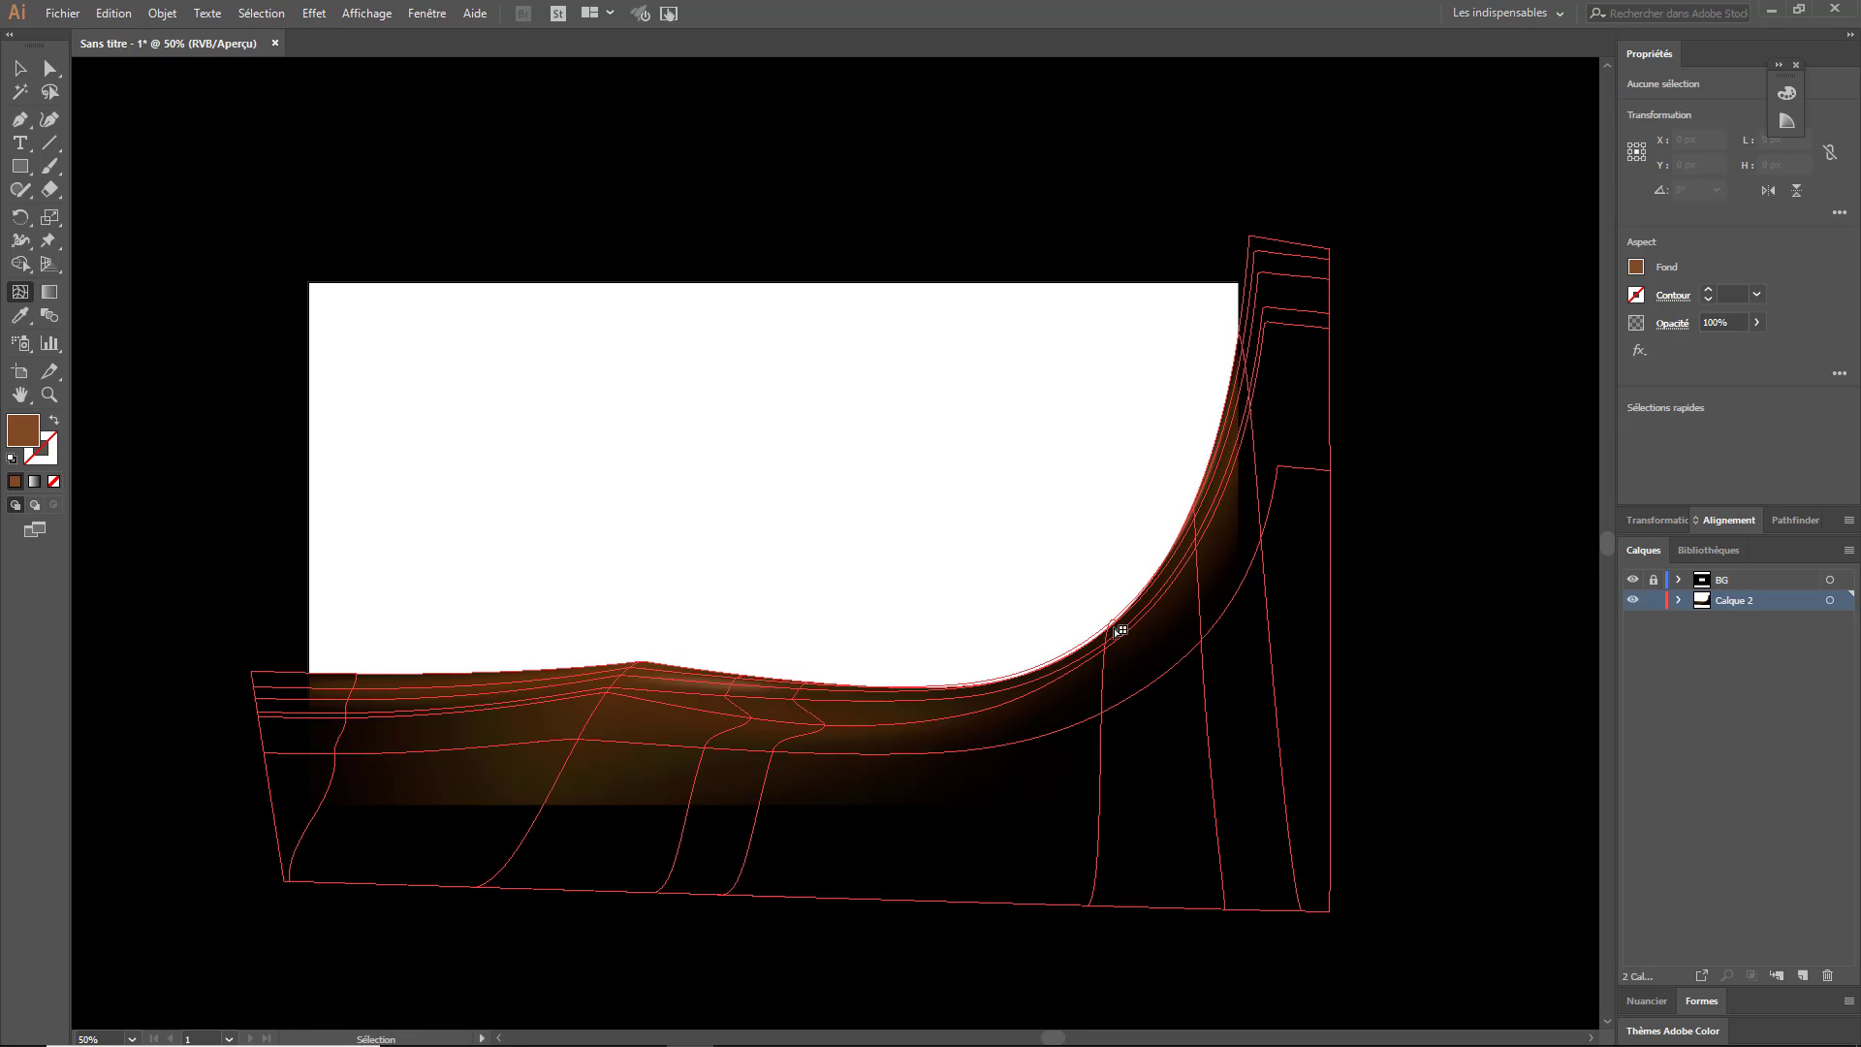
# - Reposition a crest mesh point and colour it black, then deselect to check the result
pyautogui.click(1110, 643)
pyautogui.moveTo(1230, 486)
pyautogui.mouseDown()
pyautogui.moveTo(1212, 557)
pyautogui.moveTo(1184, 578)
pyautogui.mouseUp()
pyautogui.click(1636, 266)
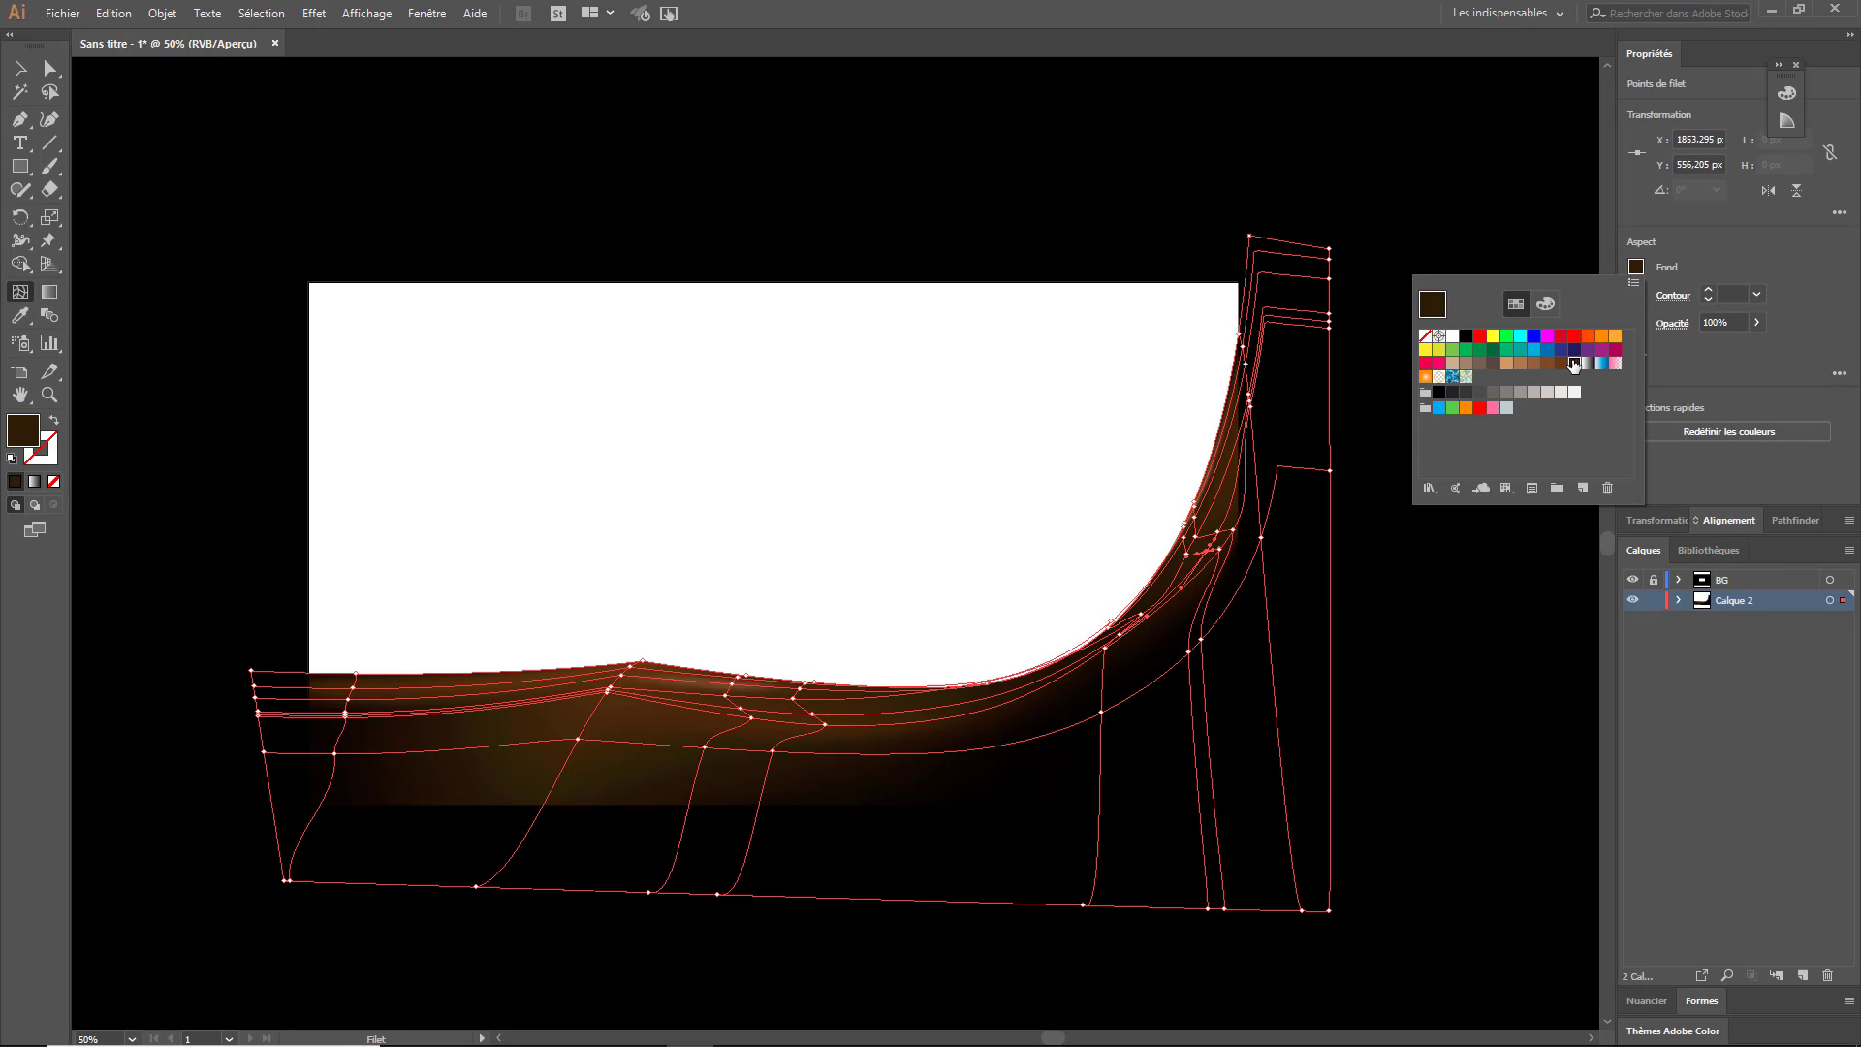
pyautogui.click(1438, 393)
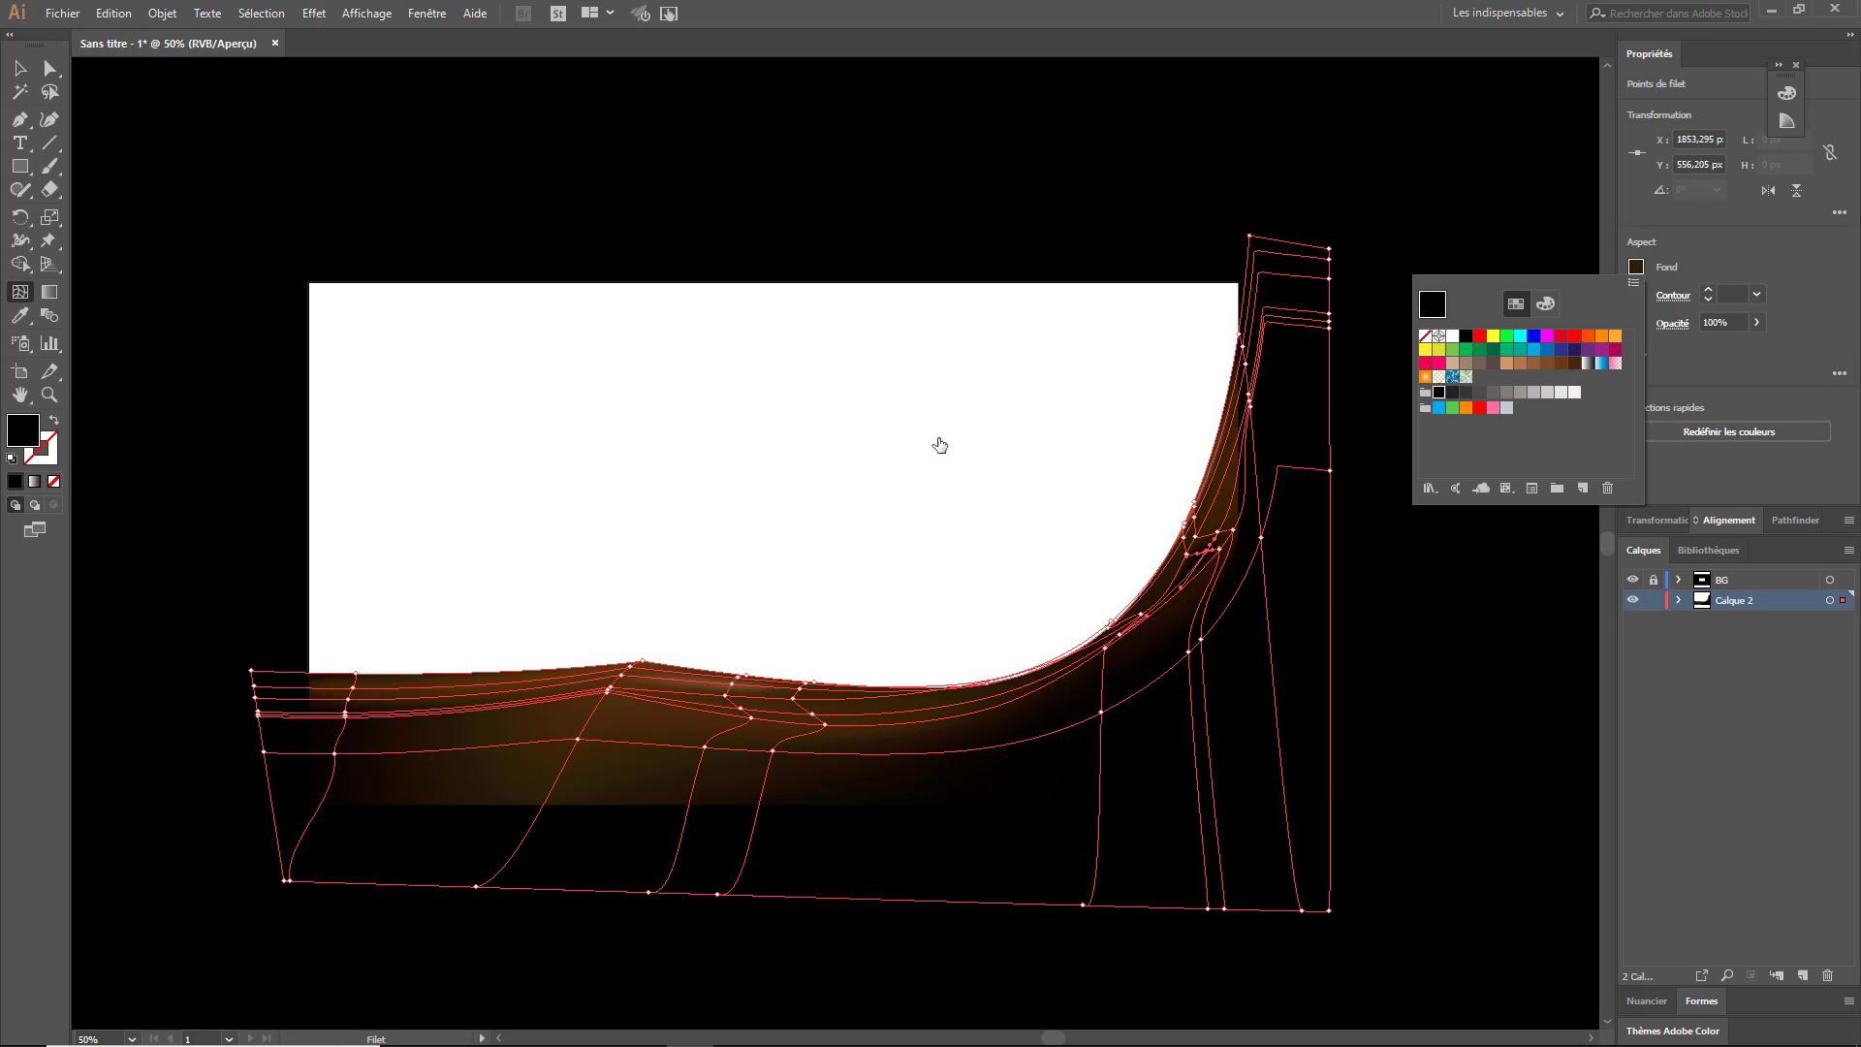
pyautogui.press('Escape')
pyautogui.press('v')
pyautogui.click(344, 158)
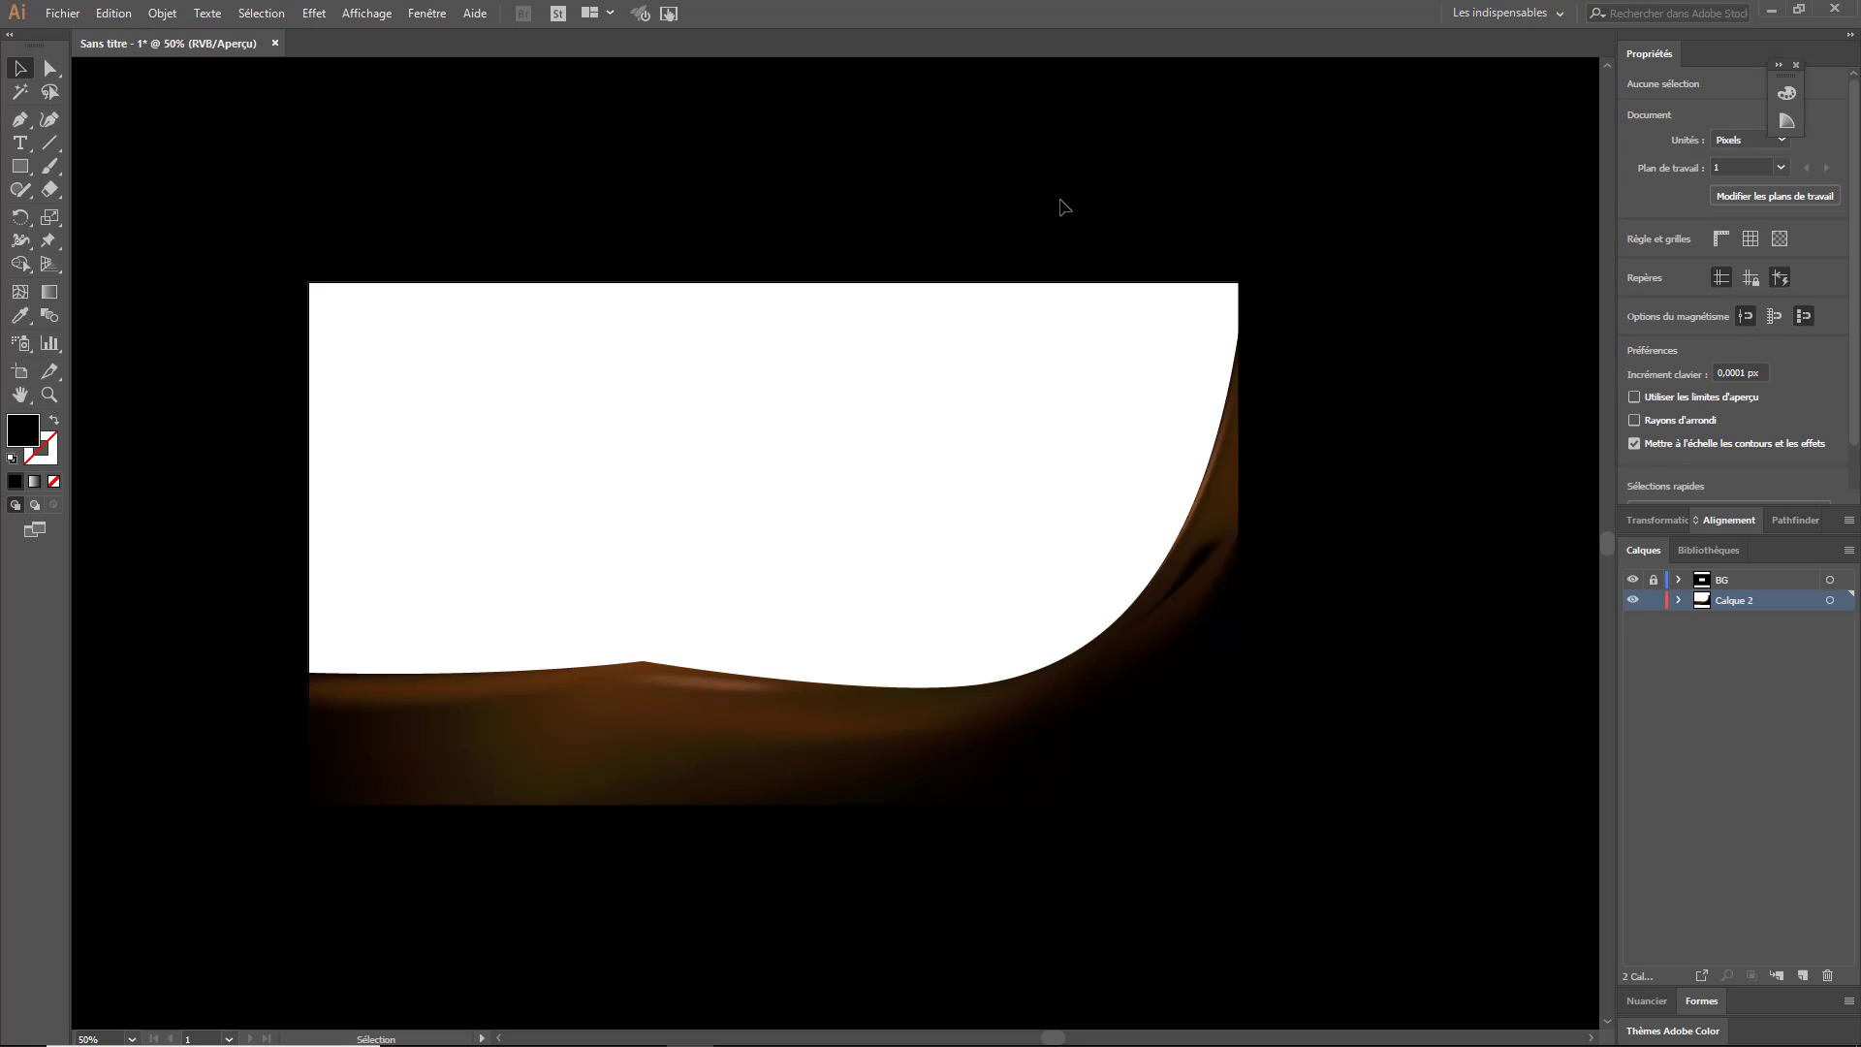
# - Draw a dark brown rectangle covering the scene and send it behind the dune
pyautogui.press('m')
pyautogui.moveTo(252, 209)
pyautogui.mouseDown()
pyautogui.moveTo(1322, 865)
pyautogui.moveTo(1307, 845)
pyautogui.mouseUp()
pyautogui.click(1636, 267)
pyautogui.click(1573, 363)
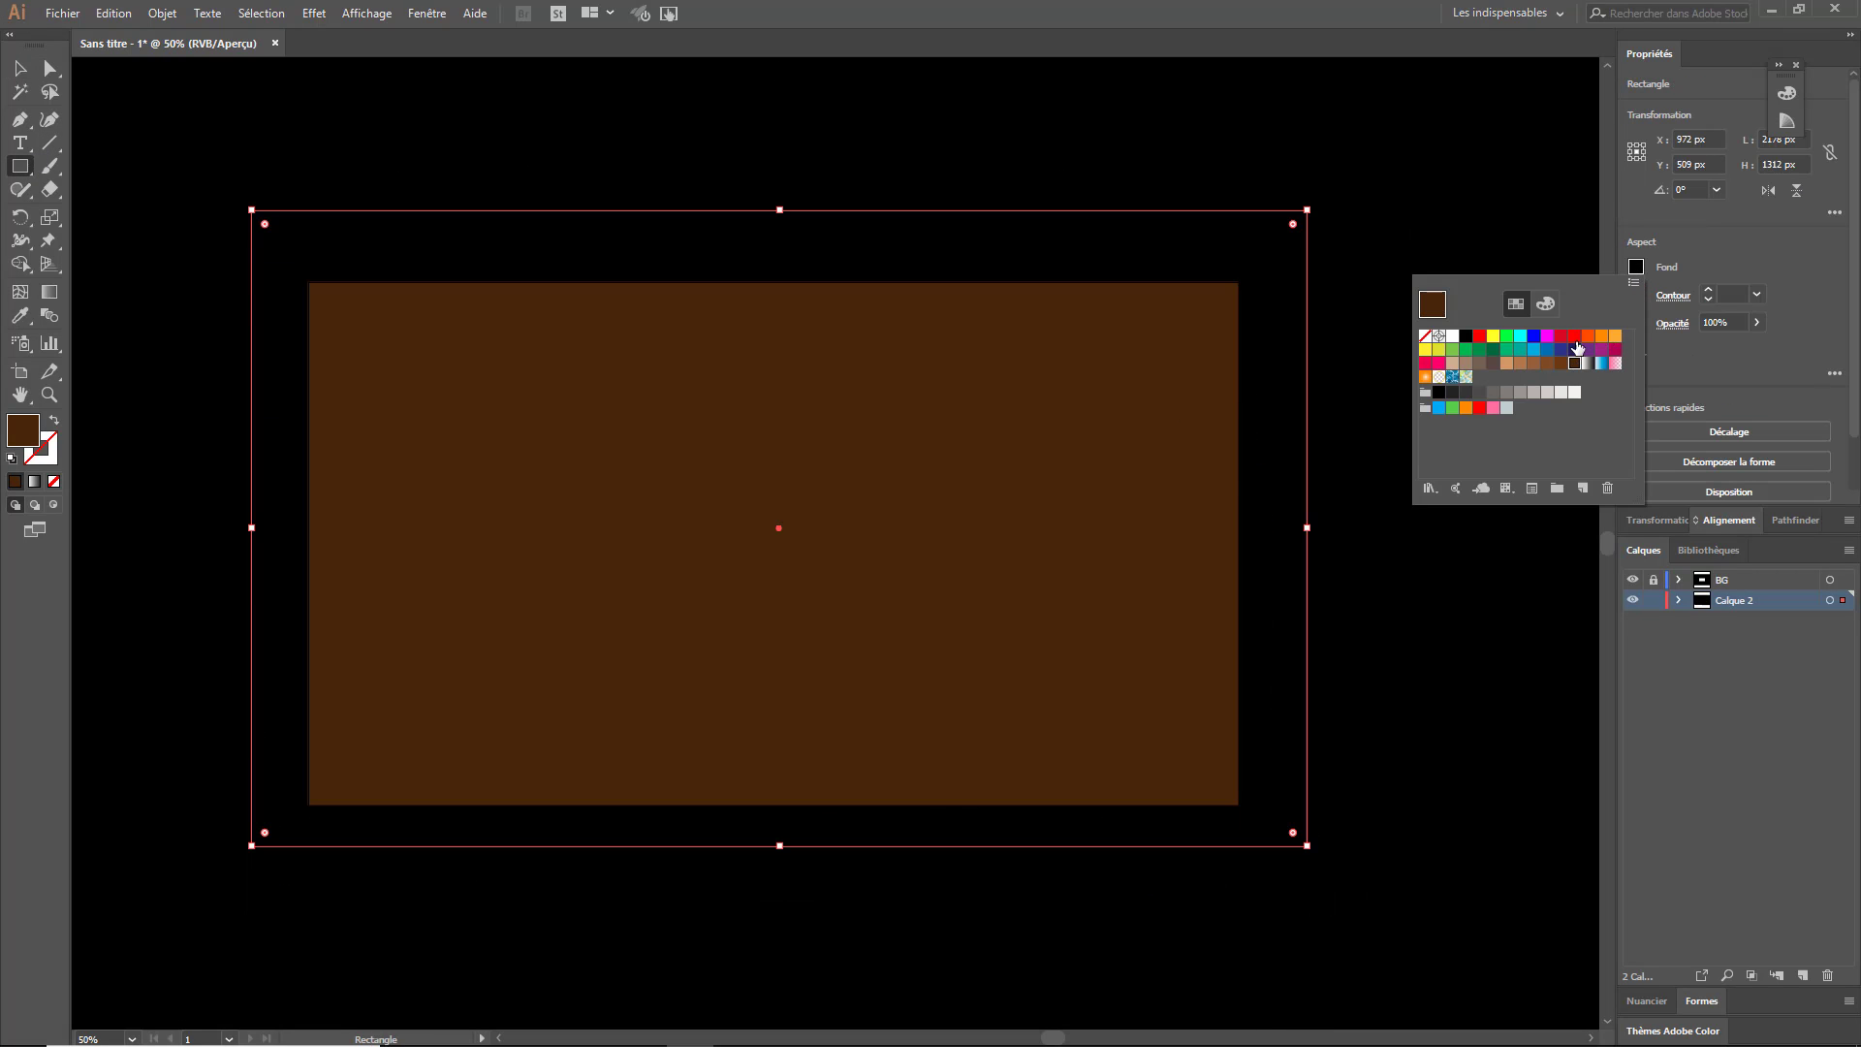
pyautogui.press('Escape')
pyautogui.press('v')
pyautogui.rightClick(638, 432)
pyautogui.click(947, 804)
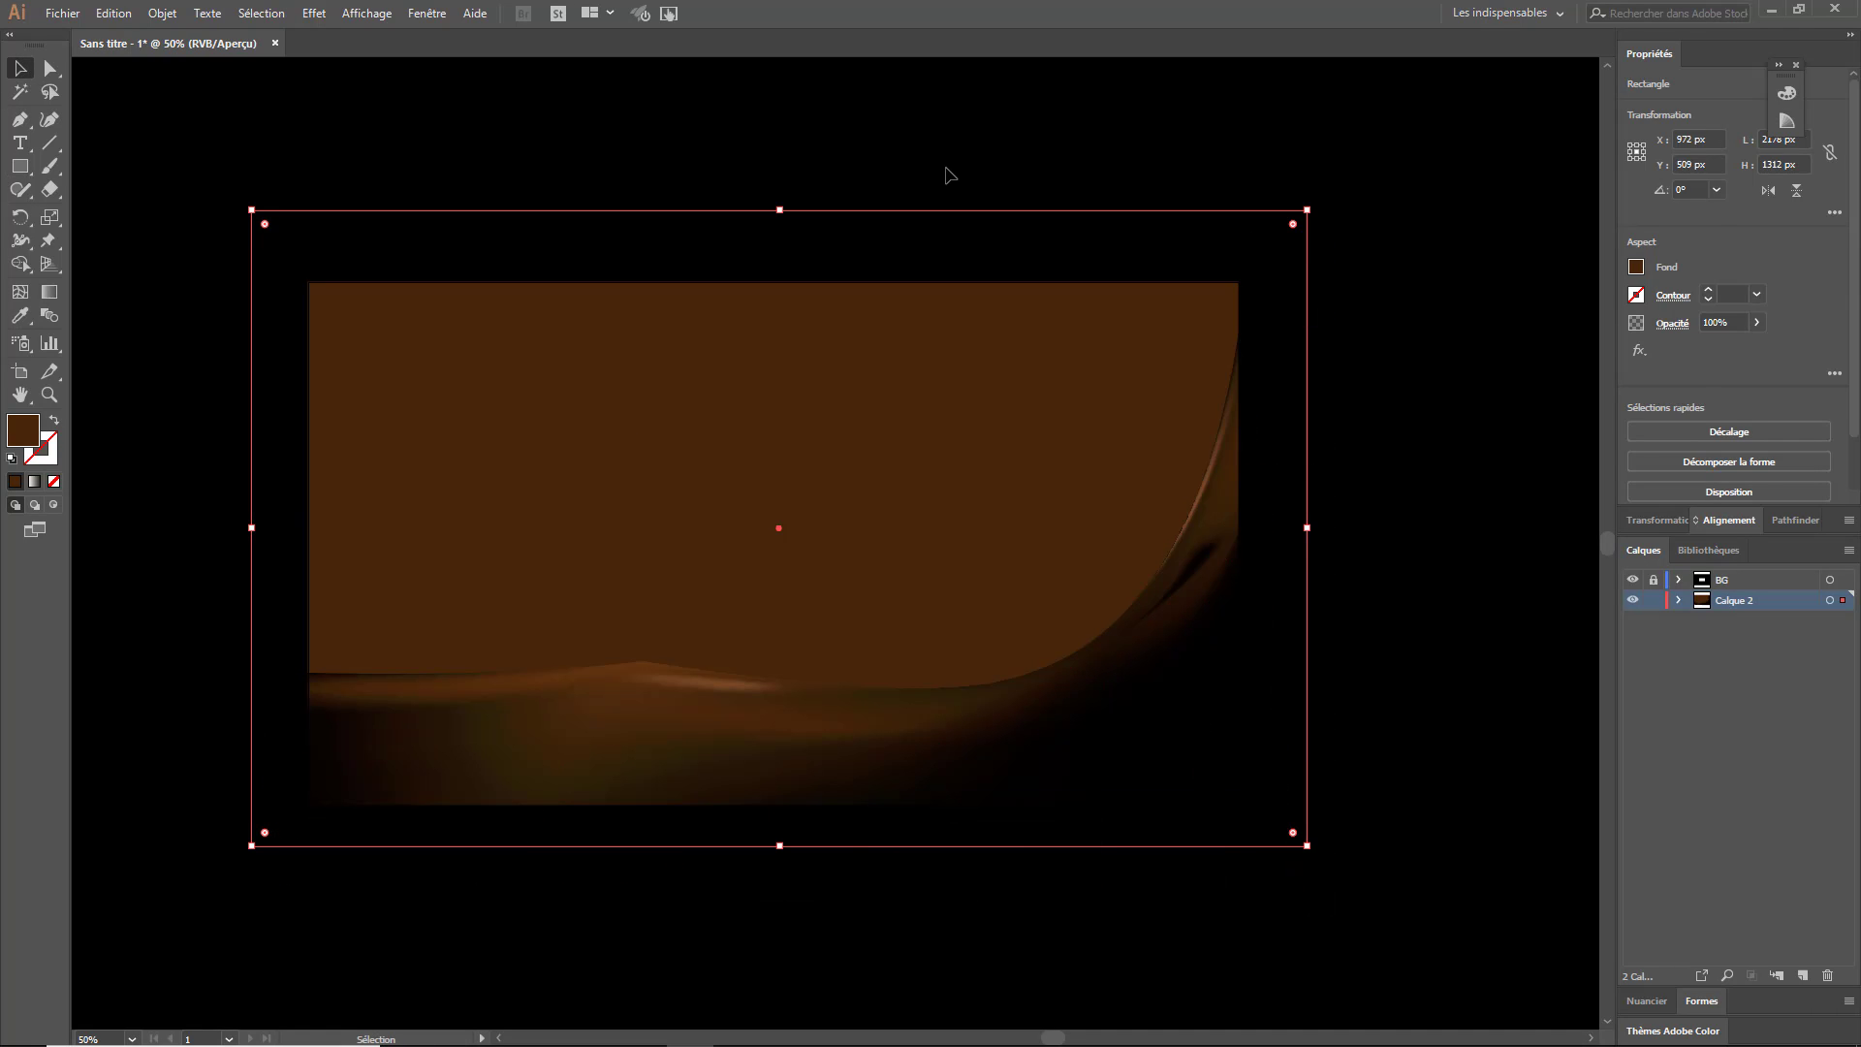
pyautogui.click(947, 174)
pyautogui.hotkey('ctrl', 'z')
# - Add mesh points to the background, coloured tan in the middle and brown at the left edge
pyautogui.click(20, 291)
pyautogui.click(948, 540)
pyautogui.click(1636, 267)
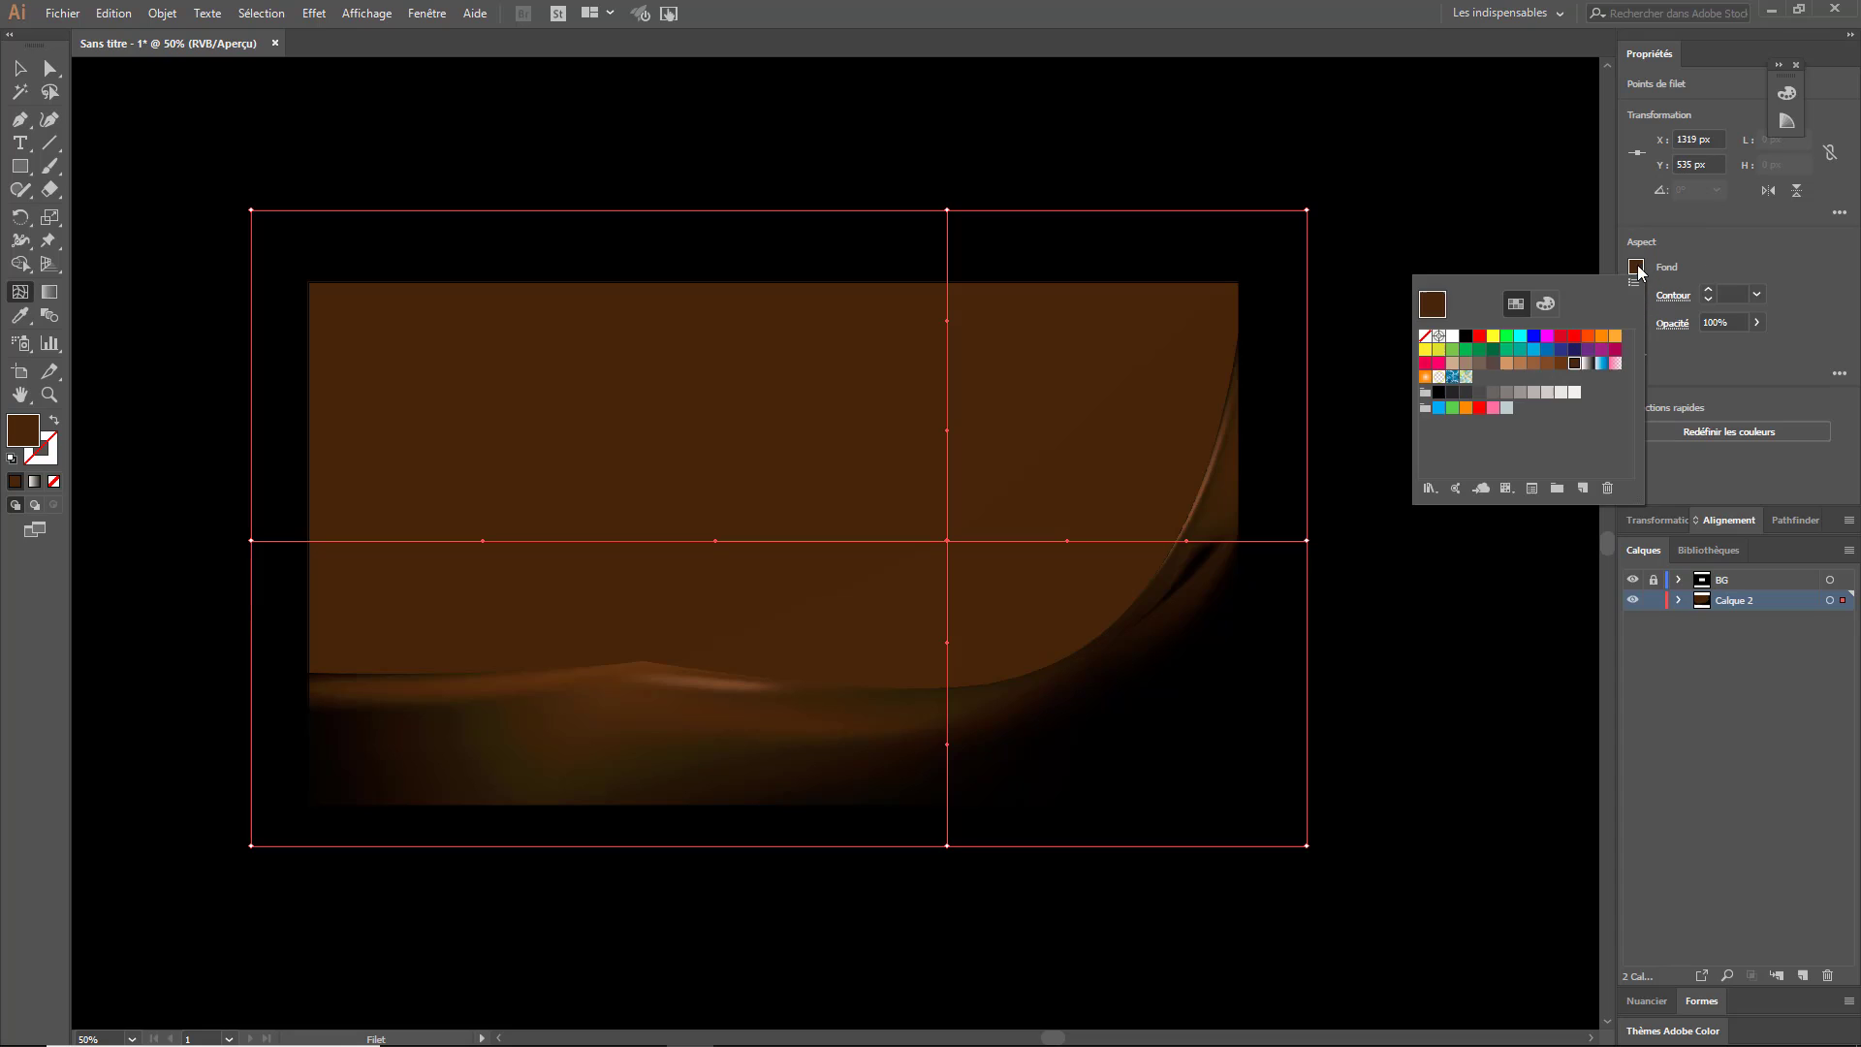
pyautogui.click(1514, 369)
pyautogui.click(341, 300)
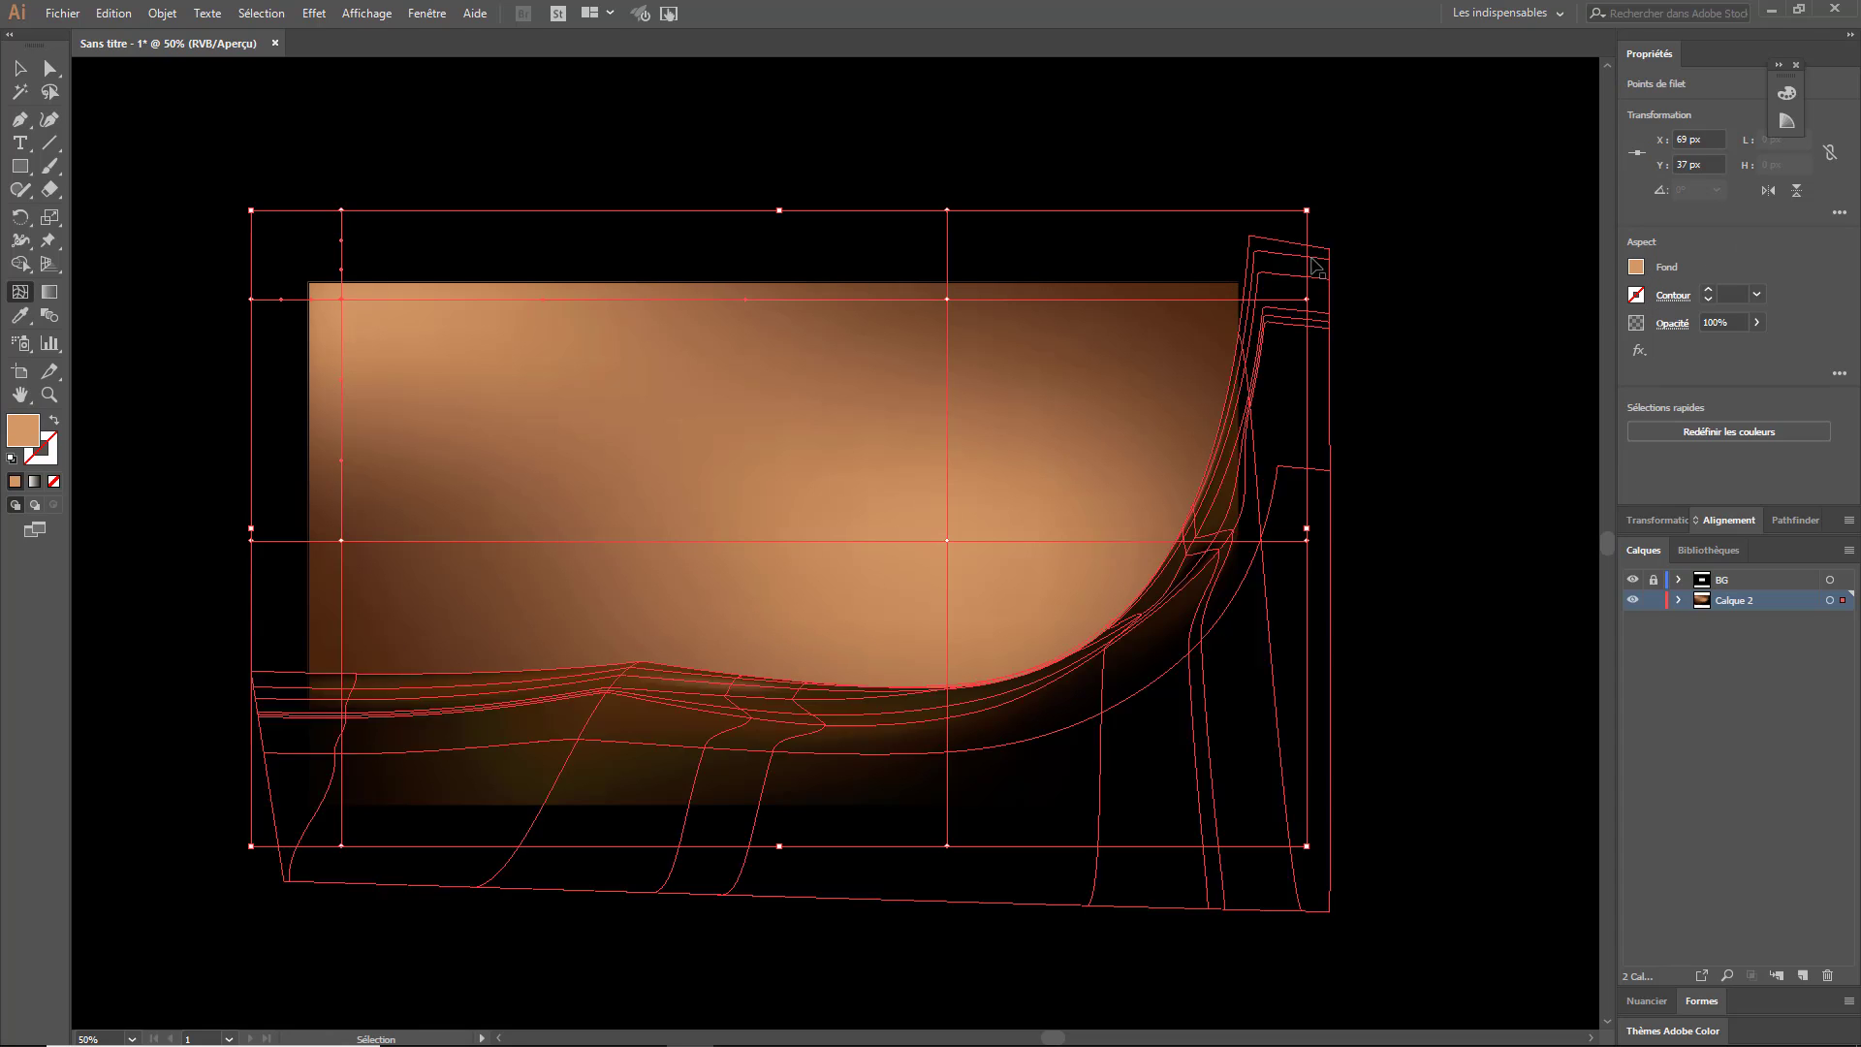
pyautogui.click(317, 660)
pyautogui.click(1636, 267)
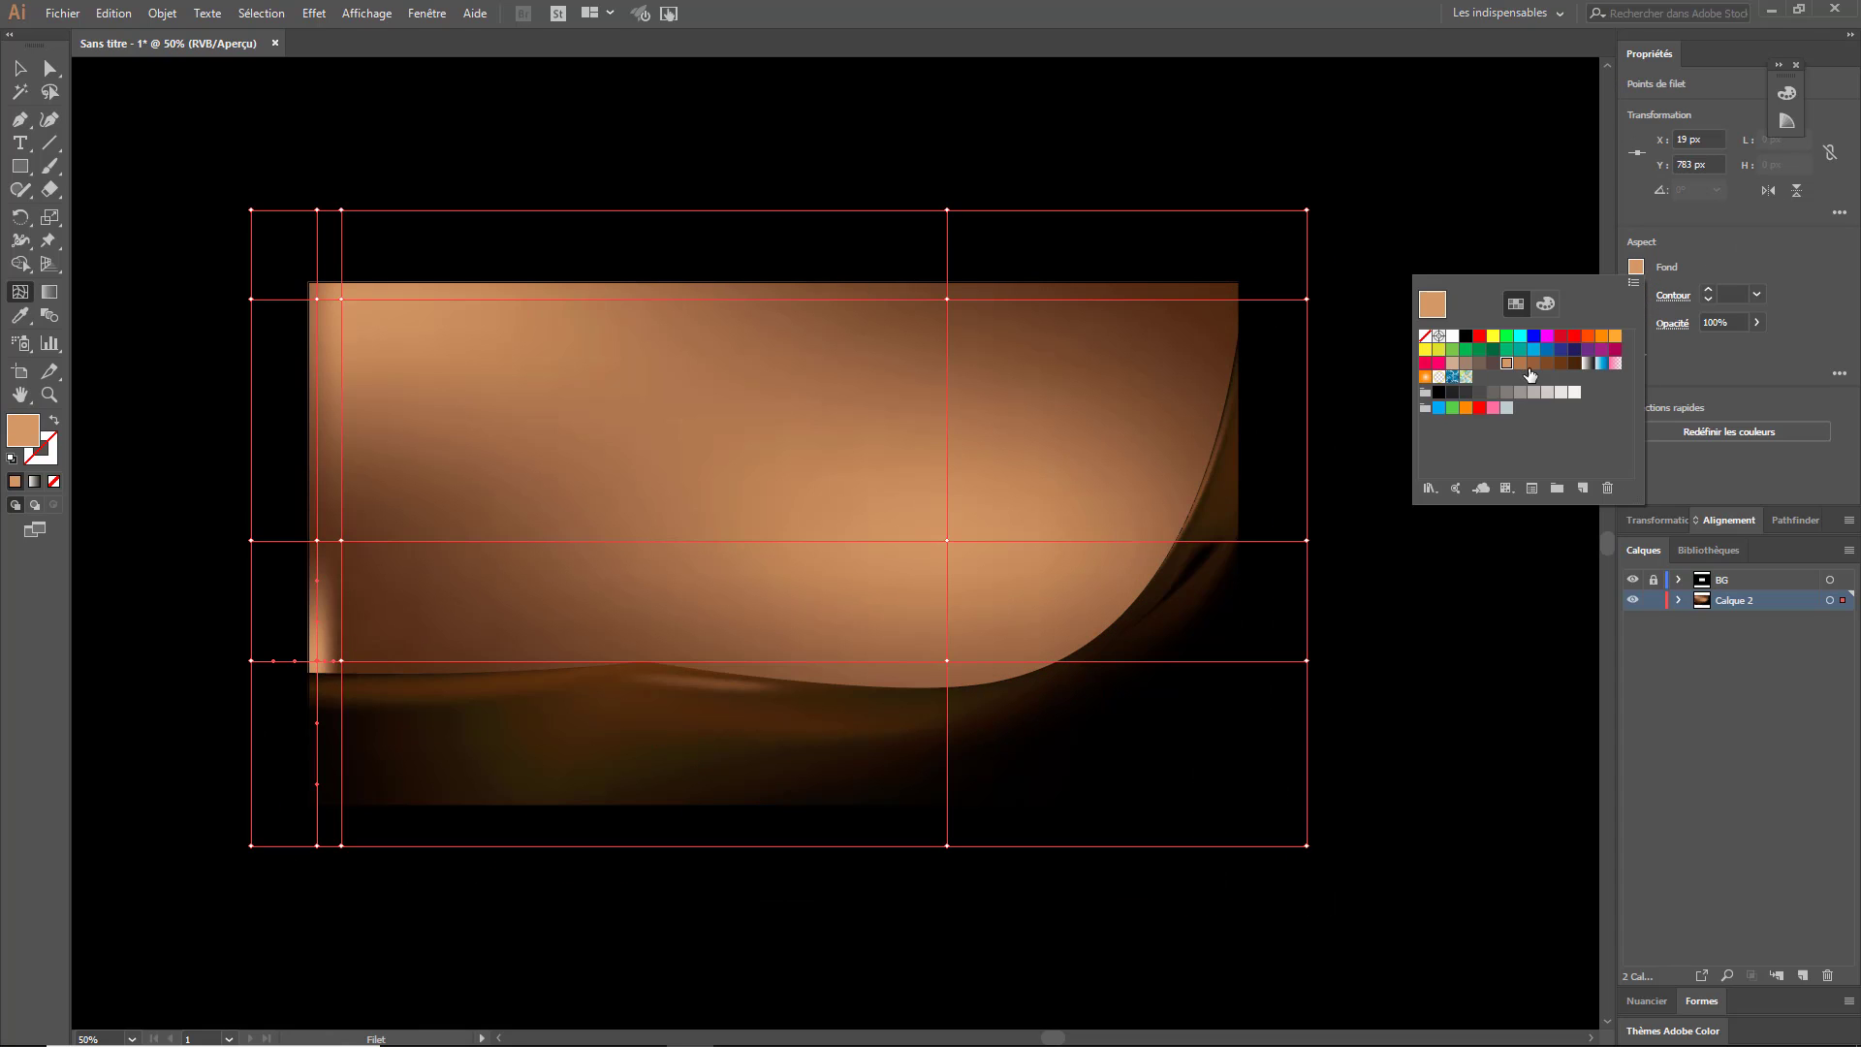
pyautogui.click(1574, 364)
pyautogui.click(1433, 548)
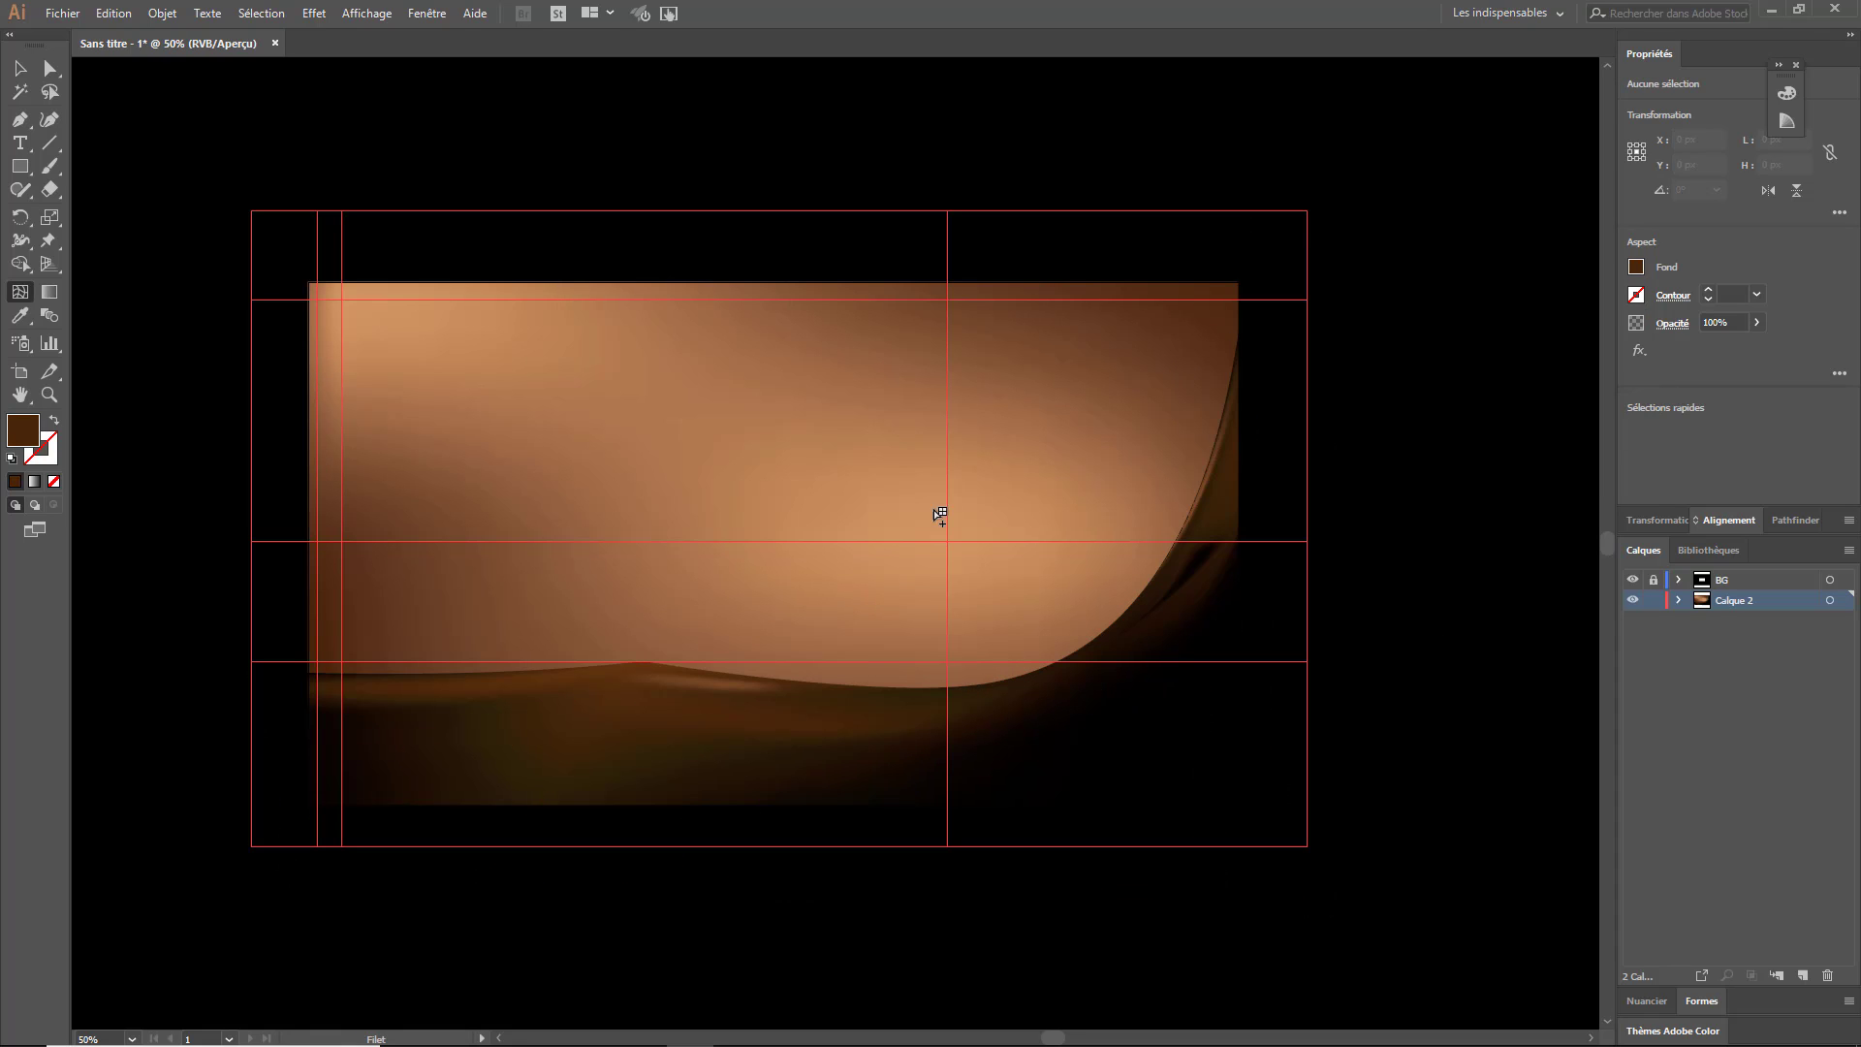
# - Add a mesh point on the lower middle and drag it to form the dark dune fold
pyautogui.click(748, 626)
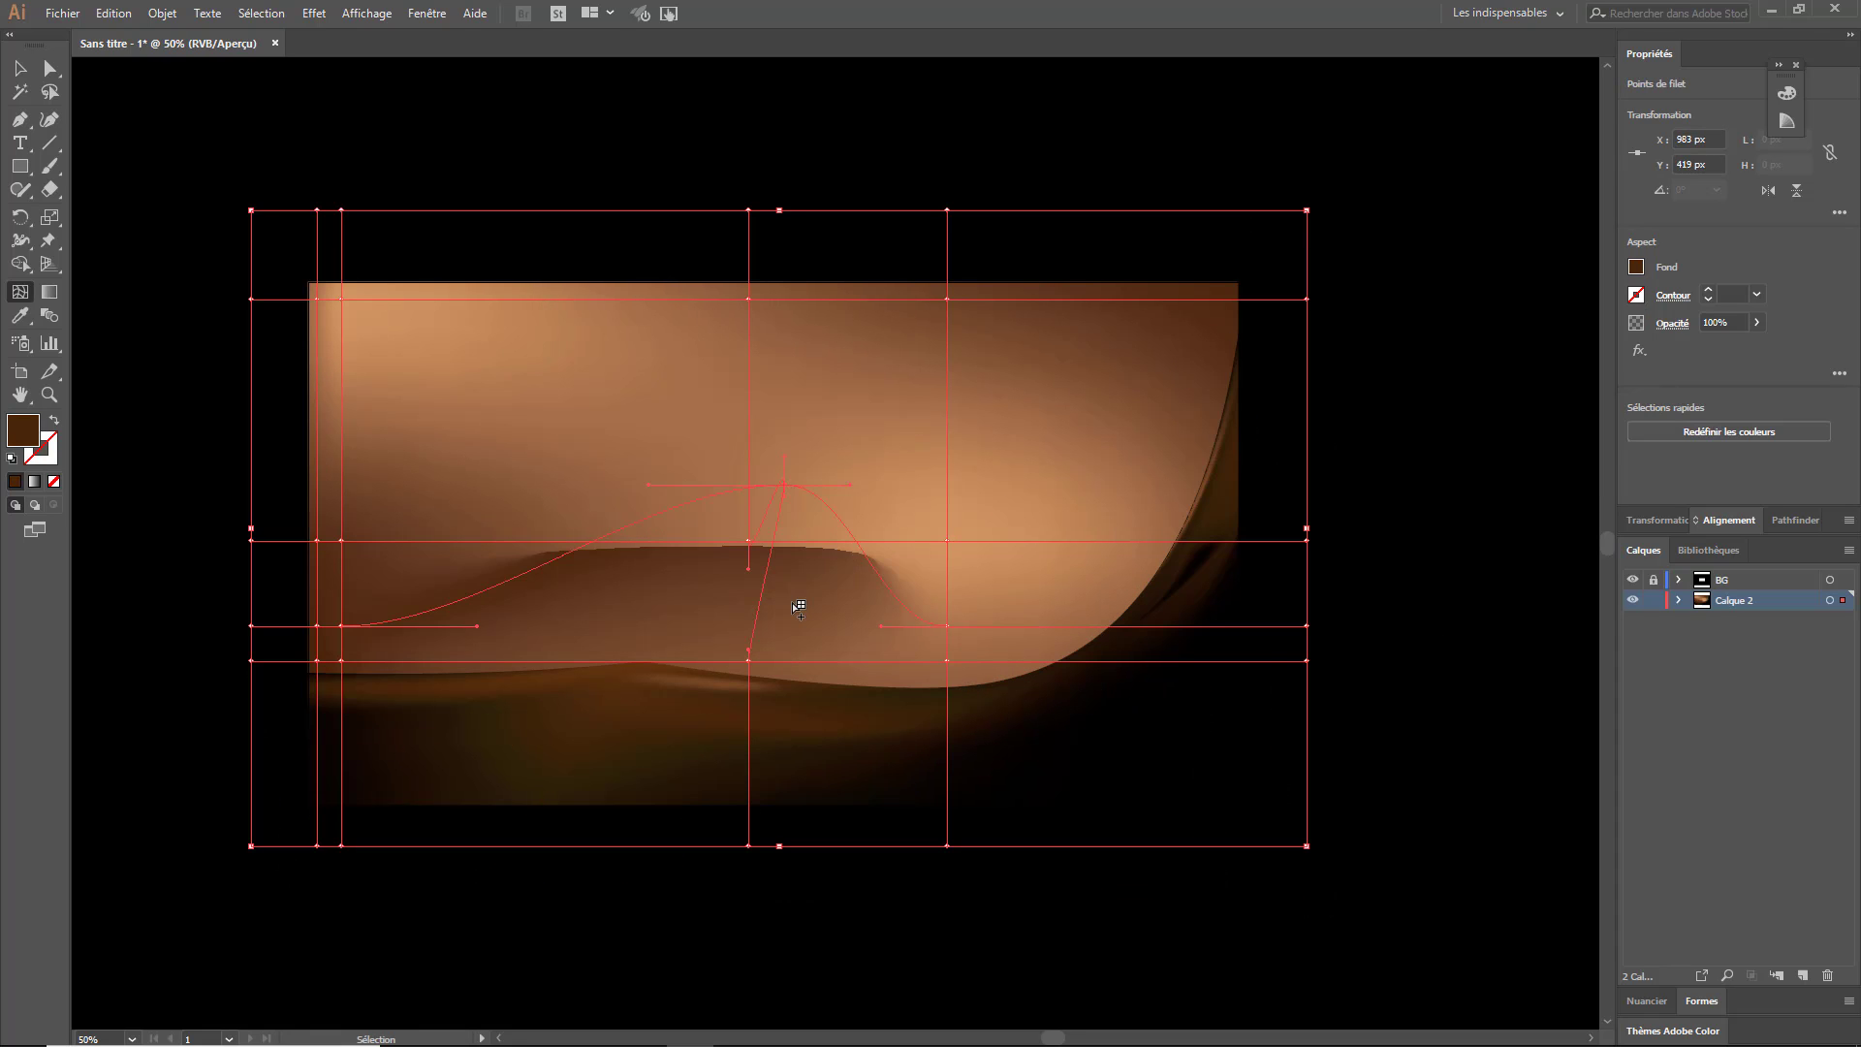
pyautogui.moveTo(749, 626); pyautogui.dragTo(896, 667)
pyautogui.click(1379, 607)
pyautogui.click(901, 664)
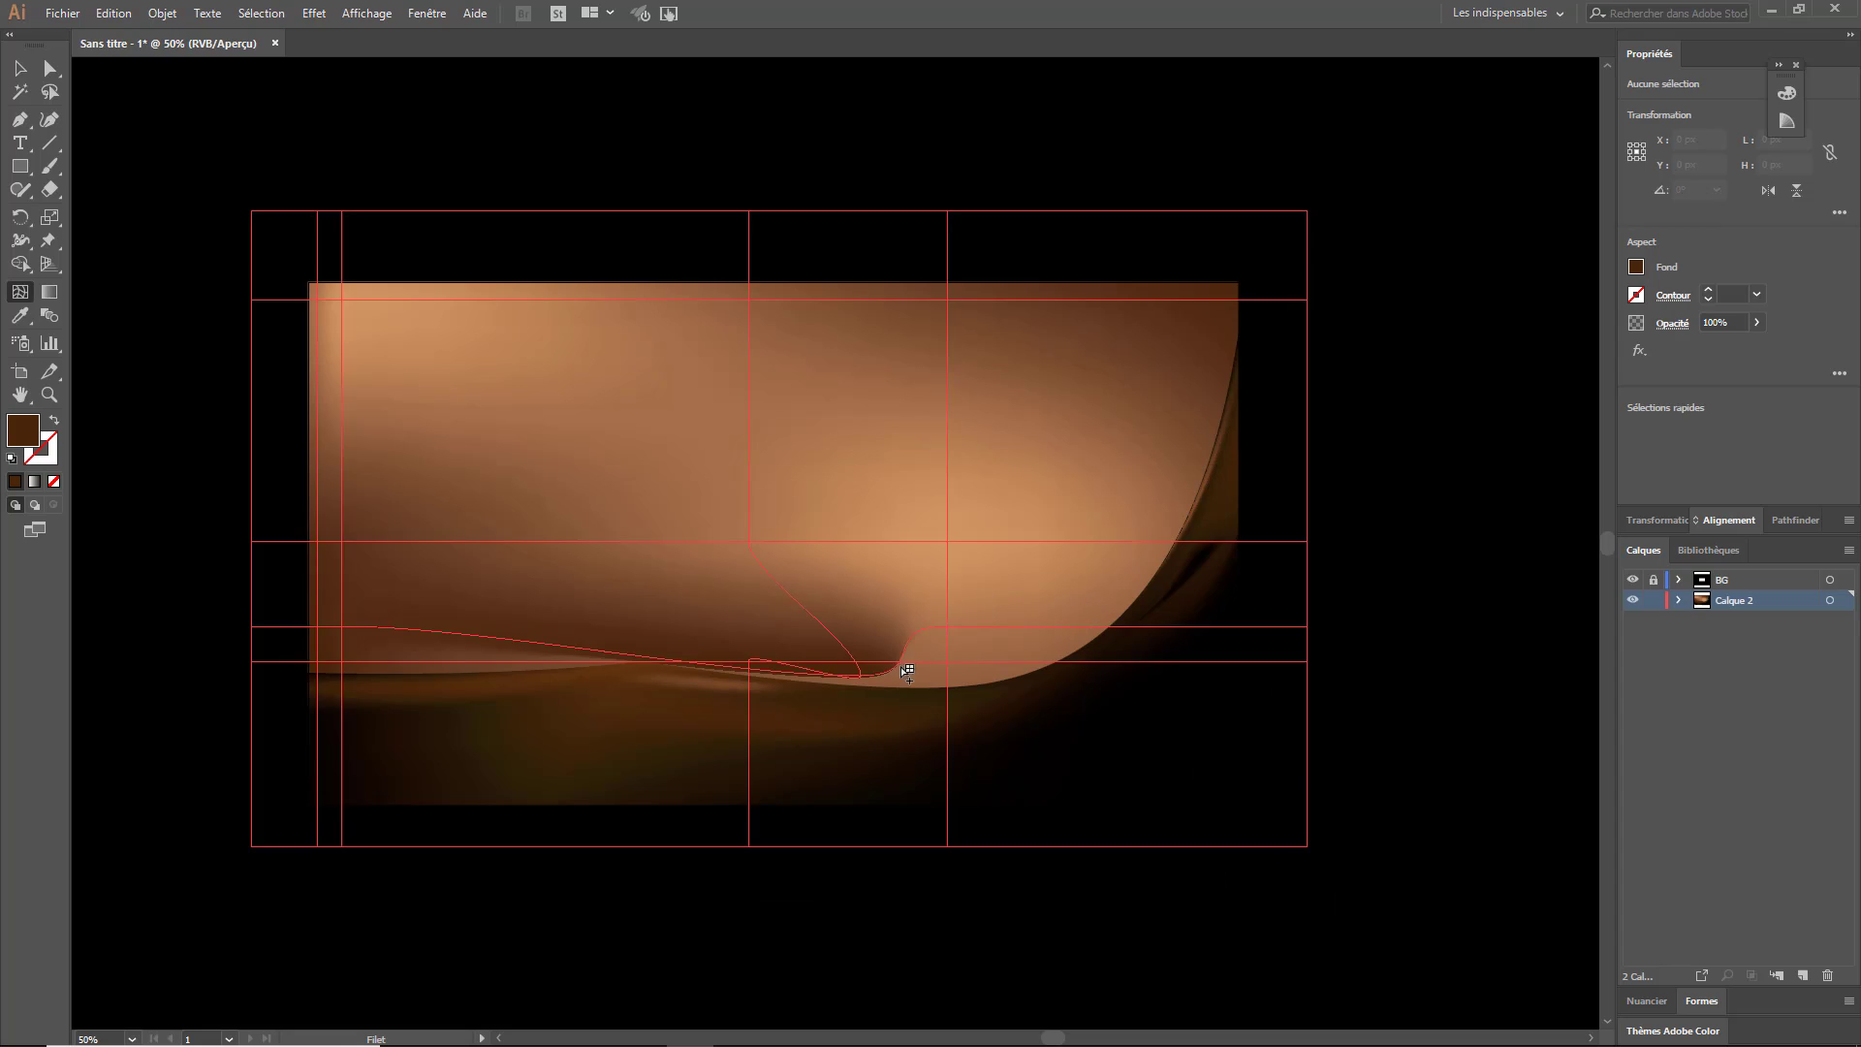
pyautogui.click(1396, 208)
# - Draw a closed triangle on the left of the dune as a pyramid
pyautogui.press('a')
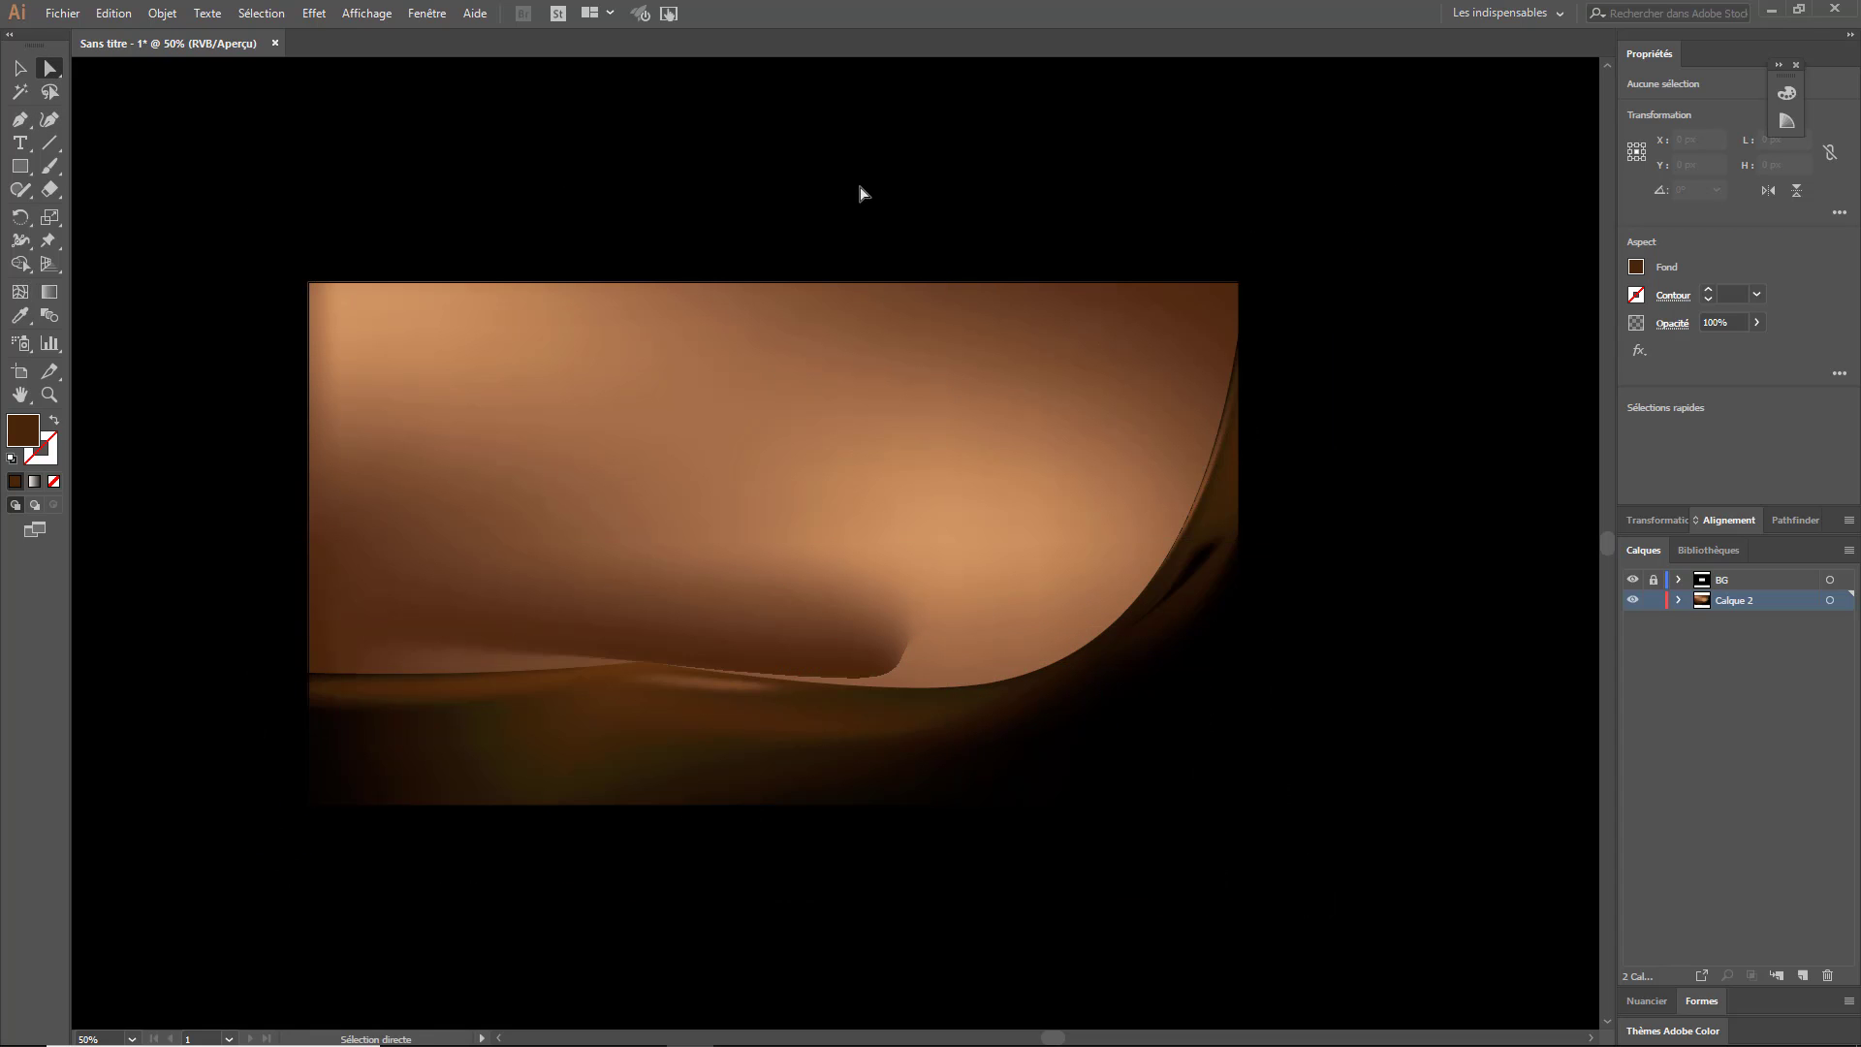
pyautogui.click(333, 715)
pyautogui.click(472, 578)
pyautogui.click(599, 715)
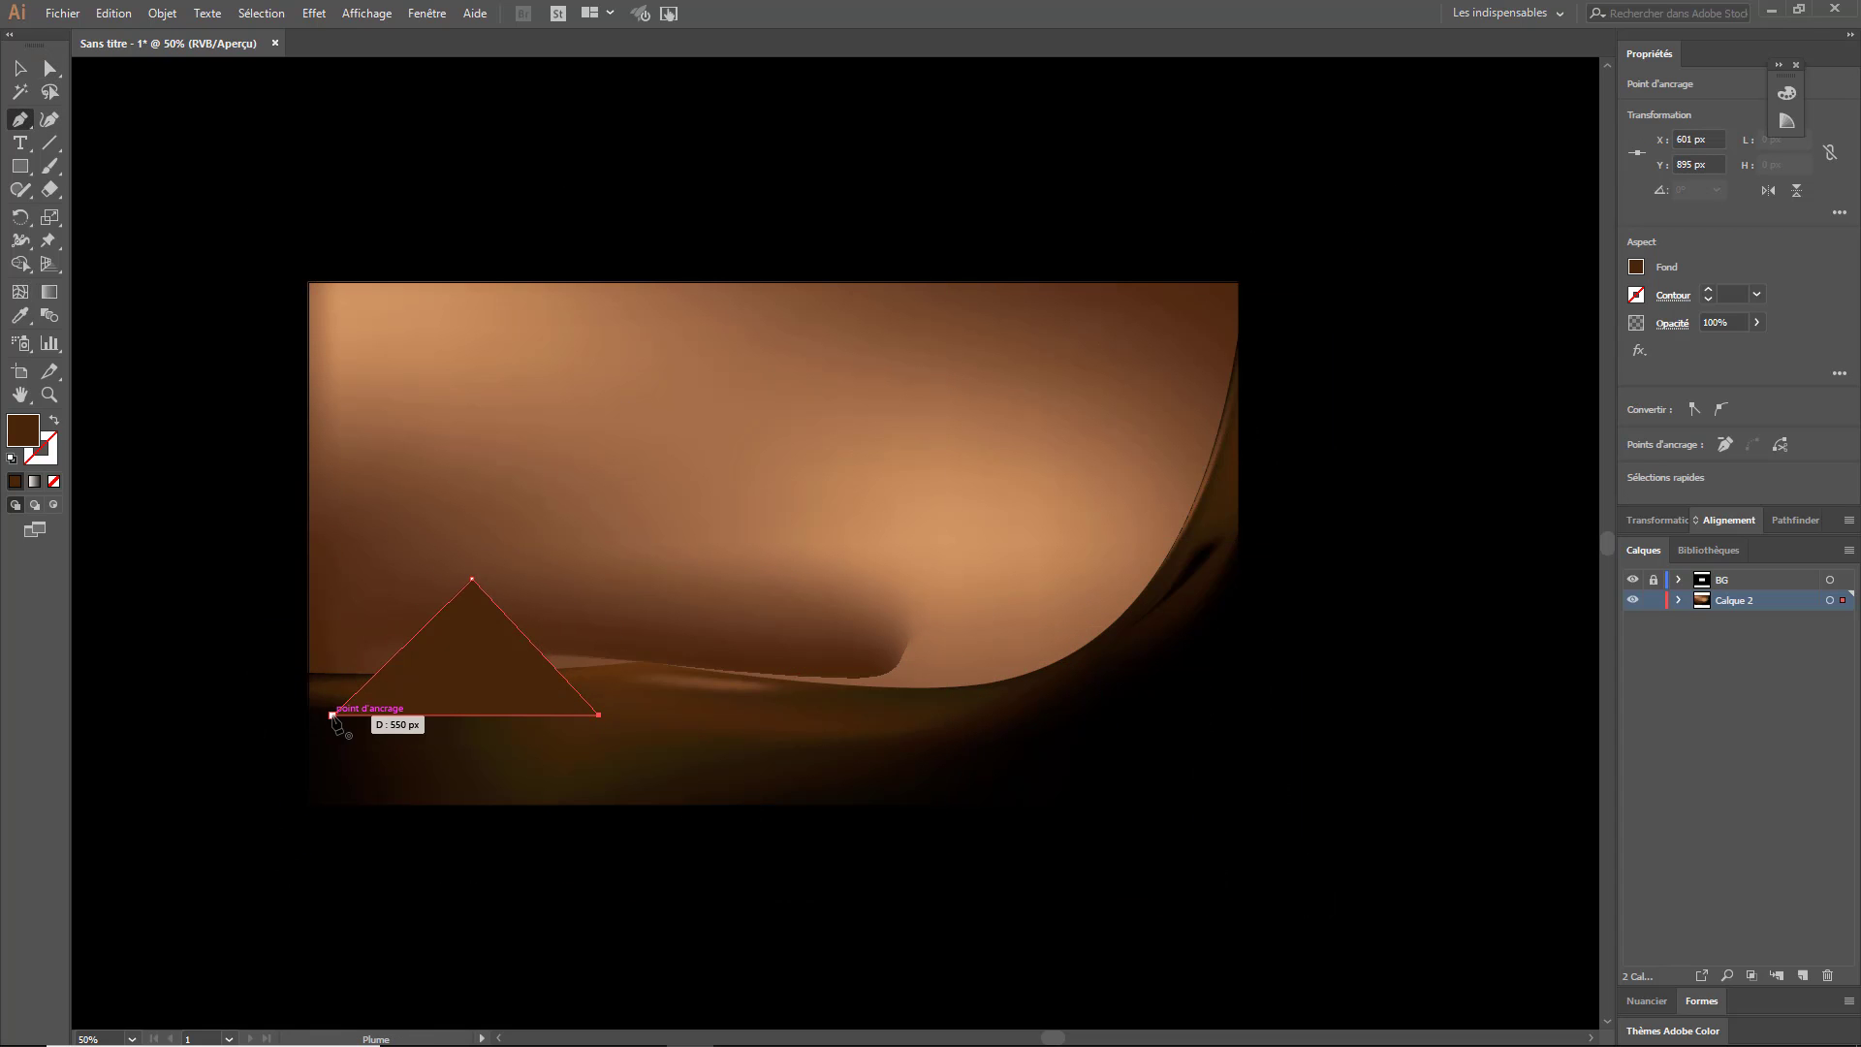
pyautogui.click(333, 715)
# - Turn the triangle into a mesh with a tan centre point and a dark point near the apex
pyautogui.click(33, 293)
pyautogui.click(475, 625)
pyautogui.click(1635, 267)
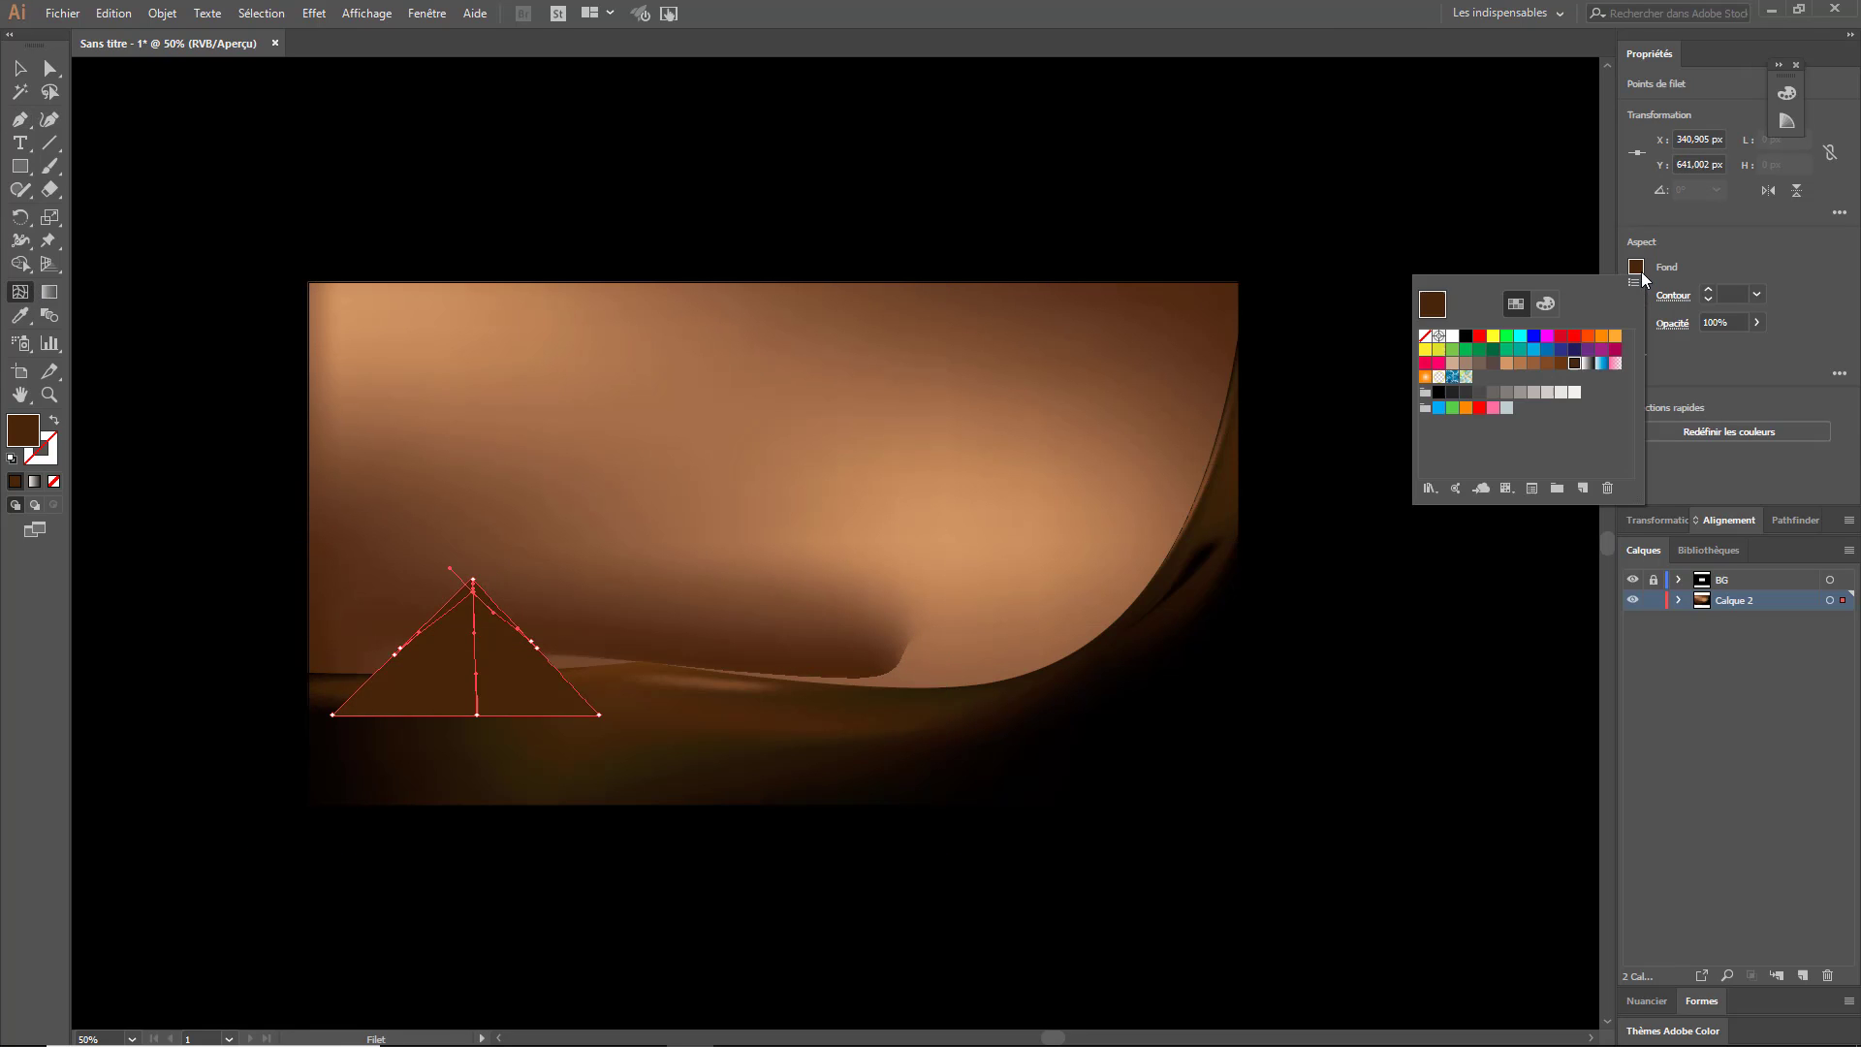
pyautogui.click(1506, 363)
pyautogui.click(479, 587)
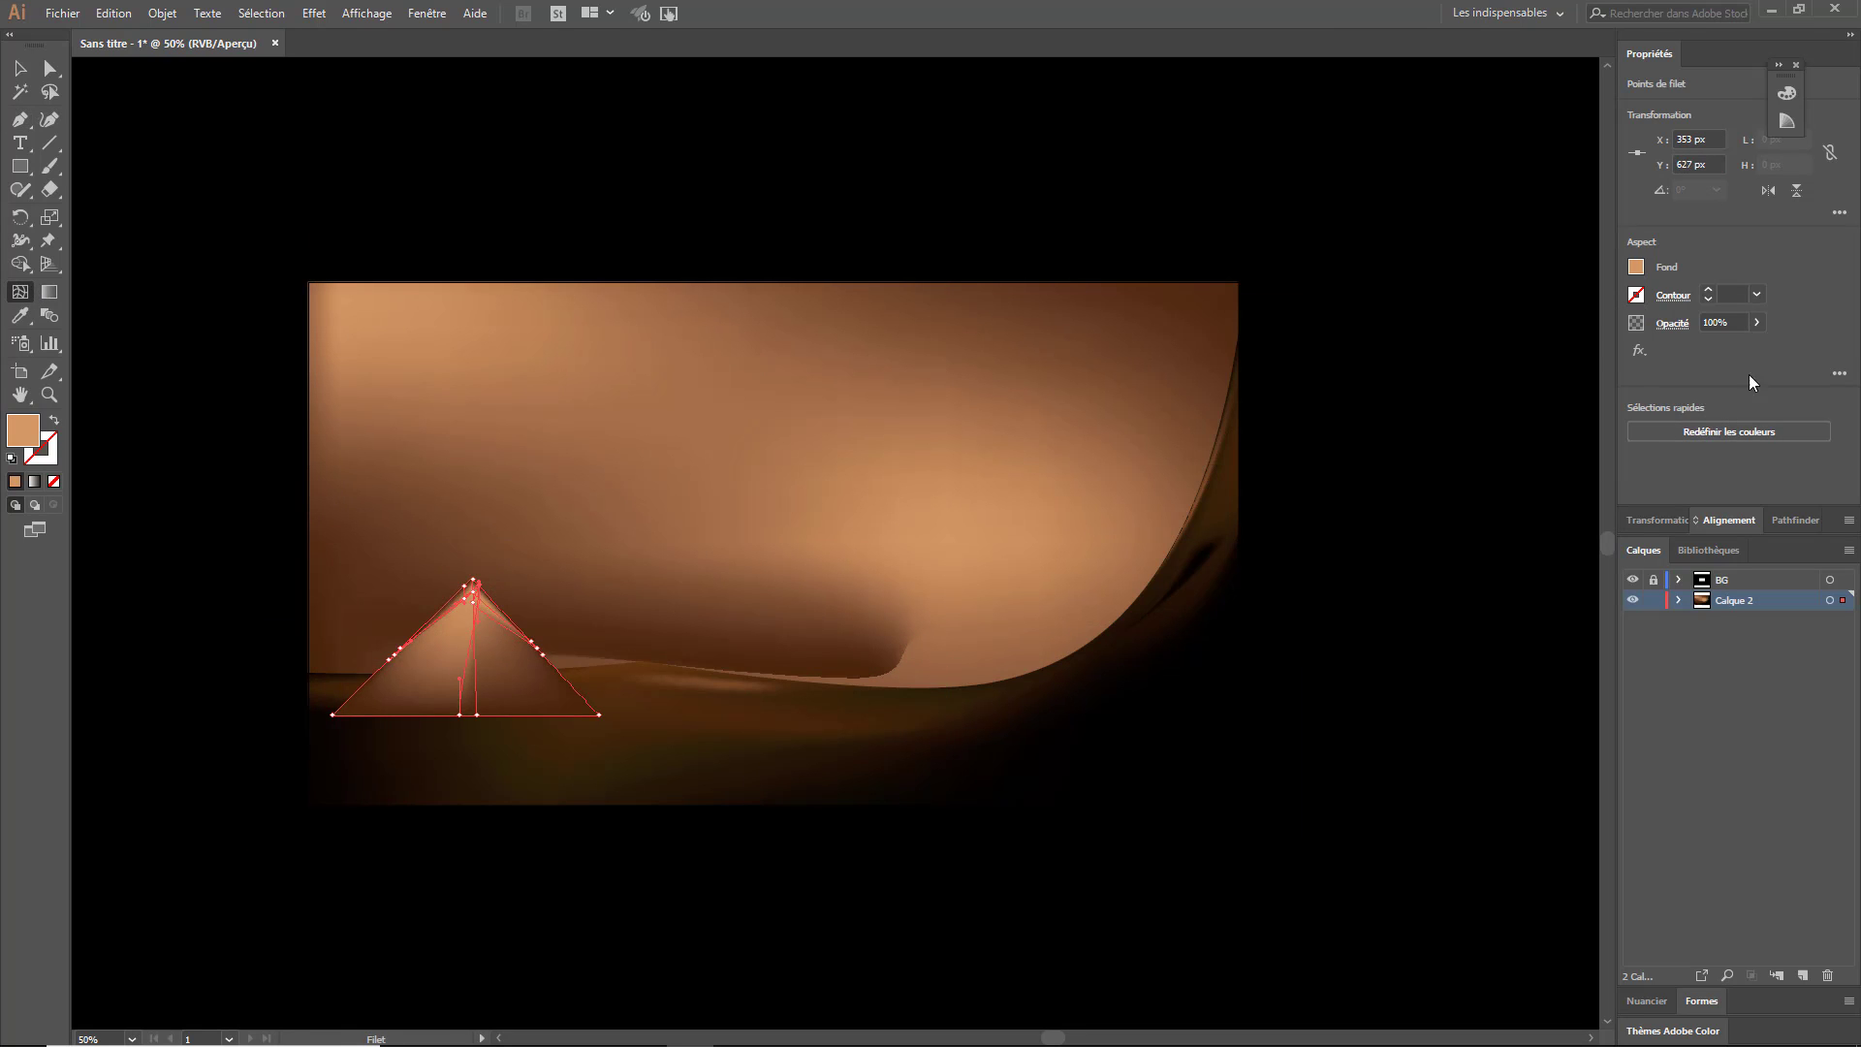
pyautogui.click(1636, 267)
pyautogui.click(1574, 366)
# - Add dark brown and black mesh points lower on the triangle
pyautogui.click(518, 658)
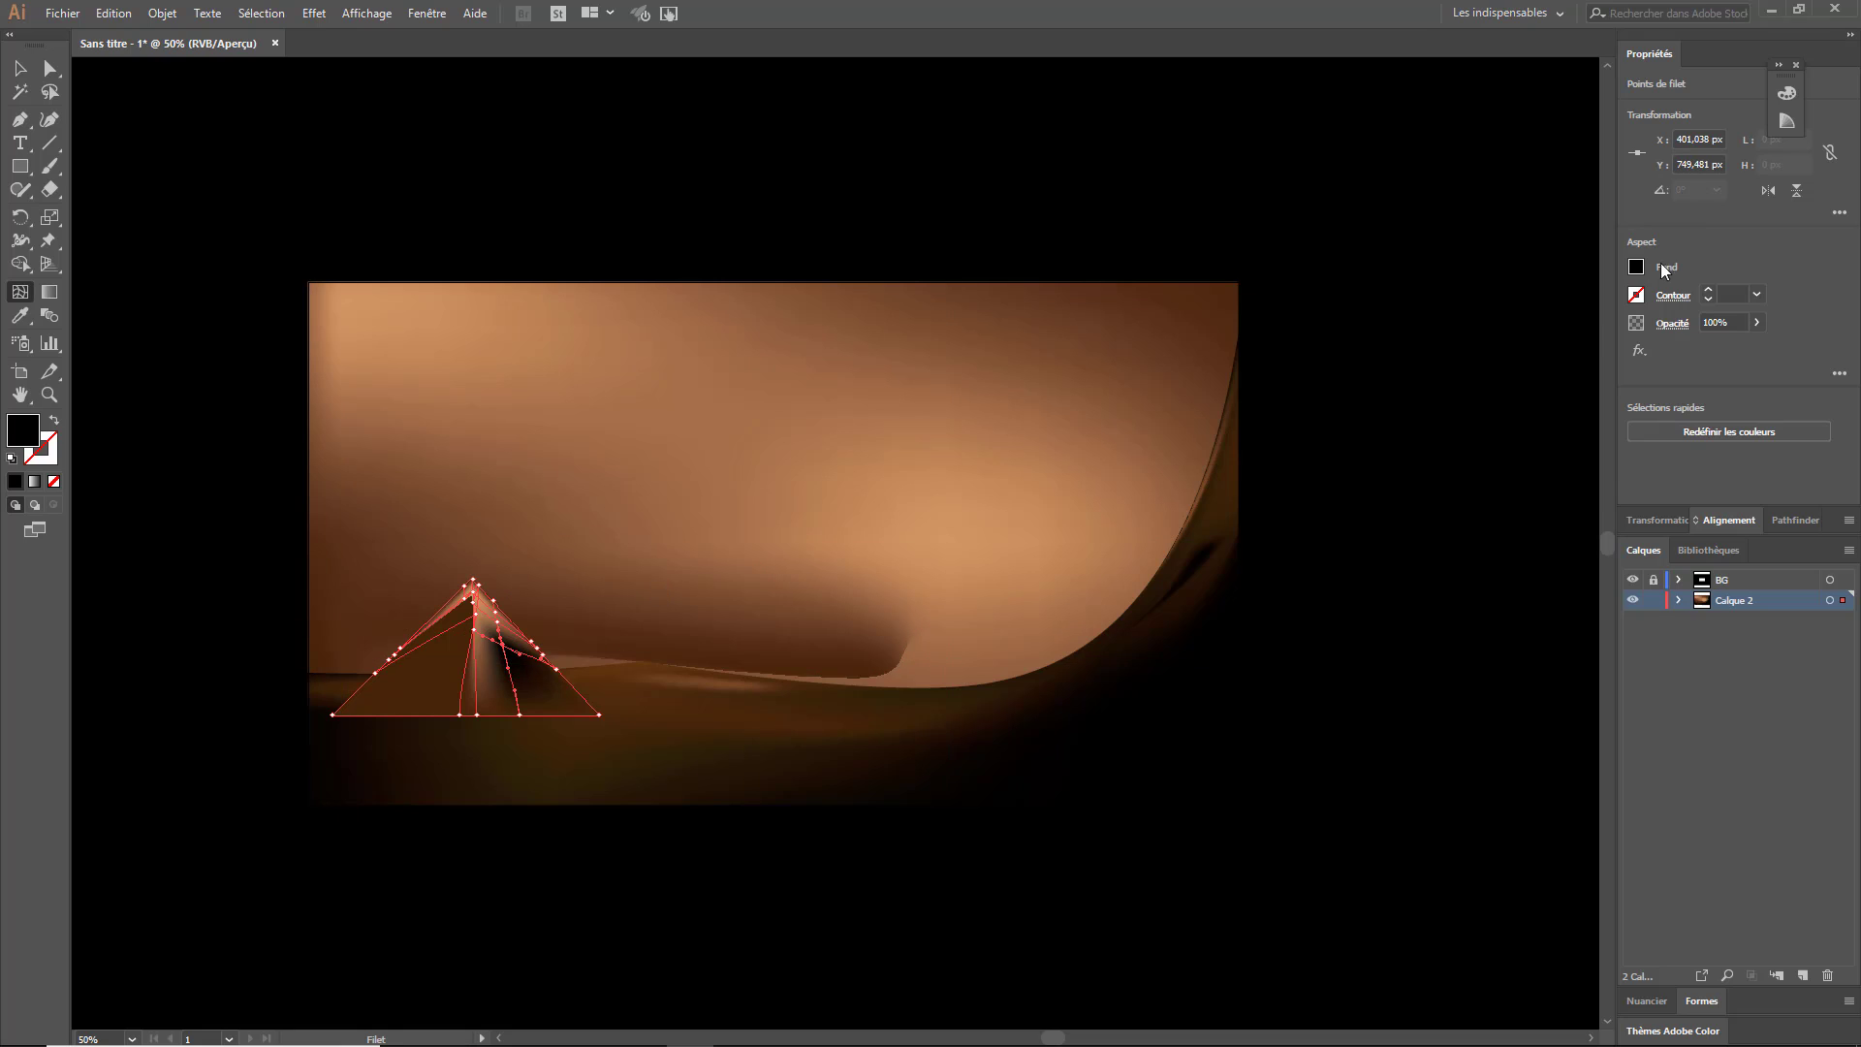
pyautogui.click(1636, 267)
pyautogui.click(1567, 369)
pyautogui.click(345, 713)
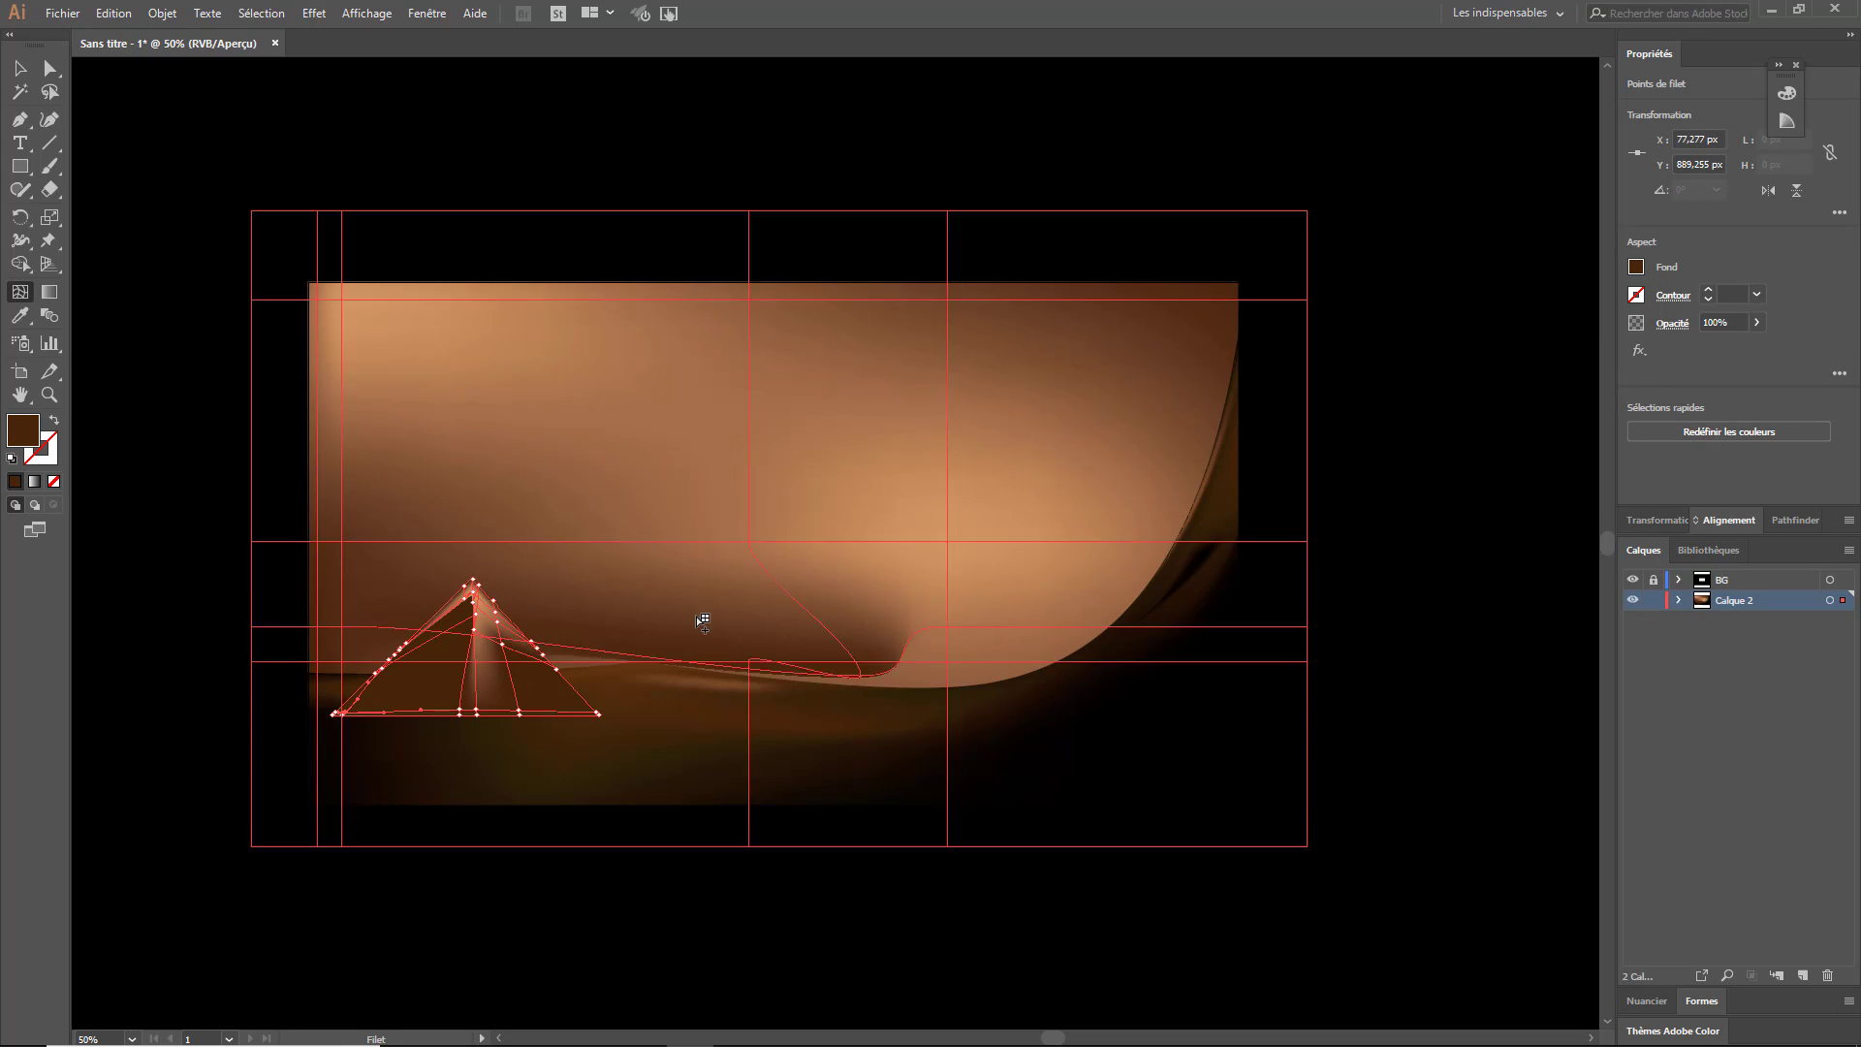
pyautogui.click(1636, 267)
pyautogui.click(1438, 394)
# - Move the triangle slightly left and down and set its opacity to 10%
pyautogui.click(19, 68)
pyautogui.click(407, 543)
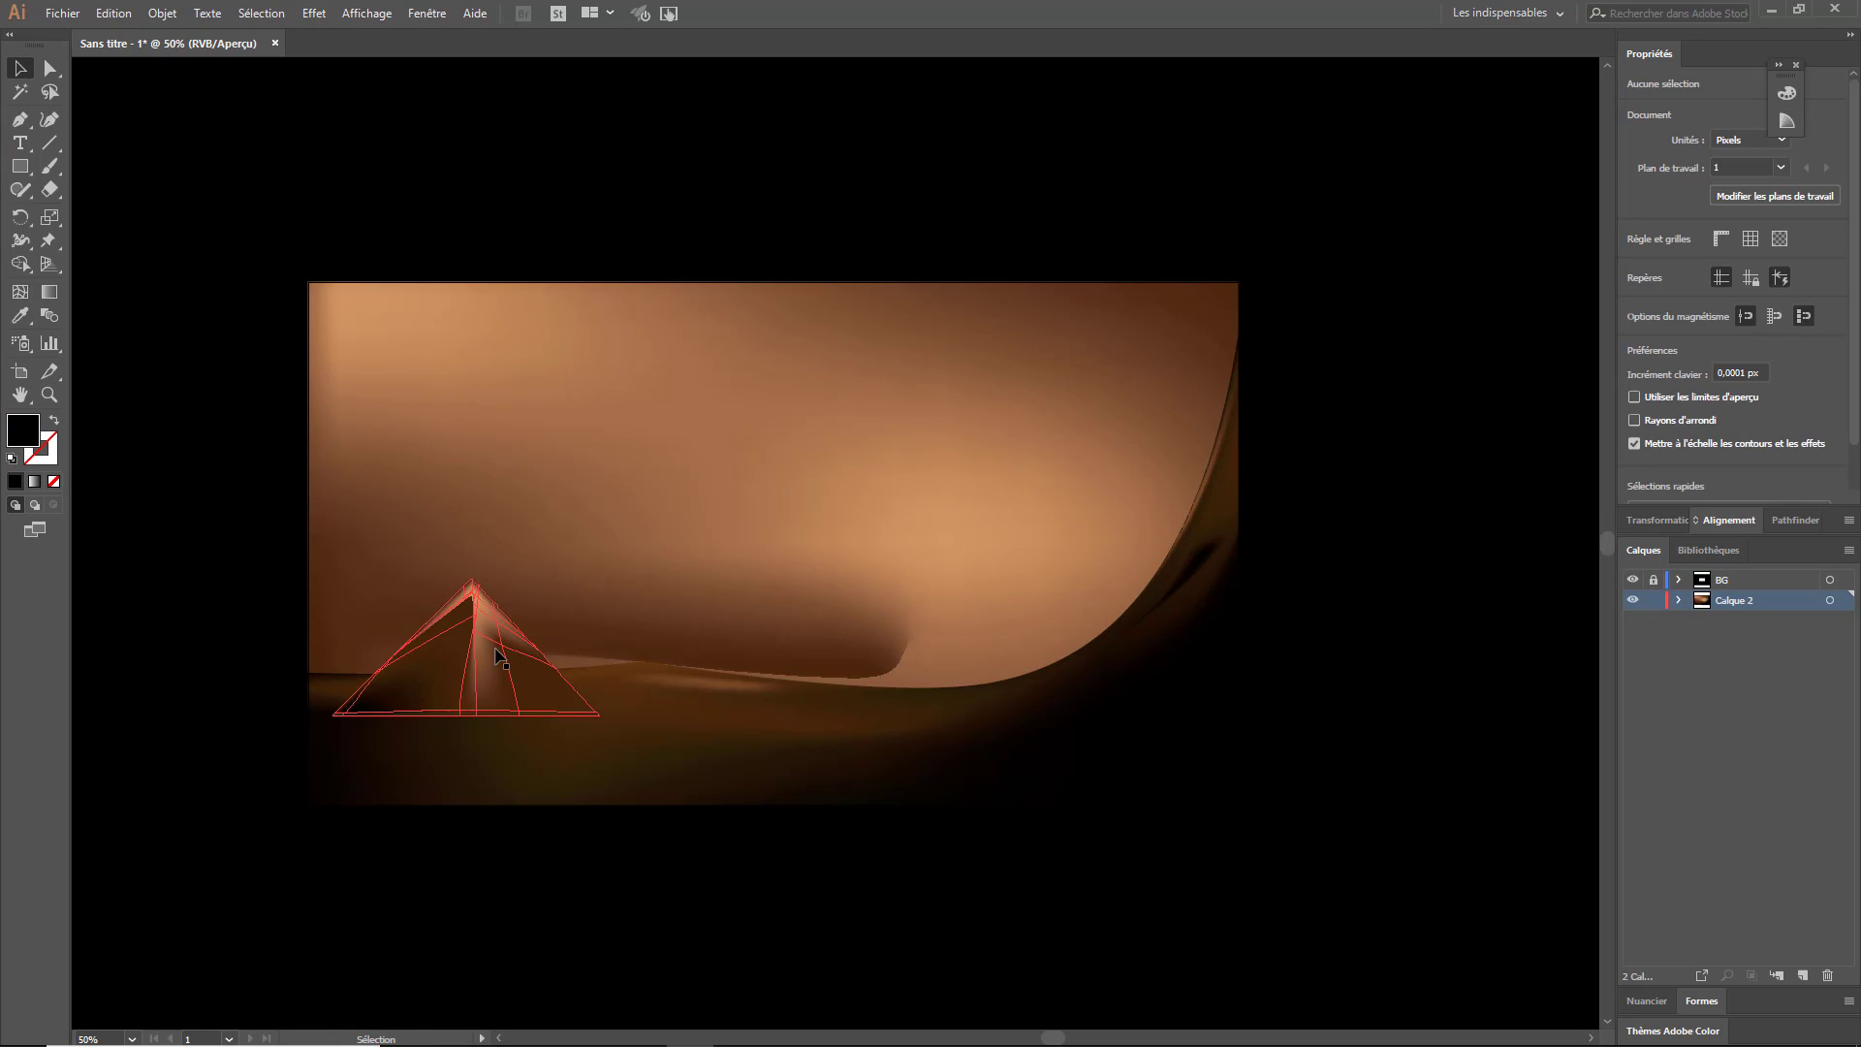
pyautogui.click(497, 657)
pyautogui.click(1756, 322)
pyautogui.moveTo(1754, 347); pyautogui.dragTo(1712, 349)
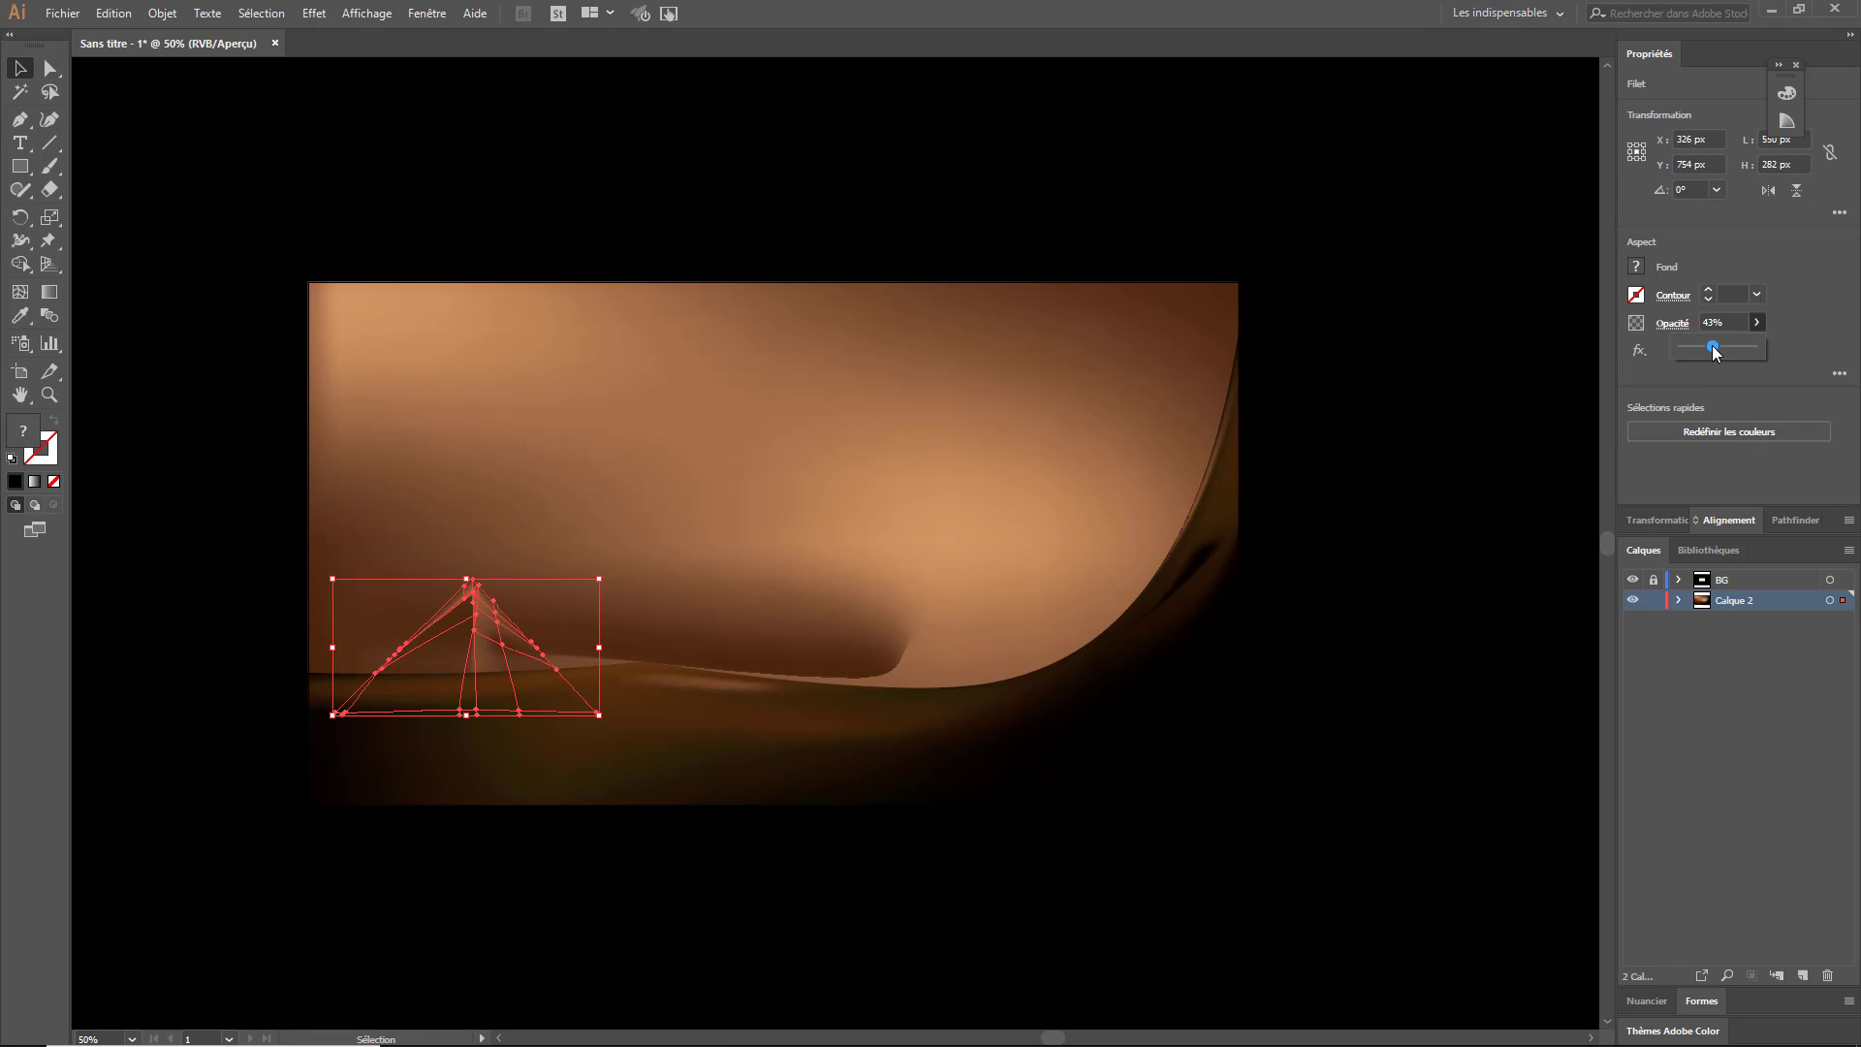
pyautogui.moveTo(468, 583); pyautogui.dragTo(399, 597)
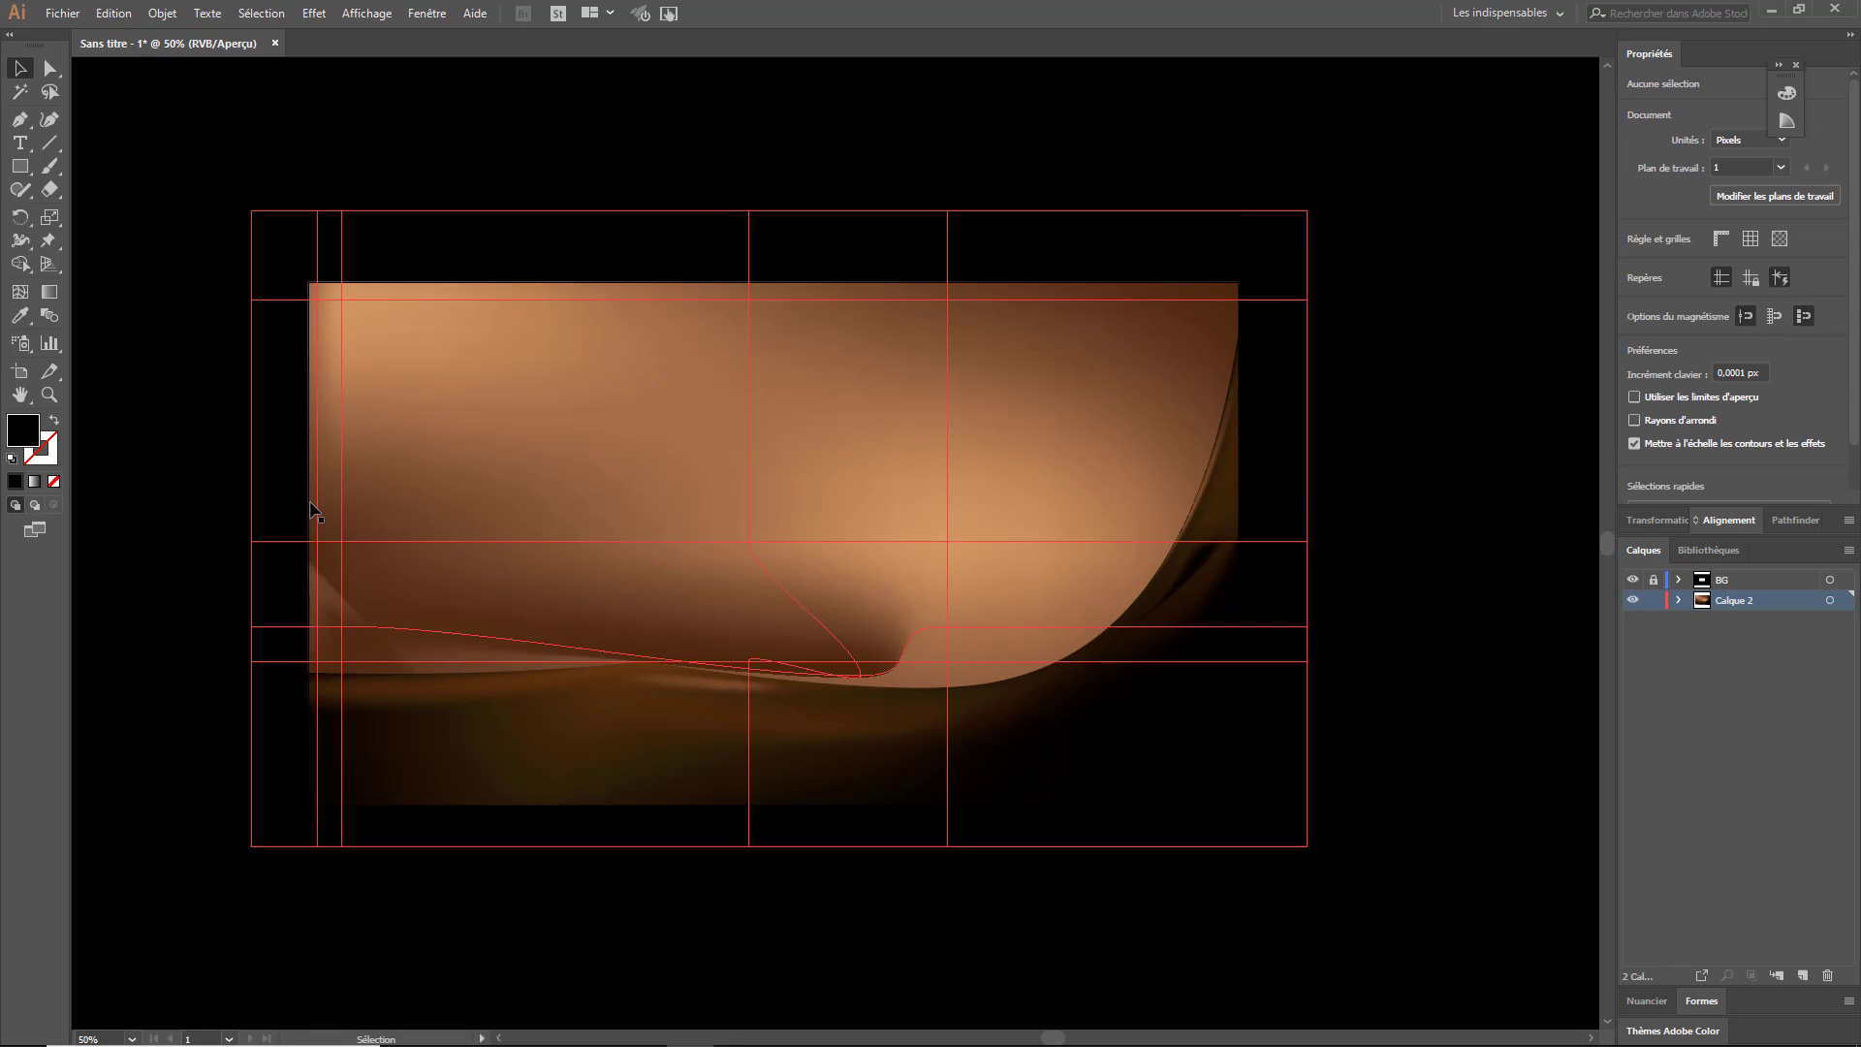
pyautogui.moveTo(402, 678); pyautogui.dragTo(415, 698)
pyautogui.click(1723, 322)
pyautogui.write('10')
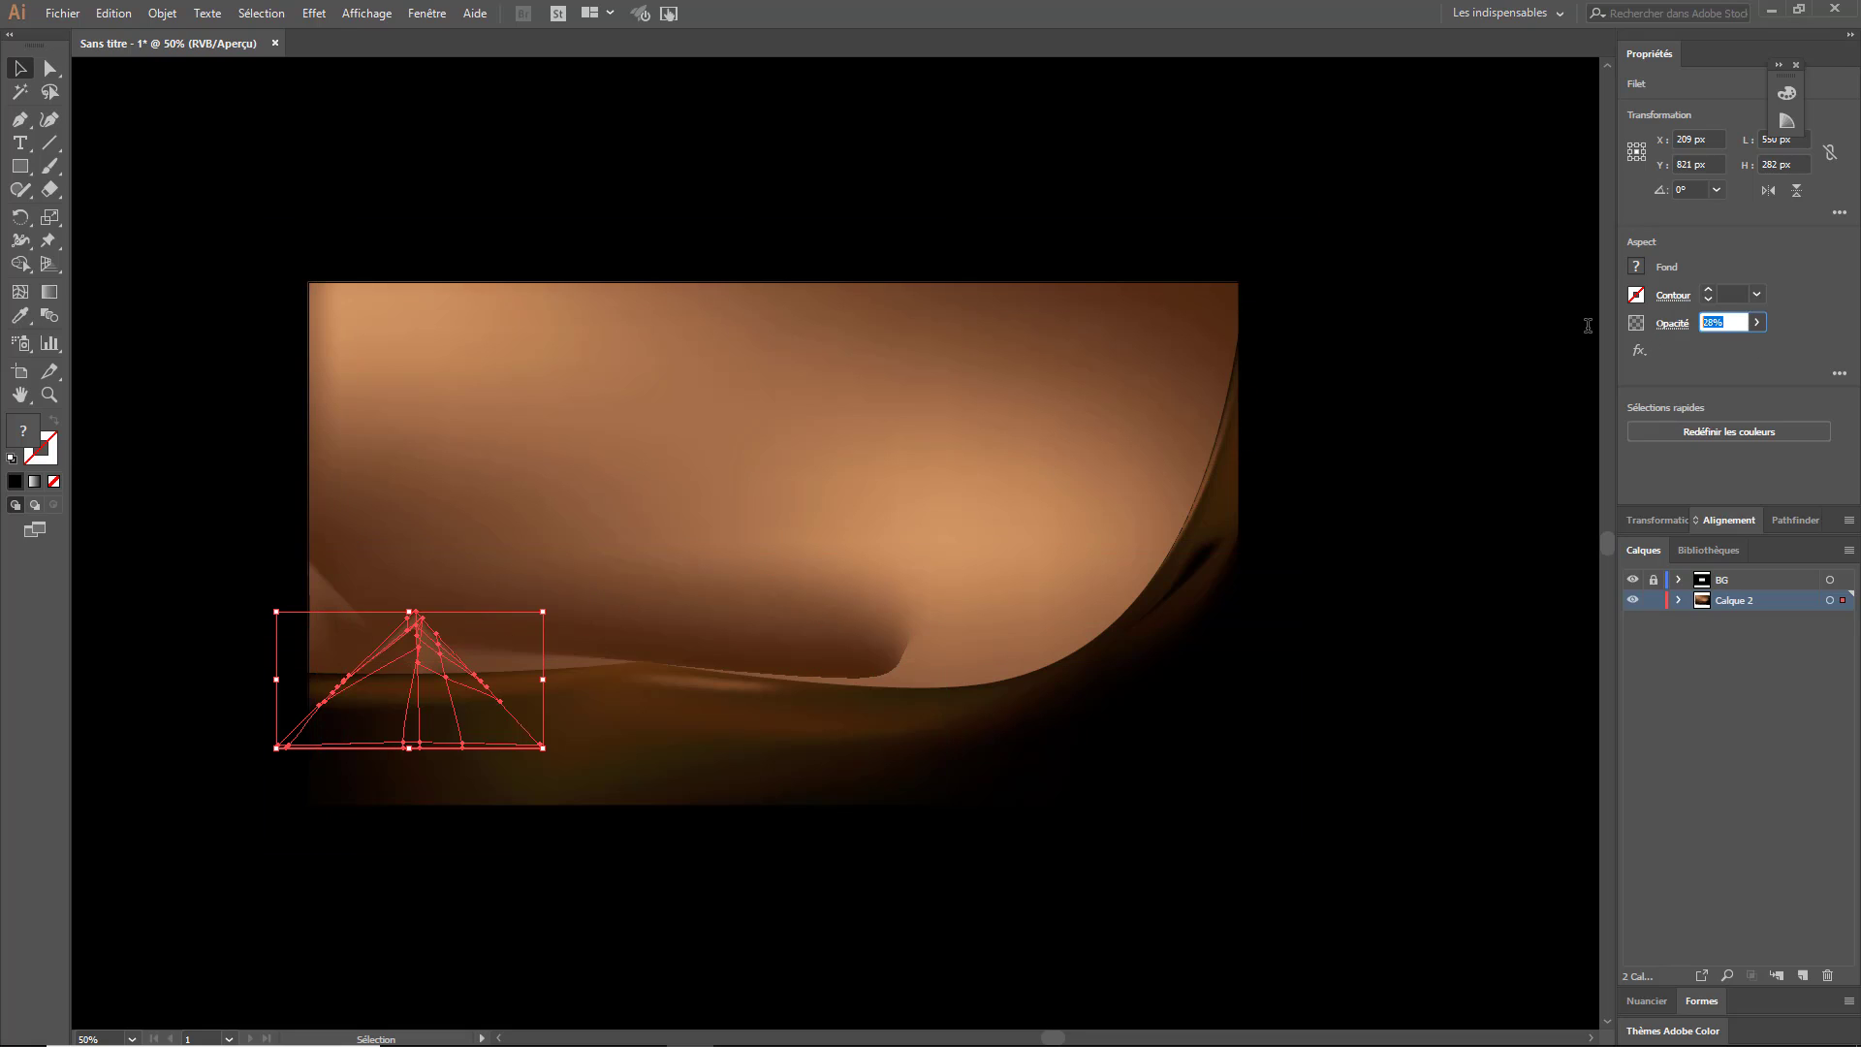
pyautogui.click(772, 120)
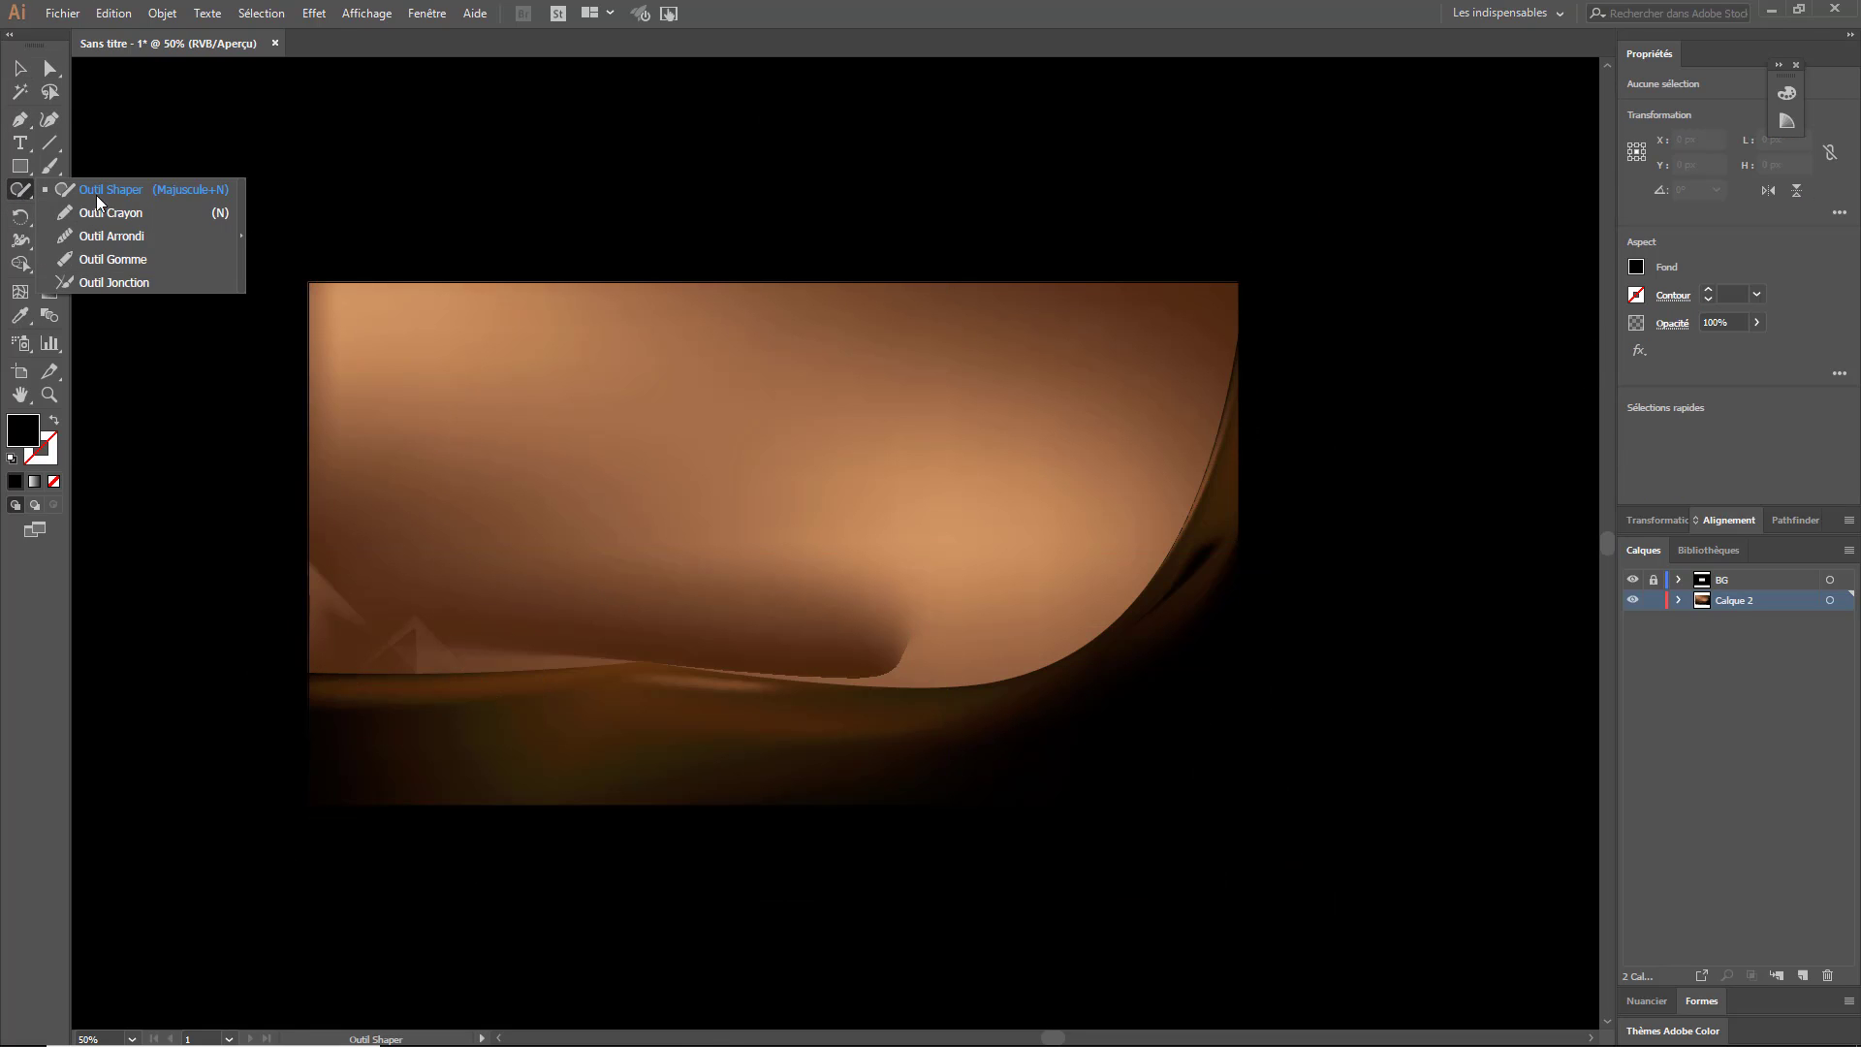
# - Draw a wispy freehand shape across the sky with the Pencil tool
pyautogui.moveTo(20, 190); pyautogui.dragTo(105, 223)
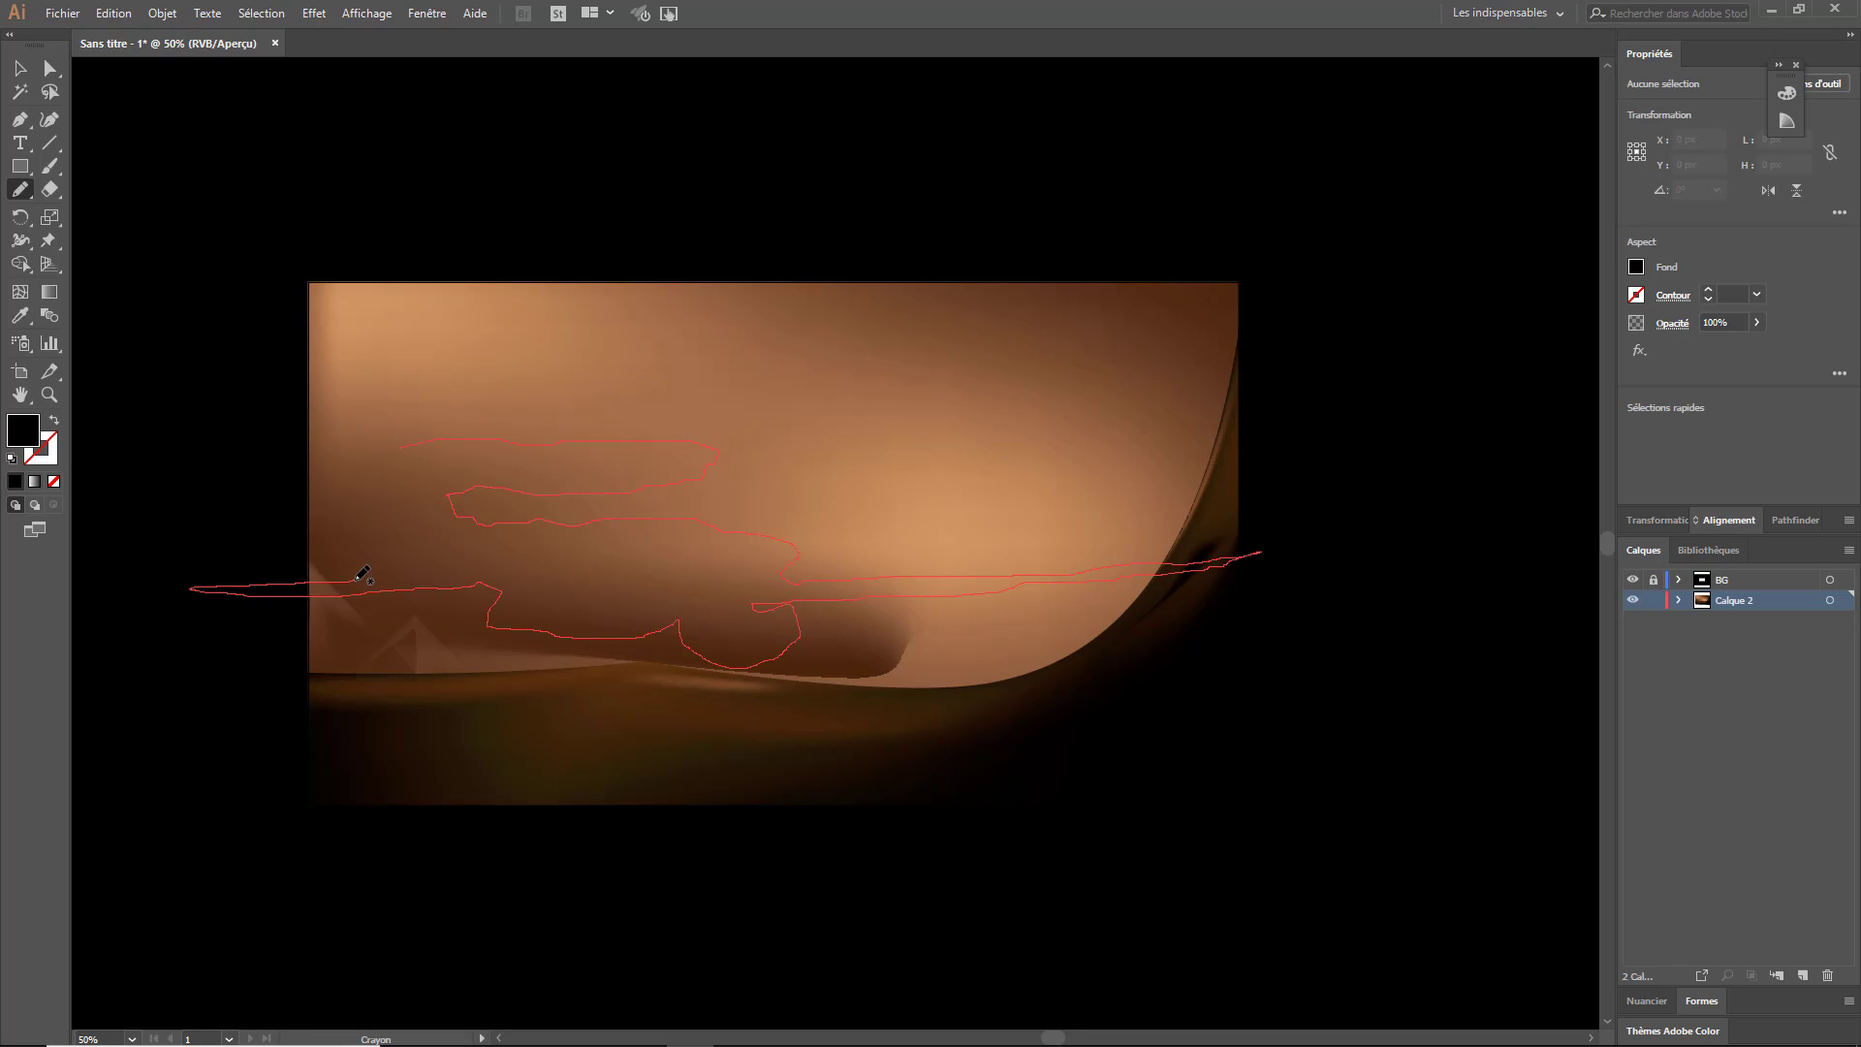
pyautogui.moveTo(408, 445); pyautogui.dragTo(401, 440)
pyautogui.press('v')
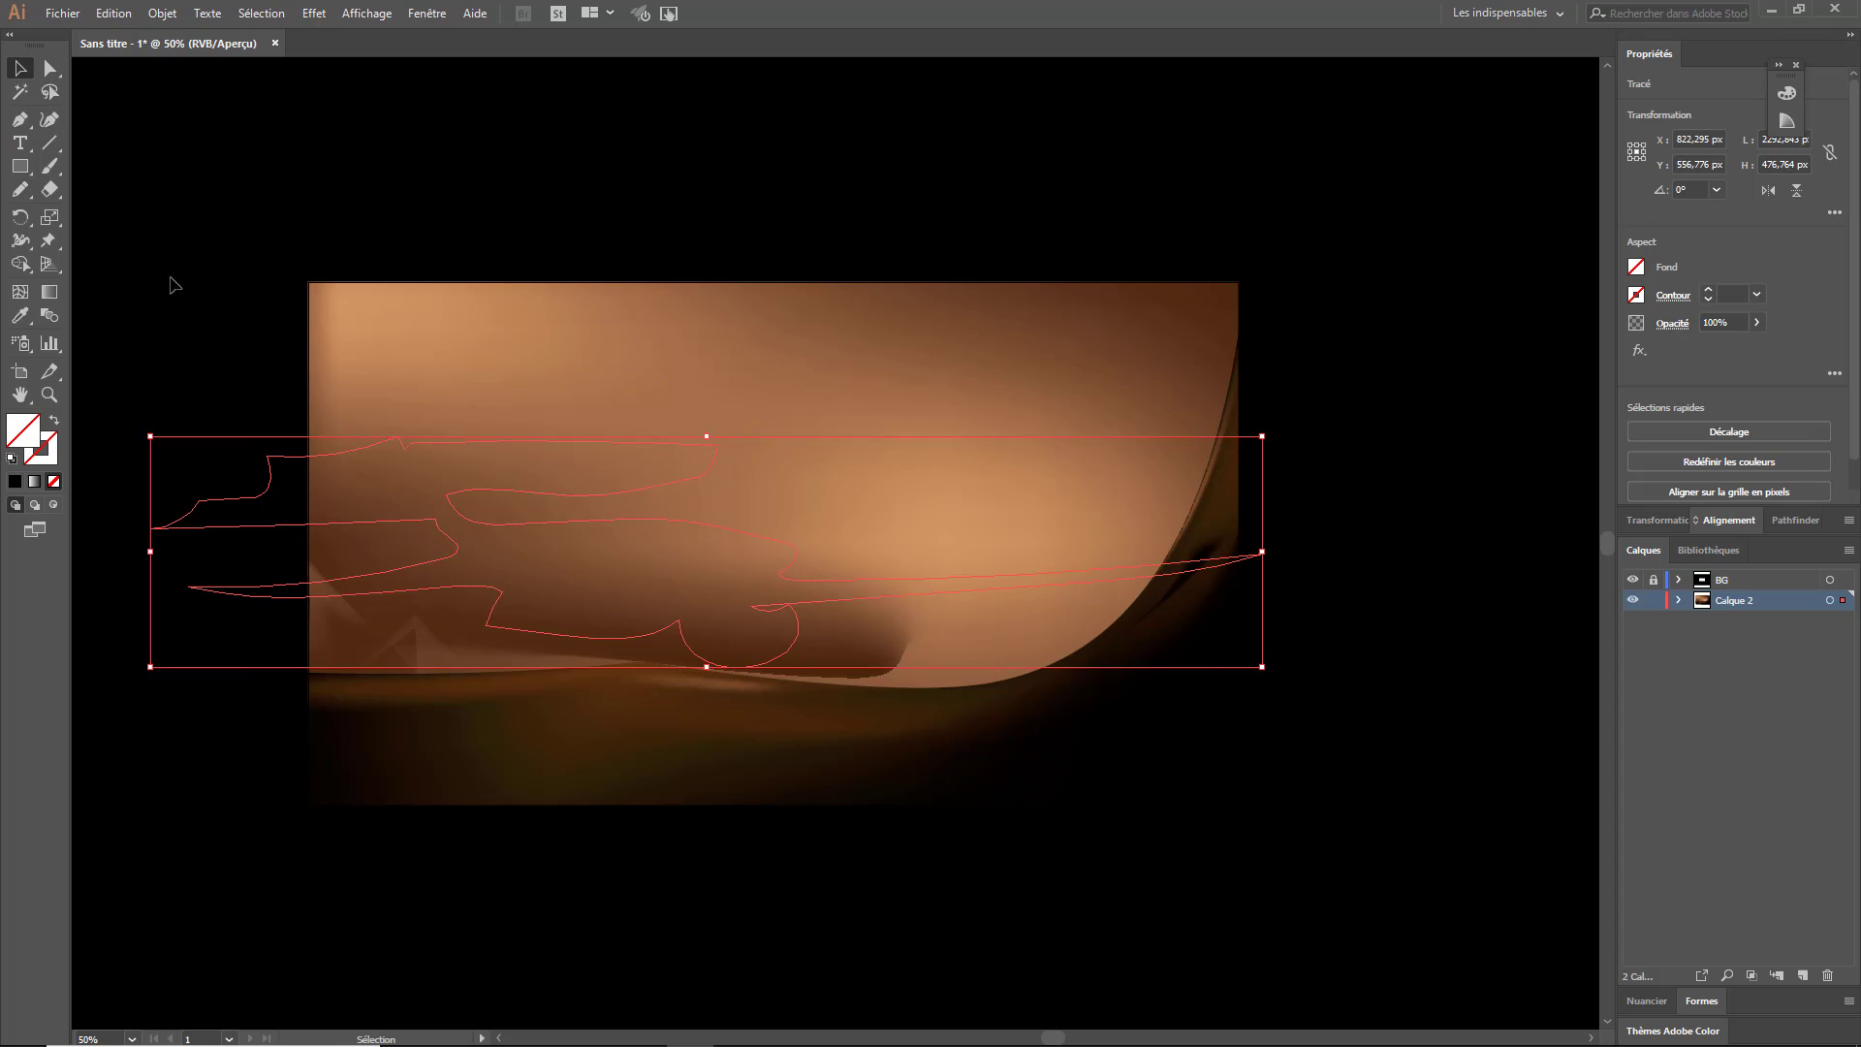
pyautogui.doubleClick(24, 199)
pyautogui.click(1676, 981)
pyautogui.press('v')
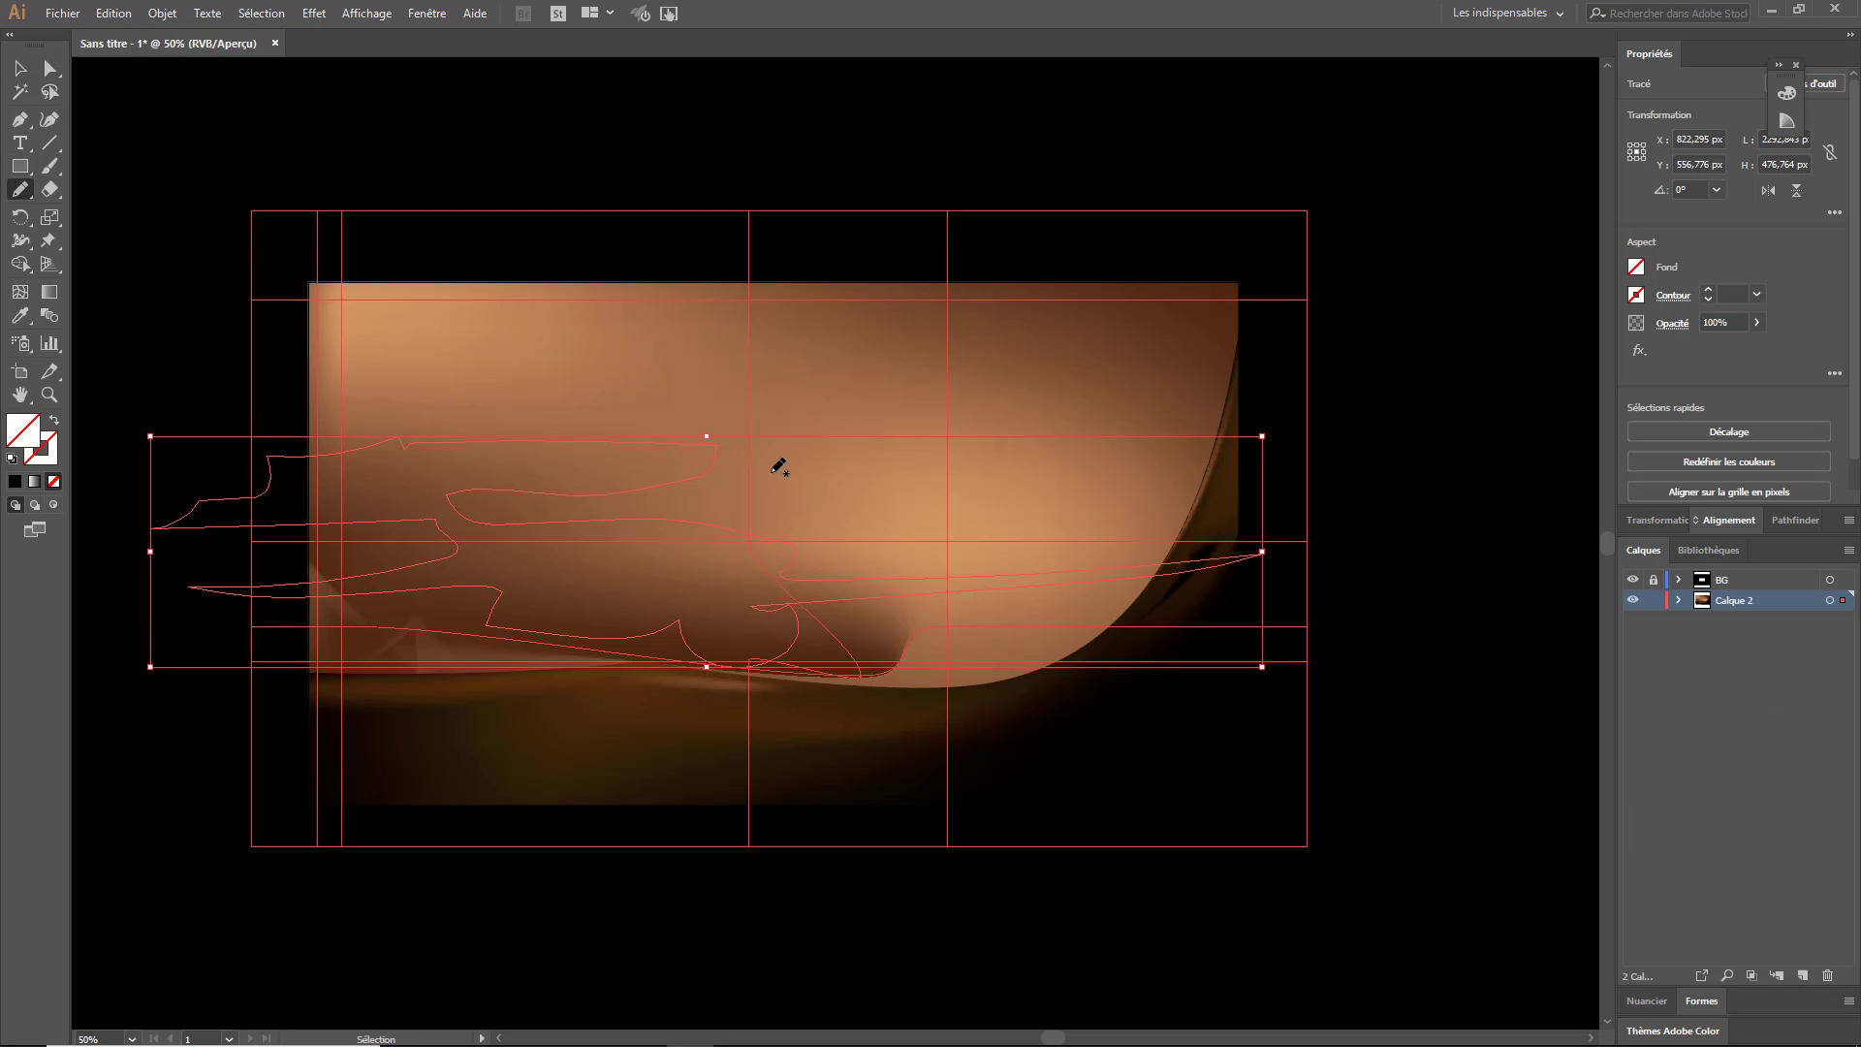
pyautogui.hotkey('ctrl', ';')
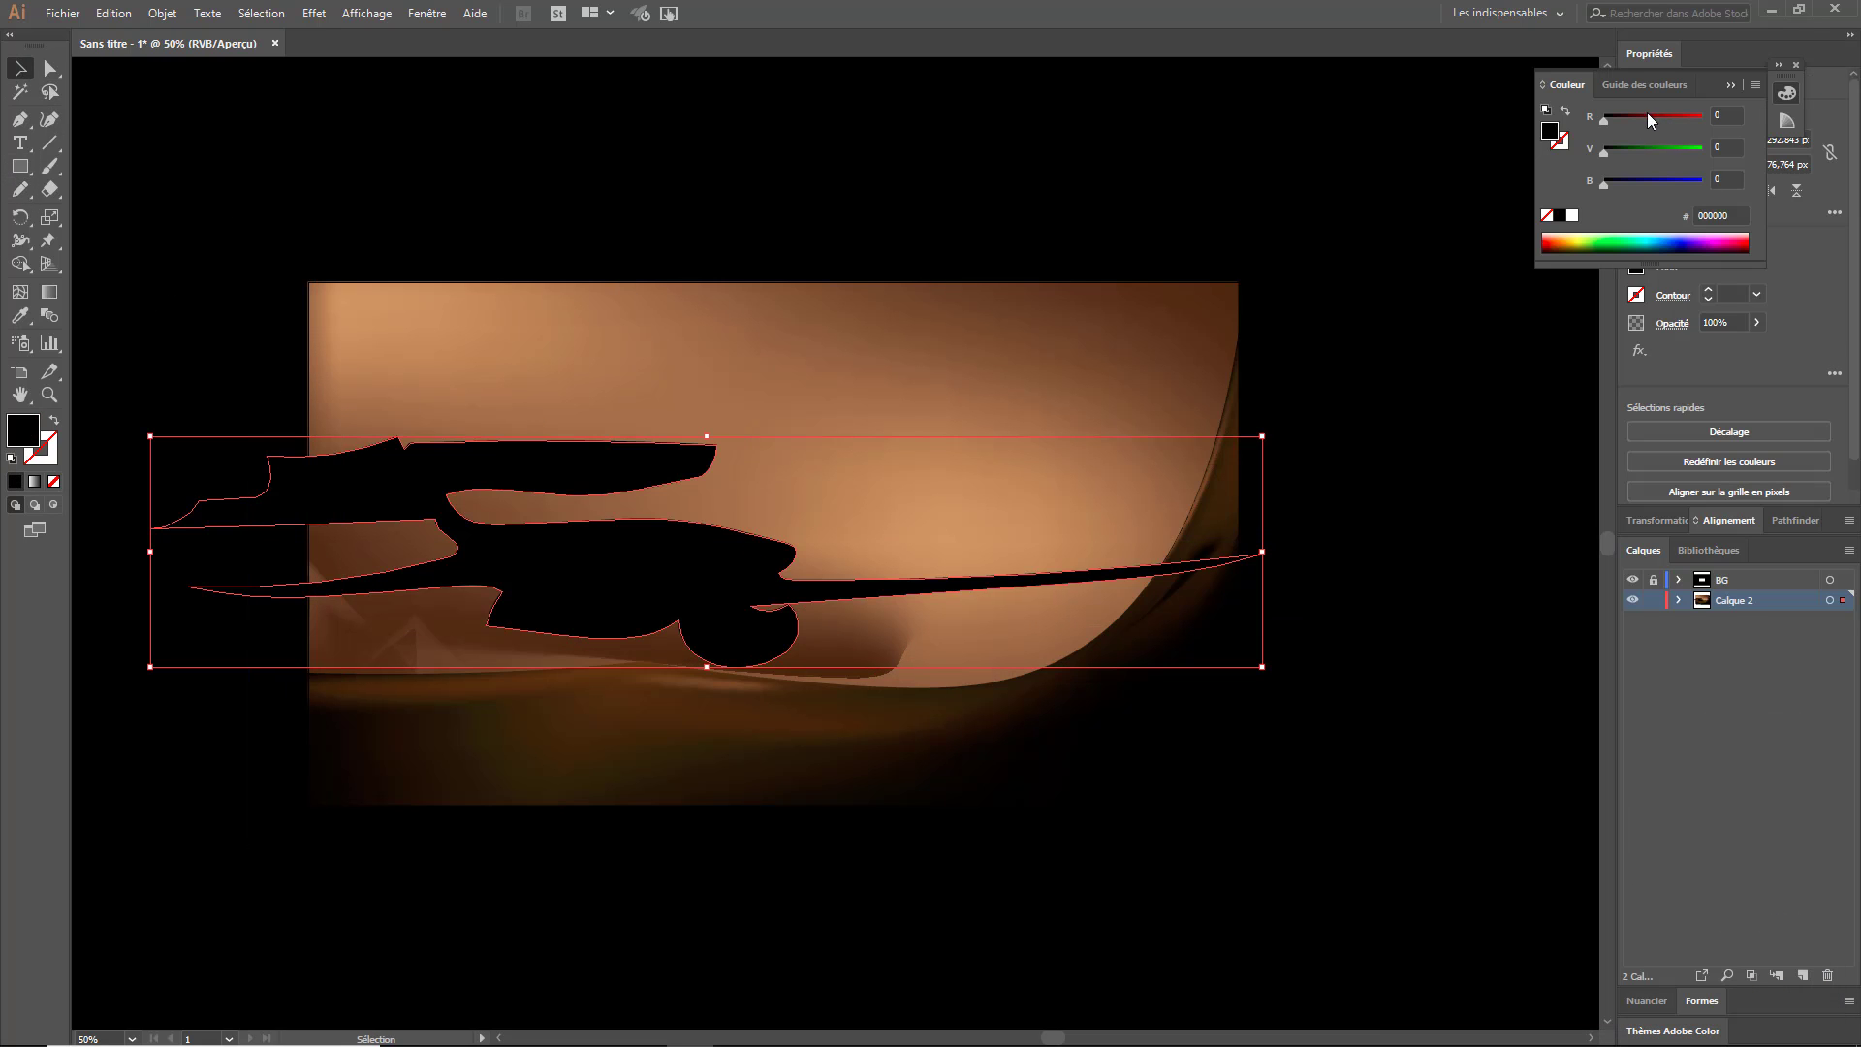
# - Fill the wispy shape with the orange swatch and lower its opacity to 3%
pyautogui.click(1685, 117)
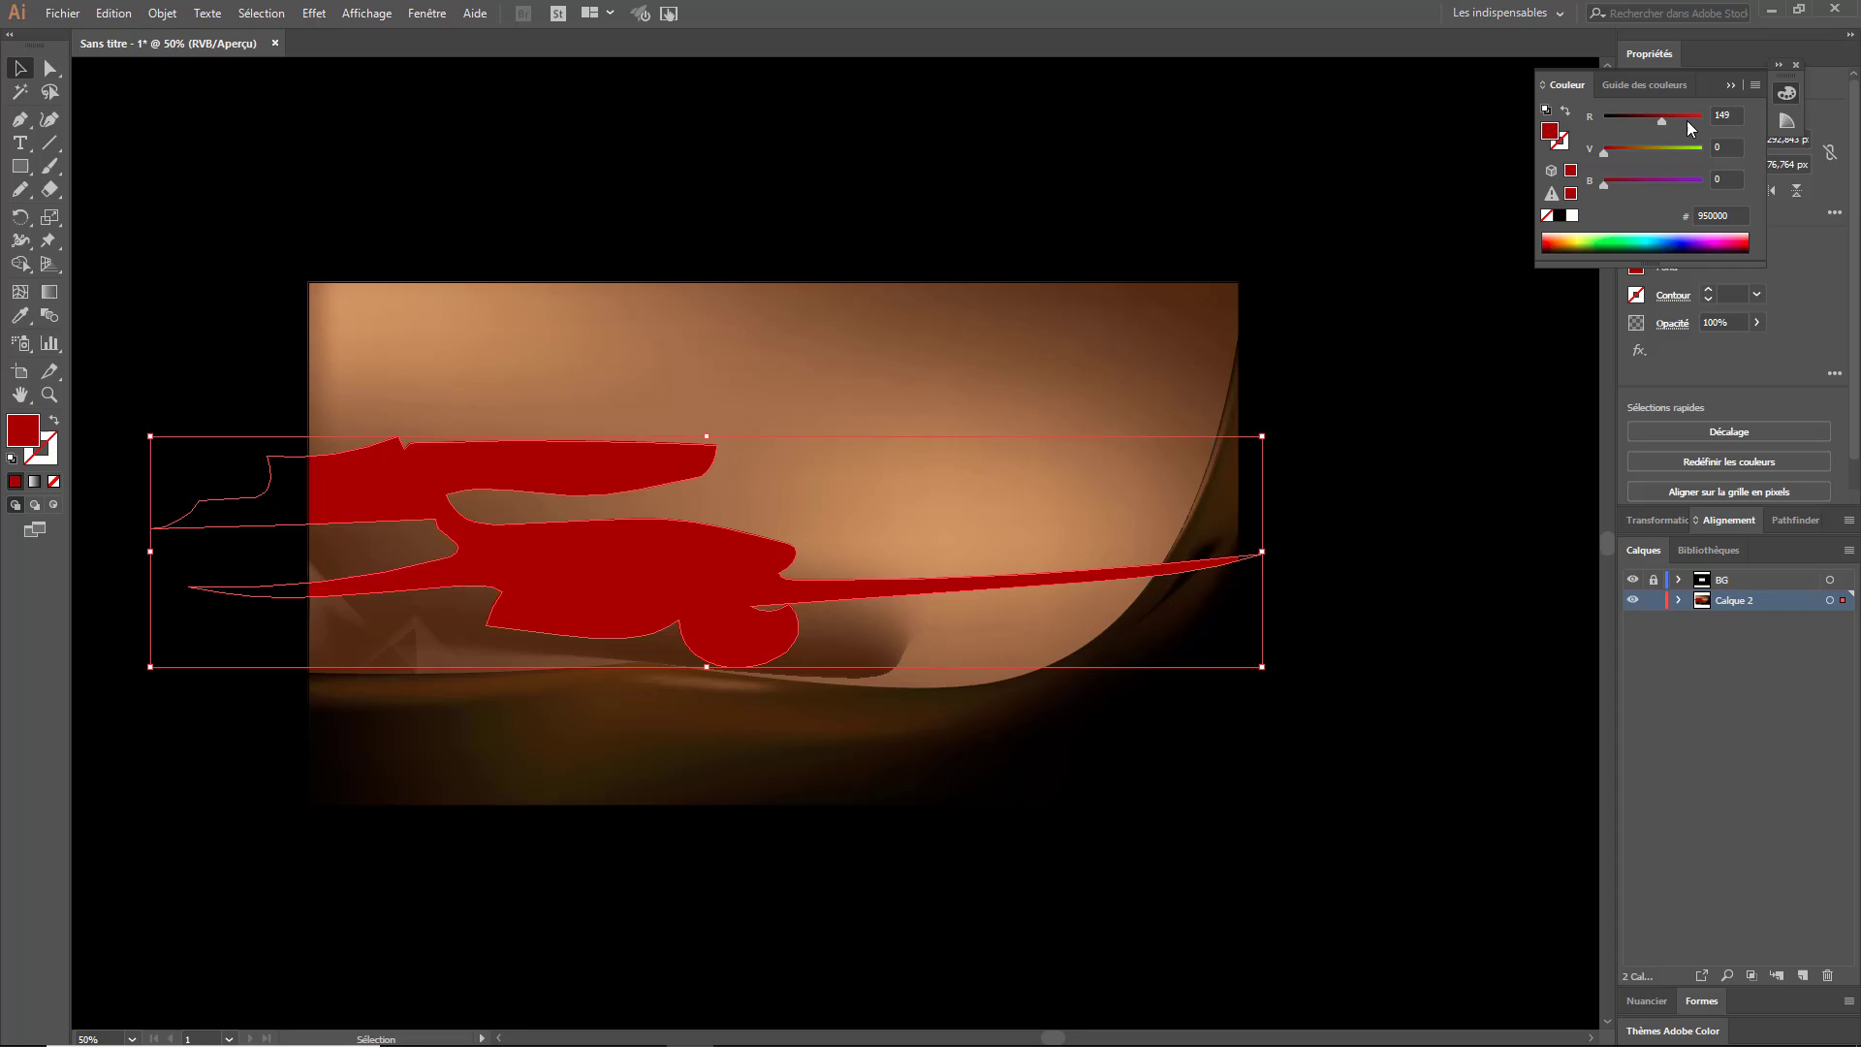
pyautogui.click(1636, 85)
pyautogui.click(1567, 84)
pyautogui.click(1634, 117)
pyautogui.click(1630, 150)
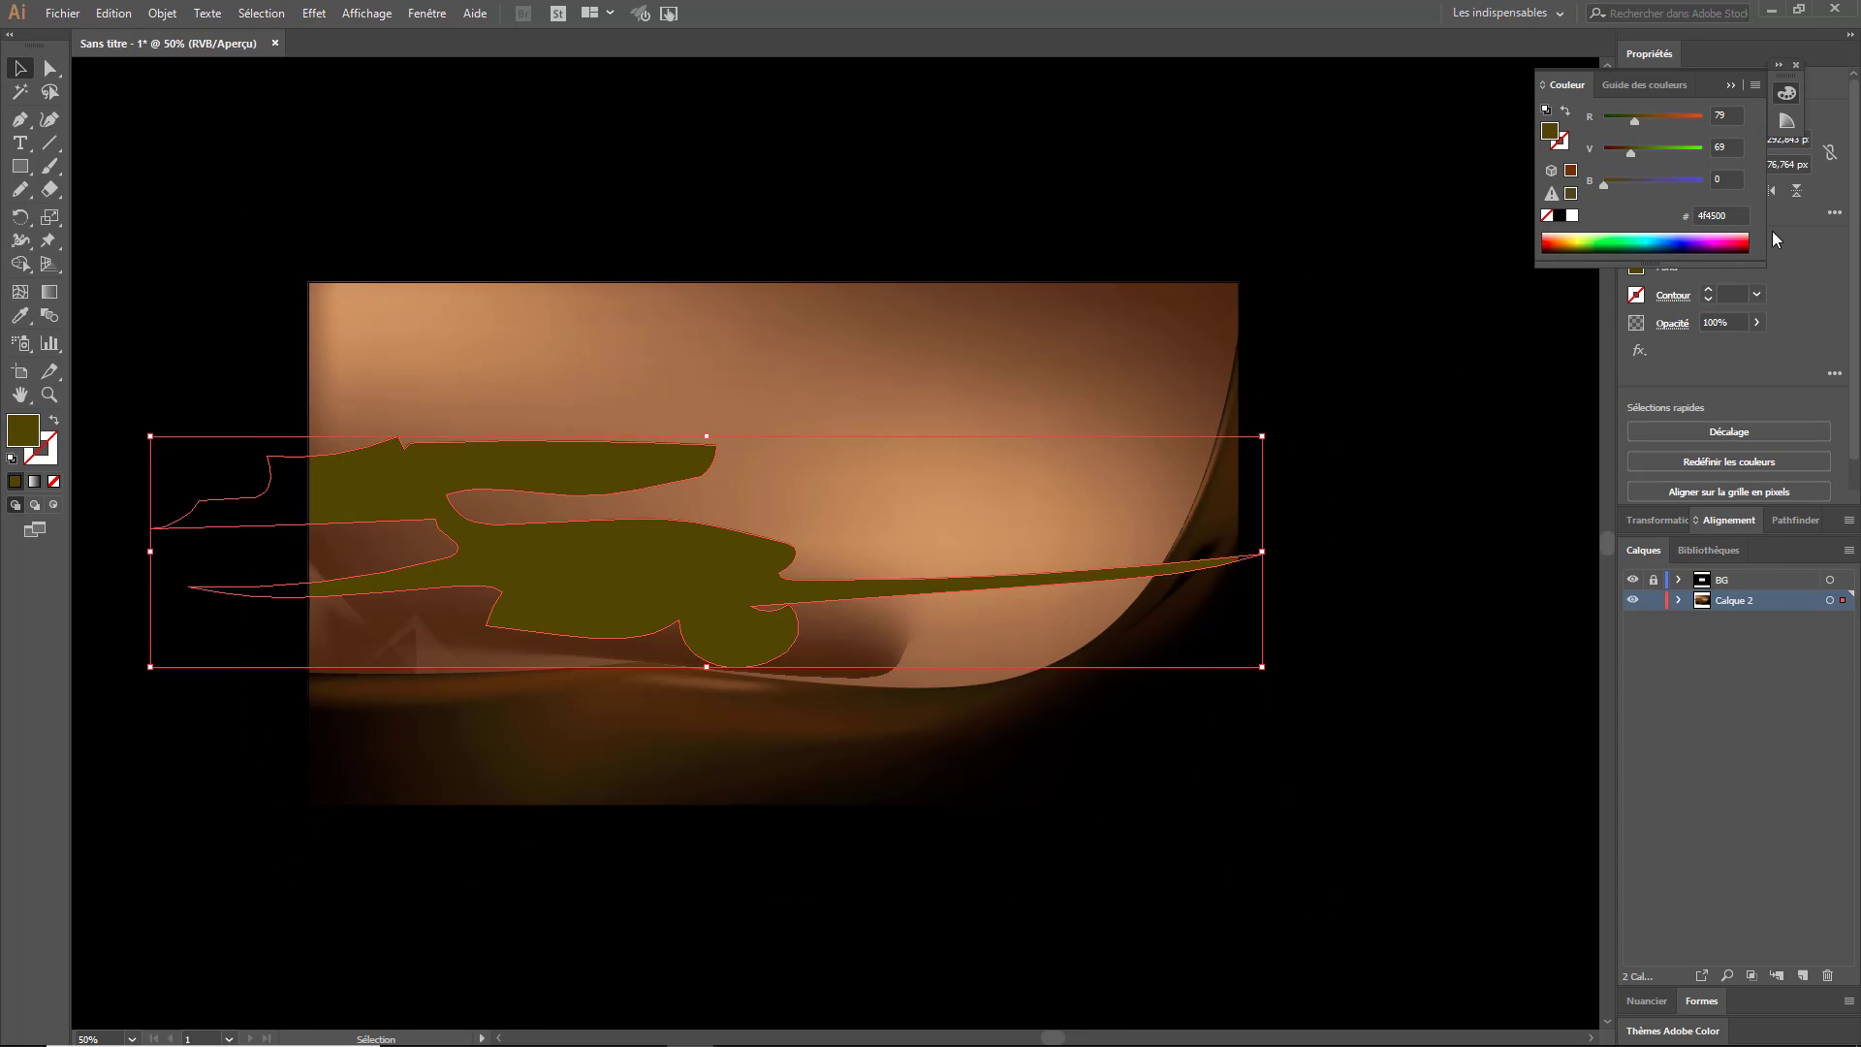
pyautogui.click(1731, 85)
pyautogui.click(1636, 266)
pyautogui.click(1512, 334)
pyautogui.press('Escape')
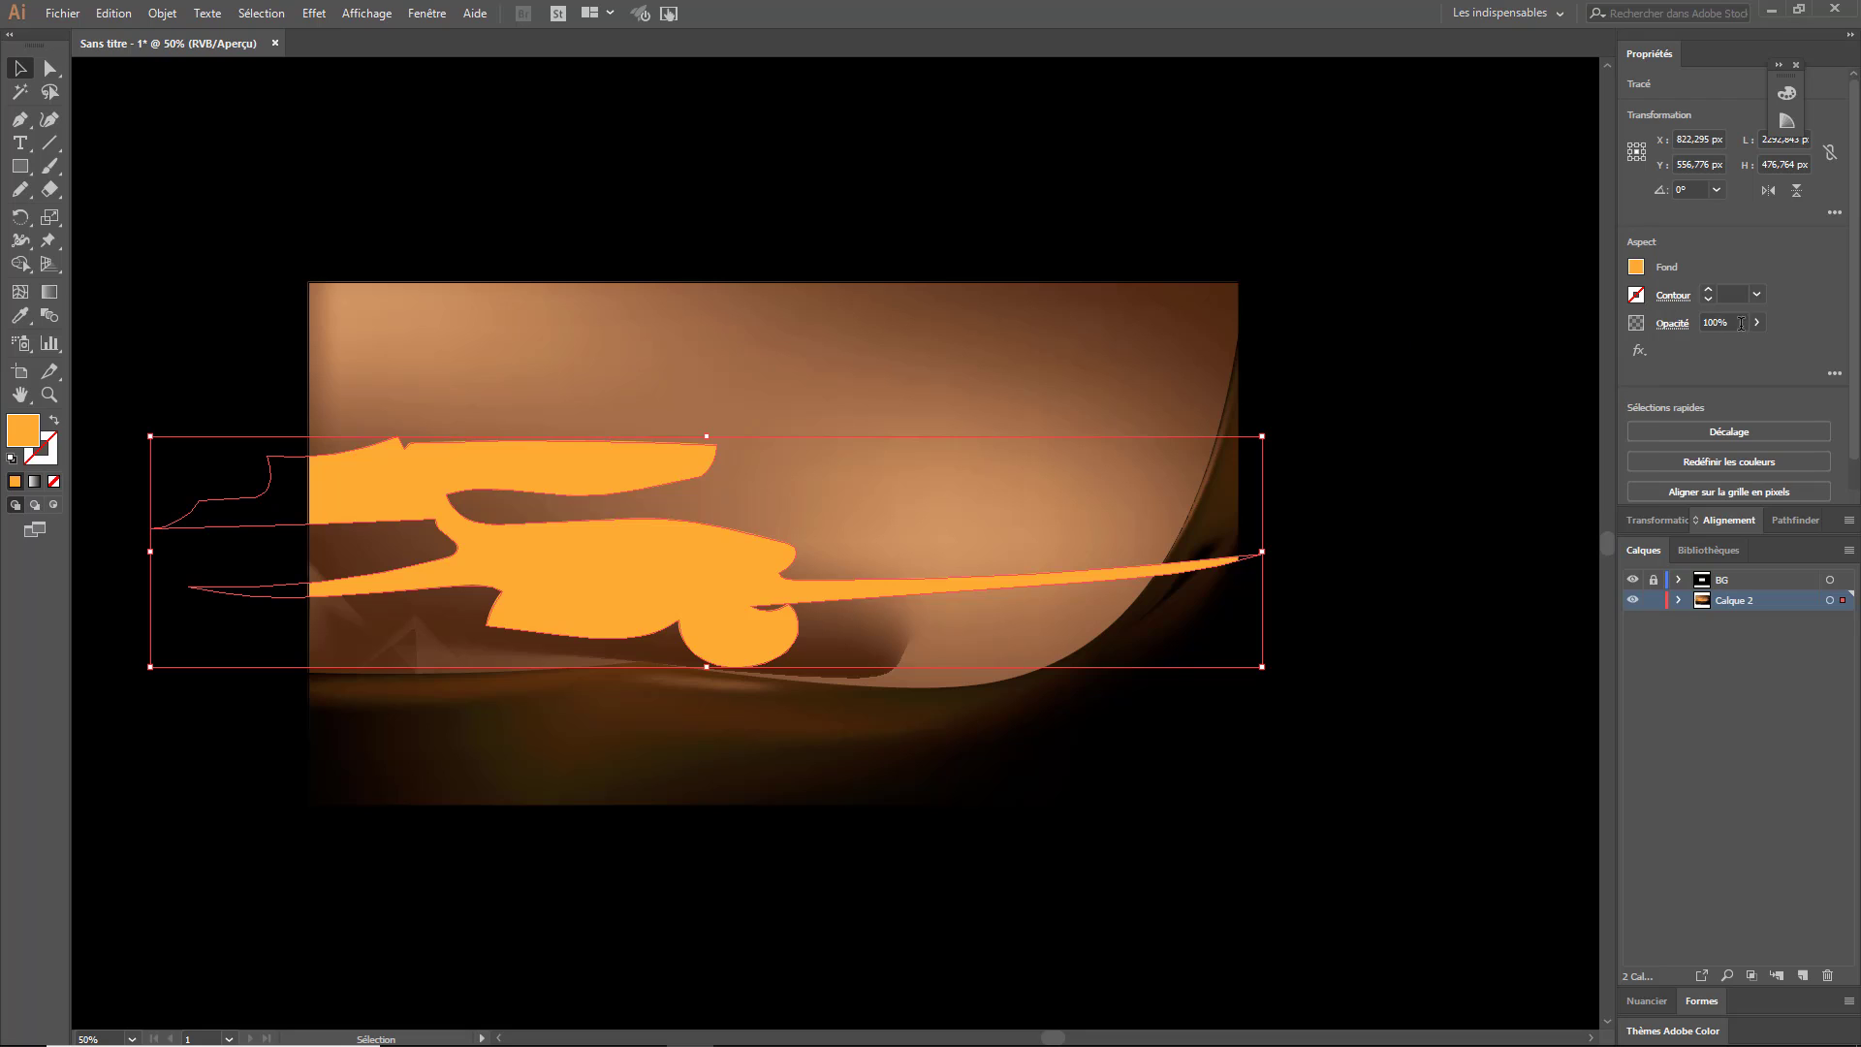
pyautogui.click(1756, 322)
pyautogui.moveTo(1756, 347); pyautogui.dragTo(1685, 349)
# - Draw a small orange wisp at the upper left and make it nearly transparent
pyautogui.press('m')
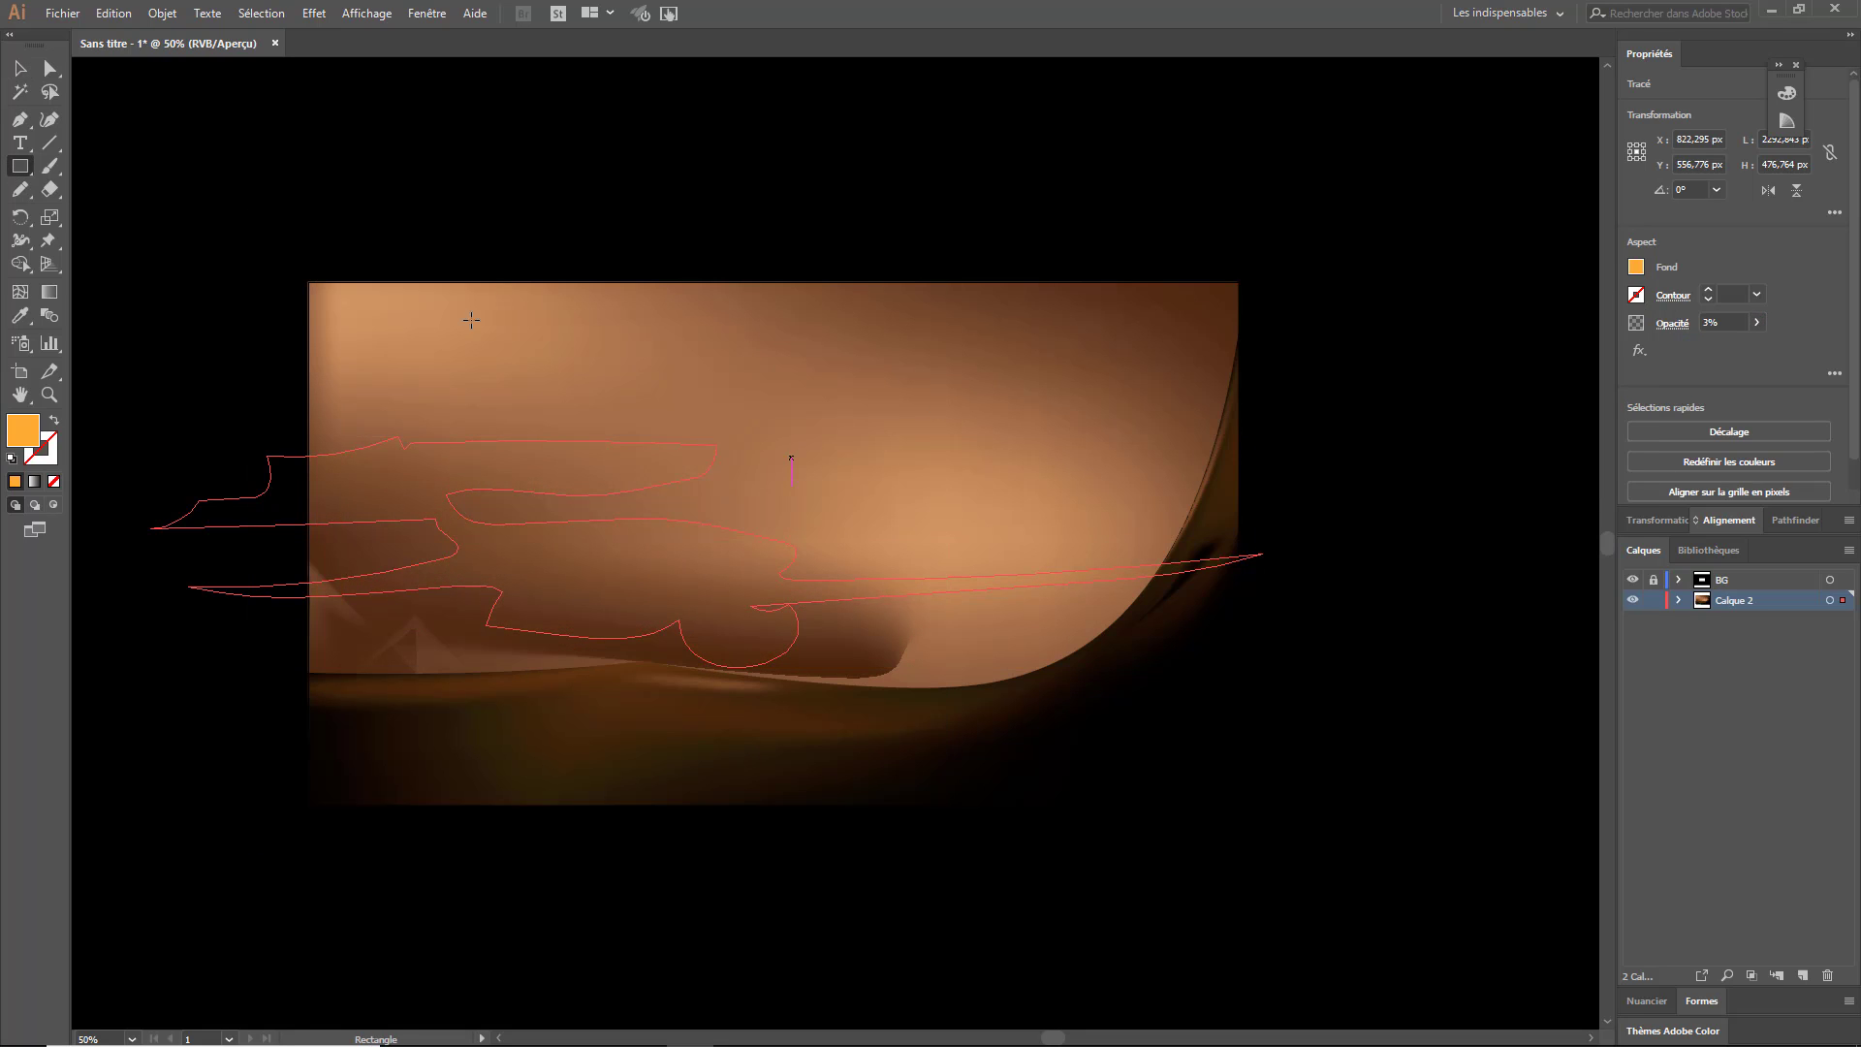
pyautogui.press('n')
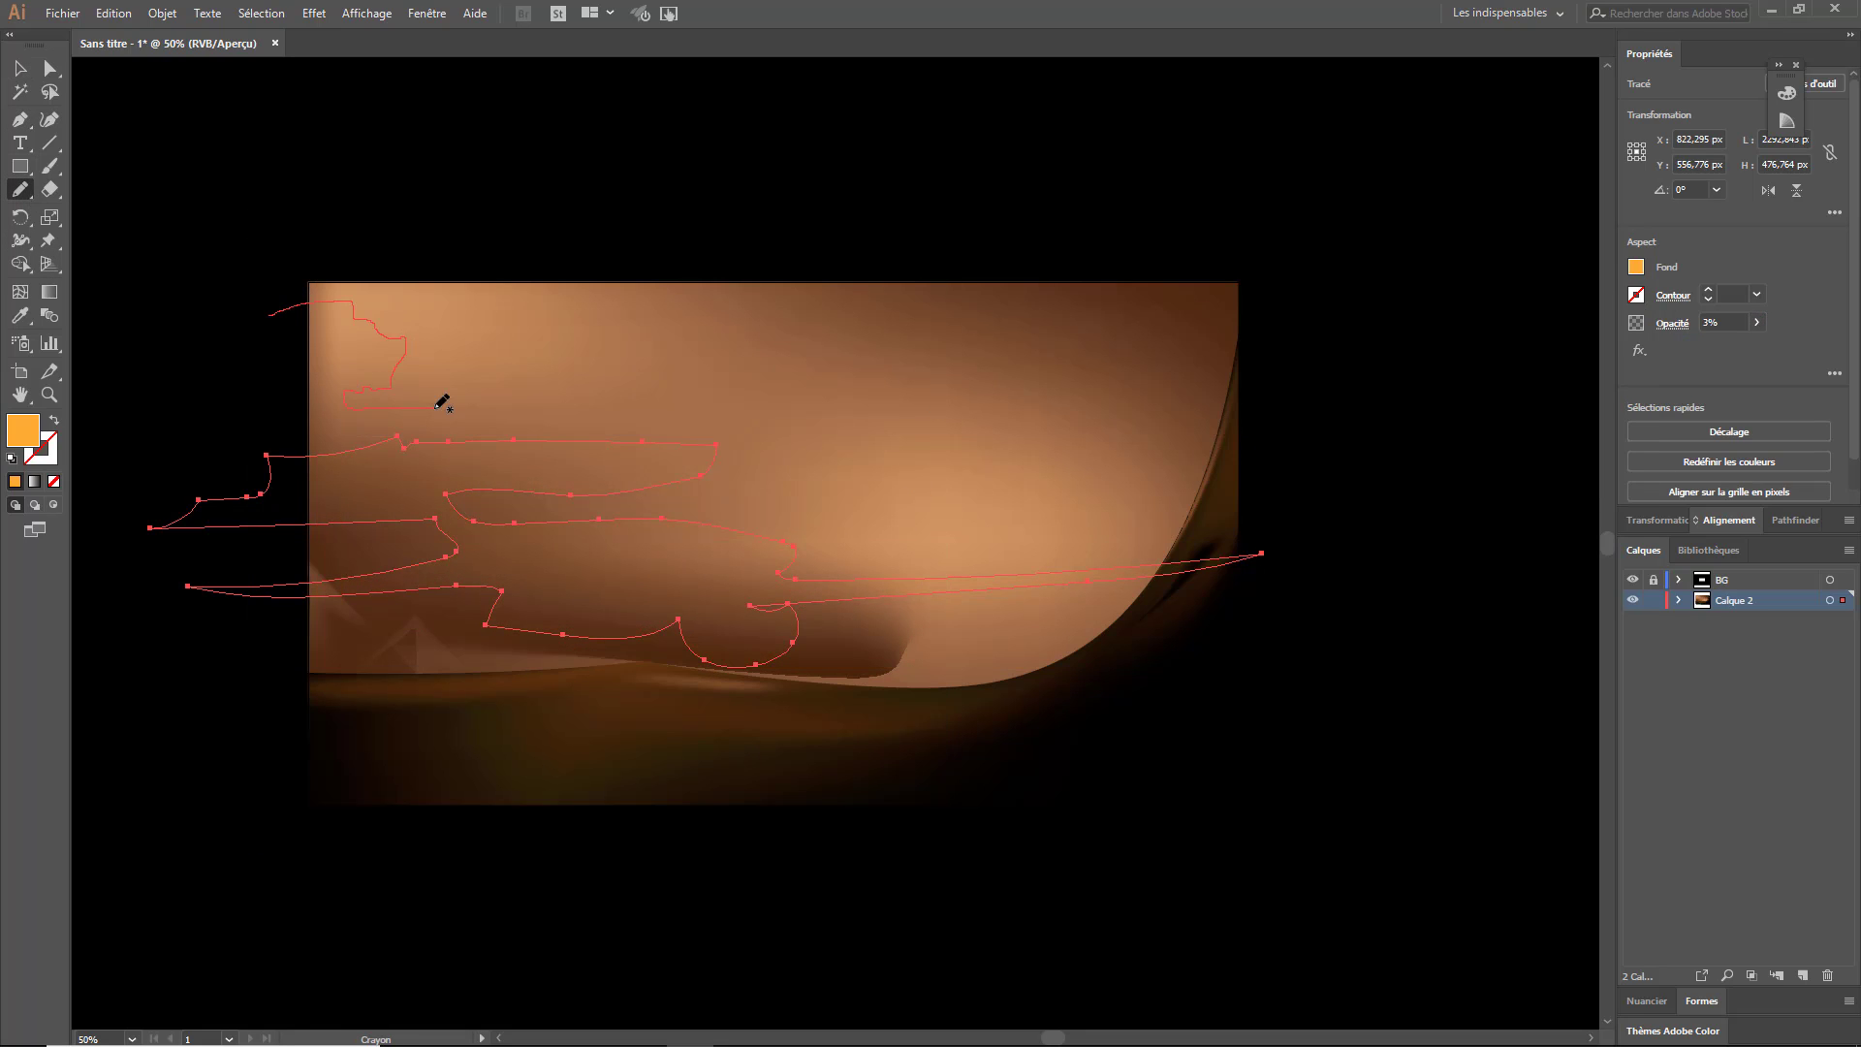
pyautogui.moveTo(245, 362); pyautogui.dragTo(271, 314)
pyautogui.press('v')
pyautogui.click(57, 444)
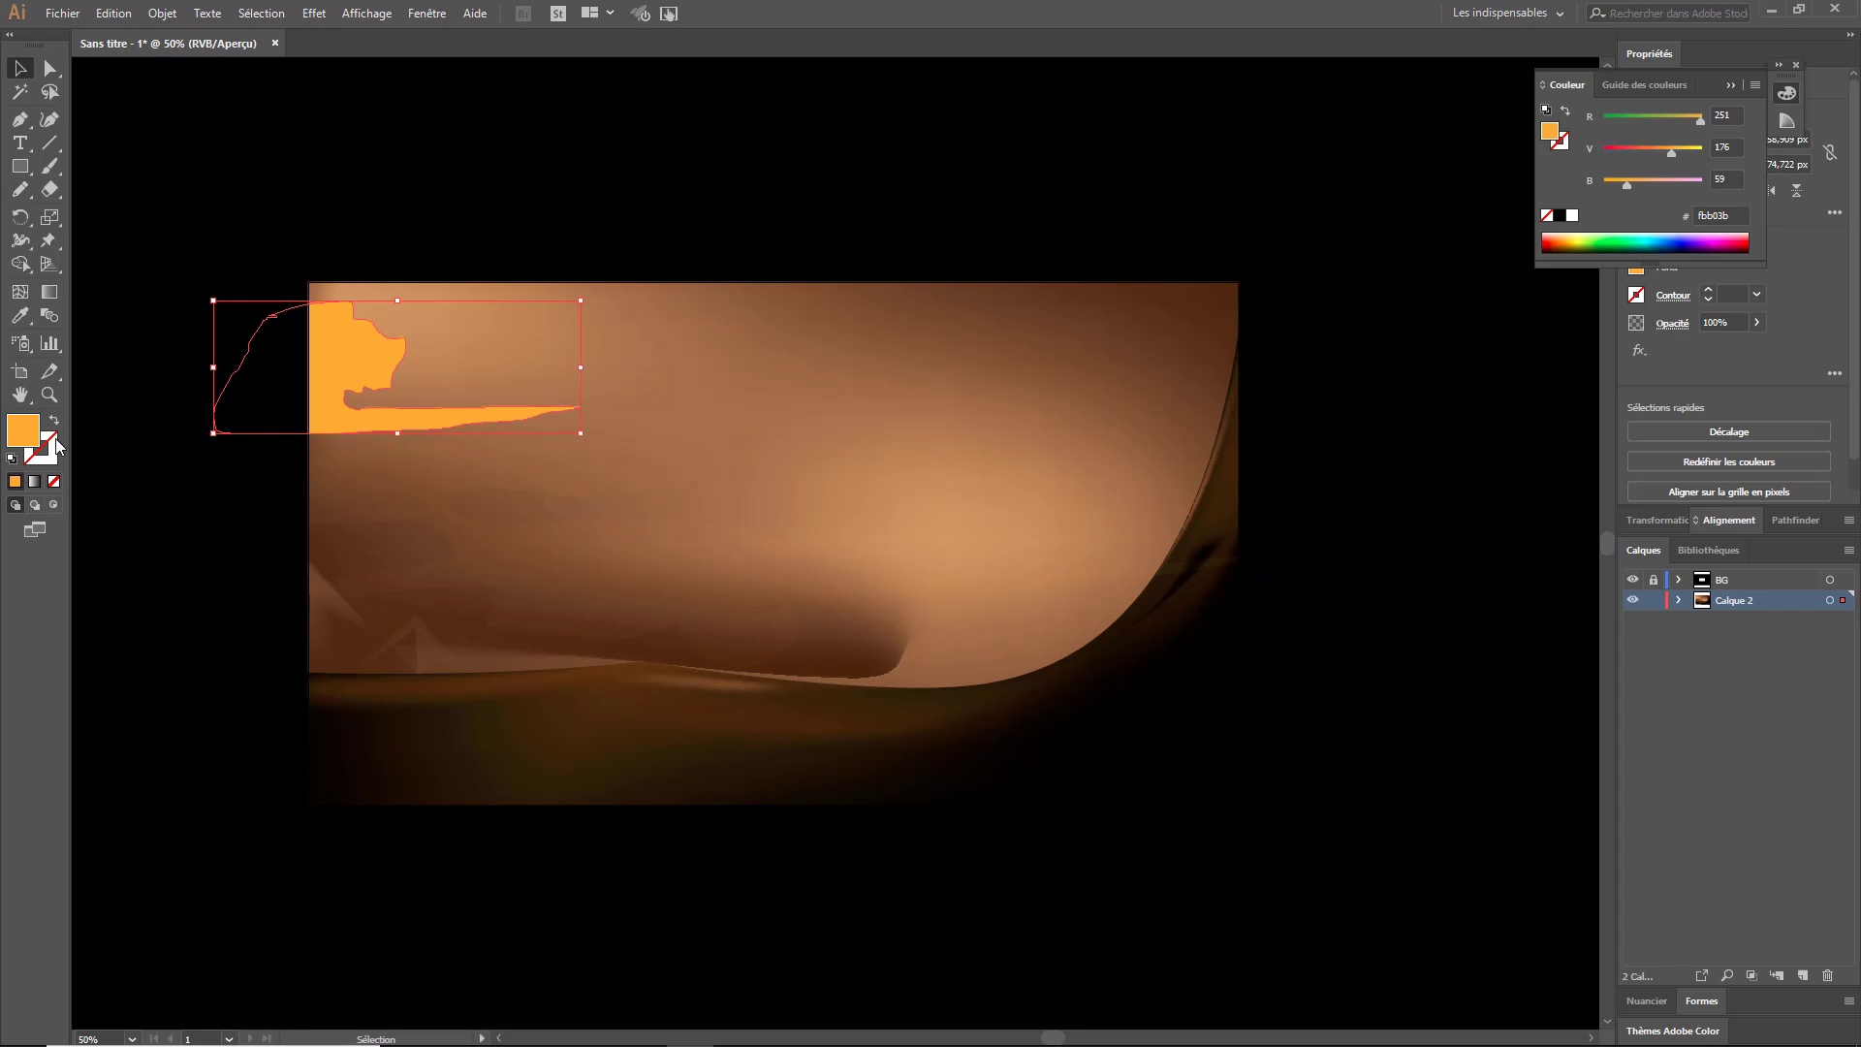
pyautogui.press('Return')
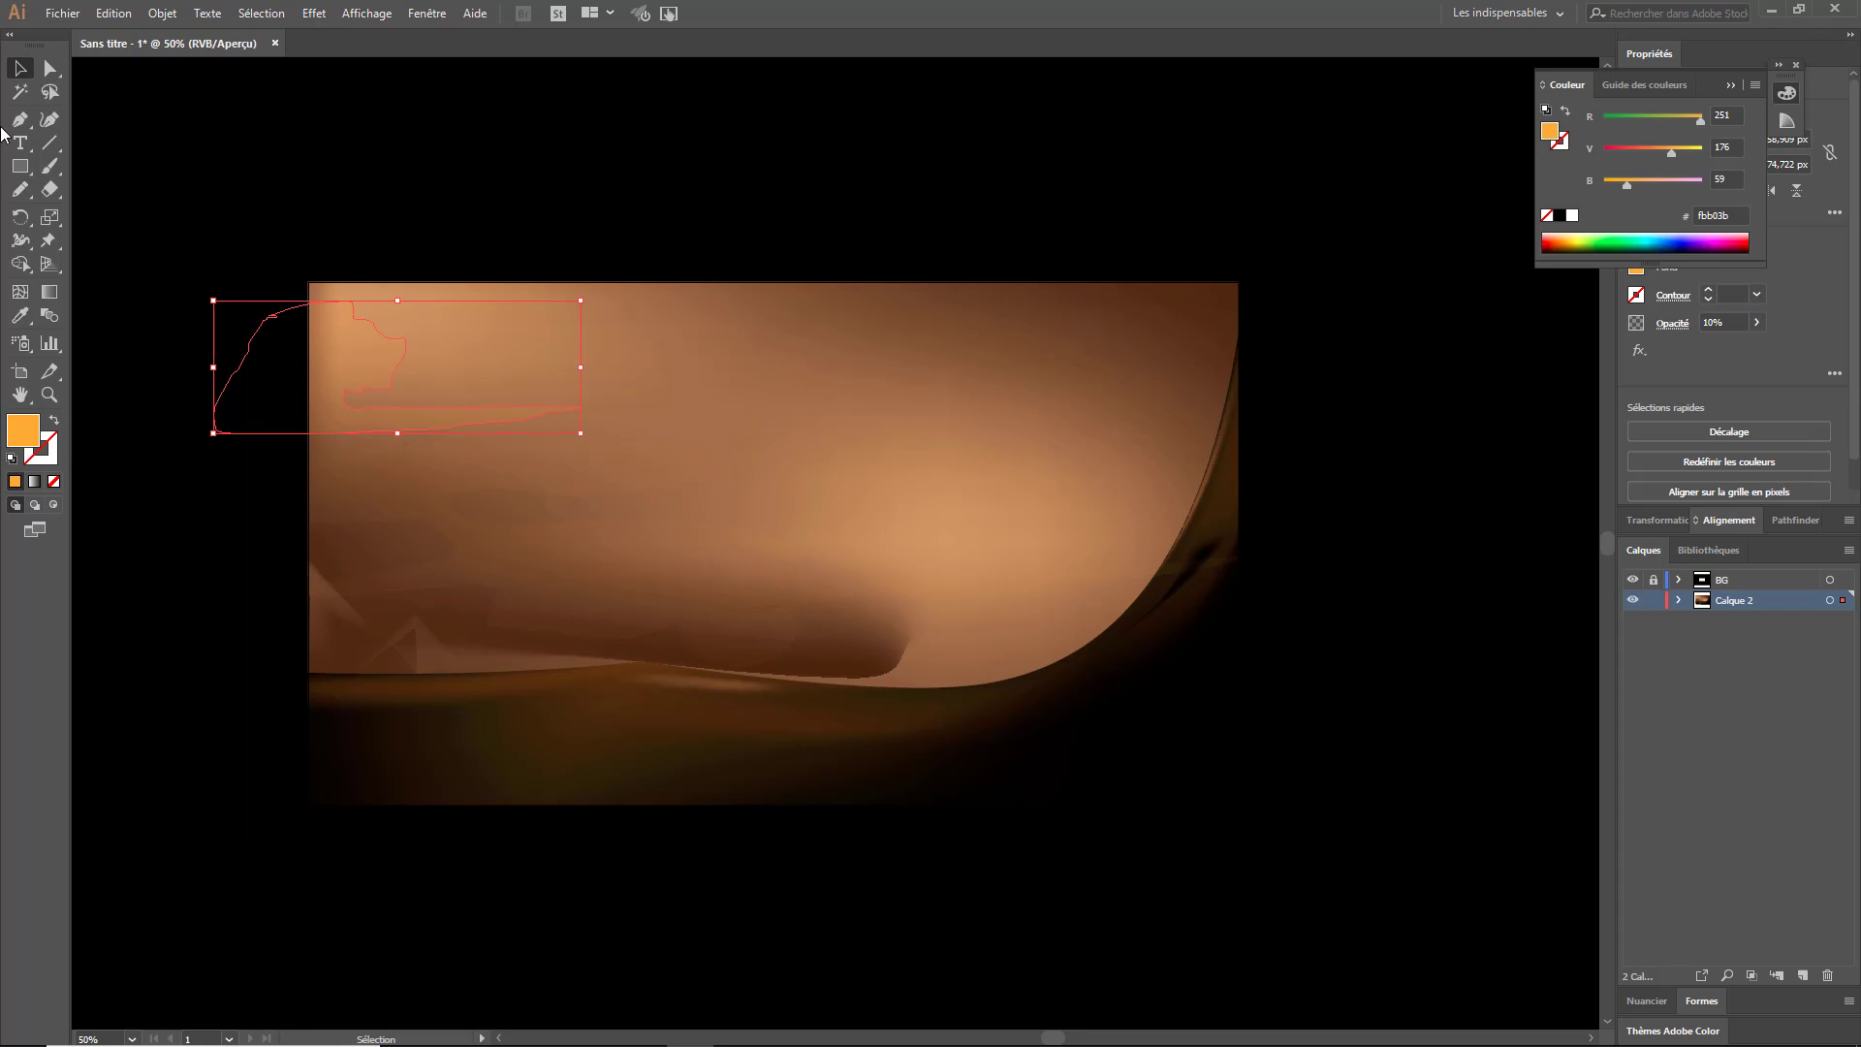
pyautogui.click(409, 184)
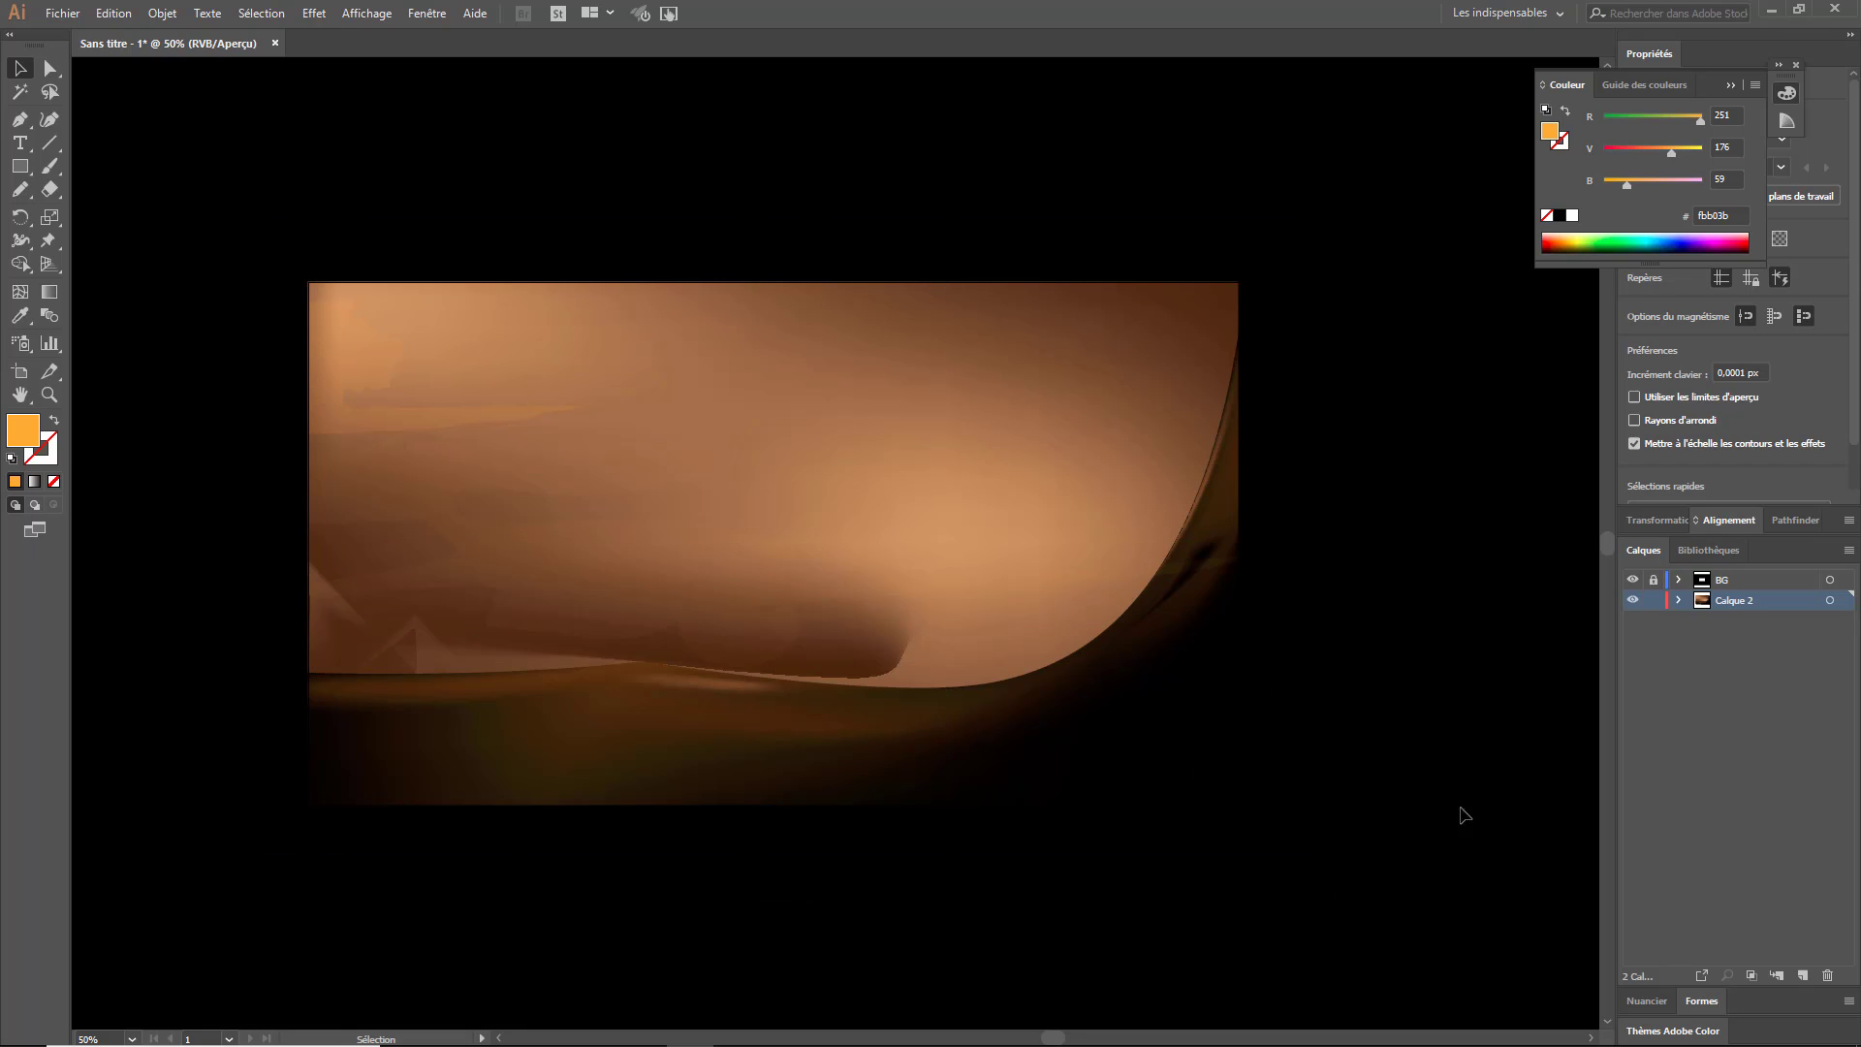
# - Trace a shape over the foreground dunes, filled orange at 10% opacity
pyautogui.press('n')
pyautogui.moveTo(232, 793); pyautogui.dragTo(276, 770)
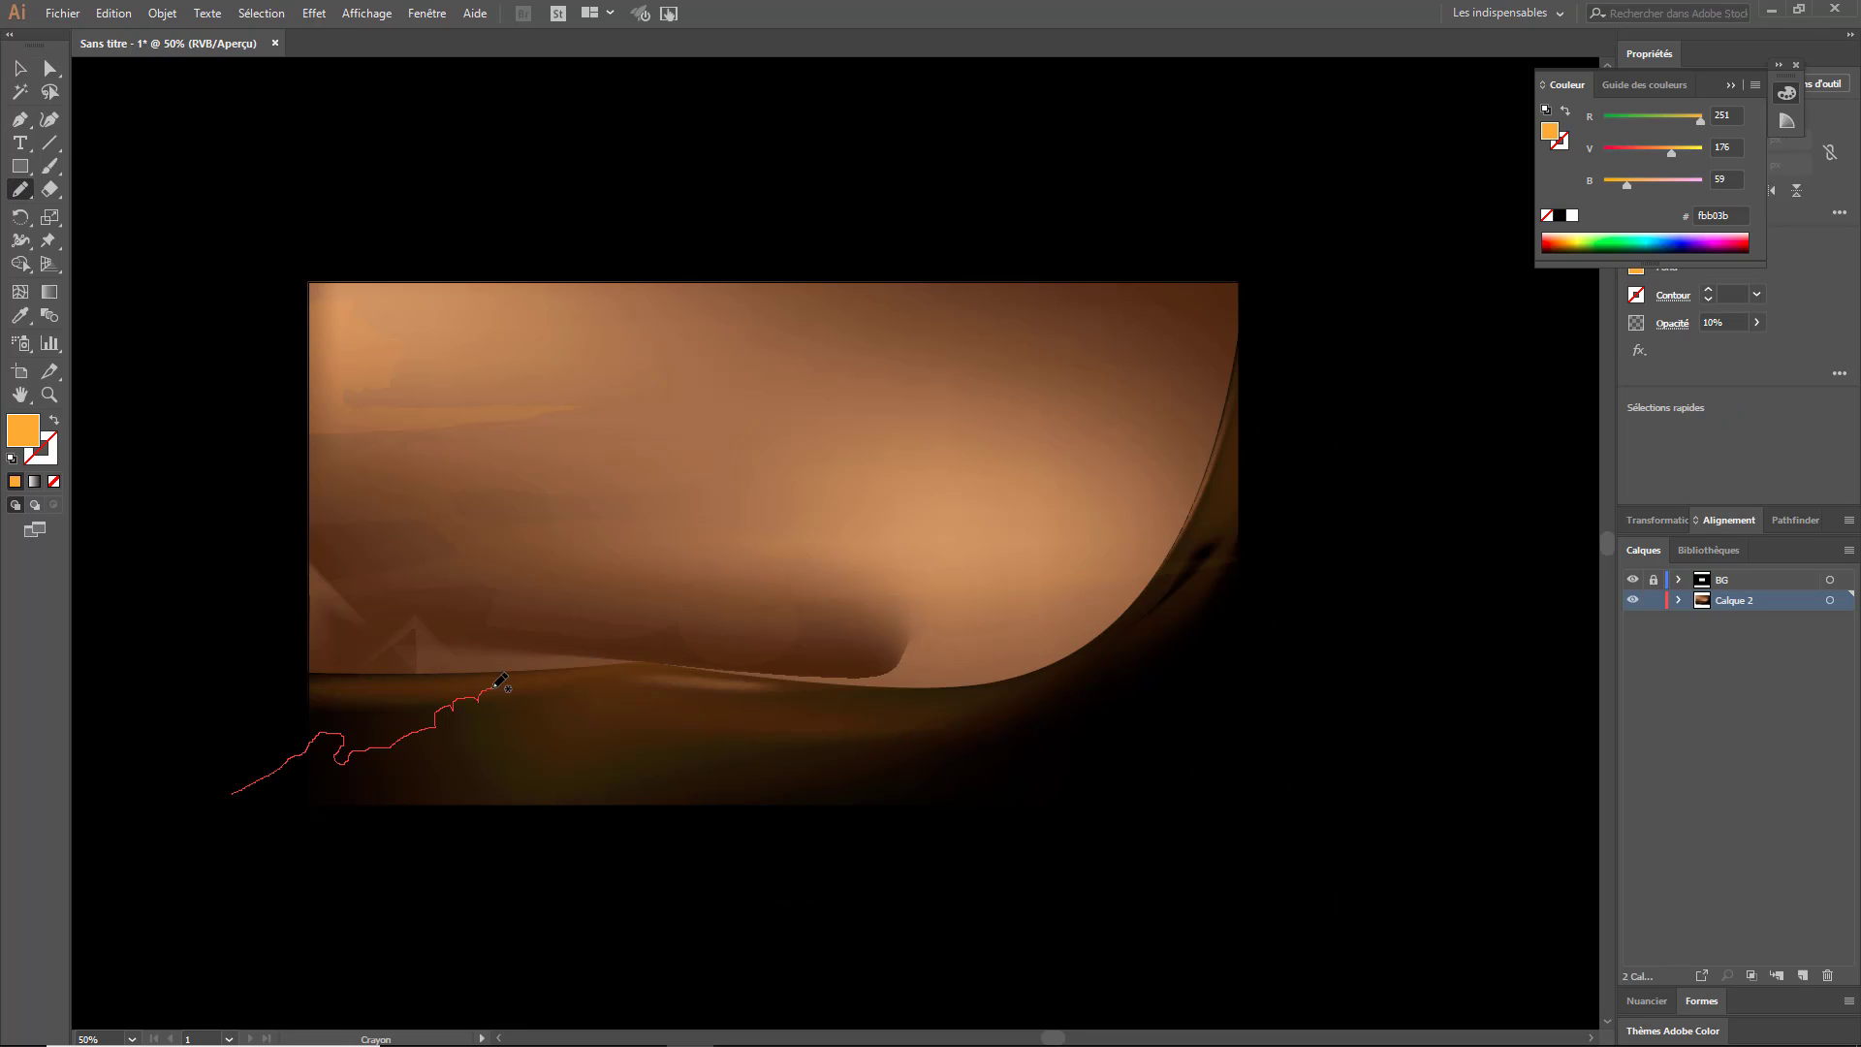
pyautogui.moveTo(641, 812); pyautogui.dragTo(230, 793)
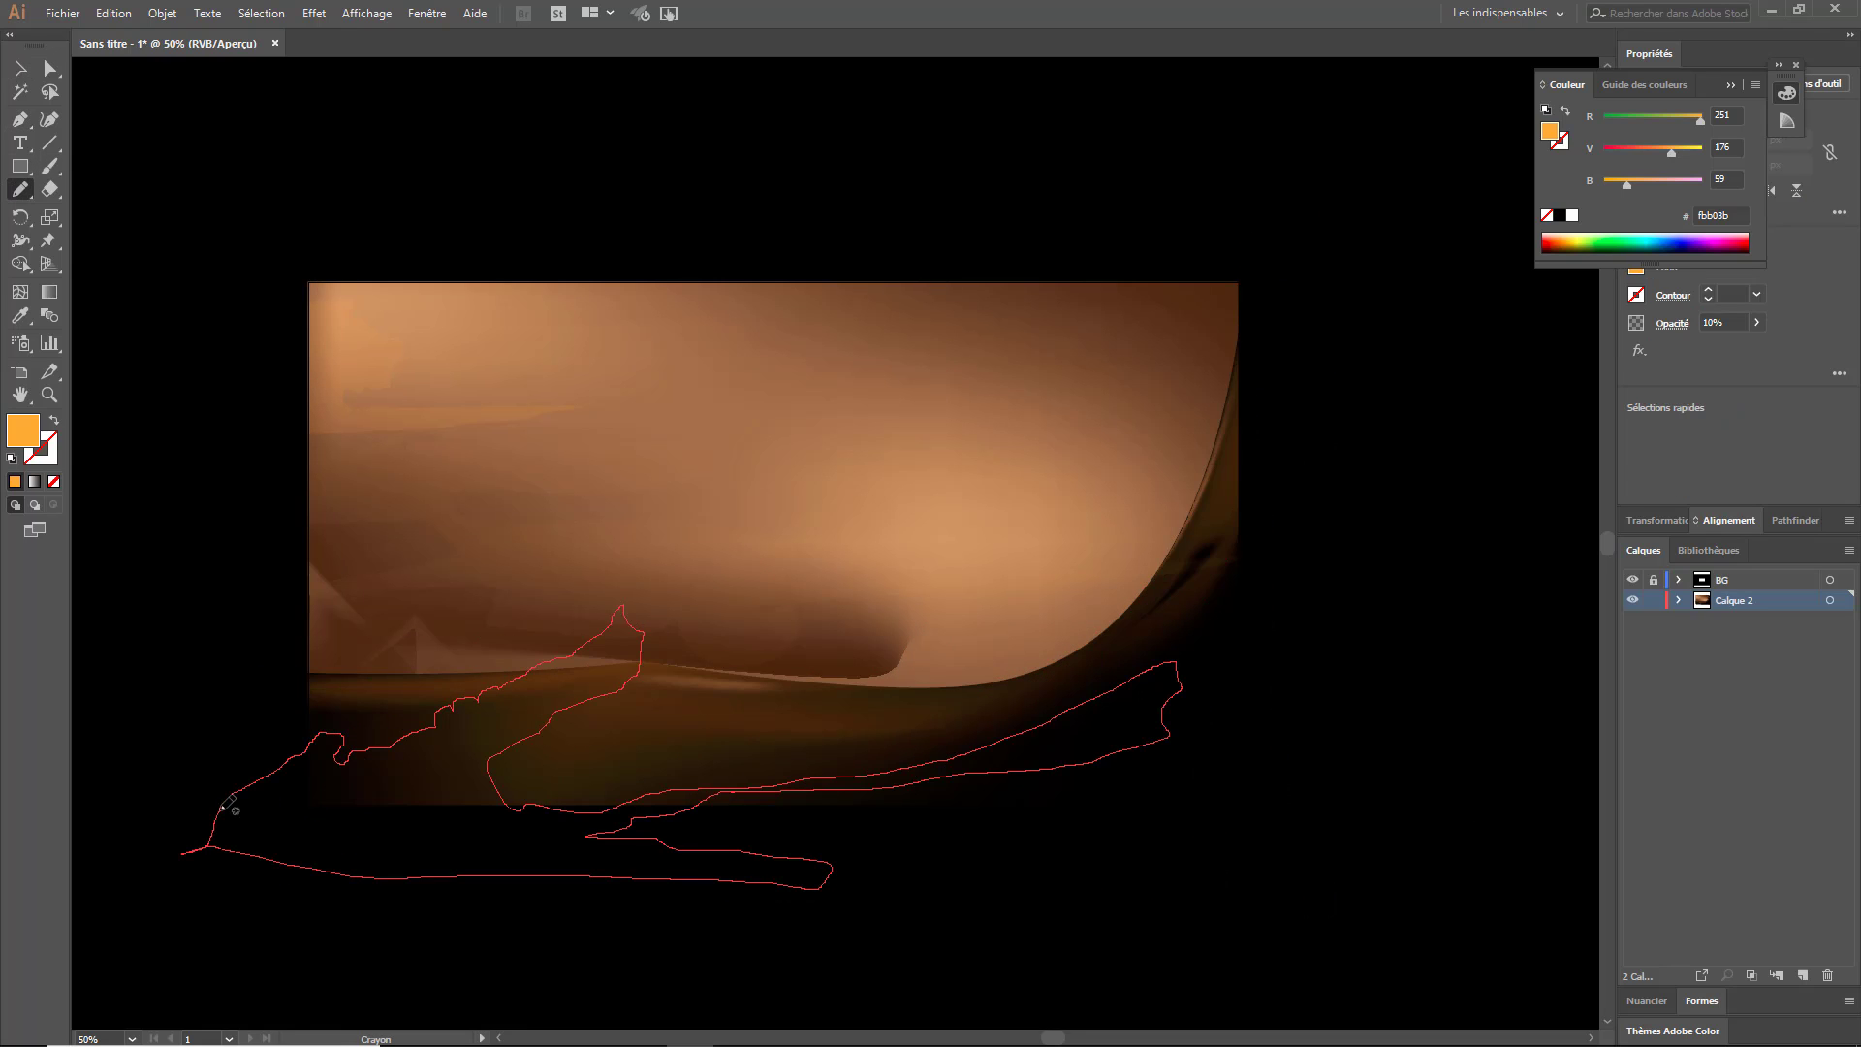
pyautogui.press('v')
pyautogui.press(',')
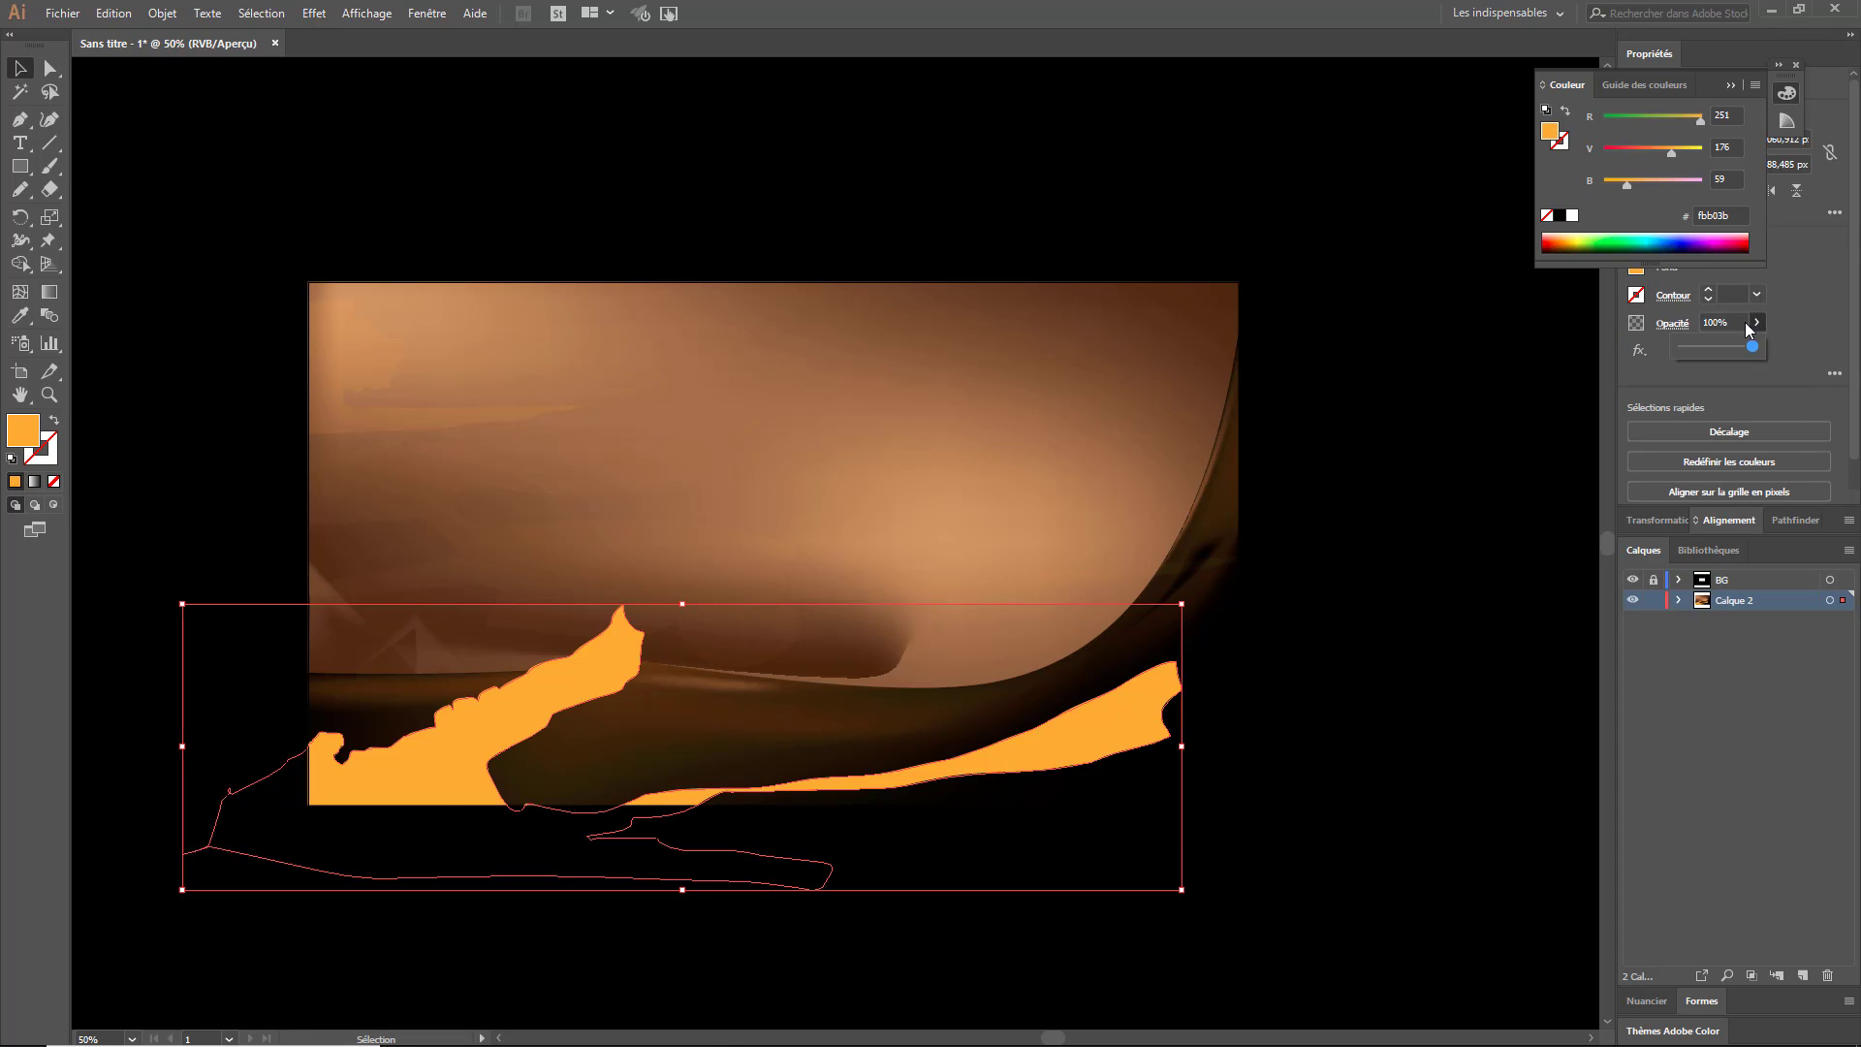
pyautogui.moveTo(1752, 346); pyautogui.dragTo(1687, 346)
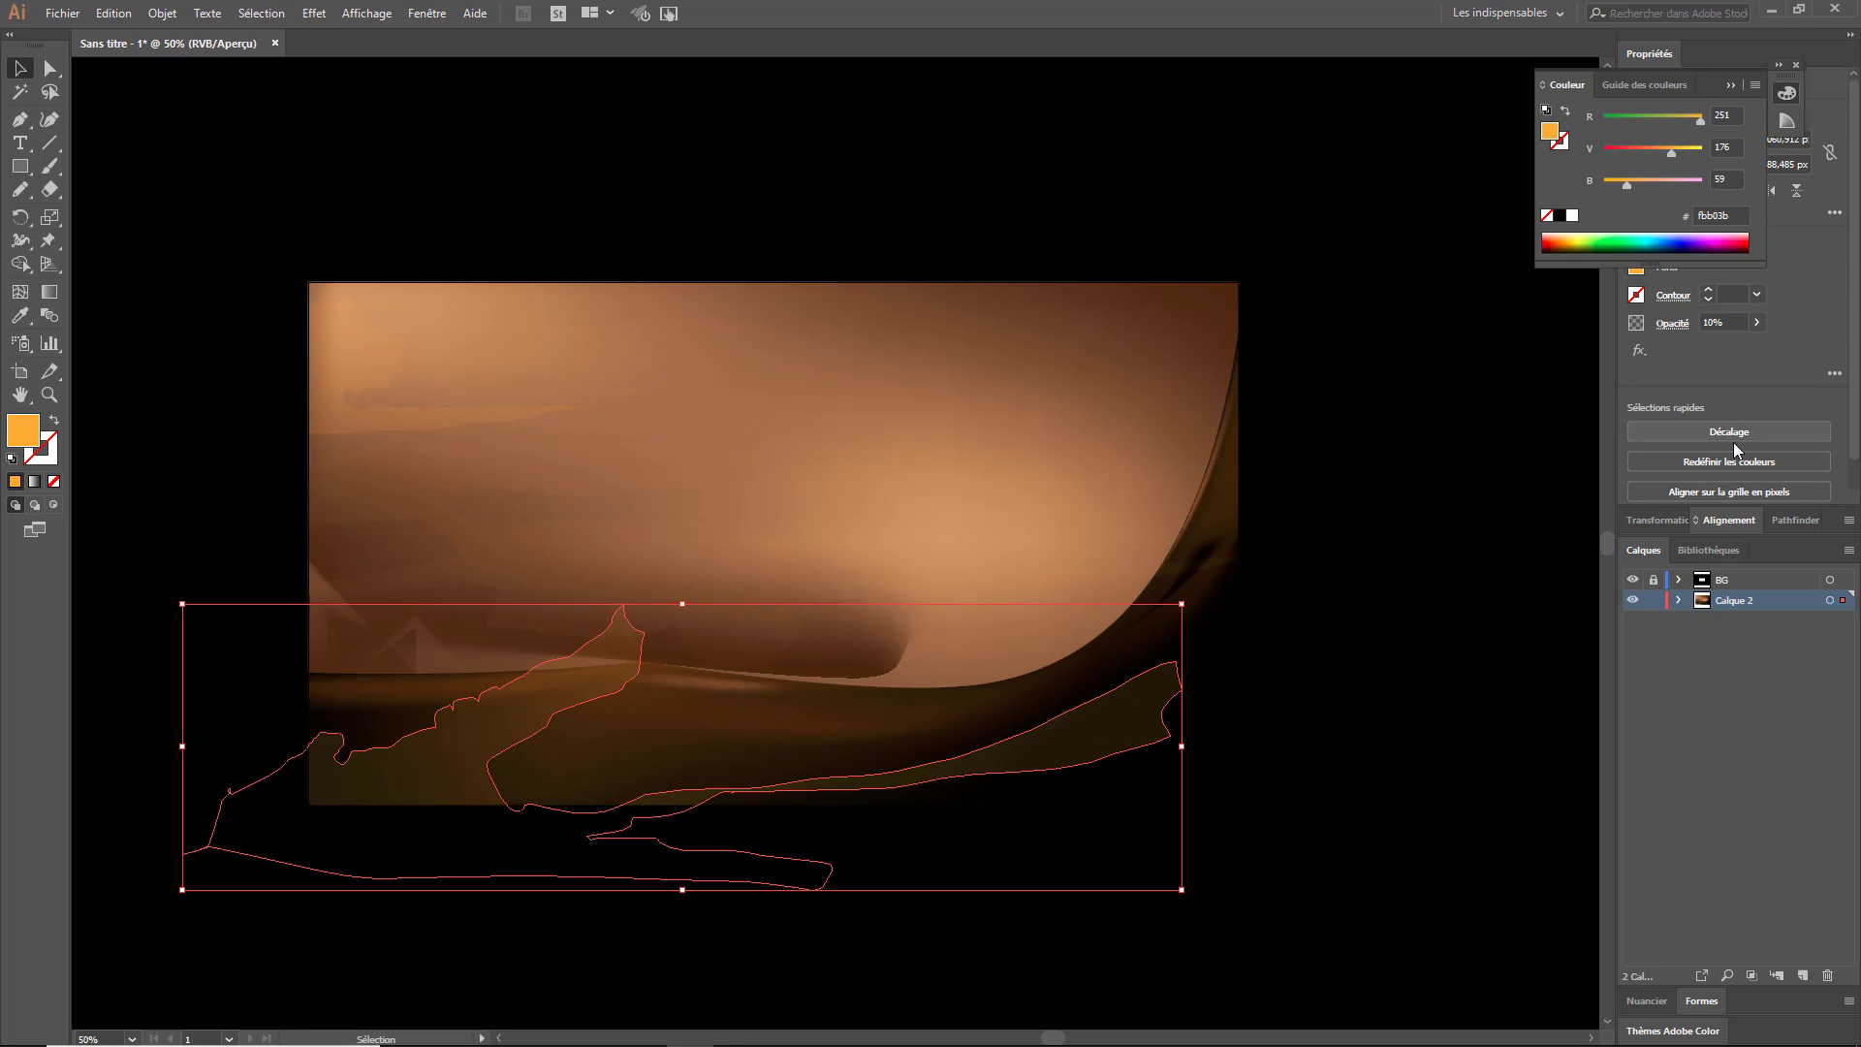
pyautogui.click(1412, 594)
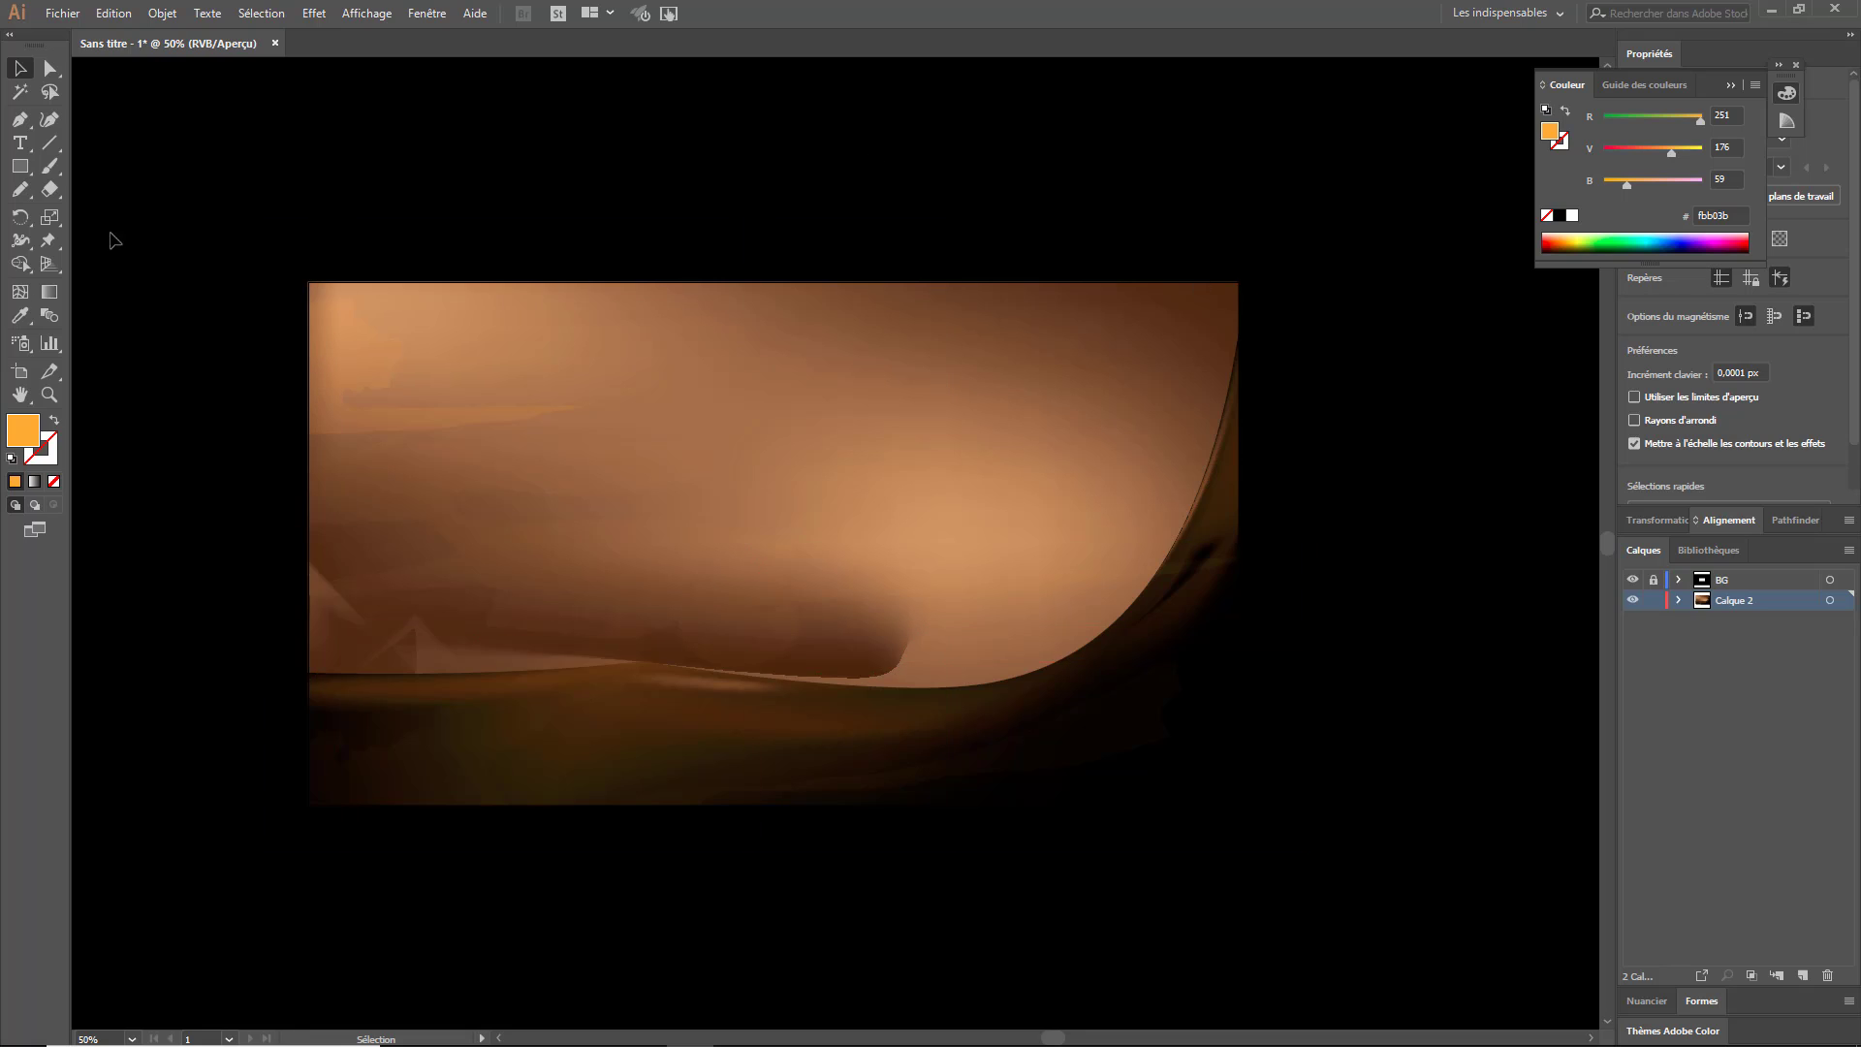
# - Add a new layer and draw a circle in the sky for the sun
pyautogui.moveTo(20, 166); pyautogui.dragTo(97, 212)
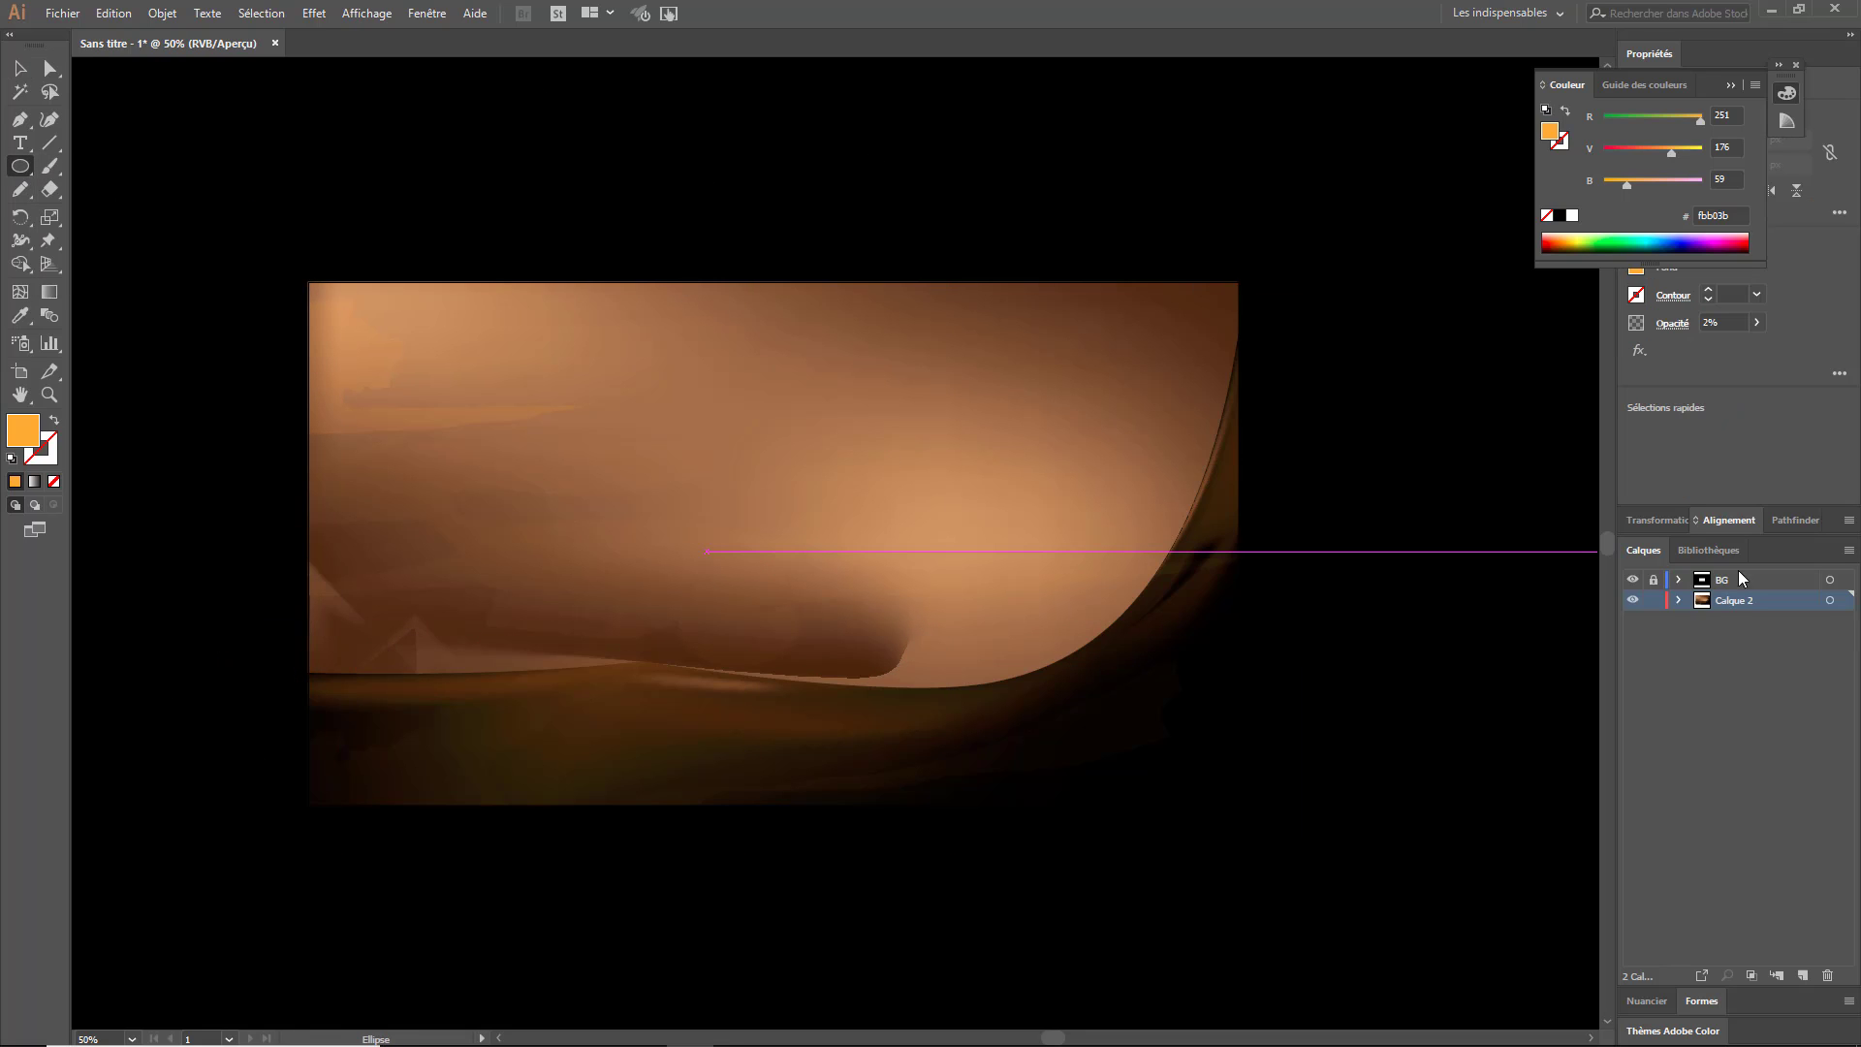
pyautogui.click(1804, 975)
pyautogui.moveTo(909, 476); pyautogui.dragTo(1002, 569)
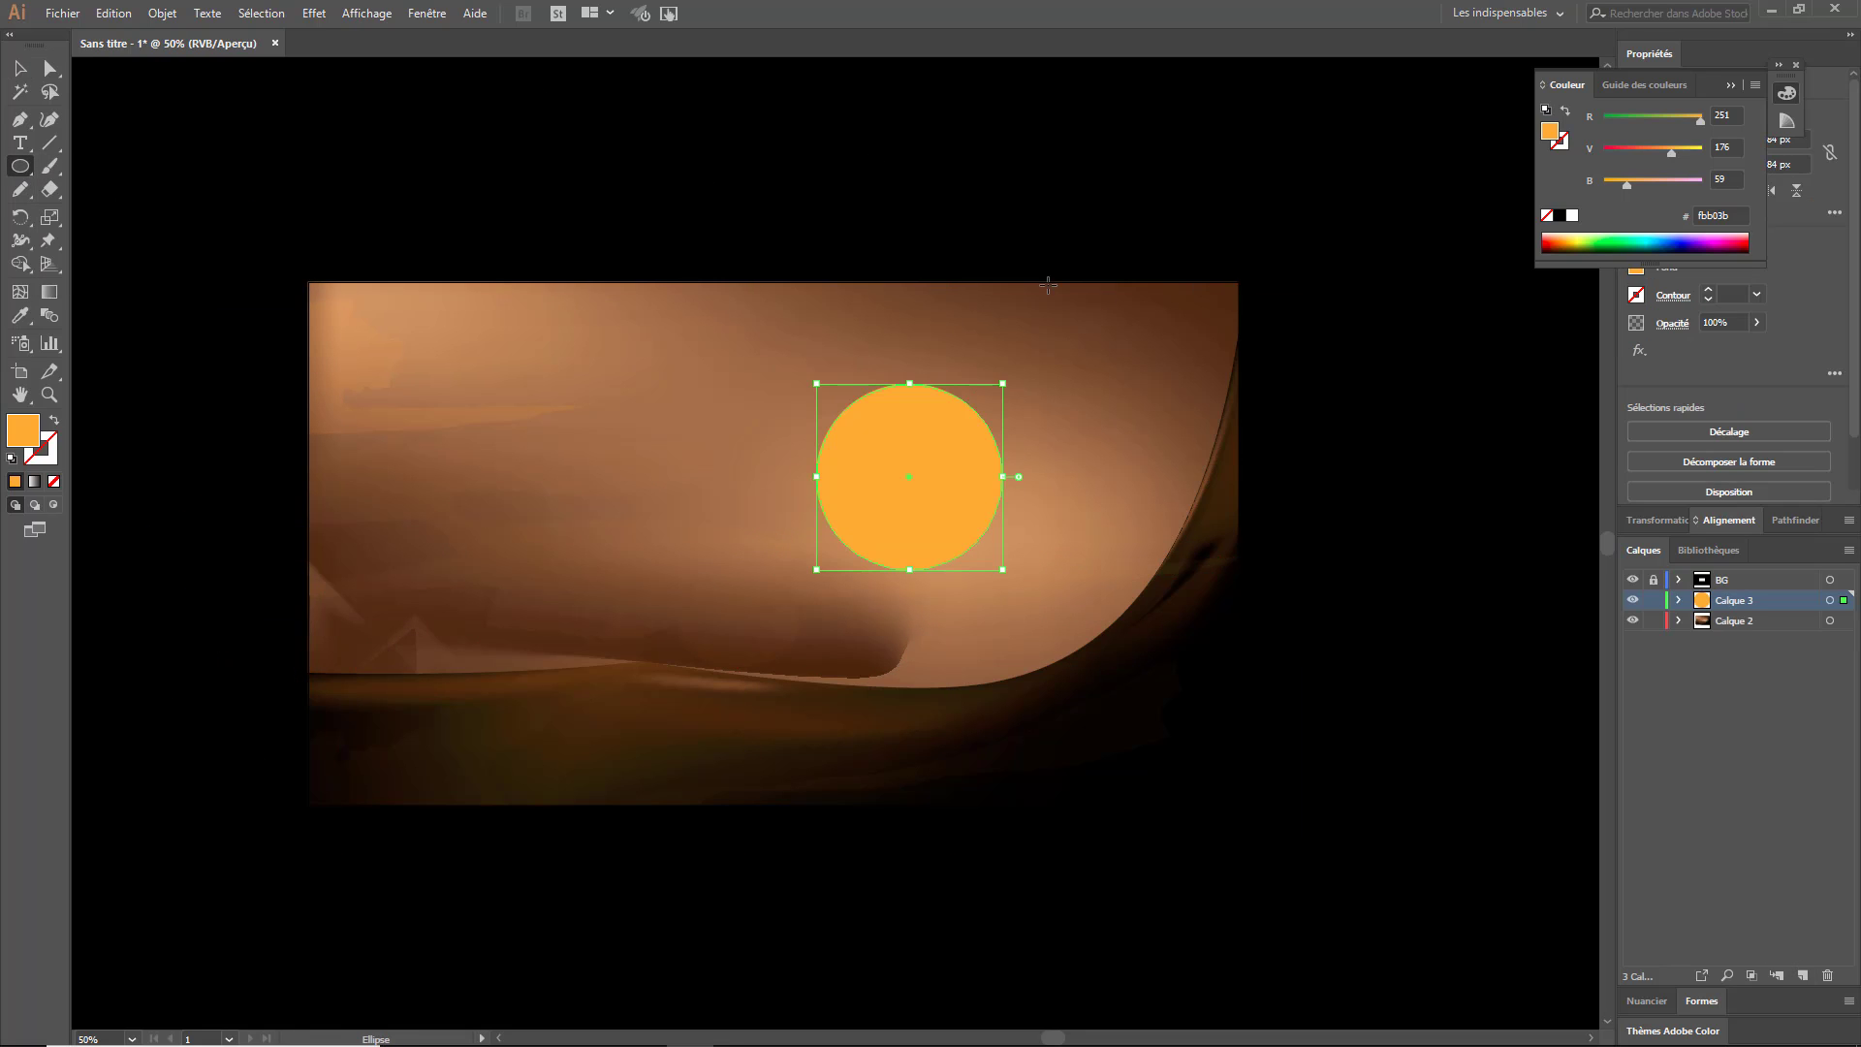
# - Add mesh points inside the circle, colouring the first one brown
pyautogui.click(13, 292)
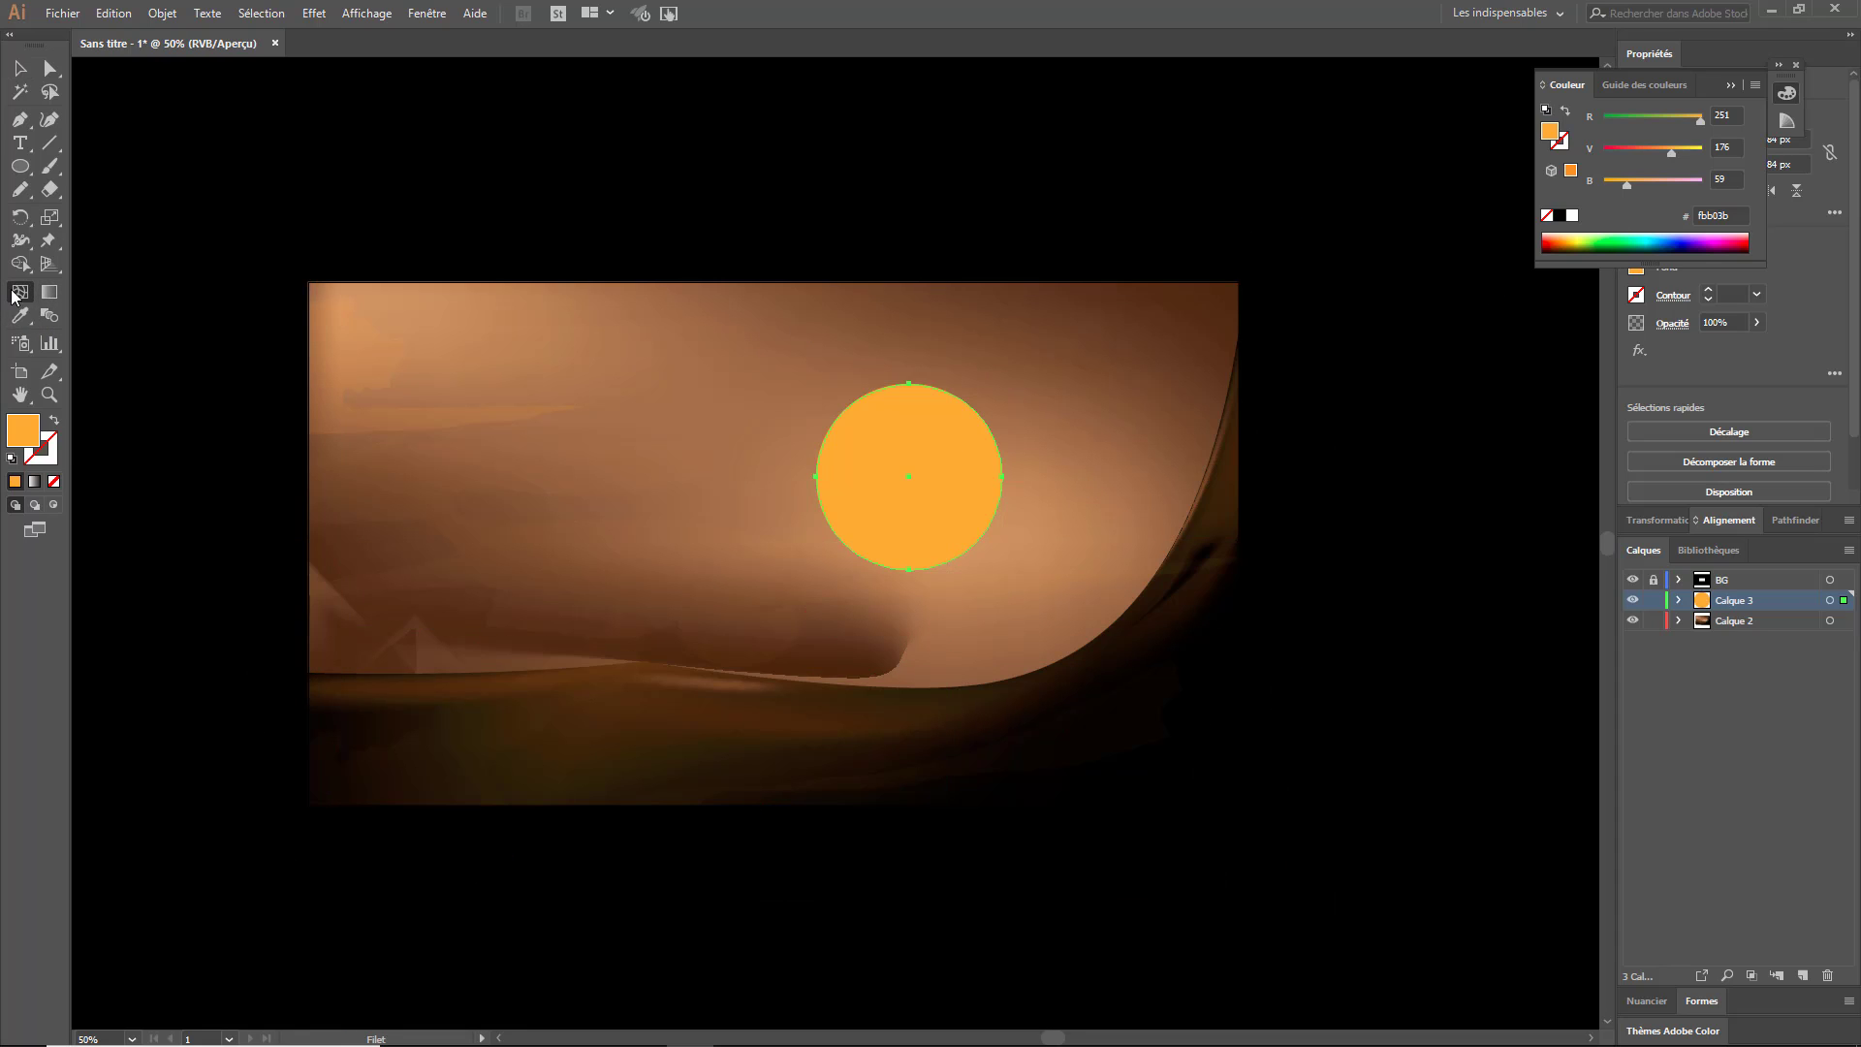
pyautogui.click(865, 534)
pyautogui.click(1730, 85)
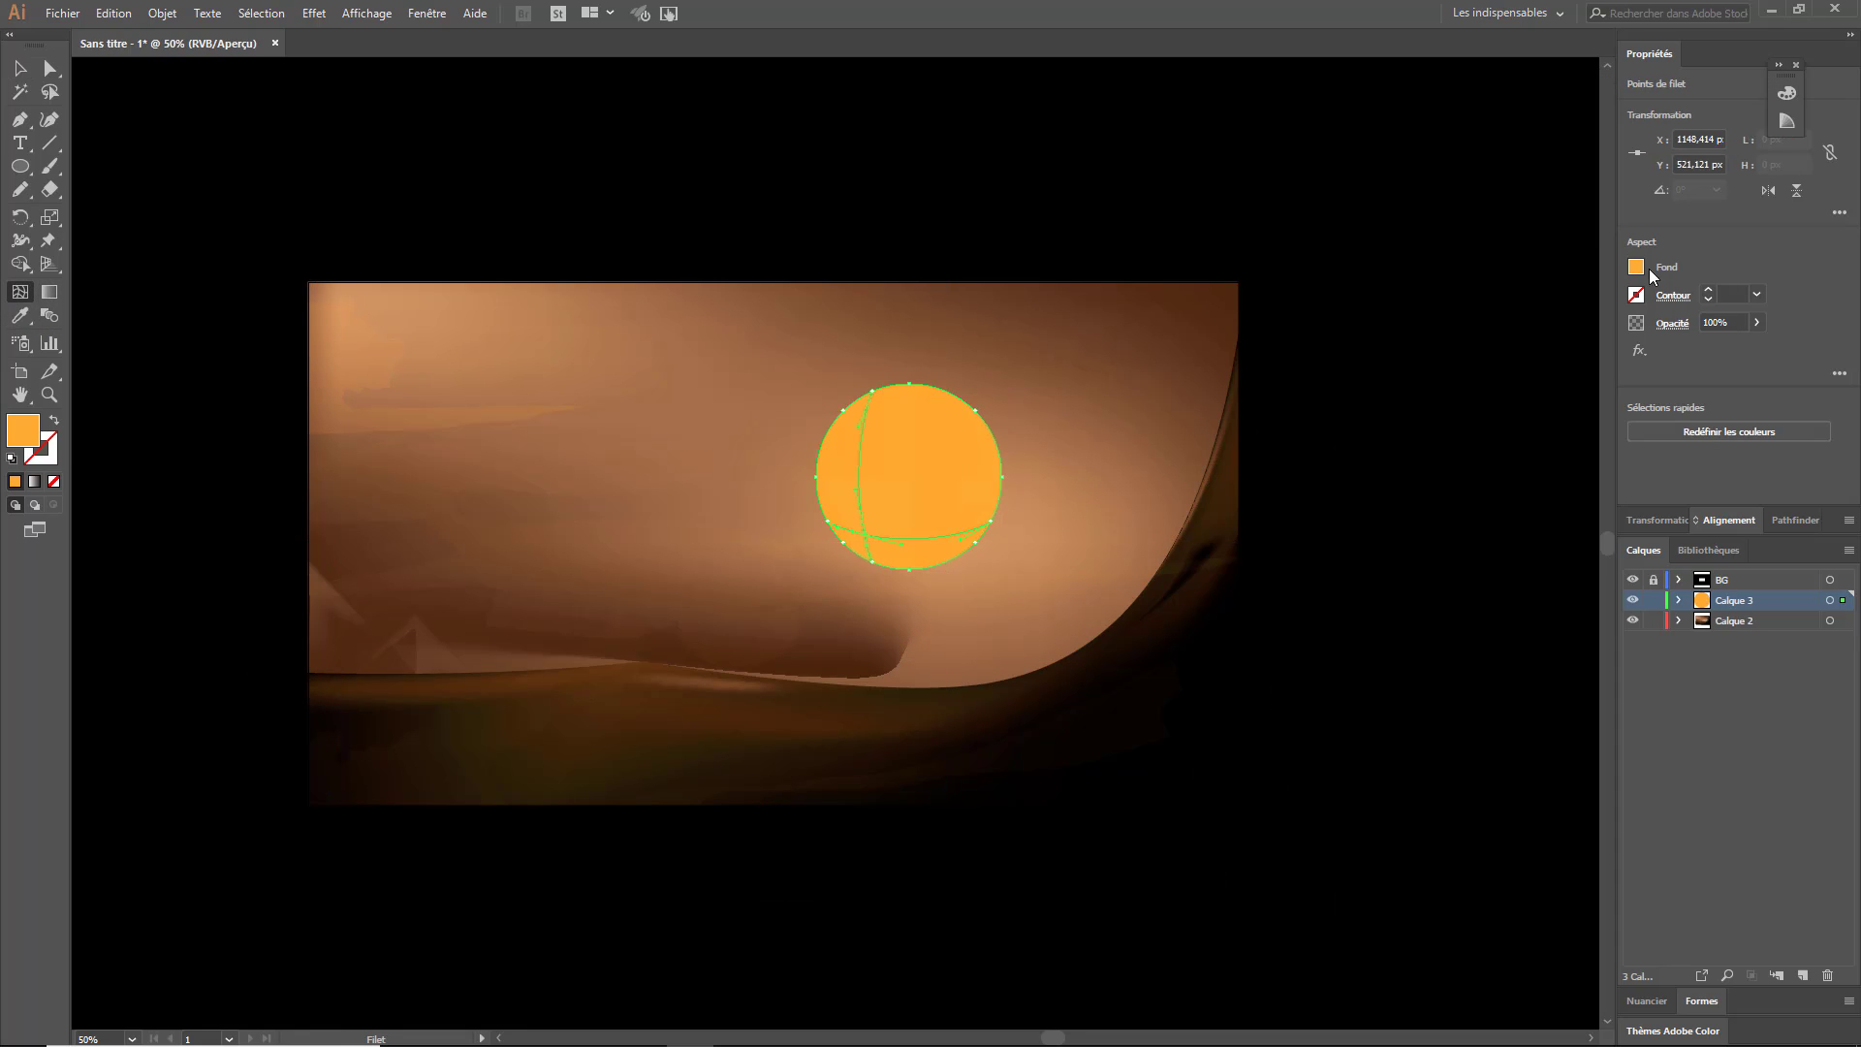
pyautogui.click(1636, 267)
pyautogui.click(1560, 364)
pyautogui.click(1547, 364)
# - Colour further mesh points lighter brown, orange and bright yellow to finish the sun
pyautogui.click(962, 441)
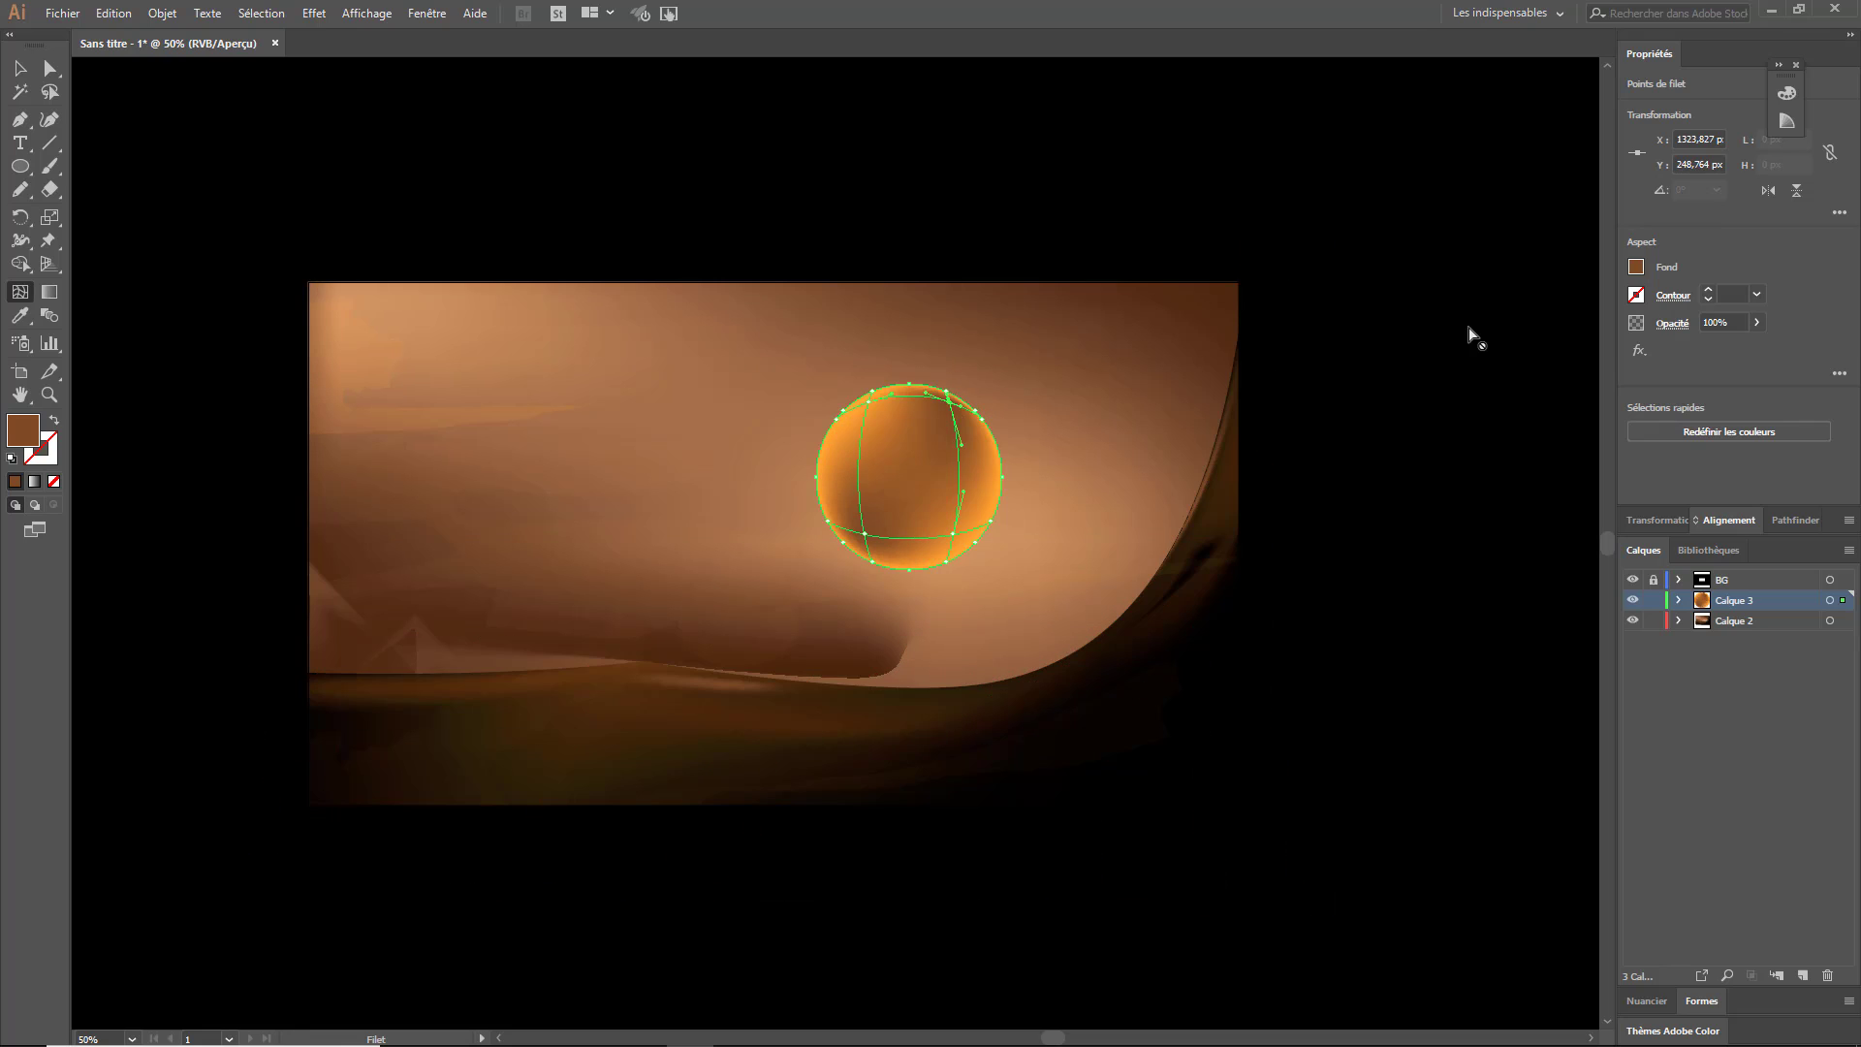
pyautogui.click(1636, 266)
pyautogui.click(1589, 337)
pyautogui.click(1492, 336)
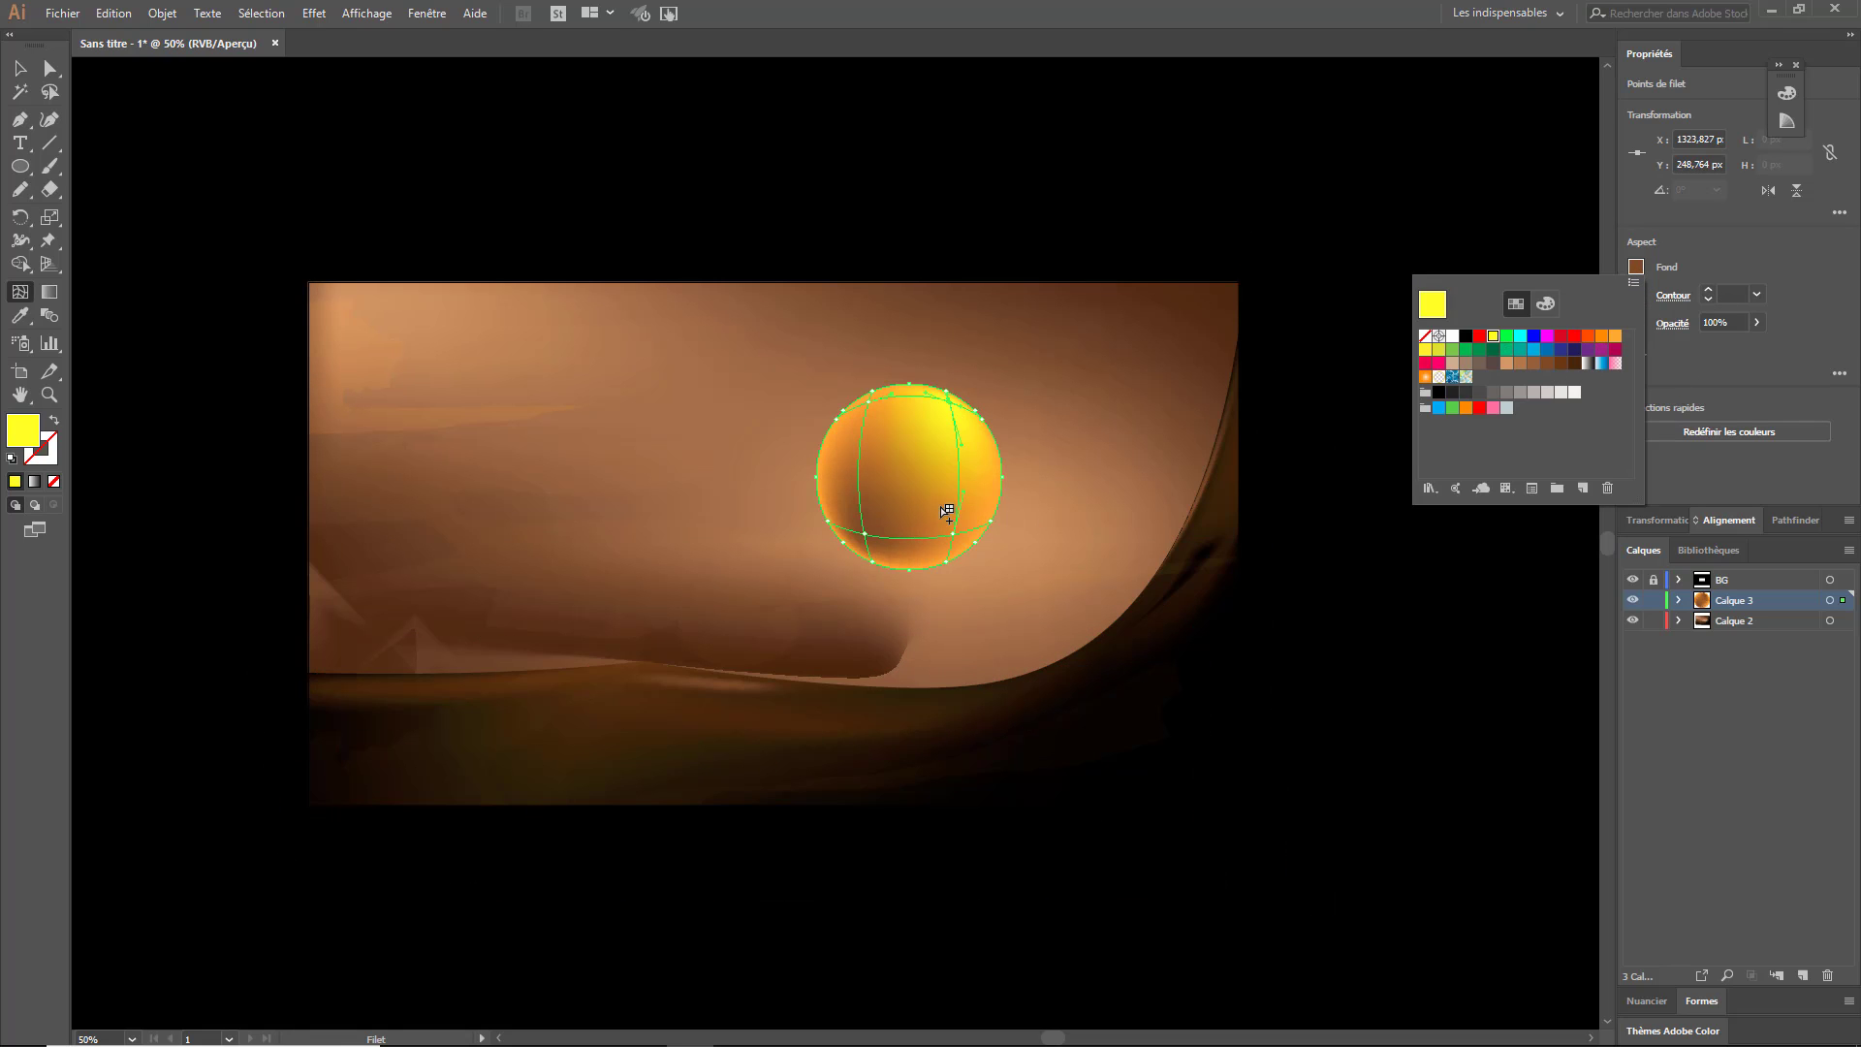
pyautogui.press('v')
pyautogui.click(1419, 407)
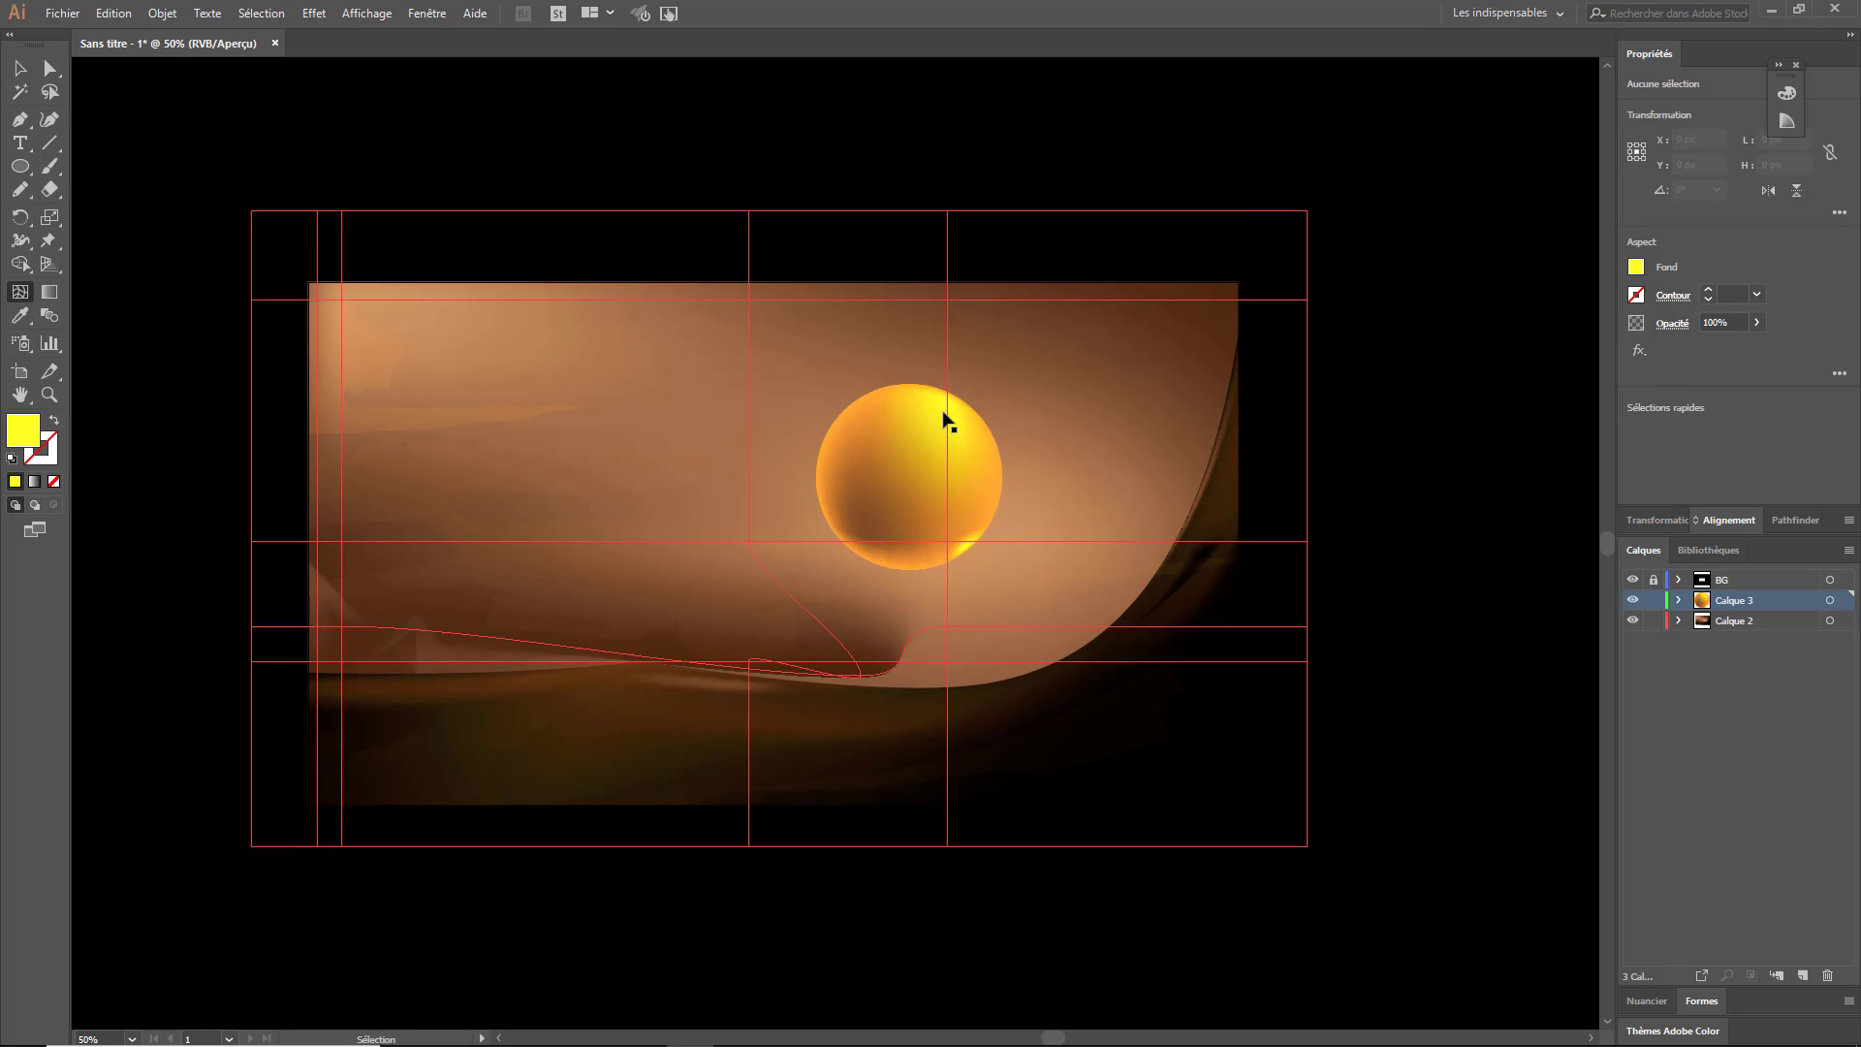
# - Draw a closed cloud shape across the sun with a faint reddish fill
pyautogui.press('n')
pyautogui.moveTo(611, 500); pyautogui.dragTo(664, 499)
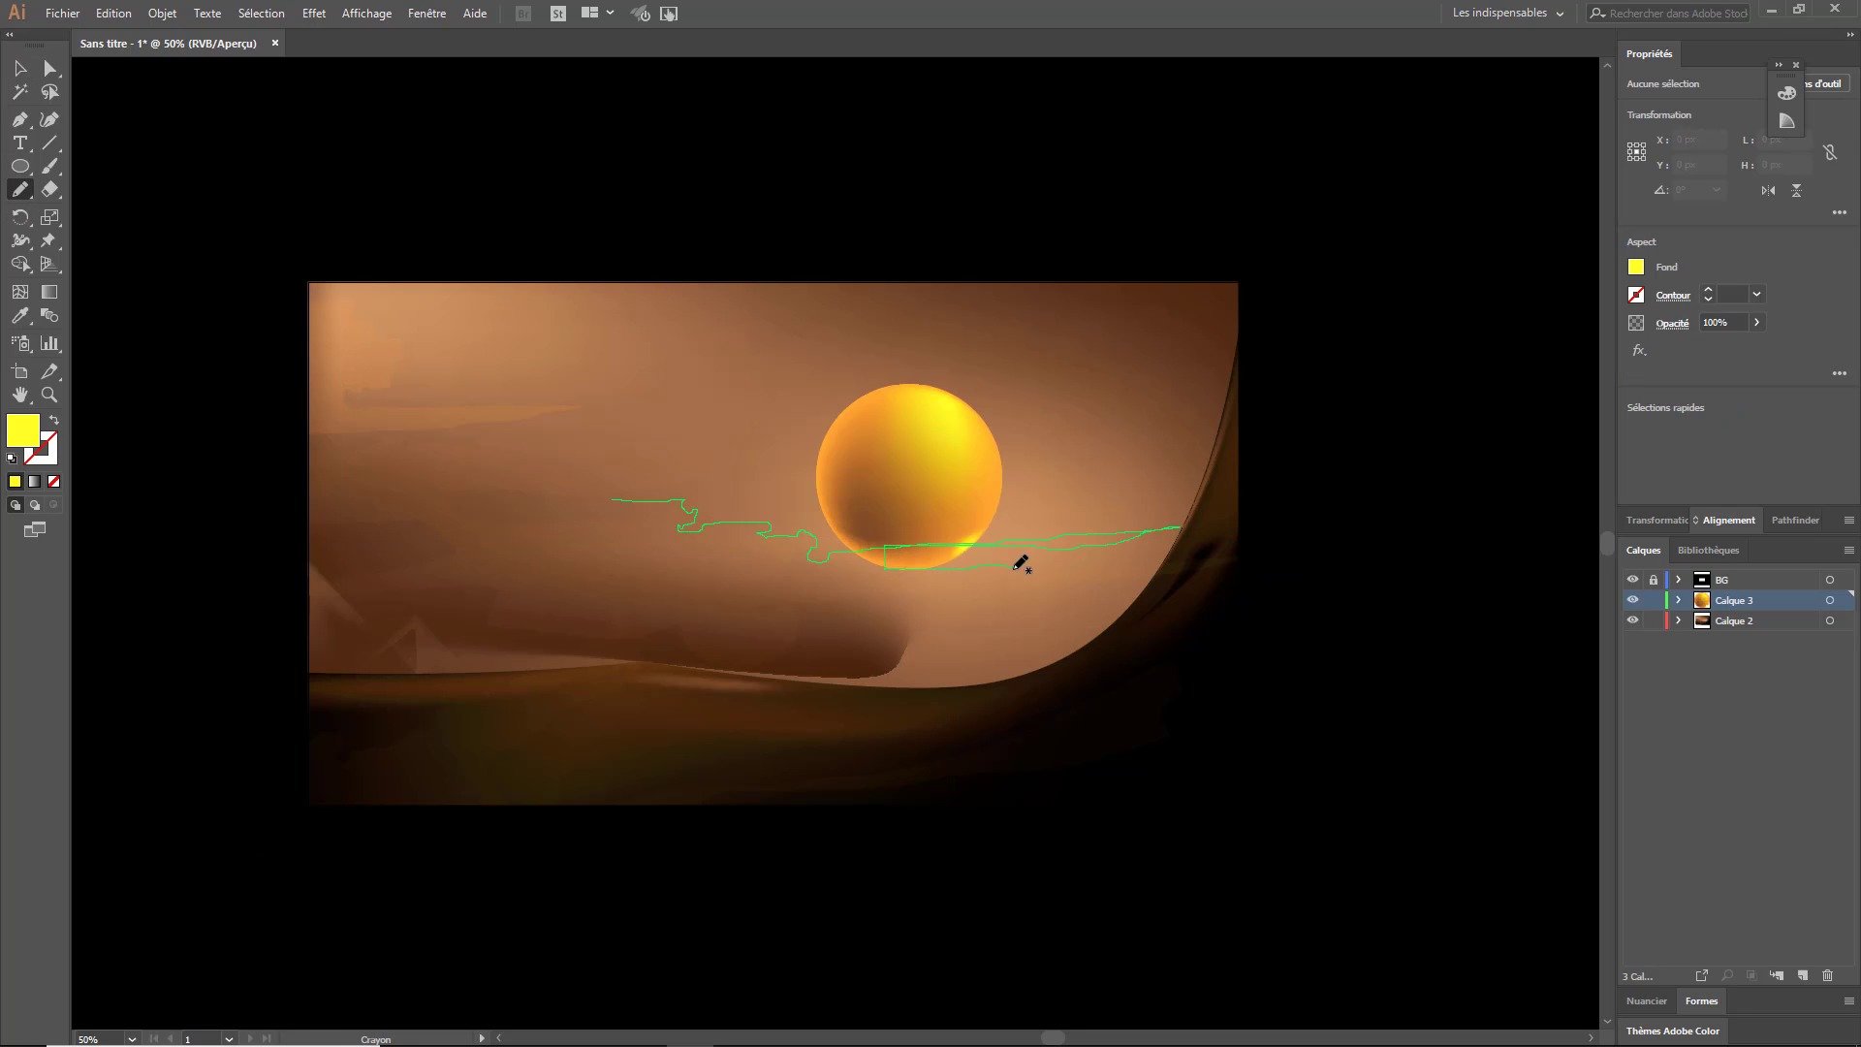
pyautogui.moveTo(602, 492); pyautogui.dragTo(608, 497)
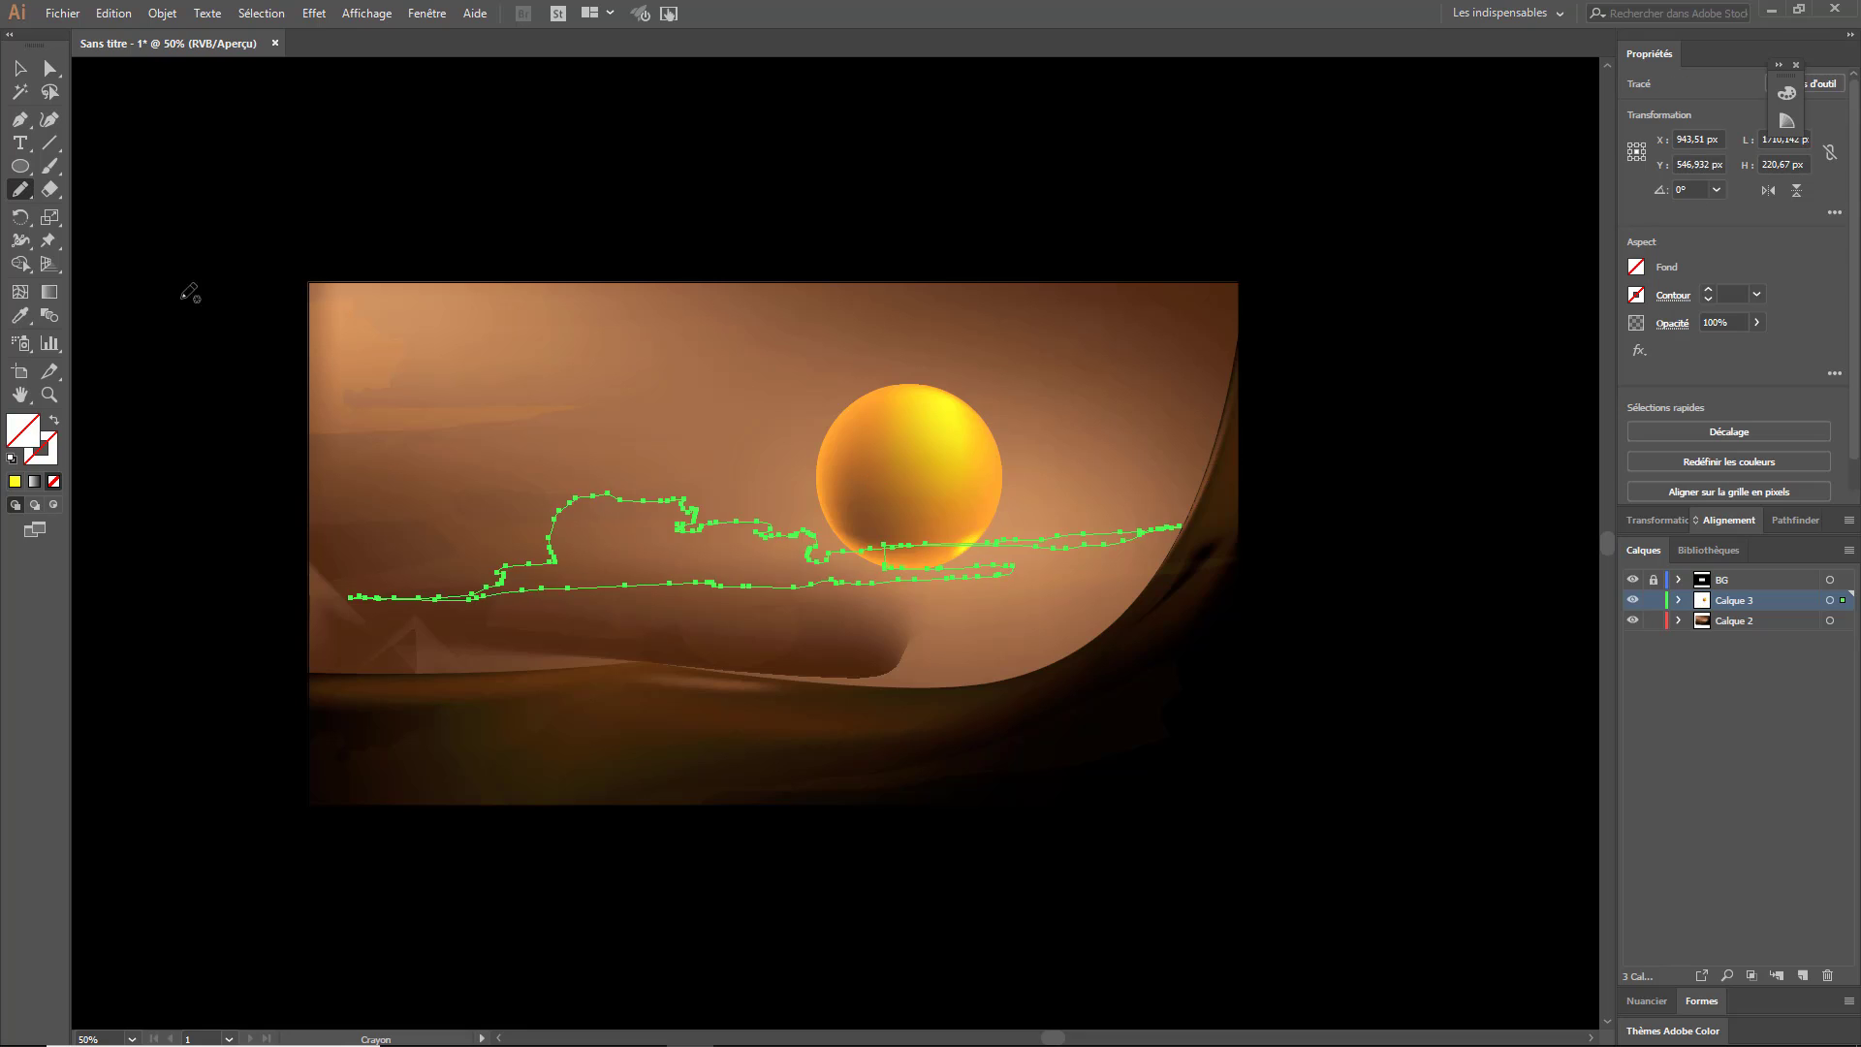
pyautogui.press('v')
pyautogui.keyDown('shift'); pyautogui.click(1636, 267); pyautogui.keyUp('shift')
pyautogui.moveTo(1701, 147); pyautogui.dragTo(1608, 148)
pyautogui.moveTo(1756, 321); pyautogui.dragTo(1690, 345)
# - Nudge the cloud slightly up and right and change its fill to tan
pyautogui.click(998, 189)
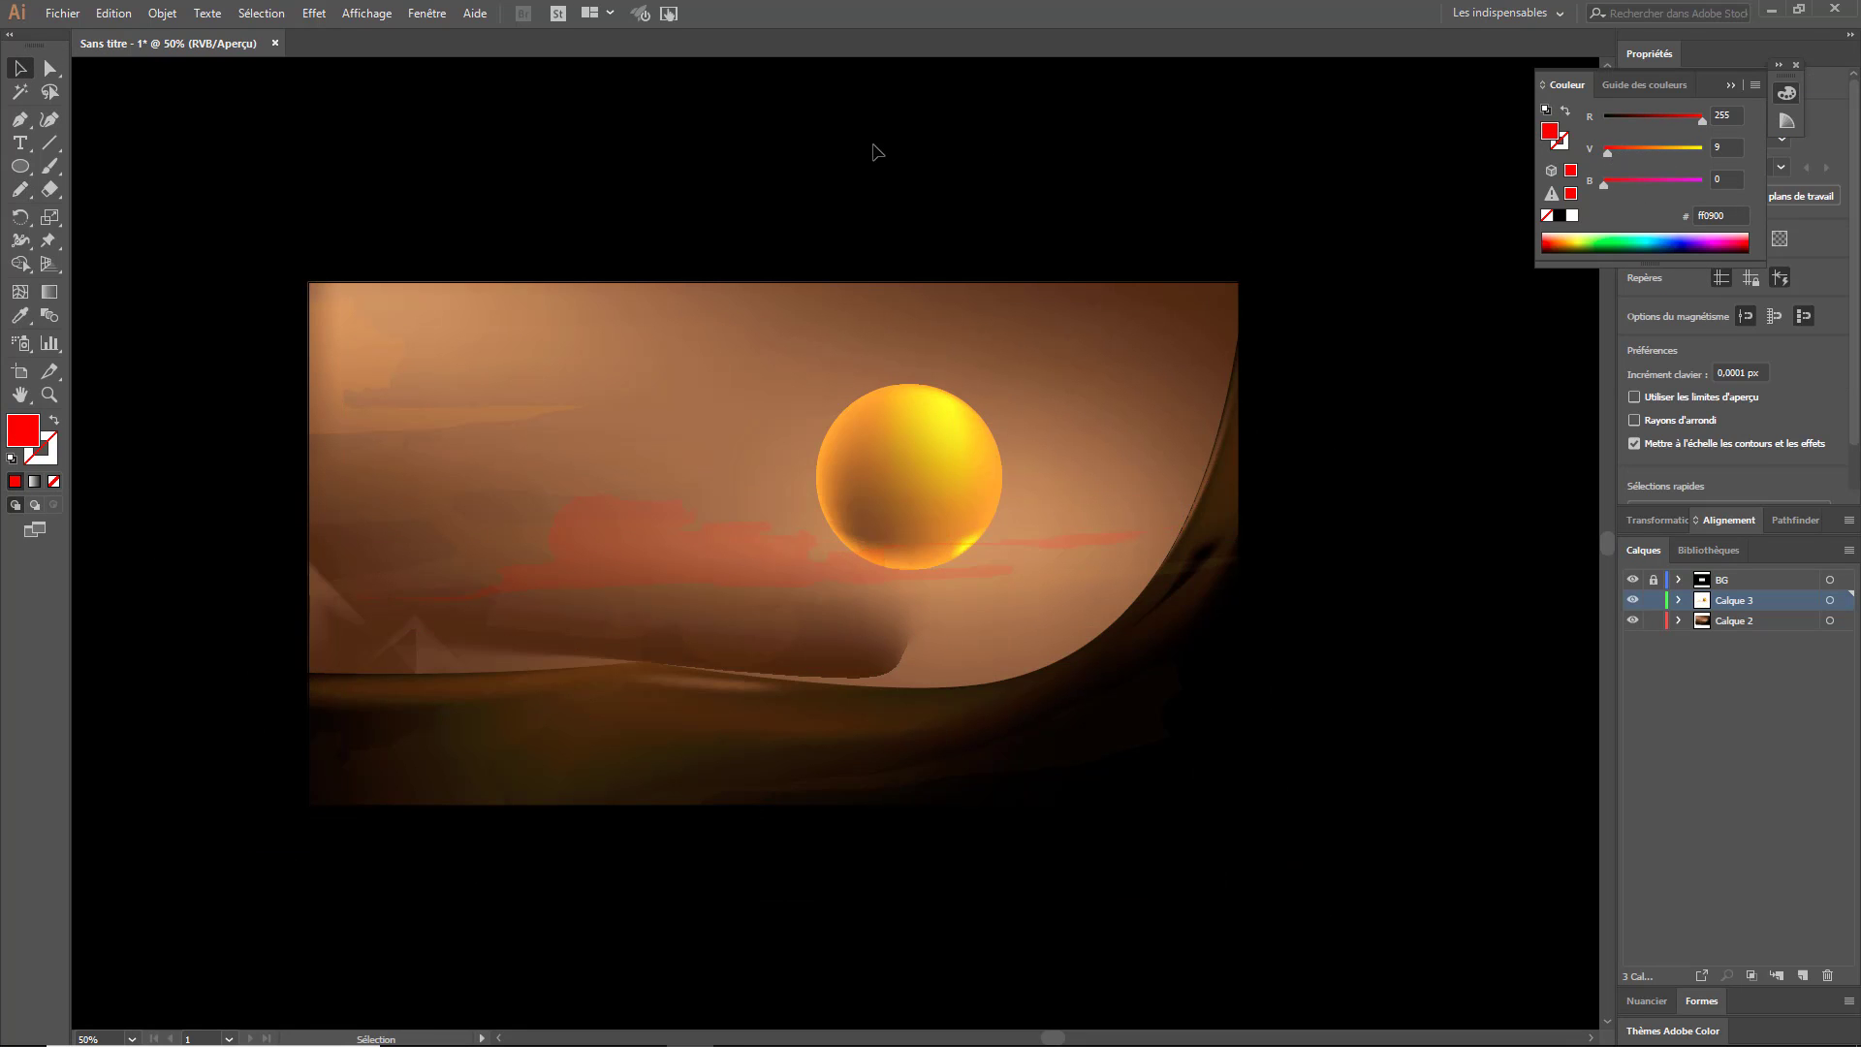
pyautogui.moveTo(690, 550); pyautogui.dragTo(715, 532)
pyautogui.click(1636, 266)
pyautogui.click(1555, 364)
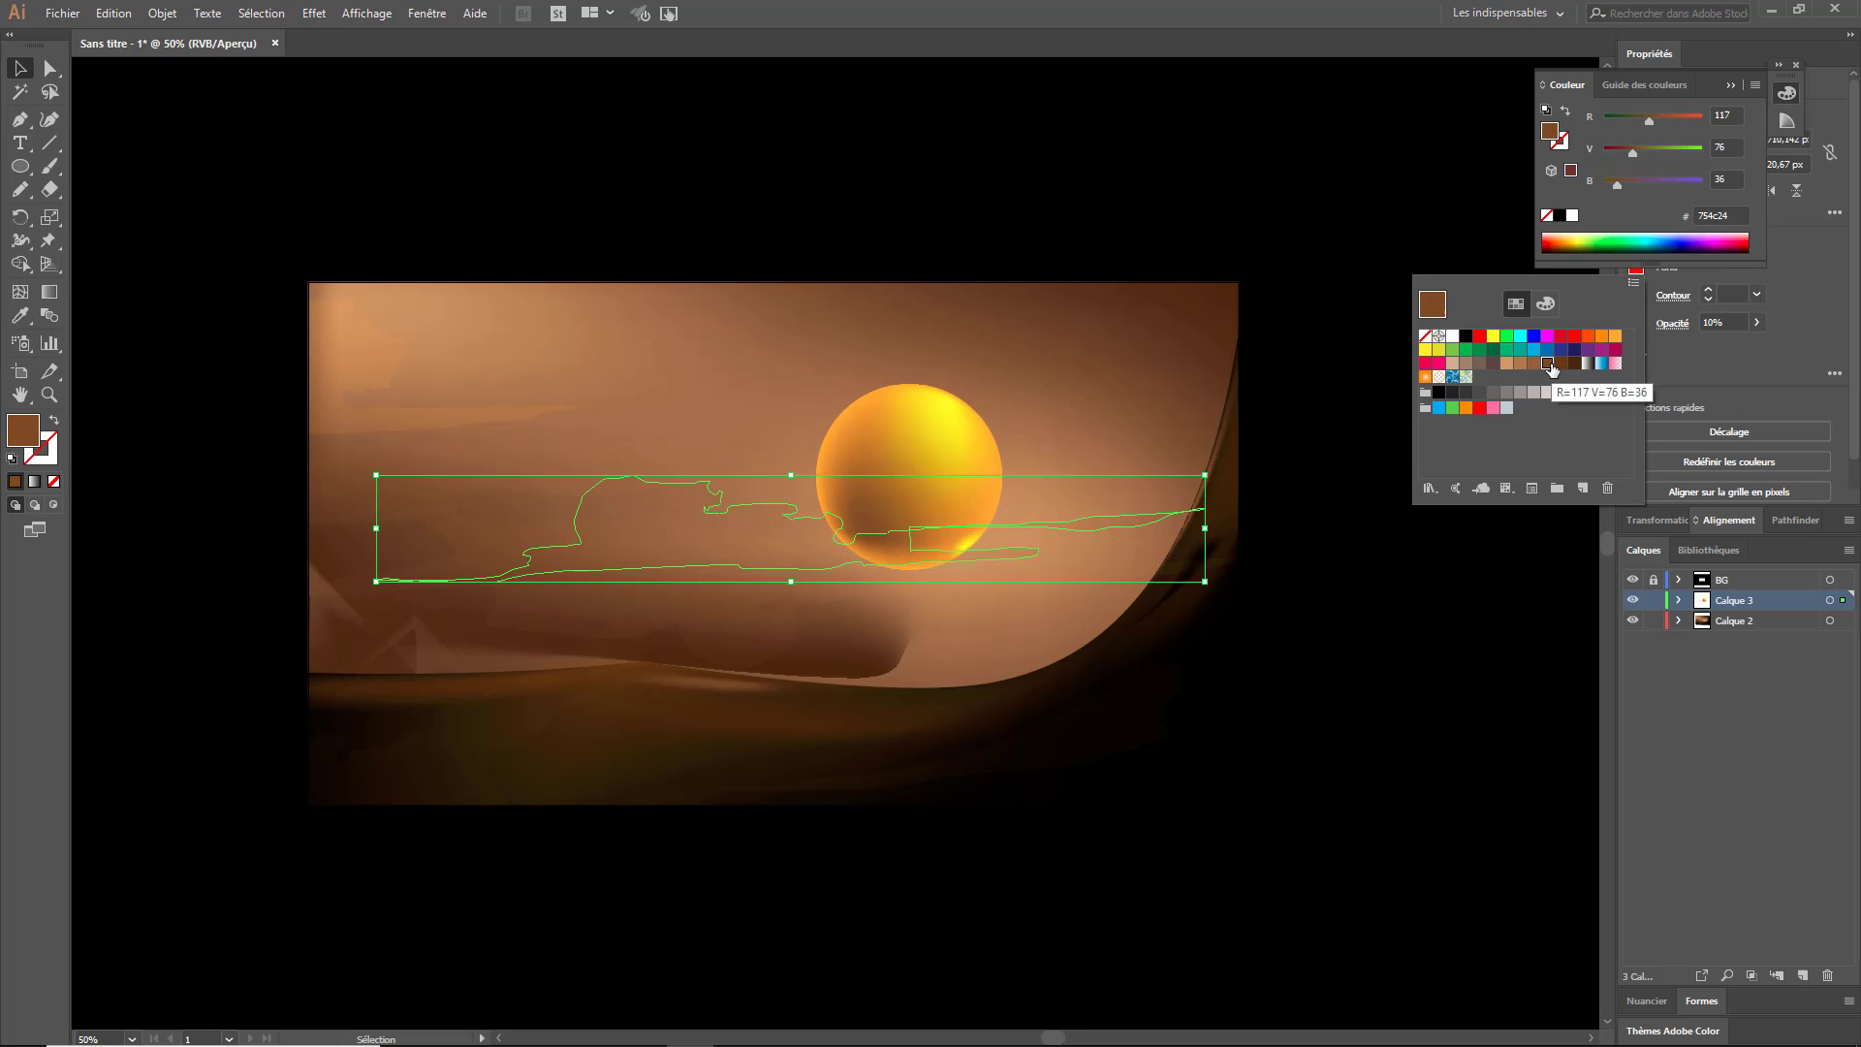
pyautogui.click(1488, 608)
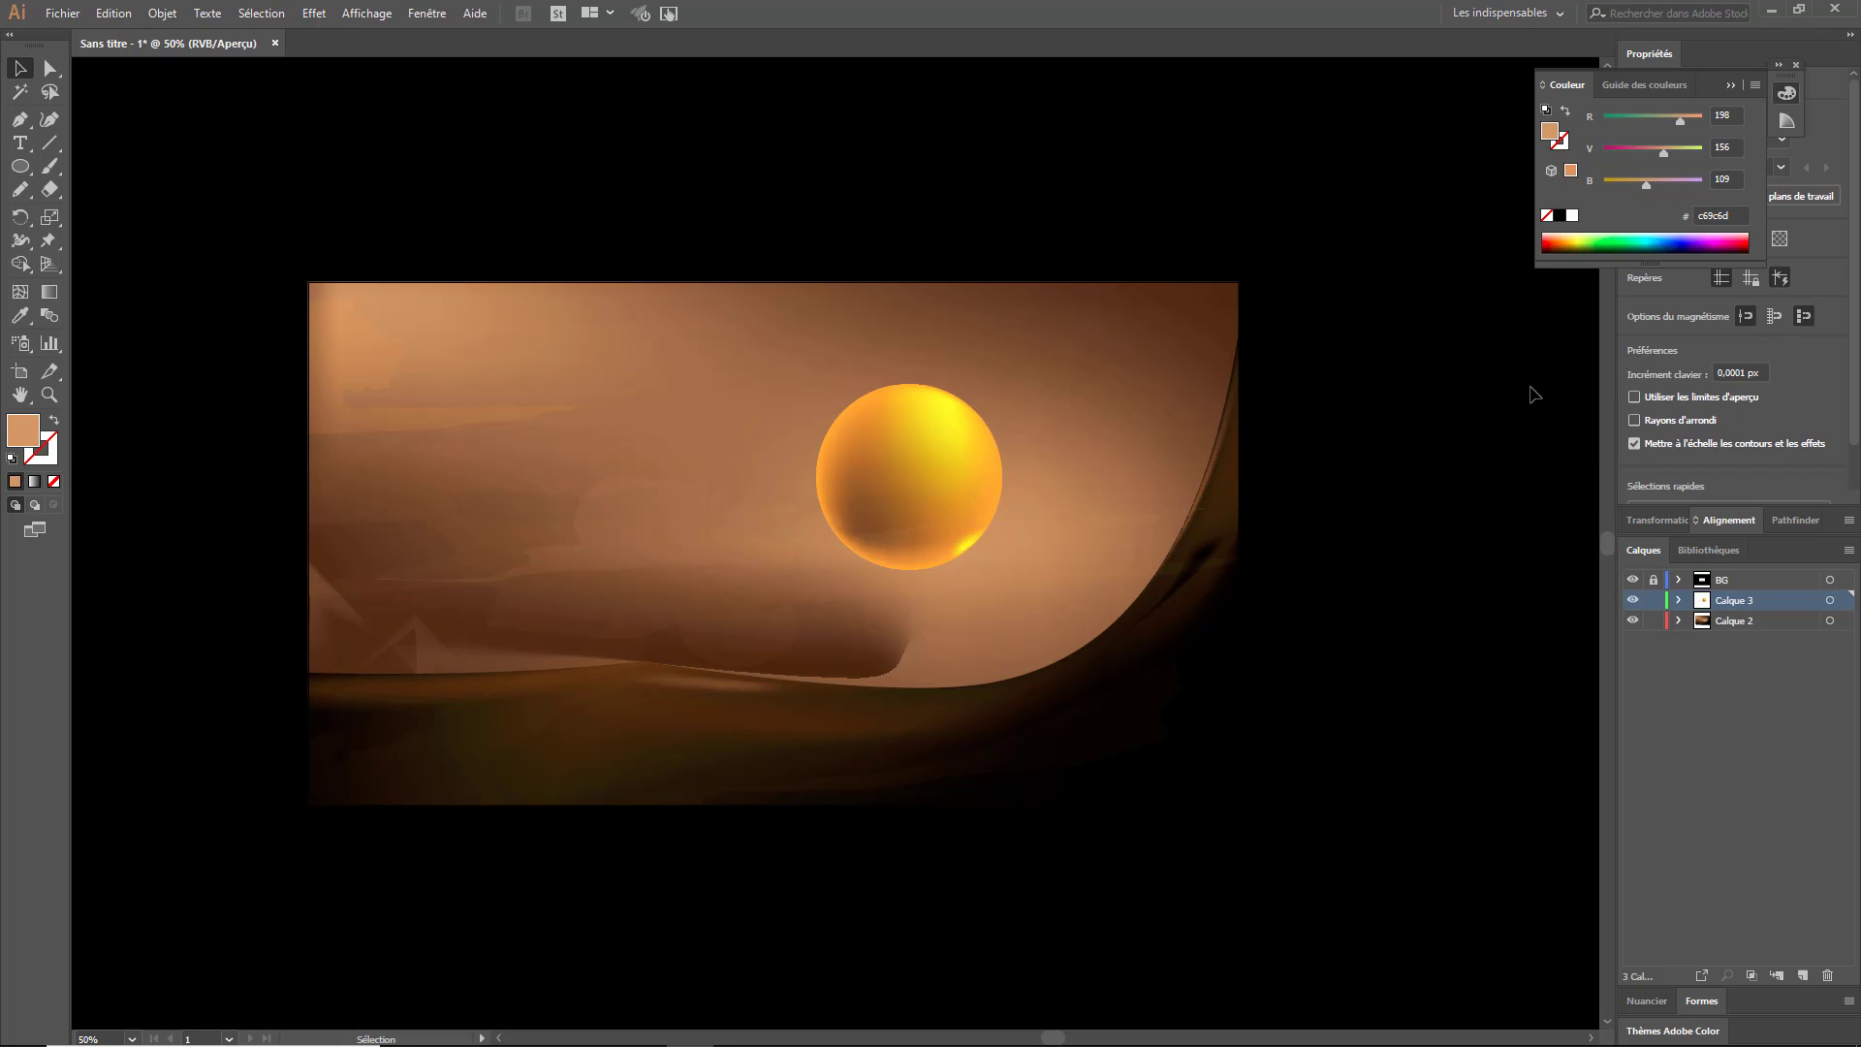
# - Draw a second faint tan cloud above the sun with lowered opacity
pyautogui.press('n')
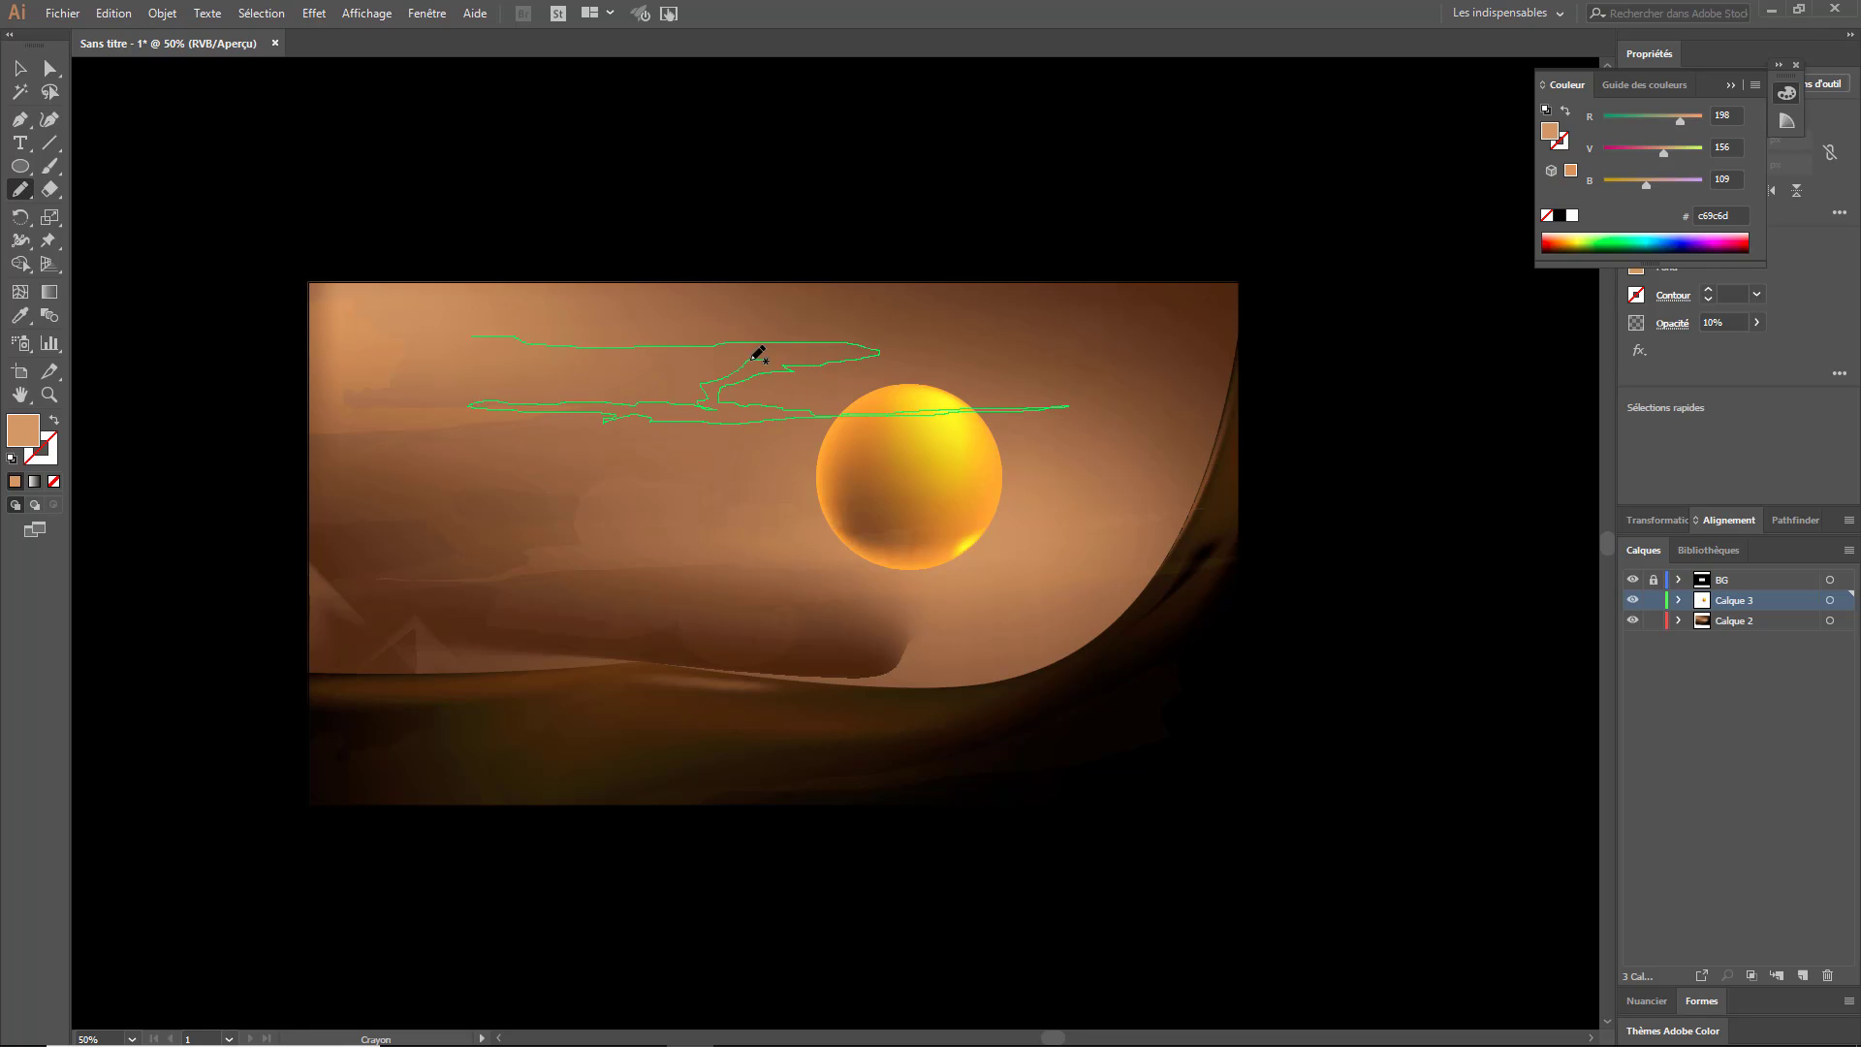
pyautogui.moveTo(478, 328); pyautogui.dragTo(475, 331)
pyautogui.press('v')
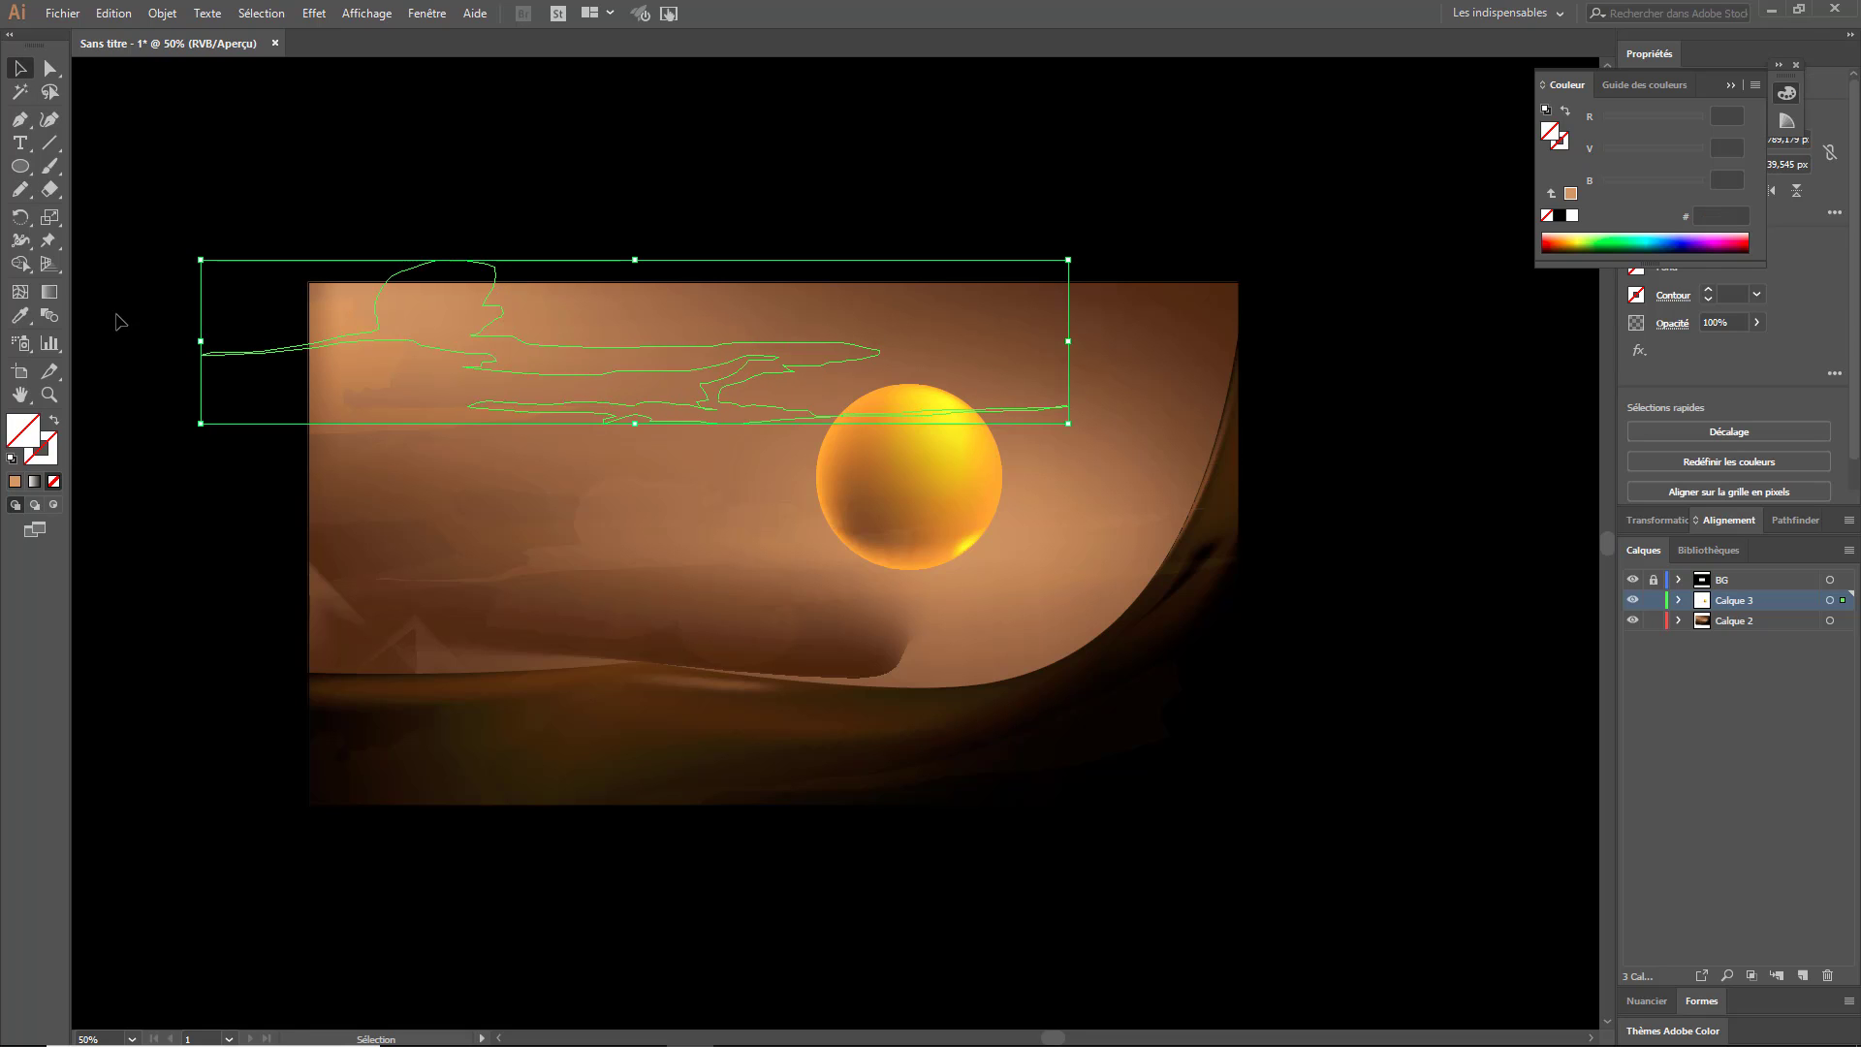
pyautogui.click(469, 165)
pyautogui.click(404, 299)
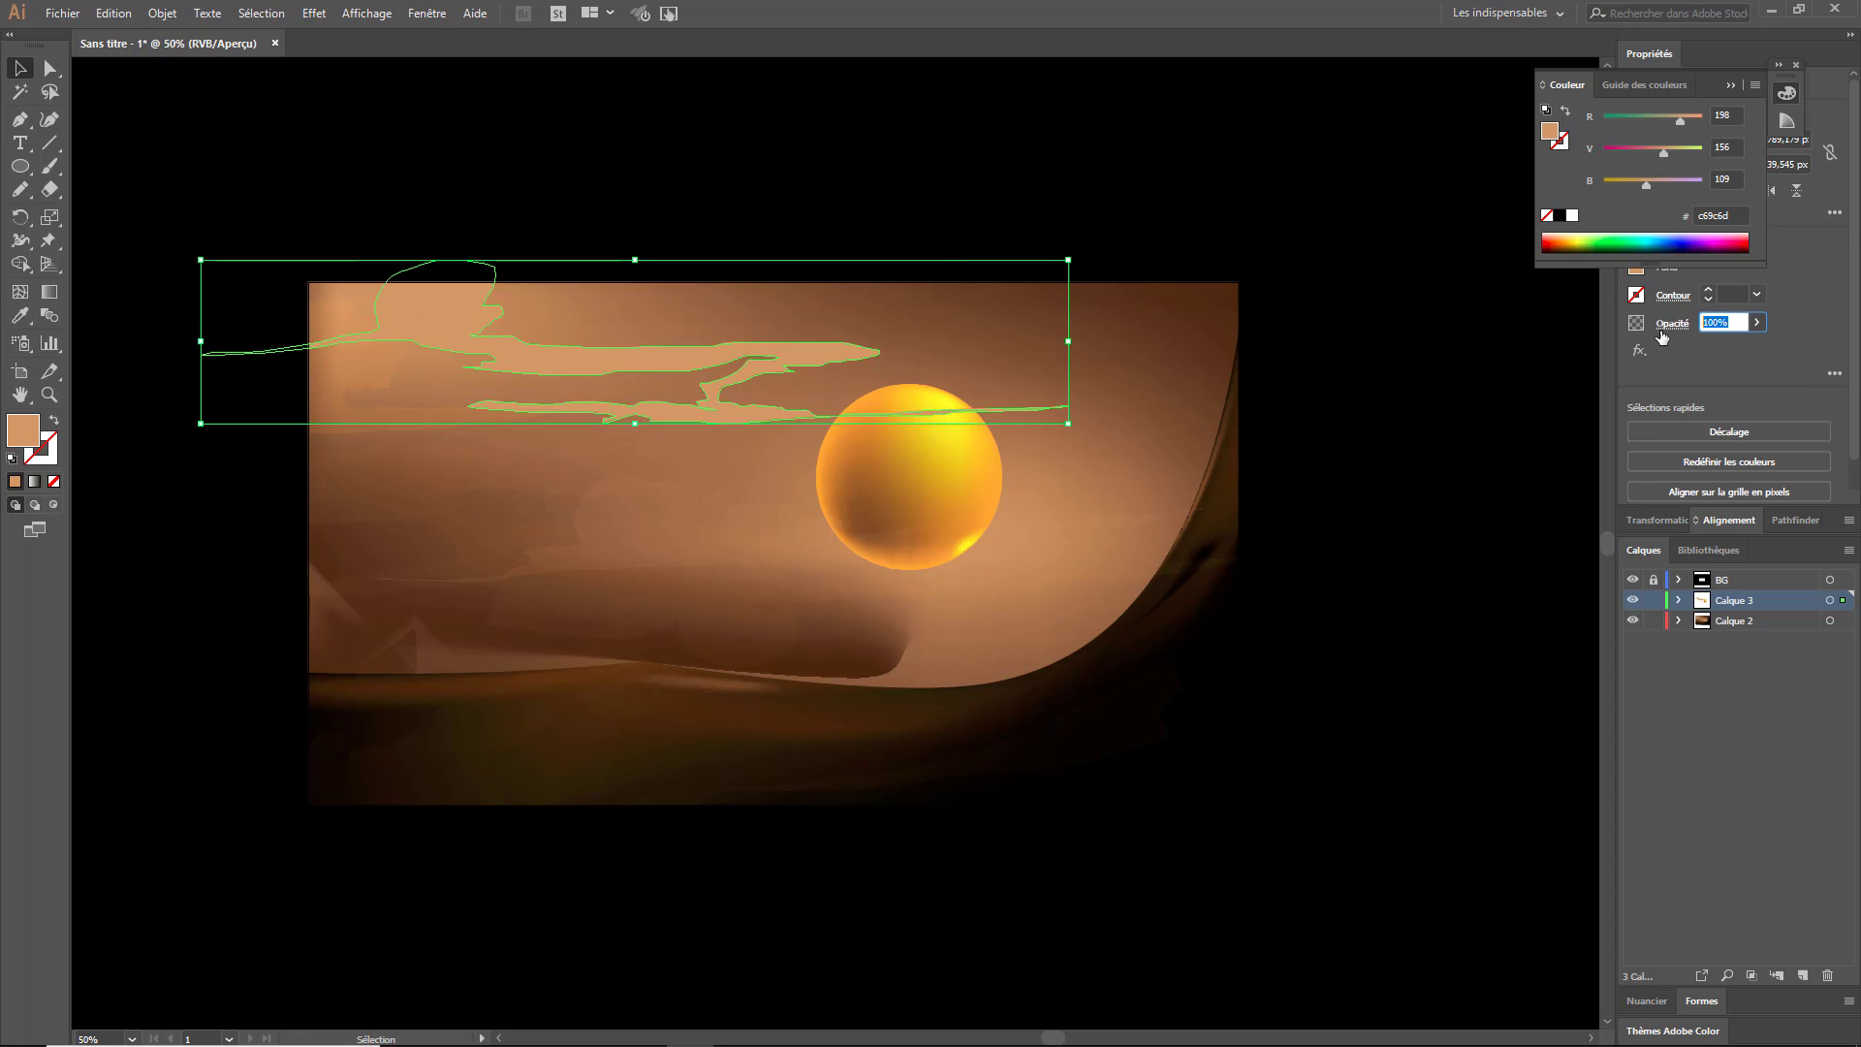
pyautogui.click(783, 153)
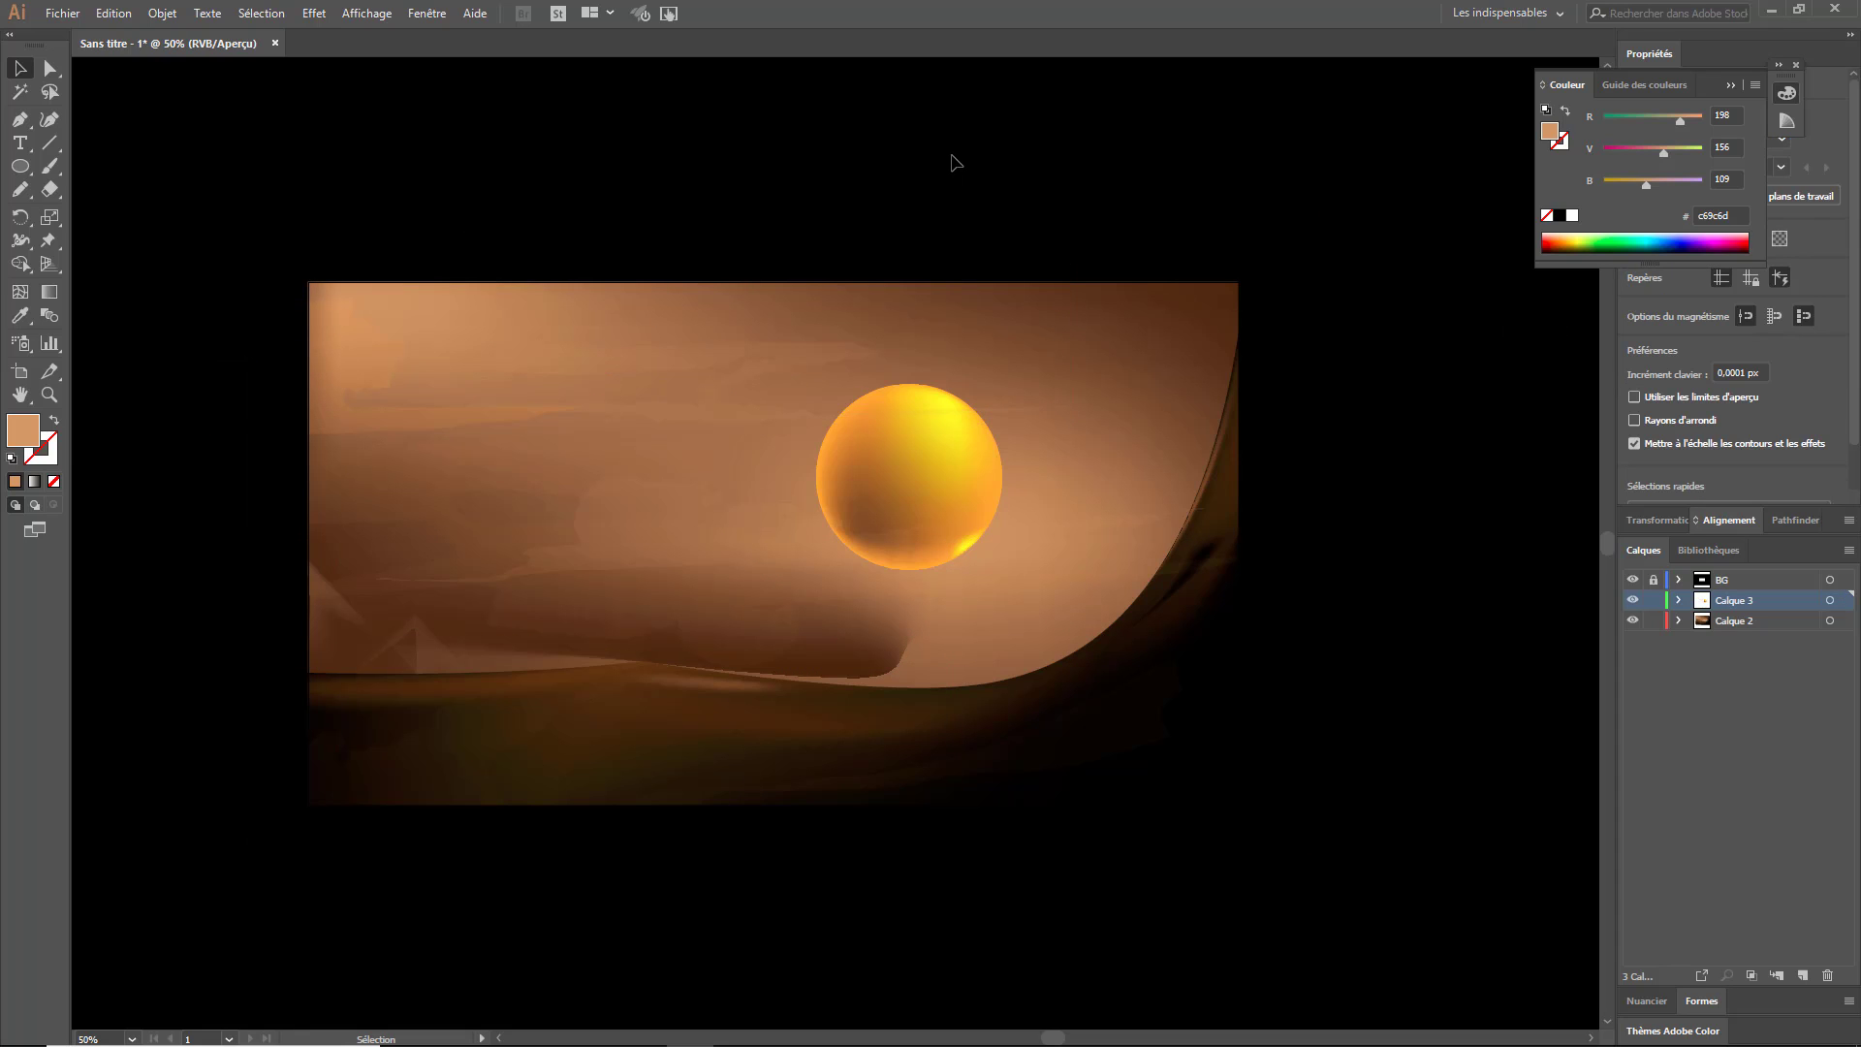
# - Pen a closed curved band along the dune crest from the right edge to the left edge
pyautogui.click(1254, 269)
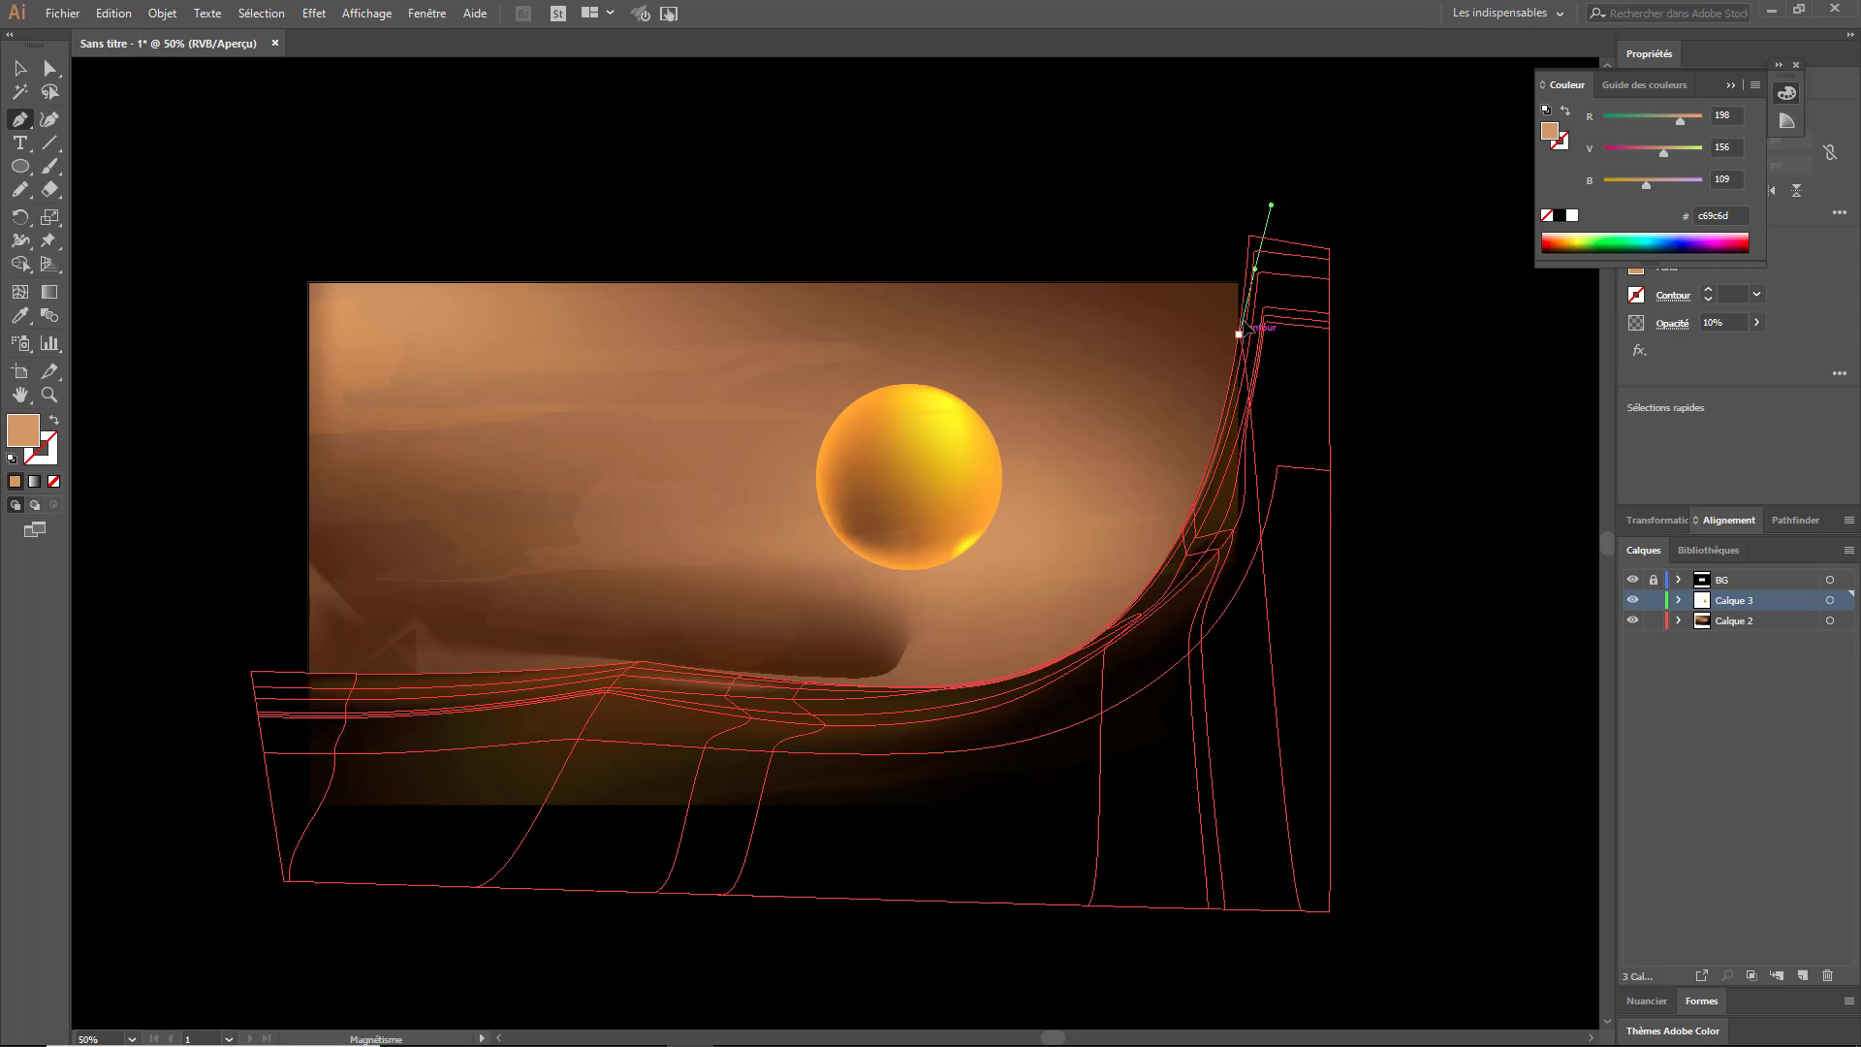
pyautogui.moveTo(1002, 678); pyautogui.dragTo(788, 739)
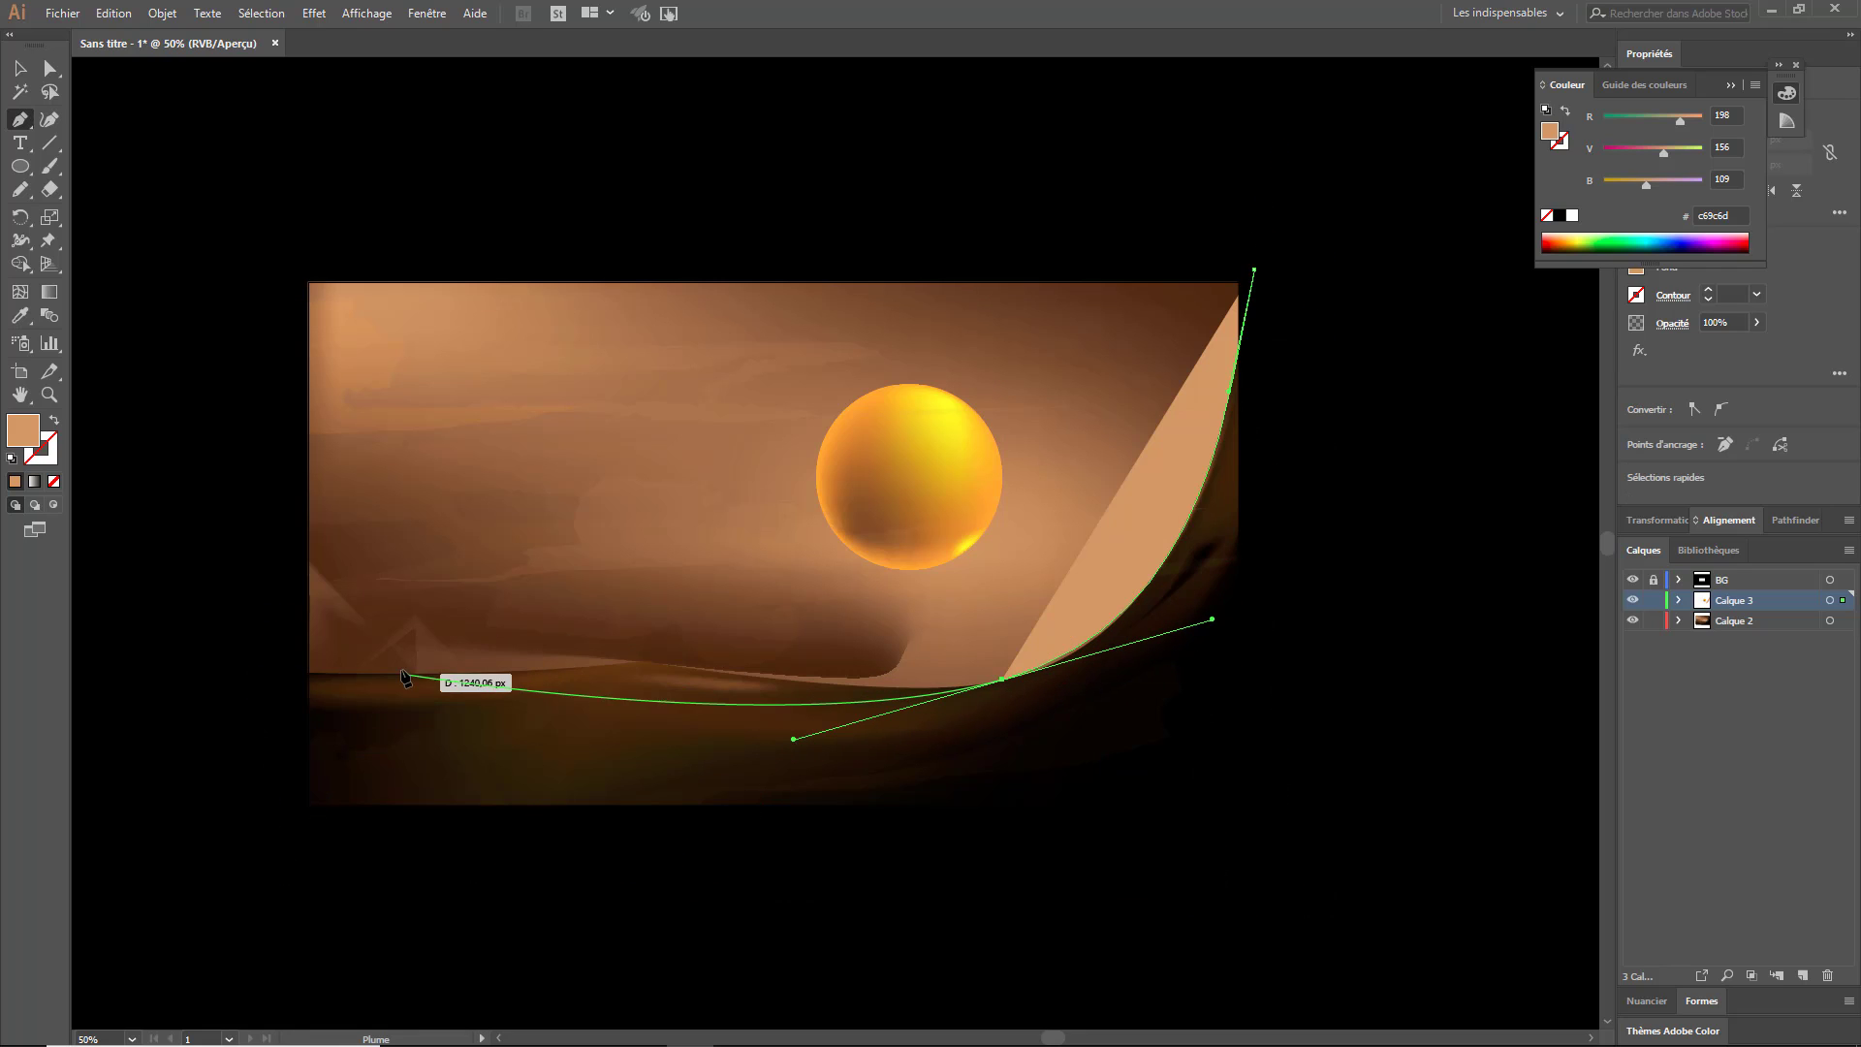
pyautogui.moveTo(789, 740); pyautogui.dragTo(659, 673)
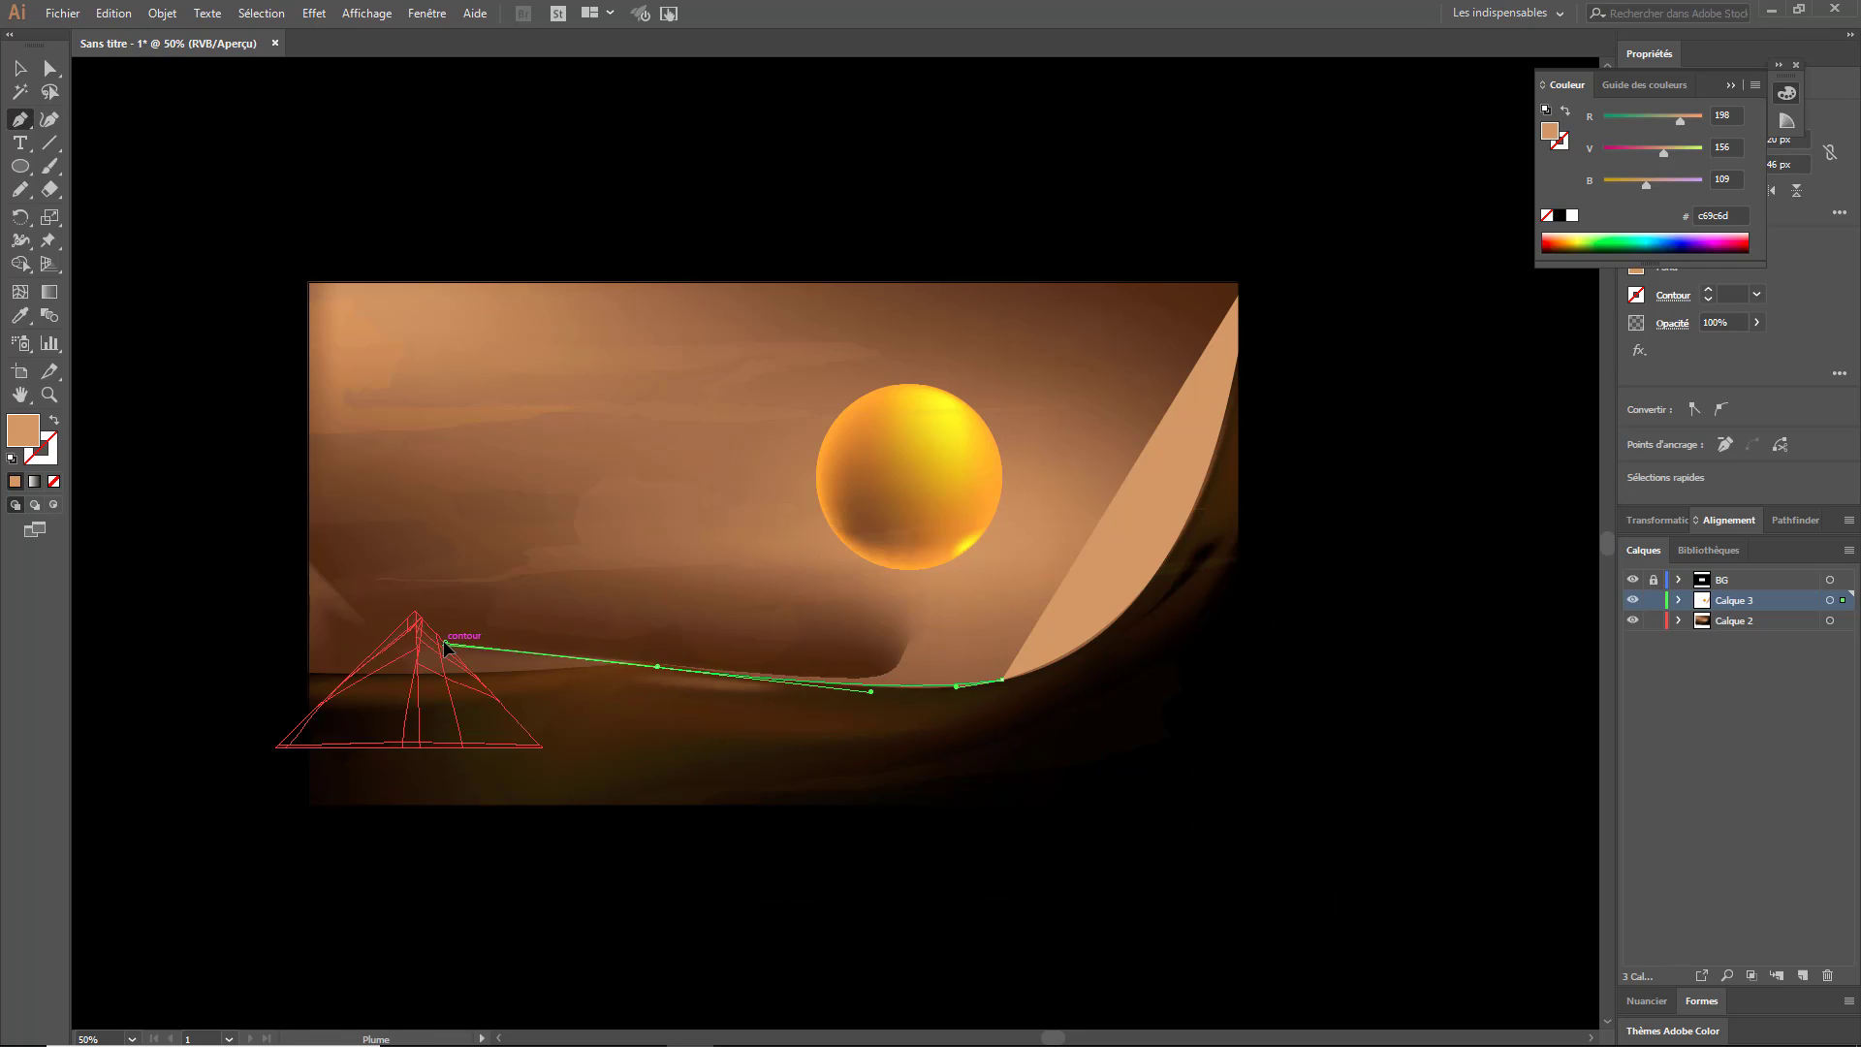
pyautogui.click(276, 685)
pyautogui.moveTo(773, 686); pyautogui.dragTo(855, 698)
pyautogui.moveTo(329, 715)
pyautogui.mouseDown()
pyautogui.moveTo(1017, 696)
pyautogui.moveTo(1219, 533)
pyautogui.moveTo(1246, 388)
pyautogui.mouseUp()
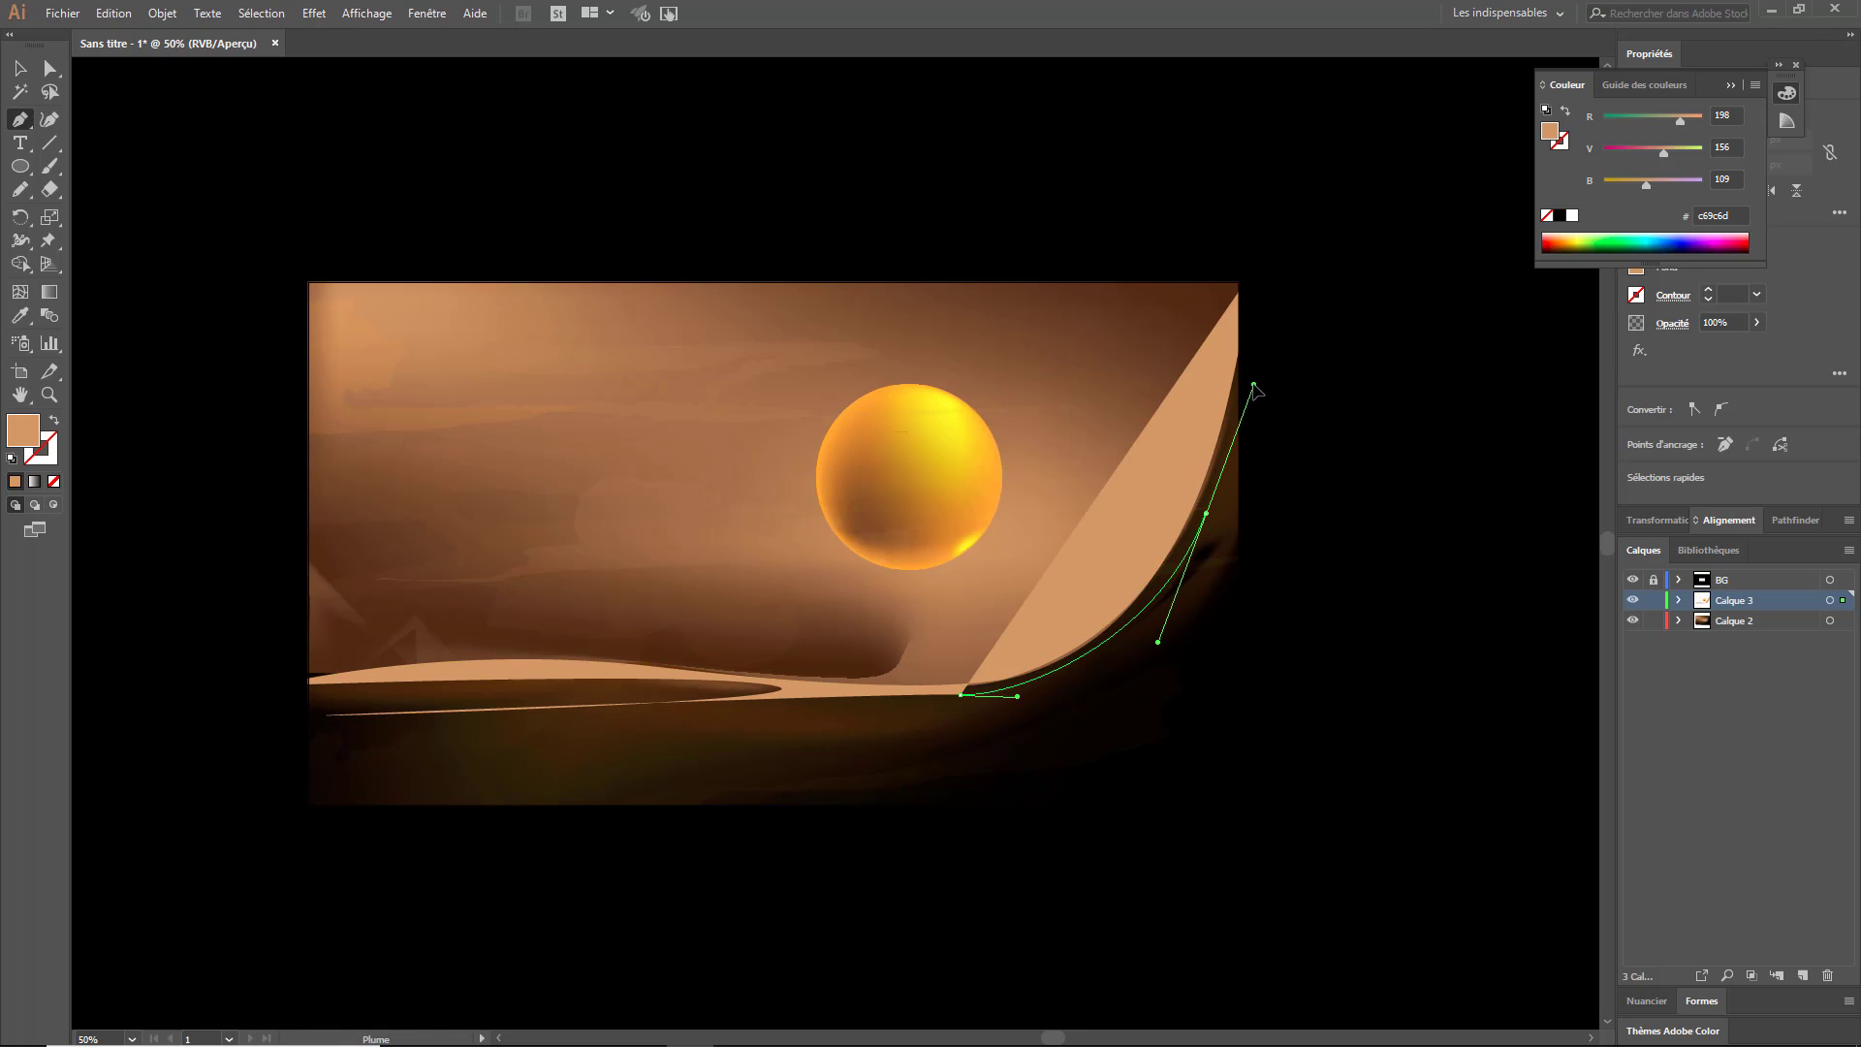
pyautogui.click(1254, 269)
pyautogui.press('v')
pyautogui.click(227, 121)
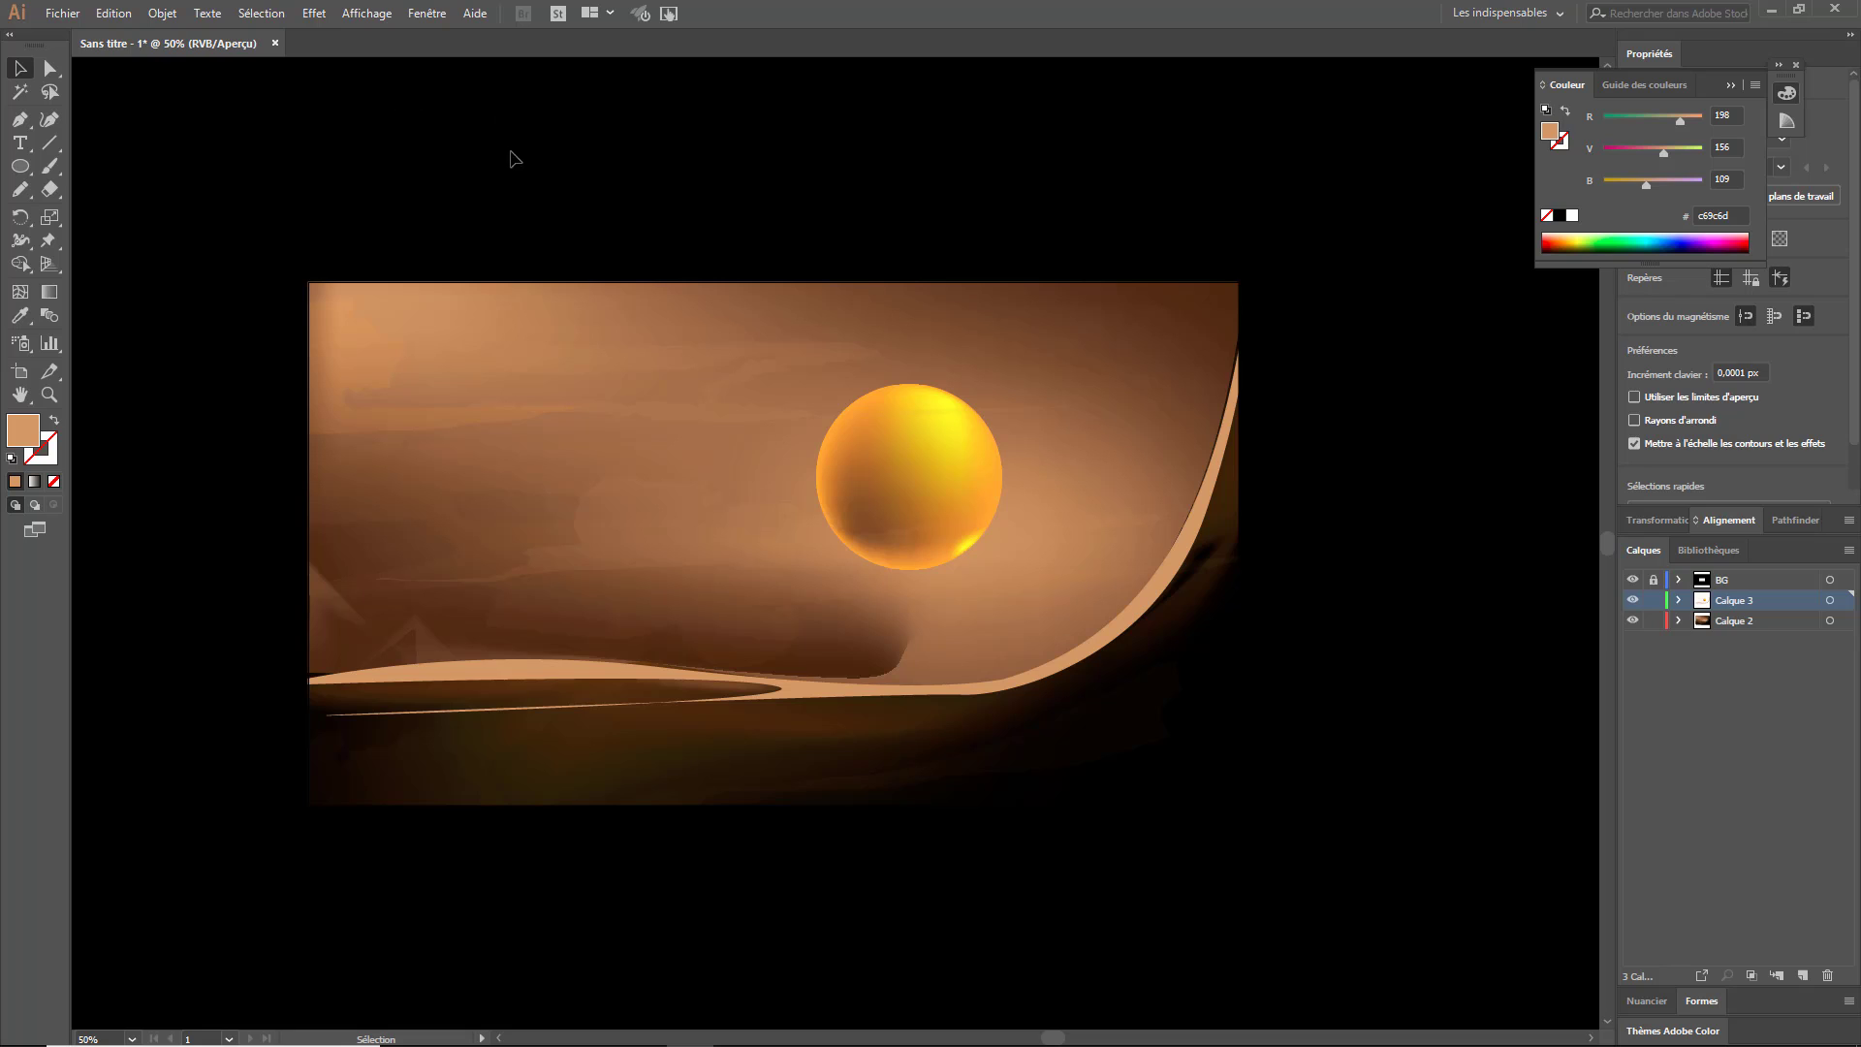
# - Fill the crest band orange and set its opacity to 45%
pyautogui.click(1163, 582)
pyautogui.click(1582, 235)
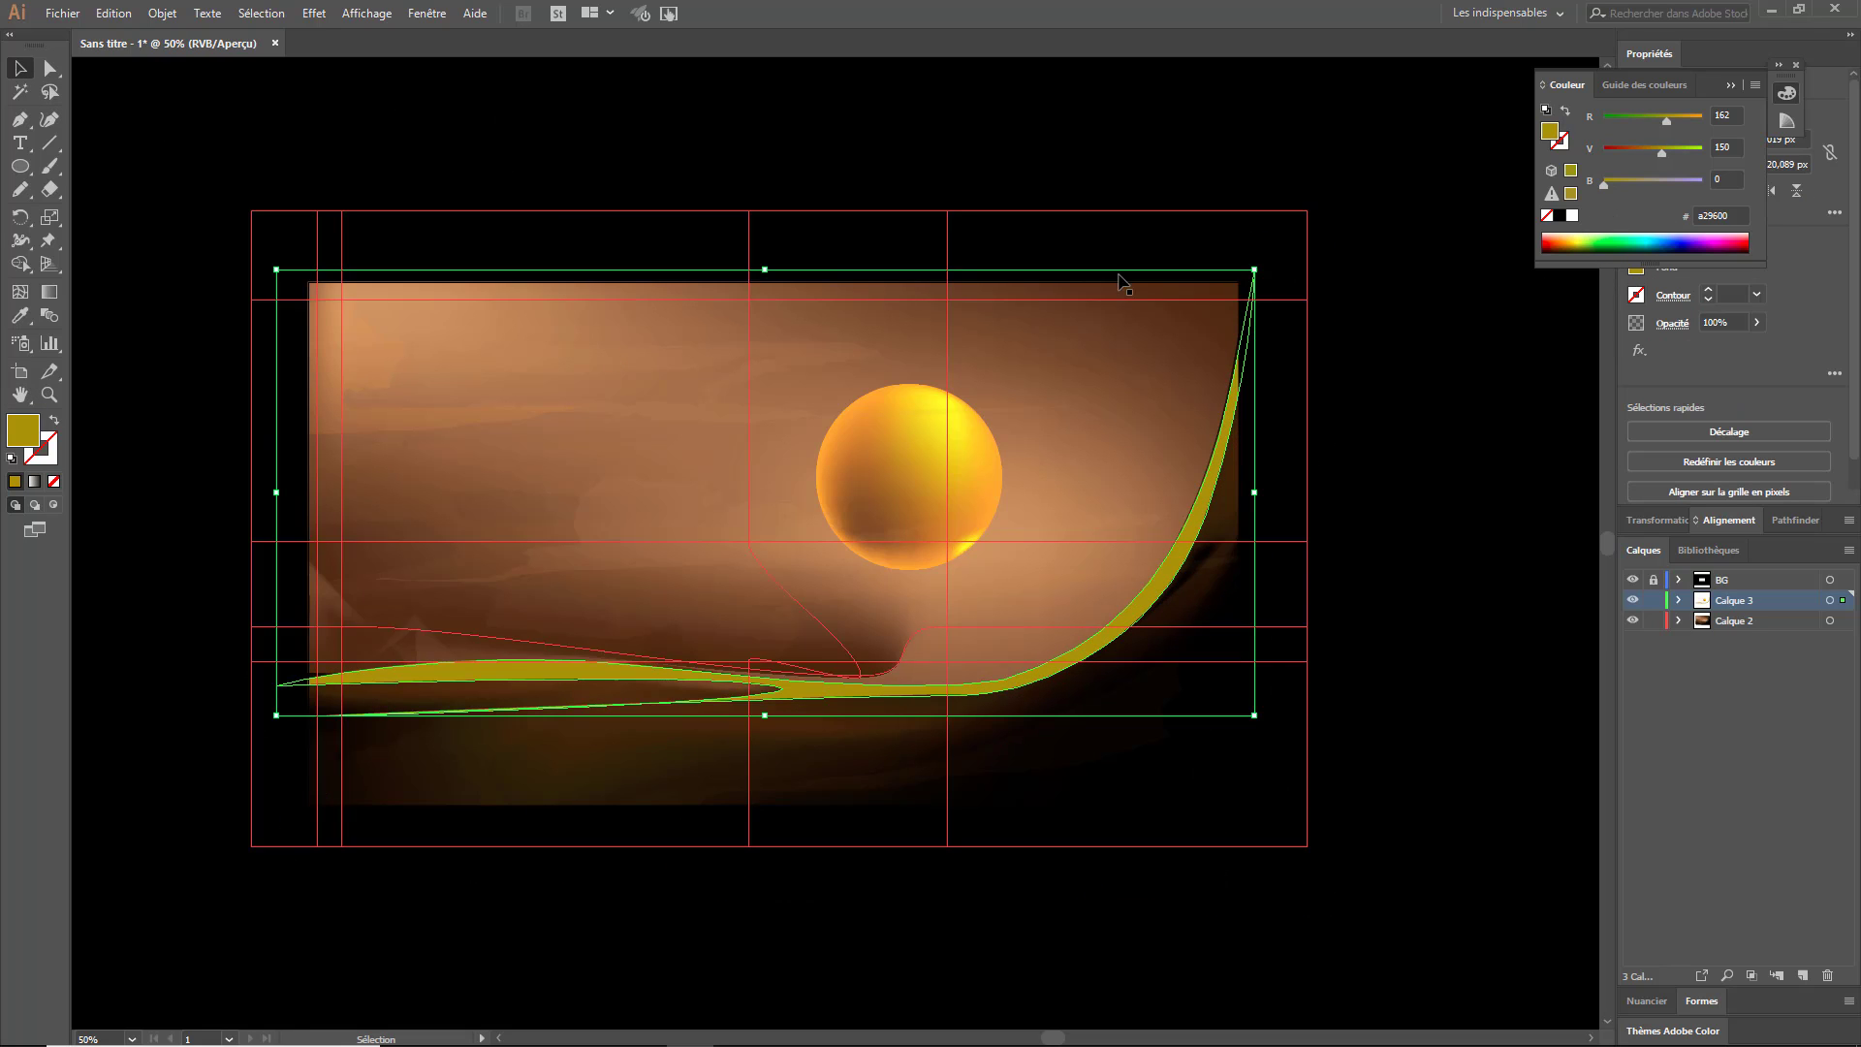
pyautogui.hotkey('ctrl', 'z')
pyautogui.click(1636, 266)
pyautogui.click(1454, 334)
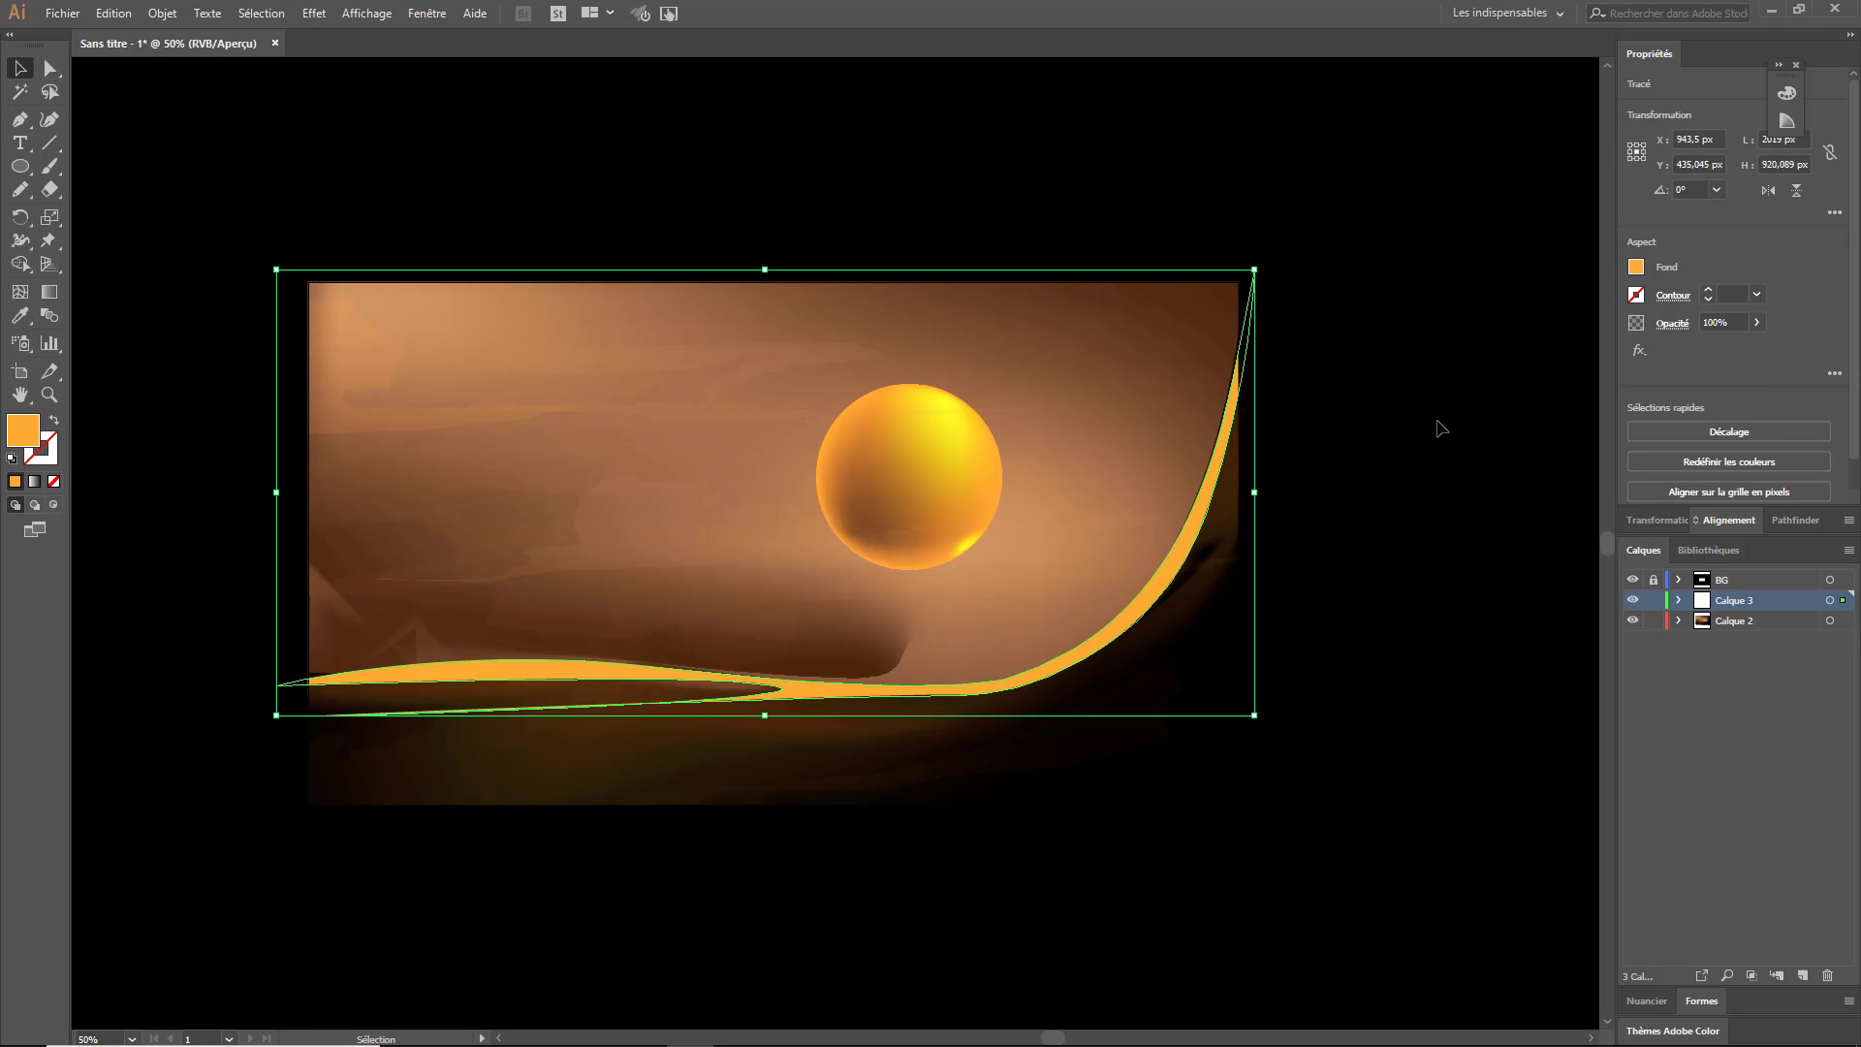
pyautogui.write('20')
pyautogui.press('Return')
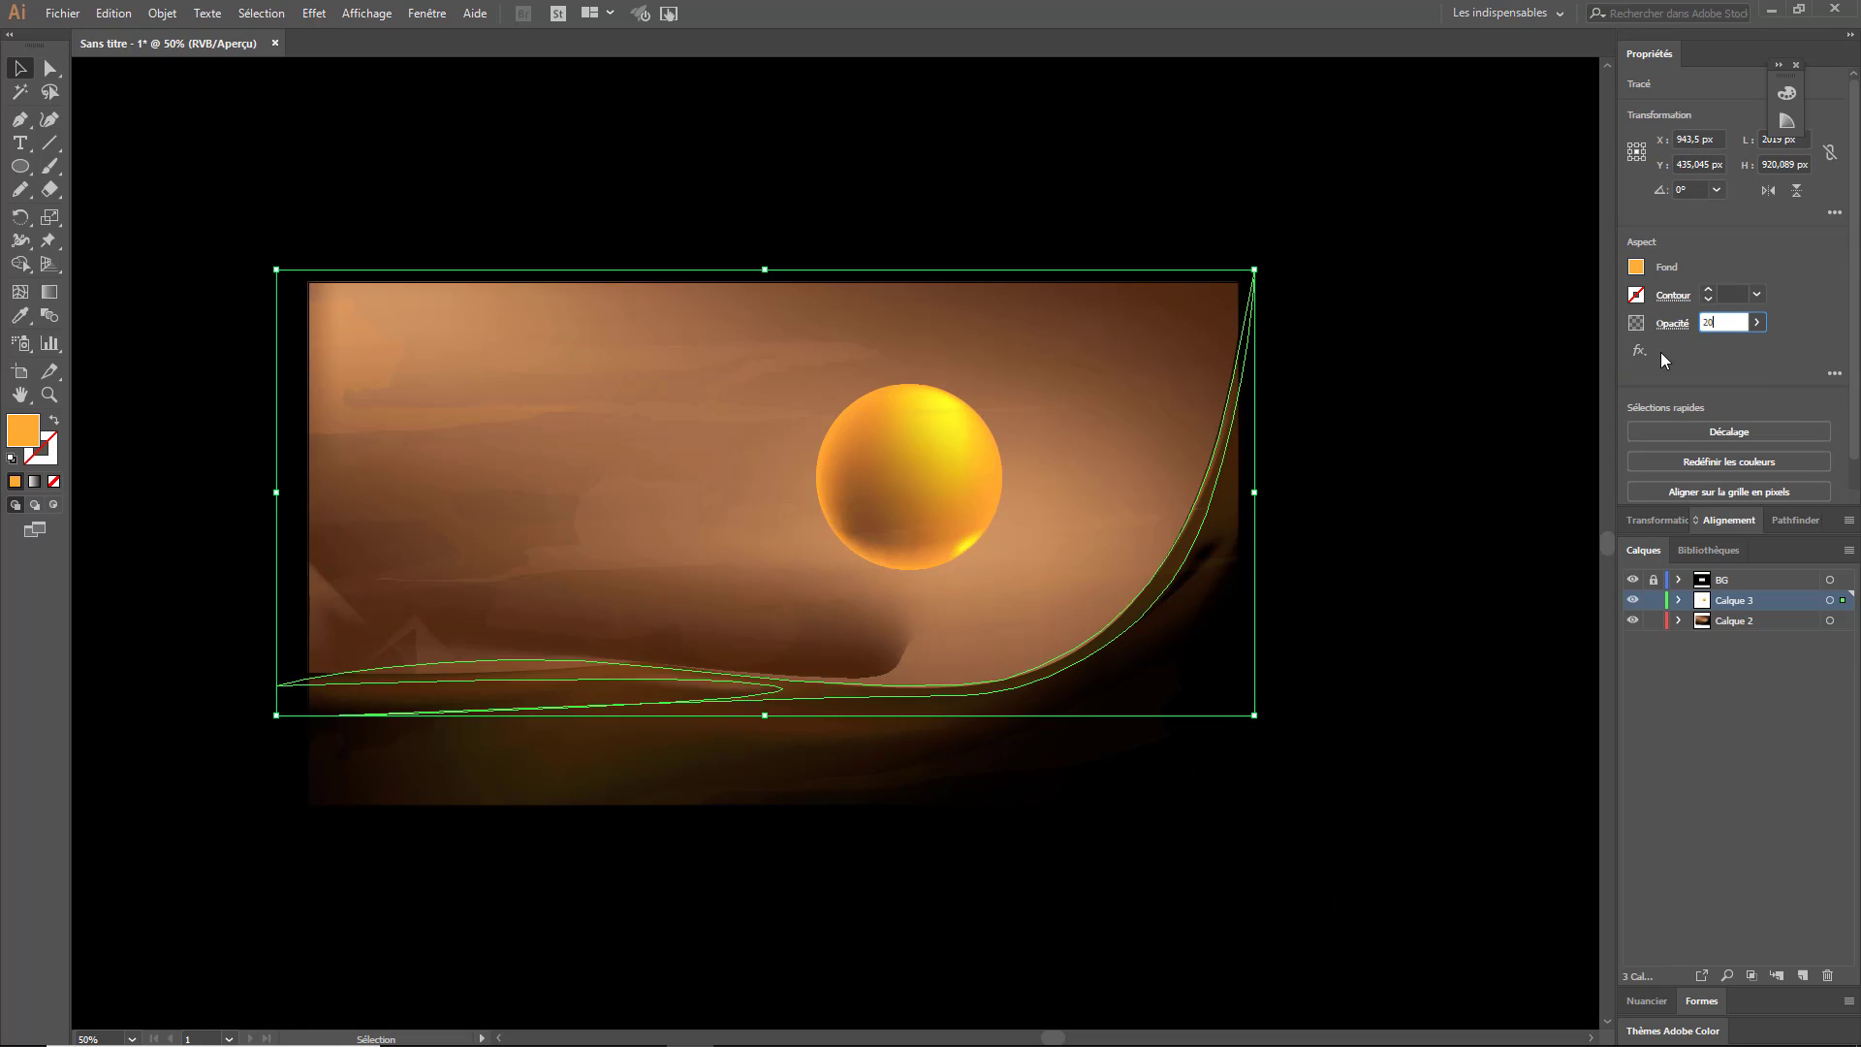
pyautogui.write('45')
pyautogui.press('Return')
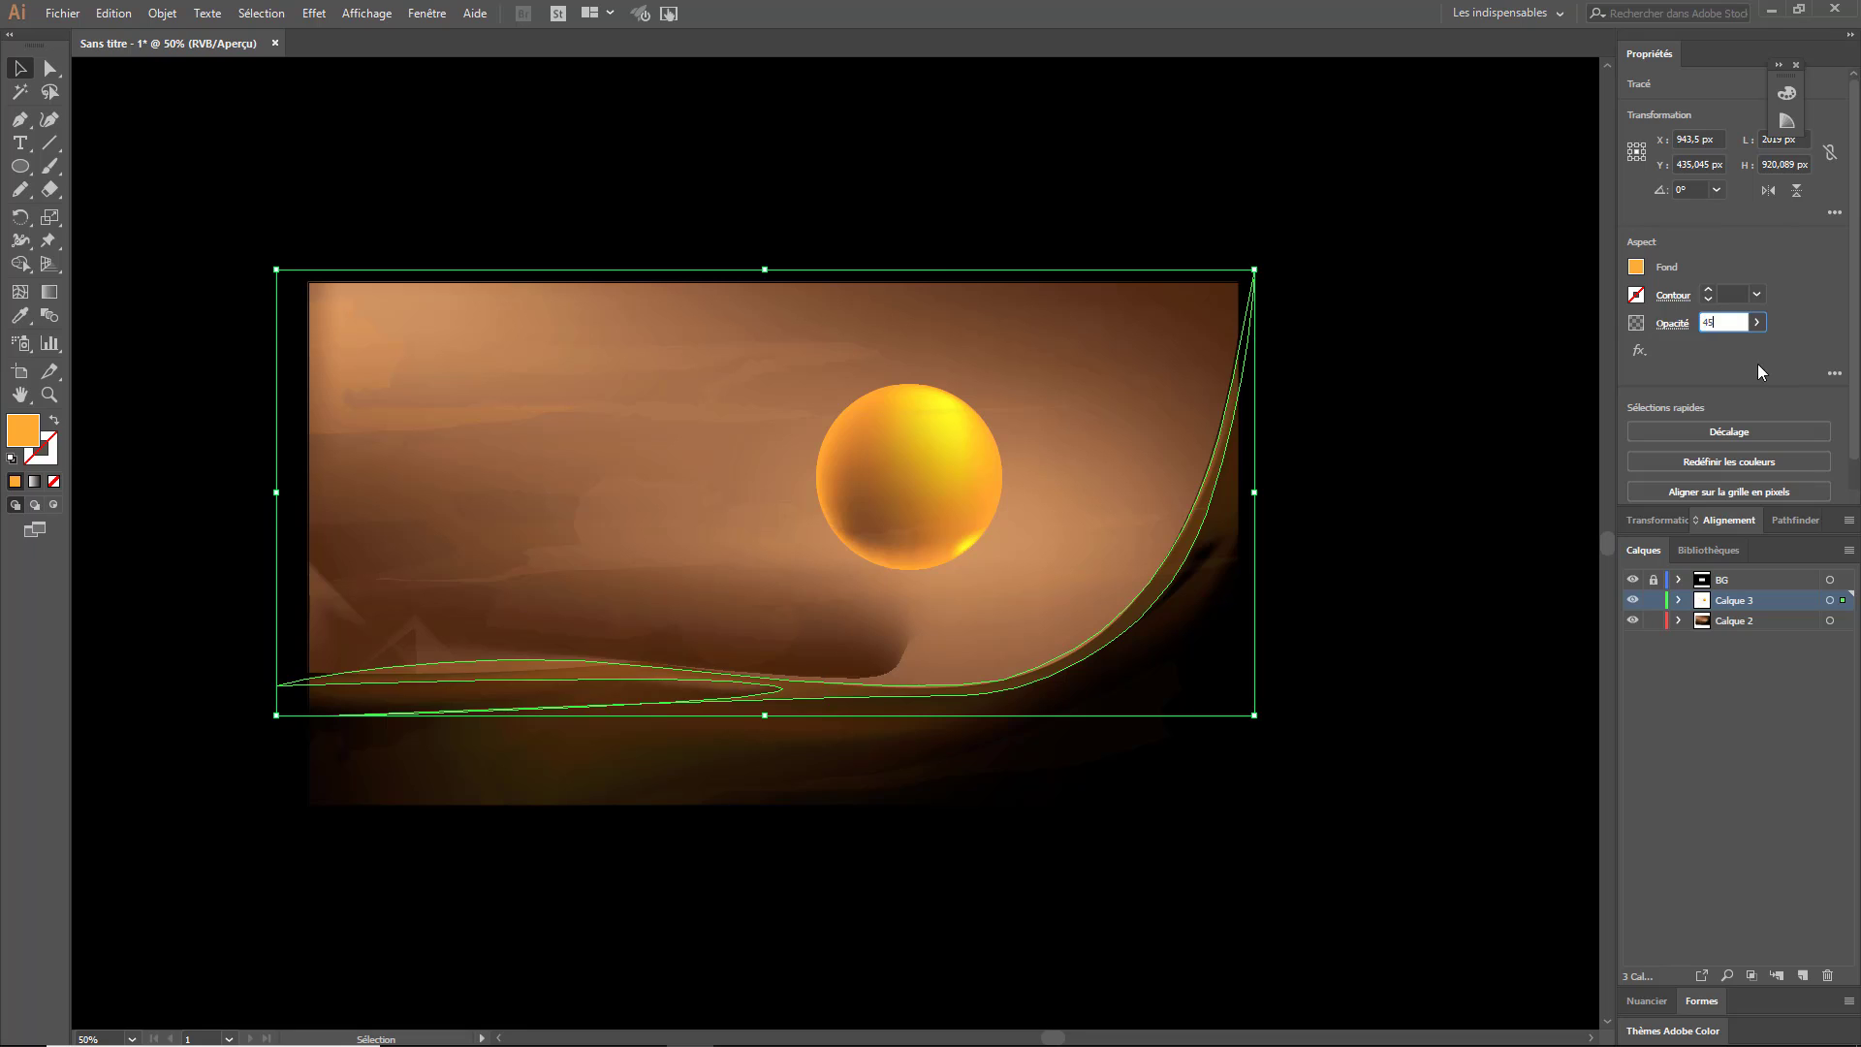
pyautogui.press('Return')
pyautogui.click(1500, 511)
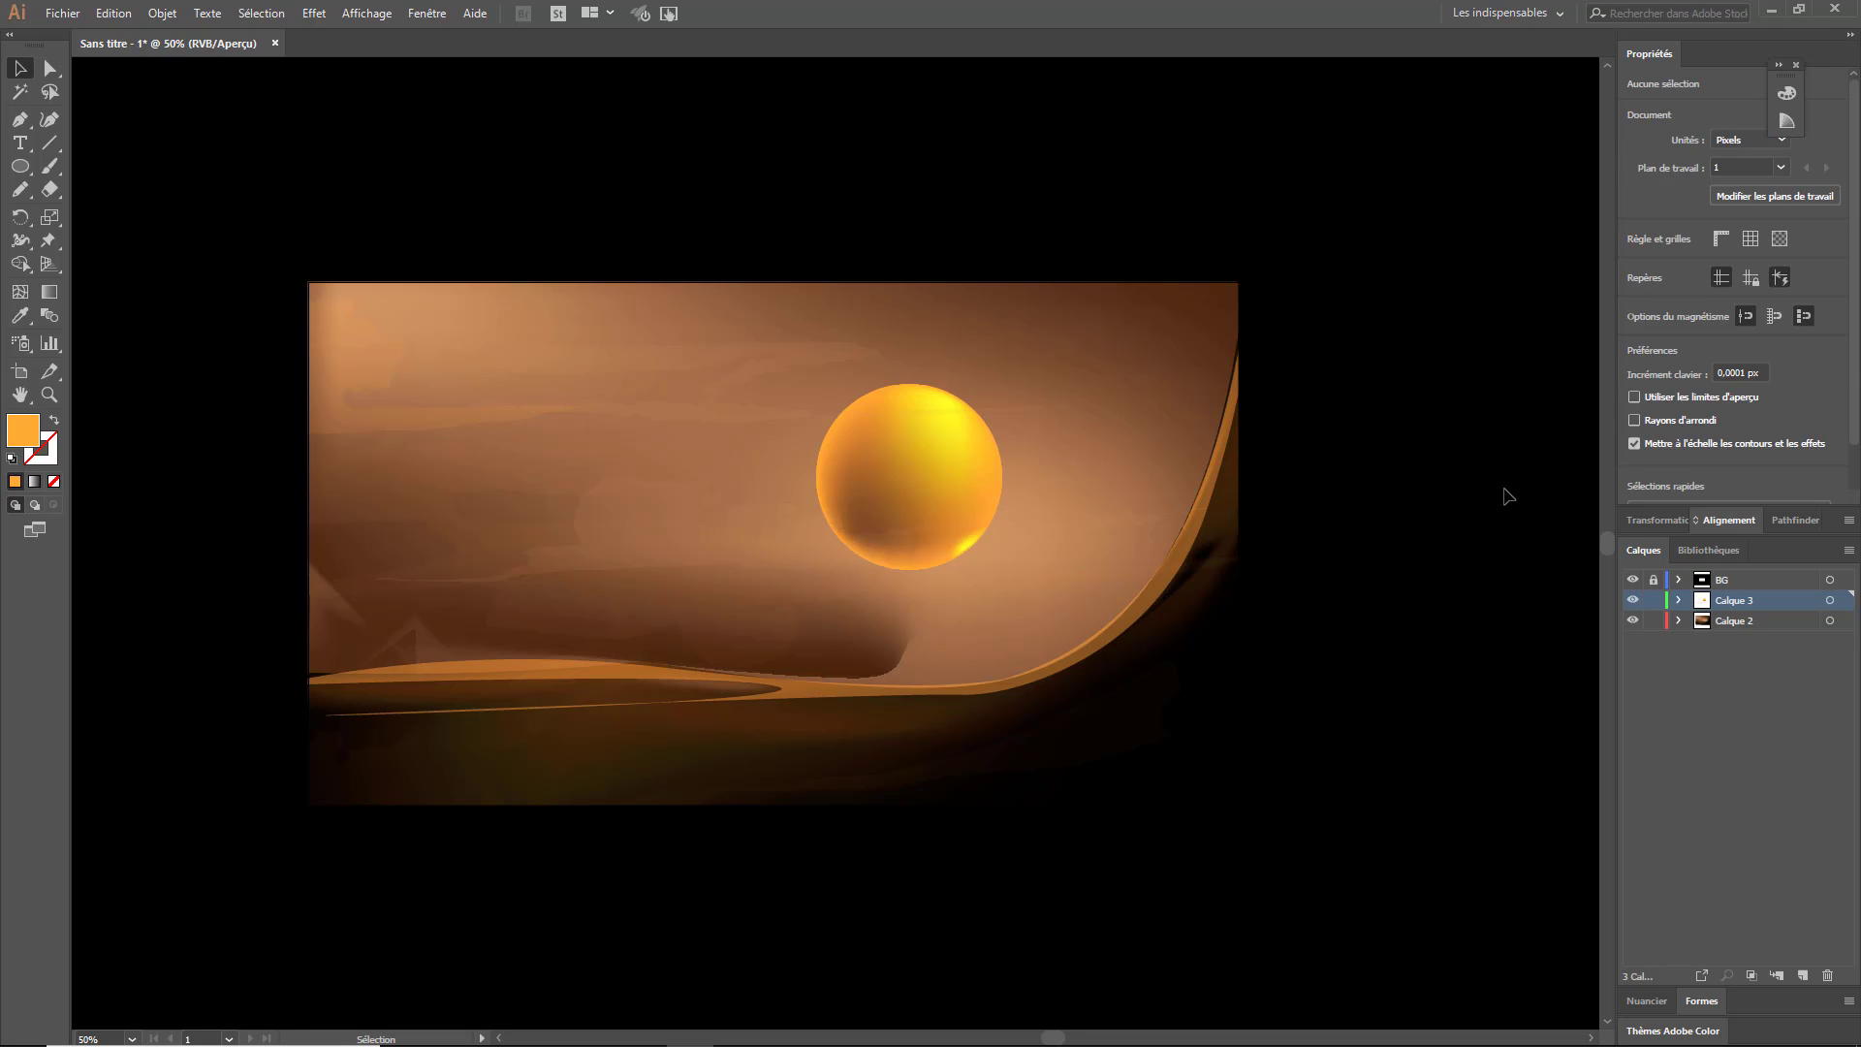
# - Duplicate a smaller sun copy at 5% opacity and move it to the top-right
pyautogui.moveTo(676, 519); pyautogui.dragTo(564, 365)
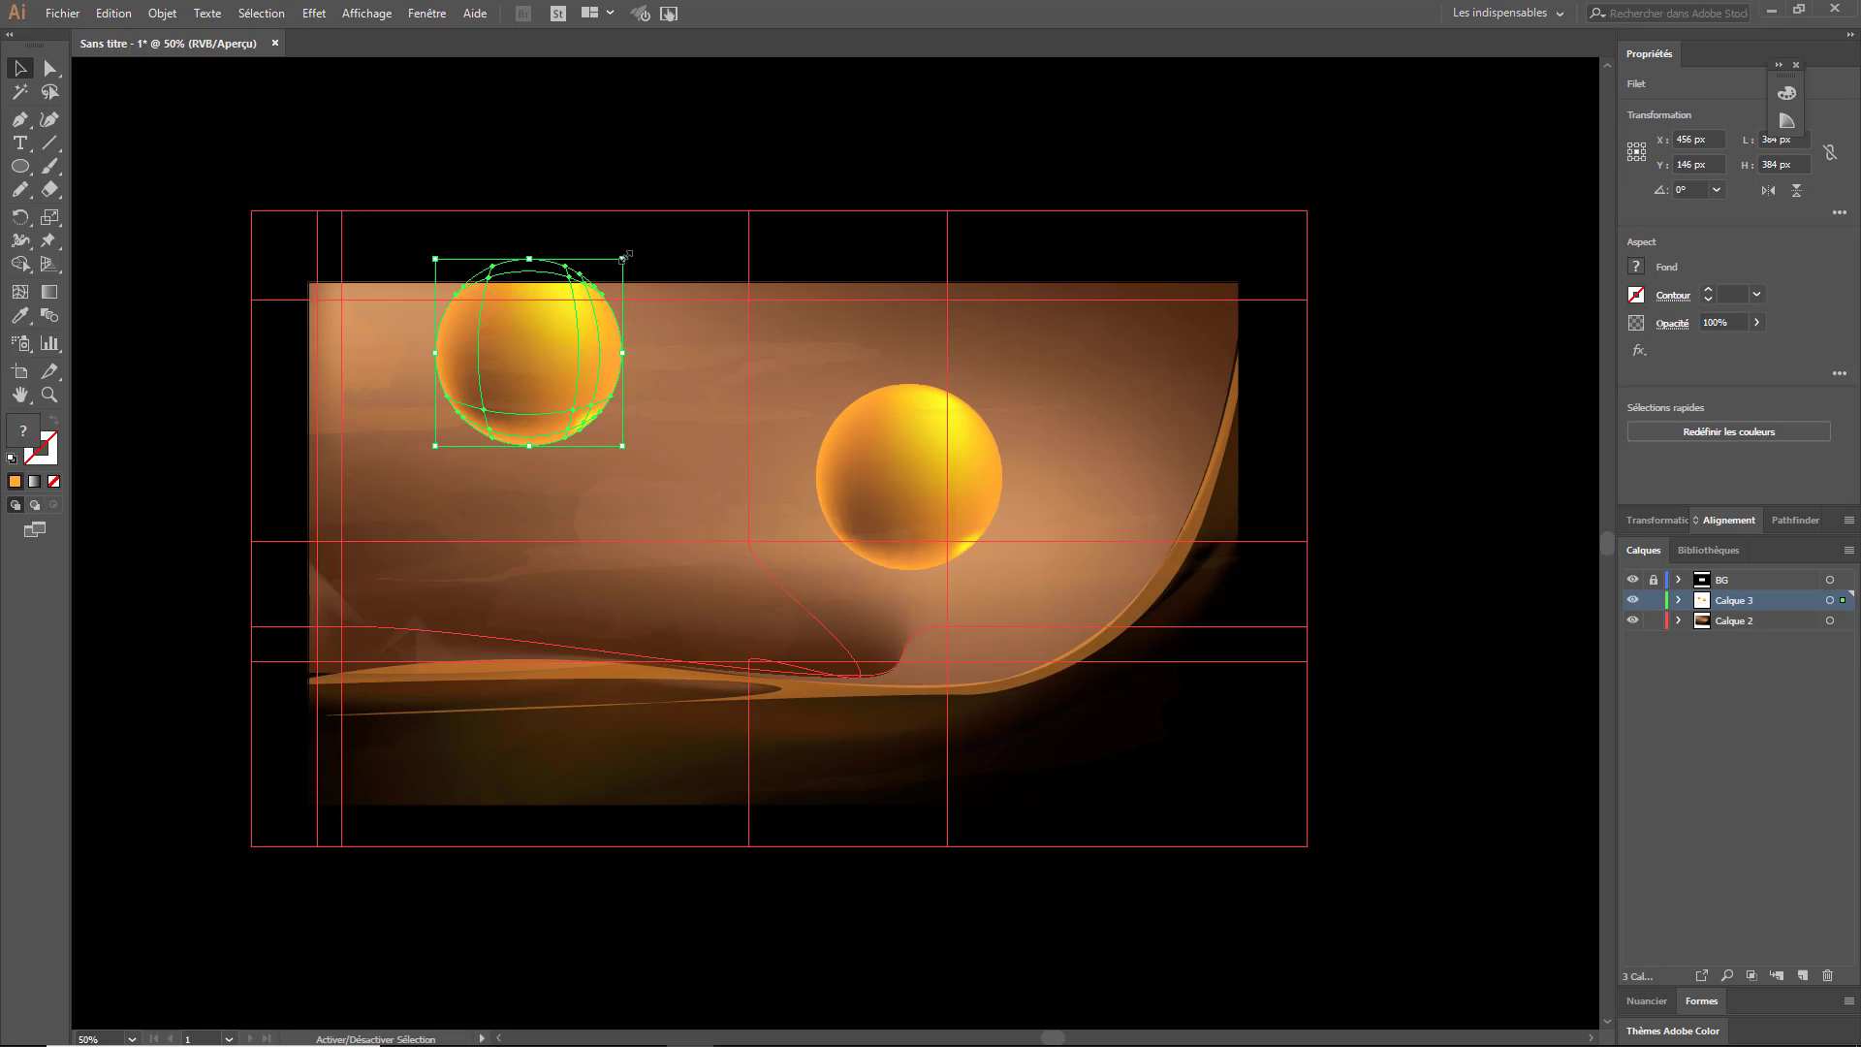
pyautogui.press('Return')
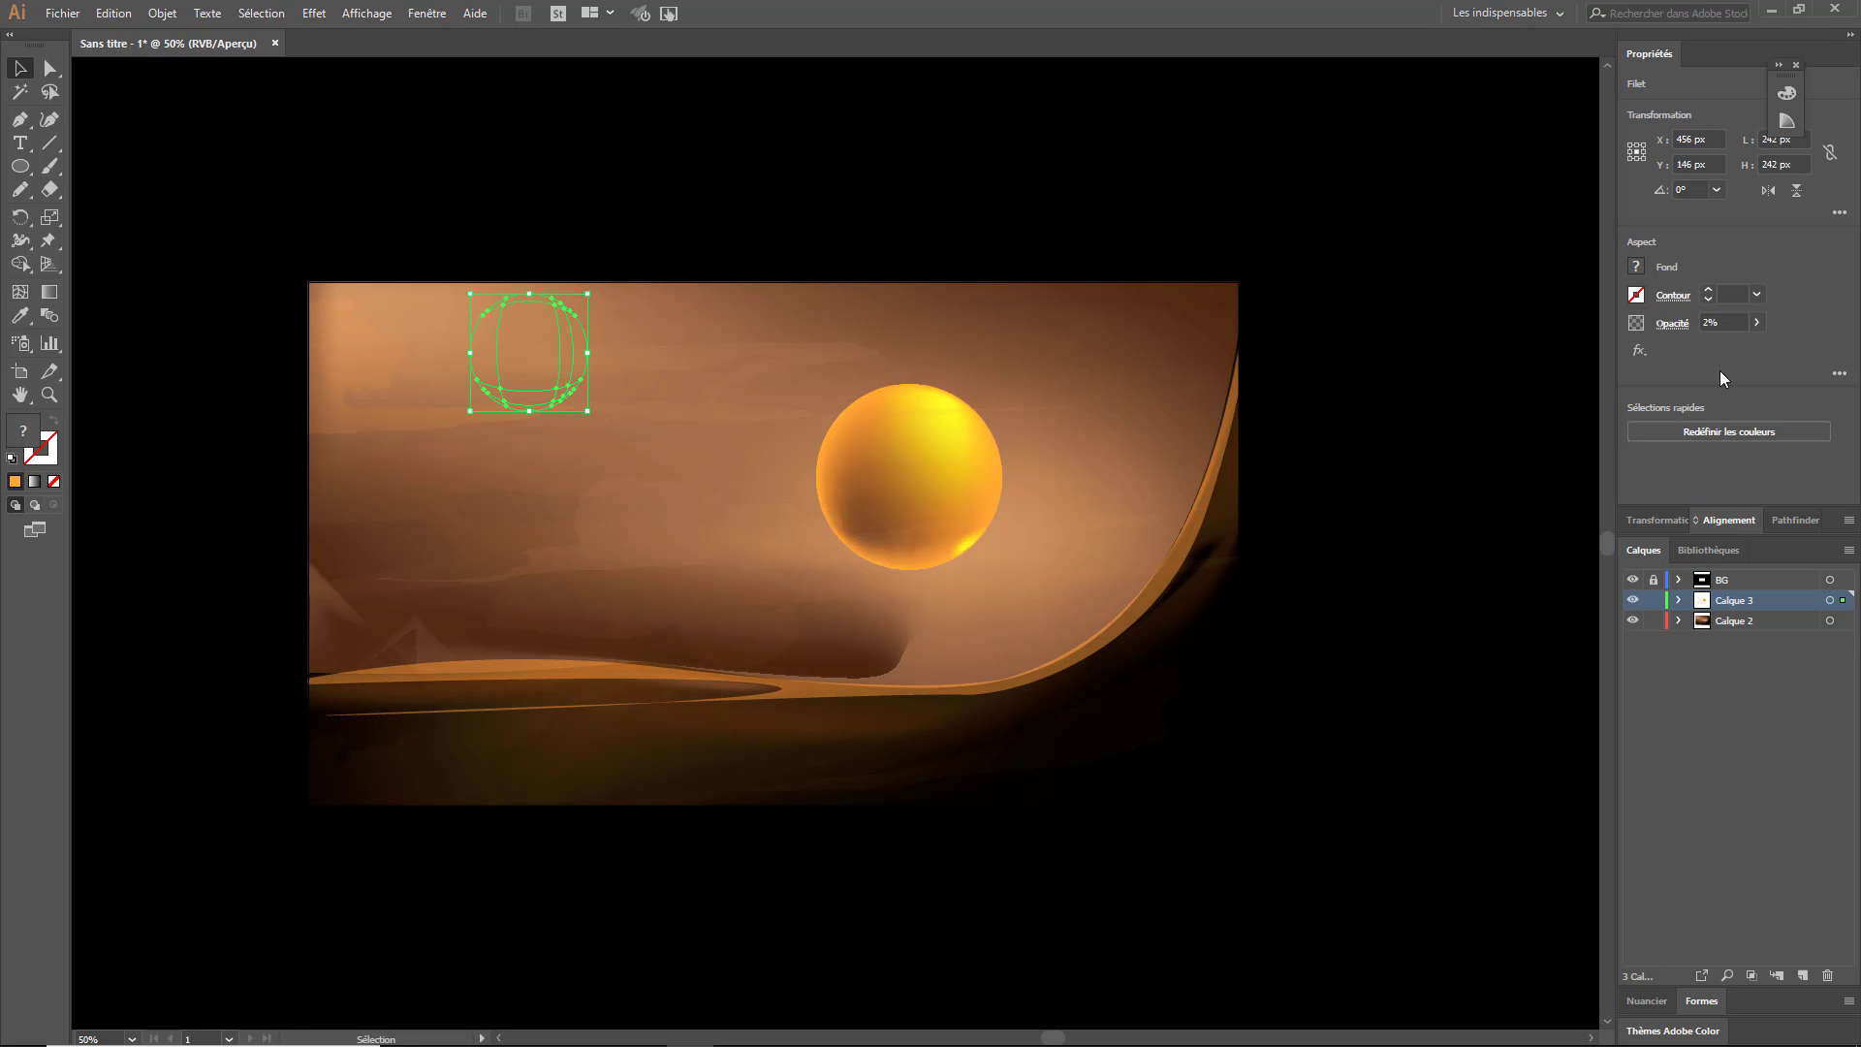
pyautogui.press('Return')
pyautogui.click(989, 200)
pyautogui.moveTo(530, 352)
pyautogui.mouseDown()
pyautogui.moveTo(1124, 296)
pyautogui.moveTo(1093, 669)
pyautogui.mouseUp()
pyautogui.click(1063, 171)
# - Place another faint sphere copy at the lower right
pyautogui.click(1419, 586)
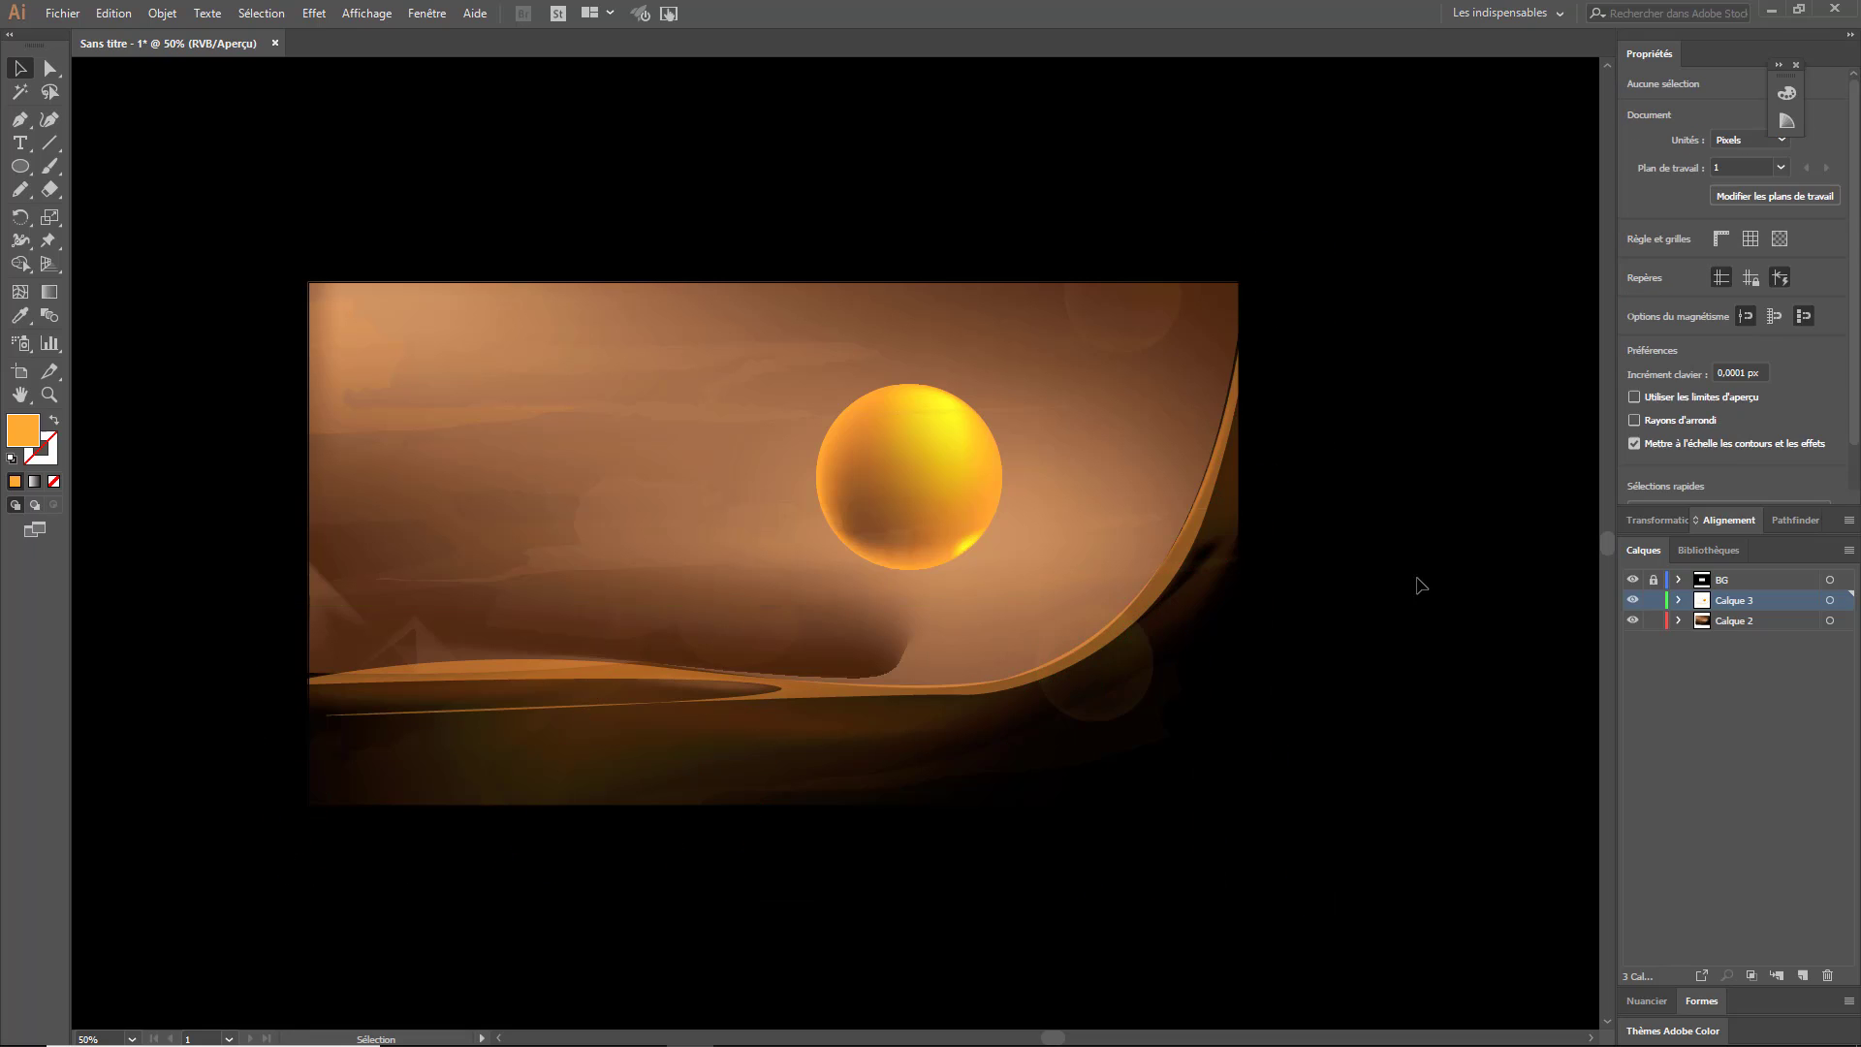
pyautogui.click(1093, 669)
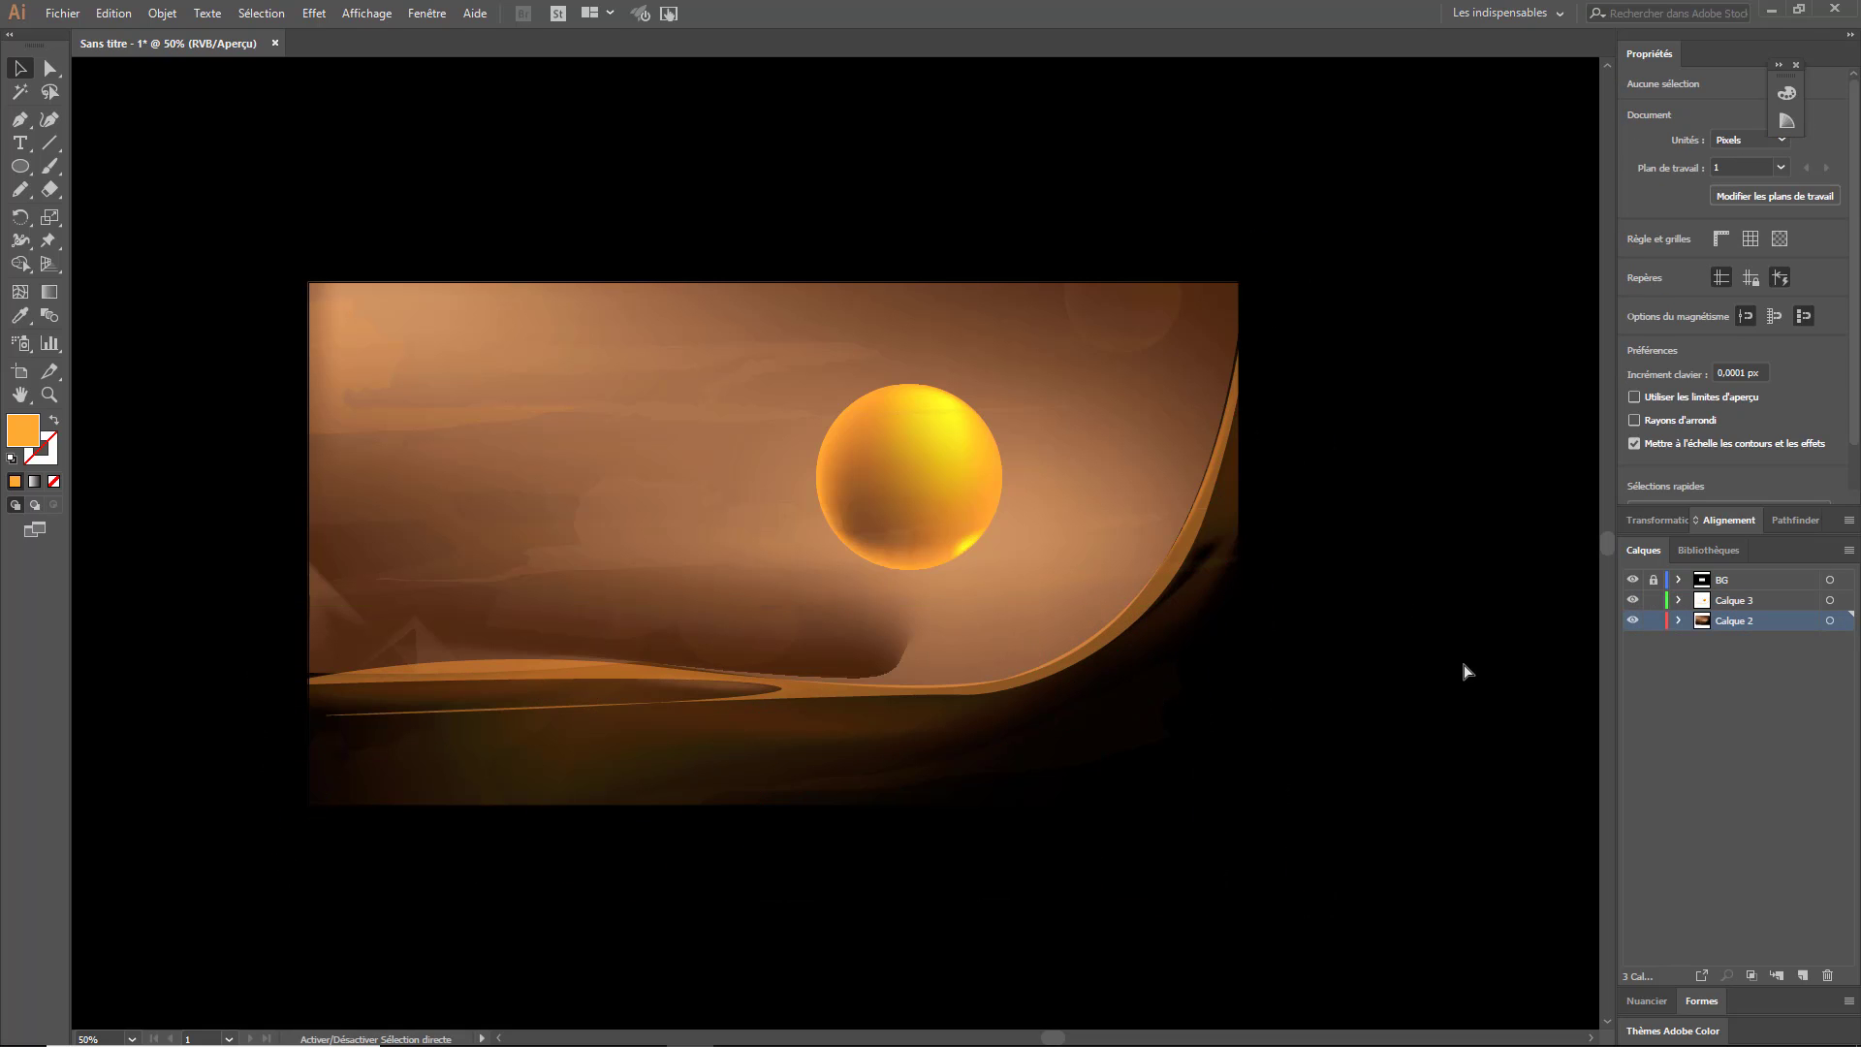
pyautogui.click(1492, 579)
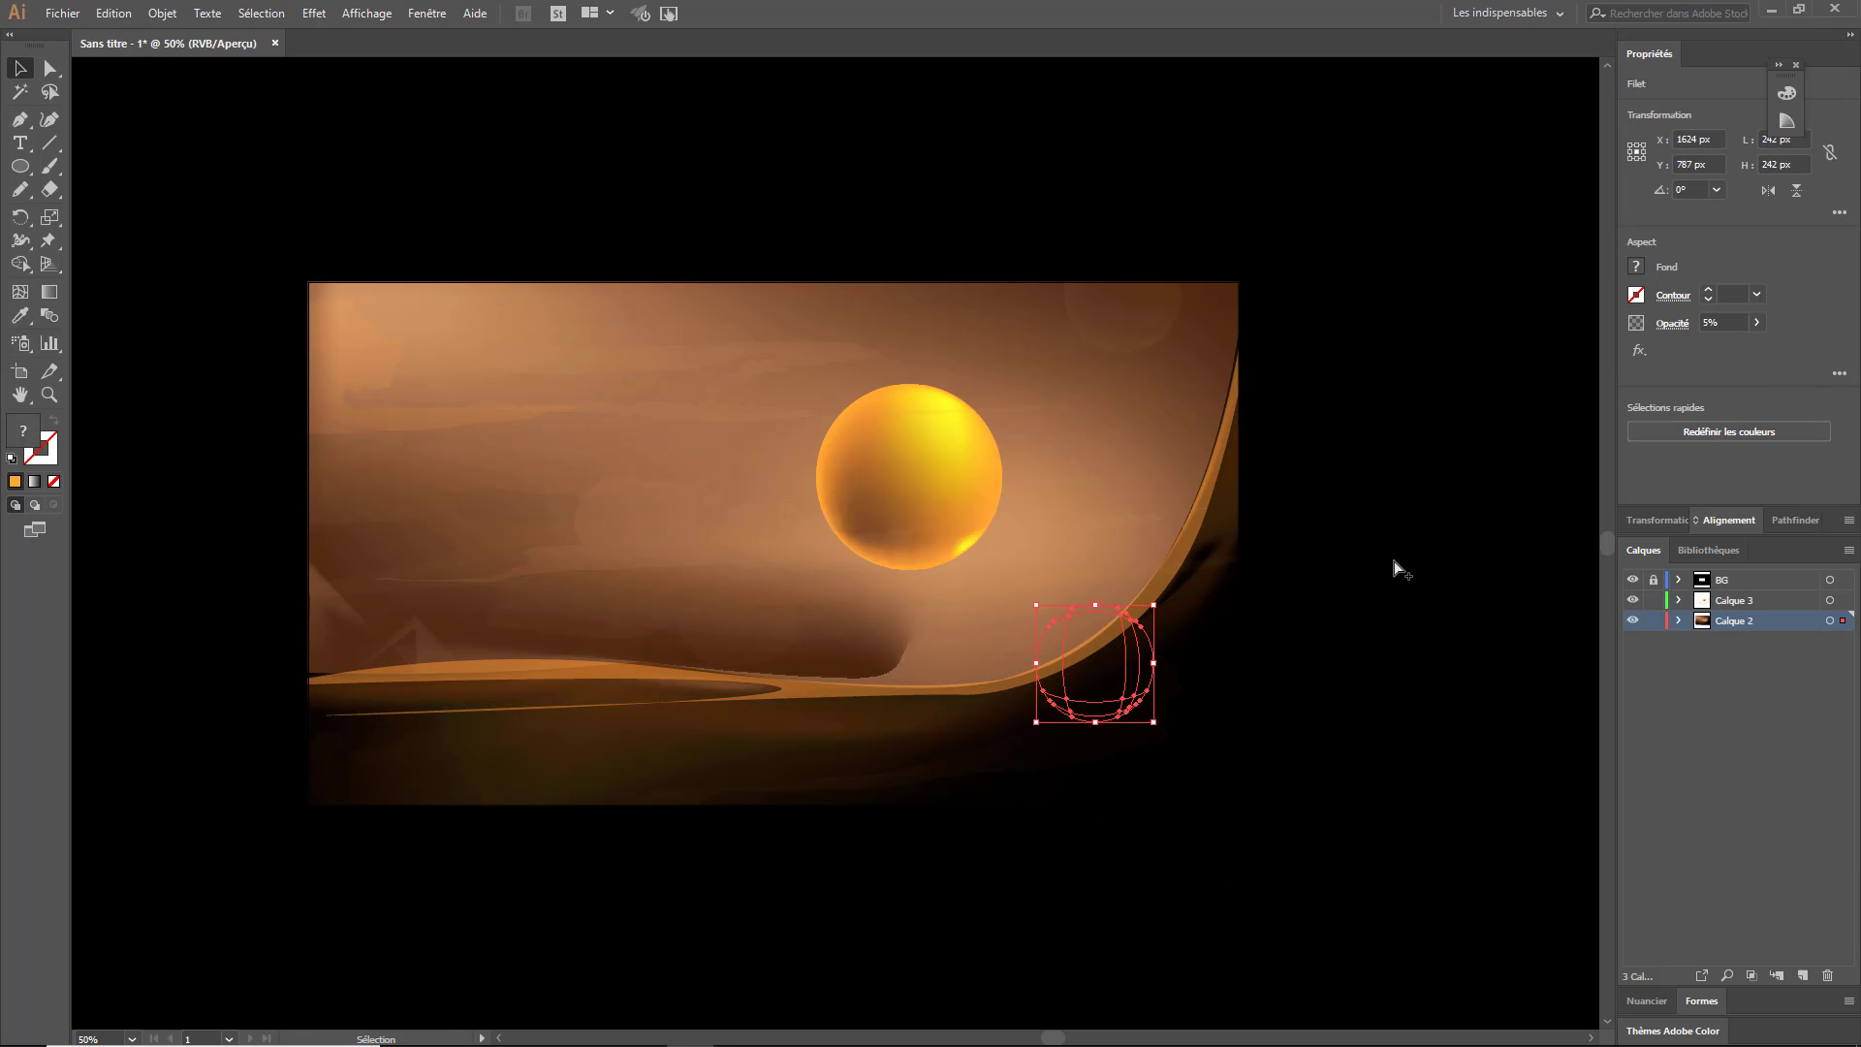
# - Draw a test rounded-rectangle bar above the dune, then undo it
pyautogui.keyDown('alt'); pyautogui.scroll(1, 872, 675); pyautogui.keyUp('alt')
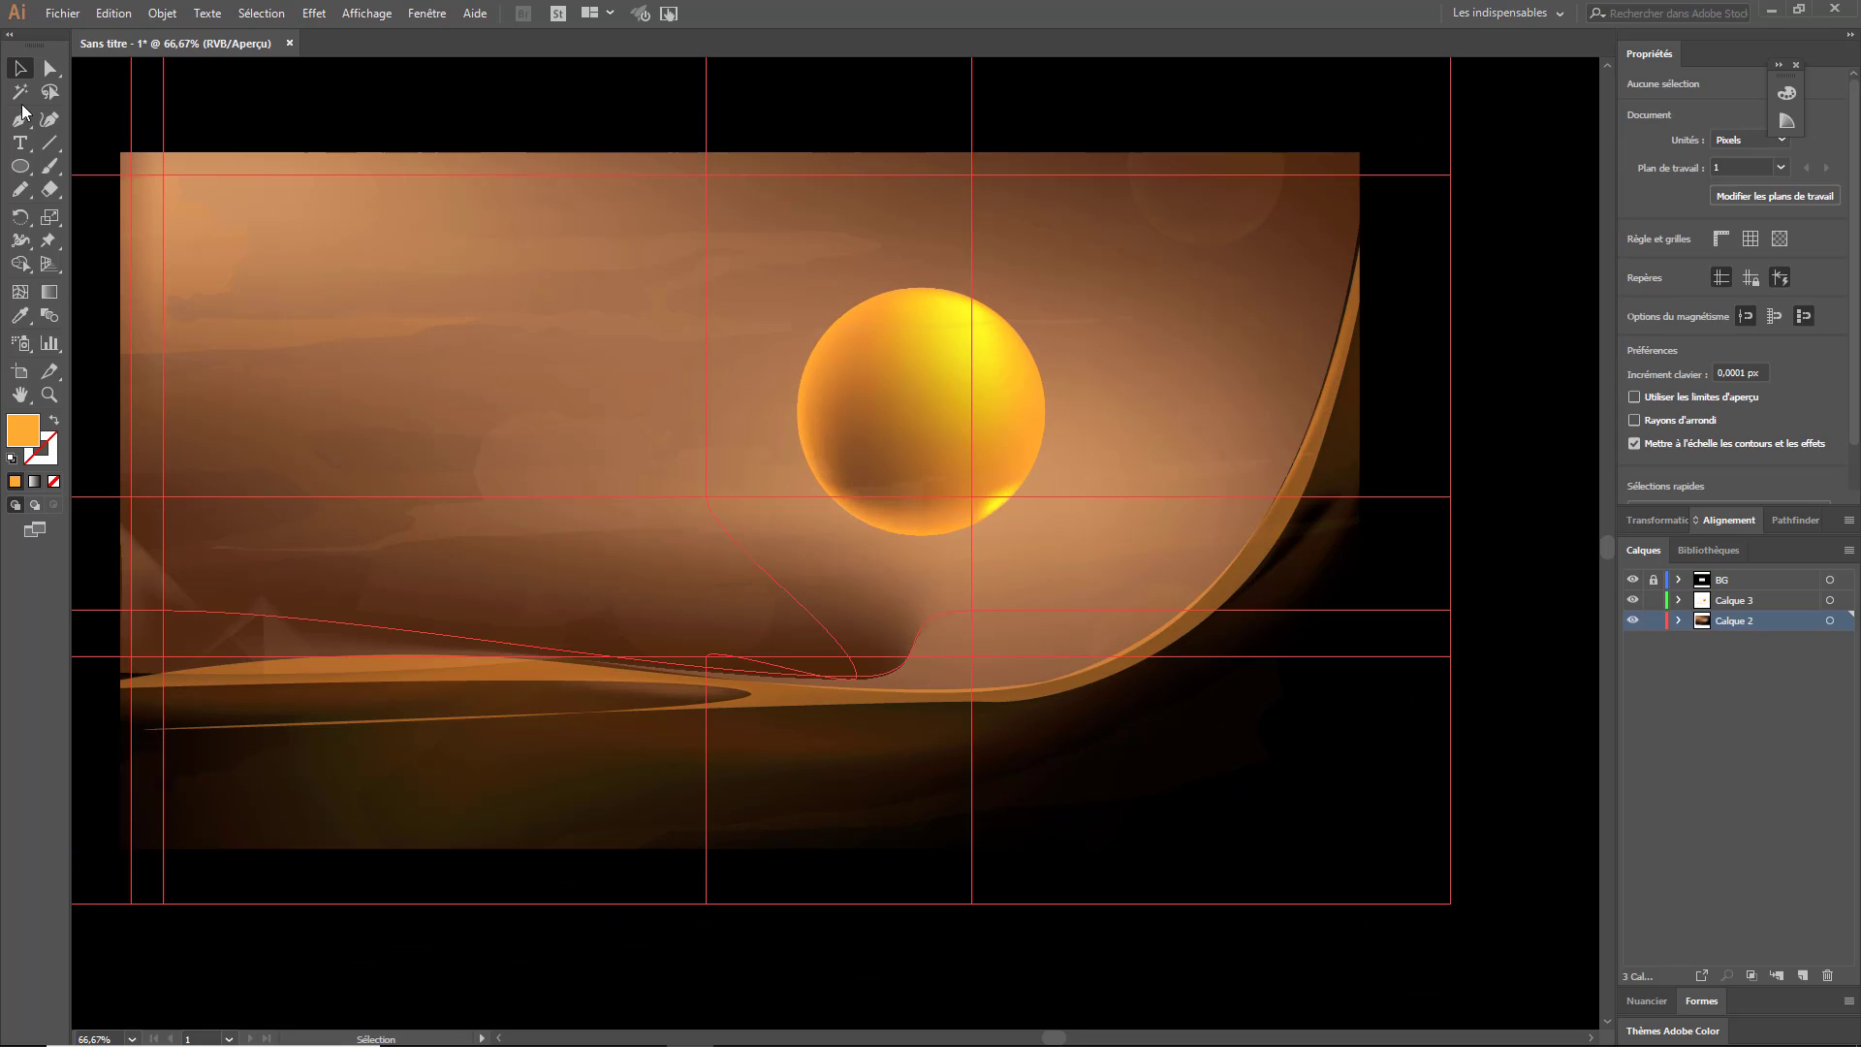
pyautogui.click(20, 165)
pyautogui.click(126, 190)
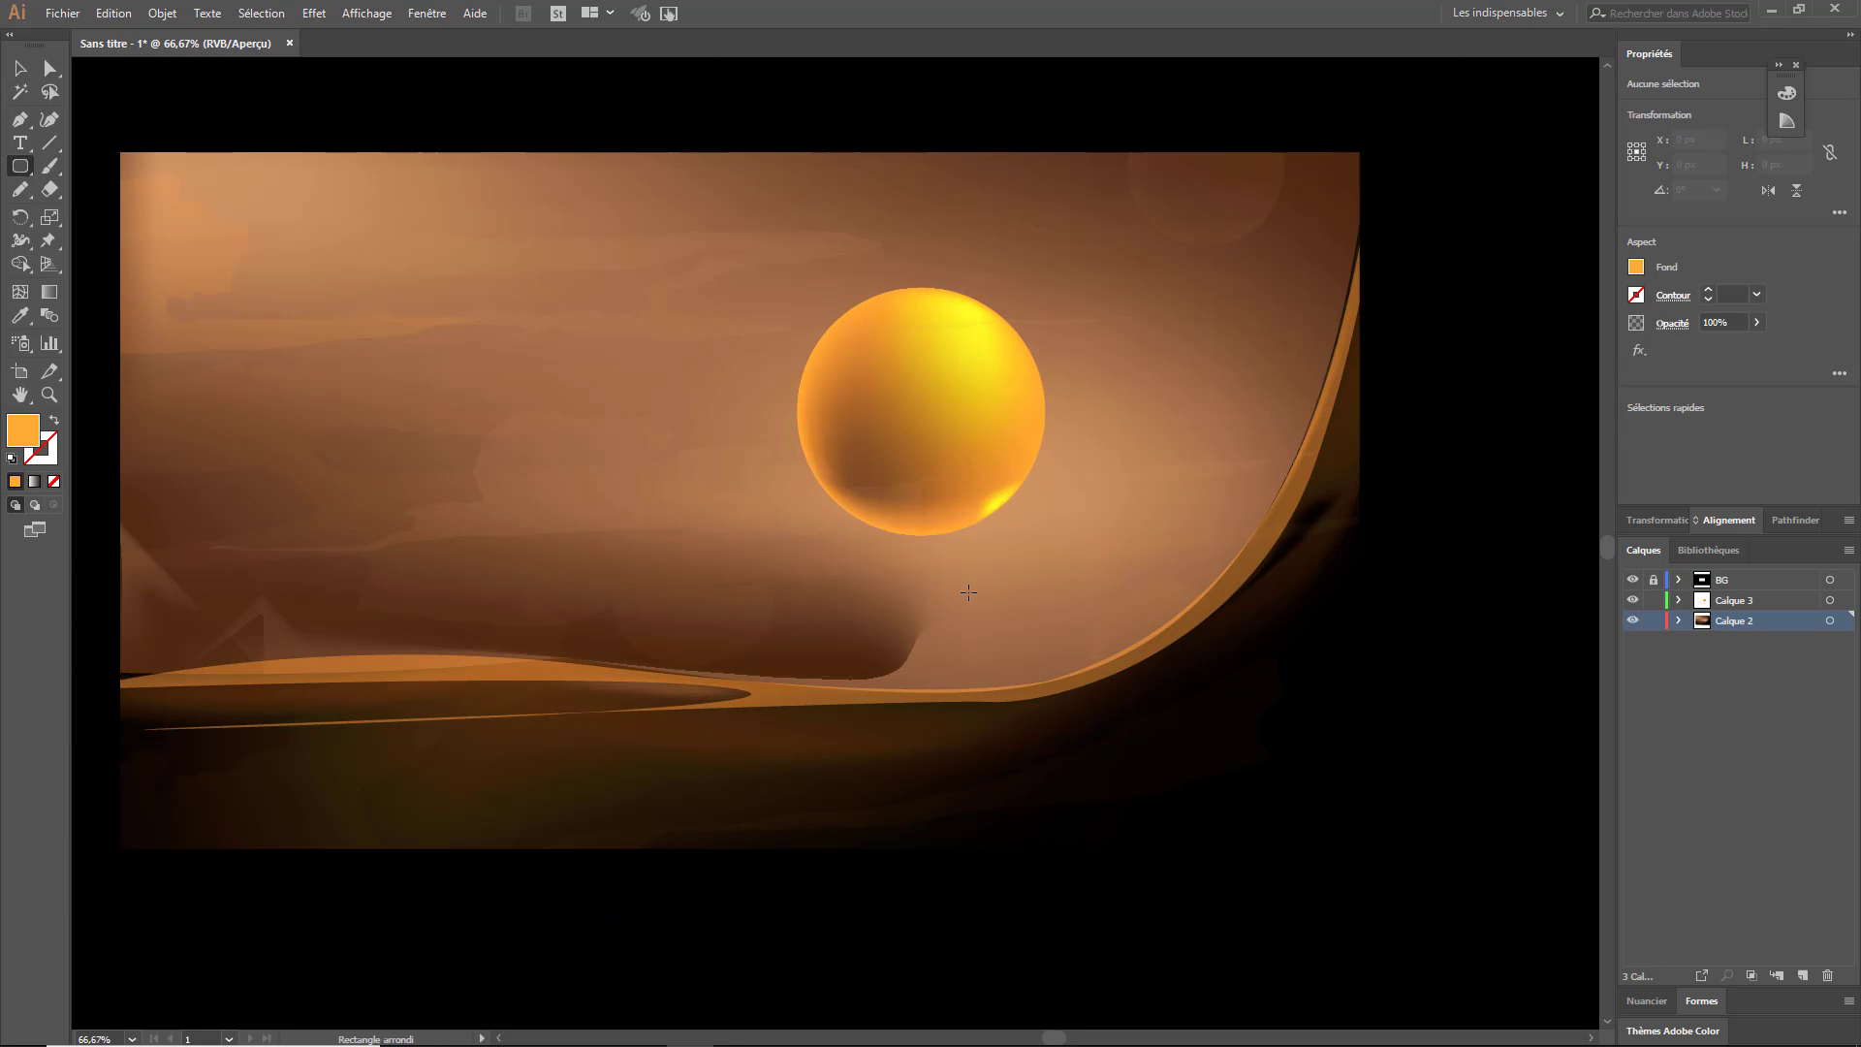
pyautogui.moveTo(967, 611); pyautogui.dragTo(978, 682)
pyautogui.keyDown('alt'); pyautogui.scroll(3, 980, 669); pyautogui.keyUp('alt')
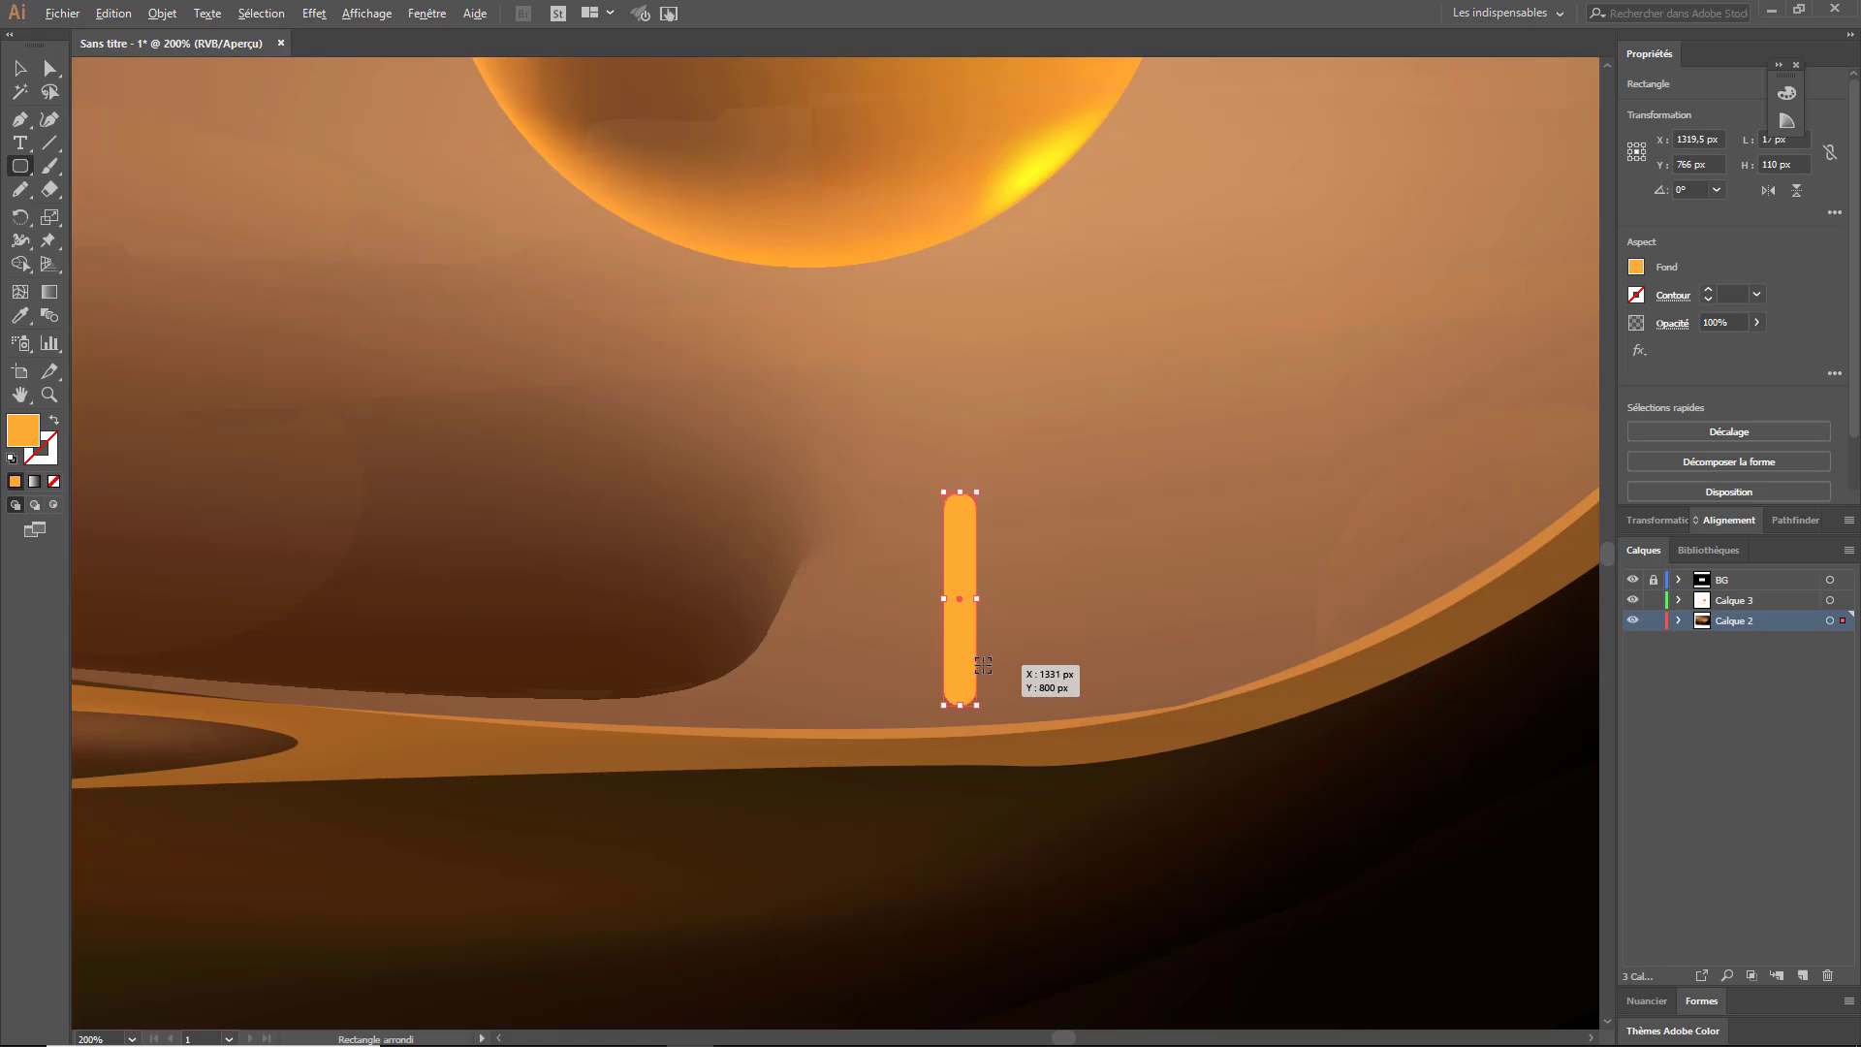
pyautogui.keyDown('alt'); pyautogui.scroll(1, 982, 664); pyautogui.keyUp('alt')
pyautogui.press('+')
pyautogui.click(918, 398)
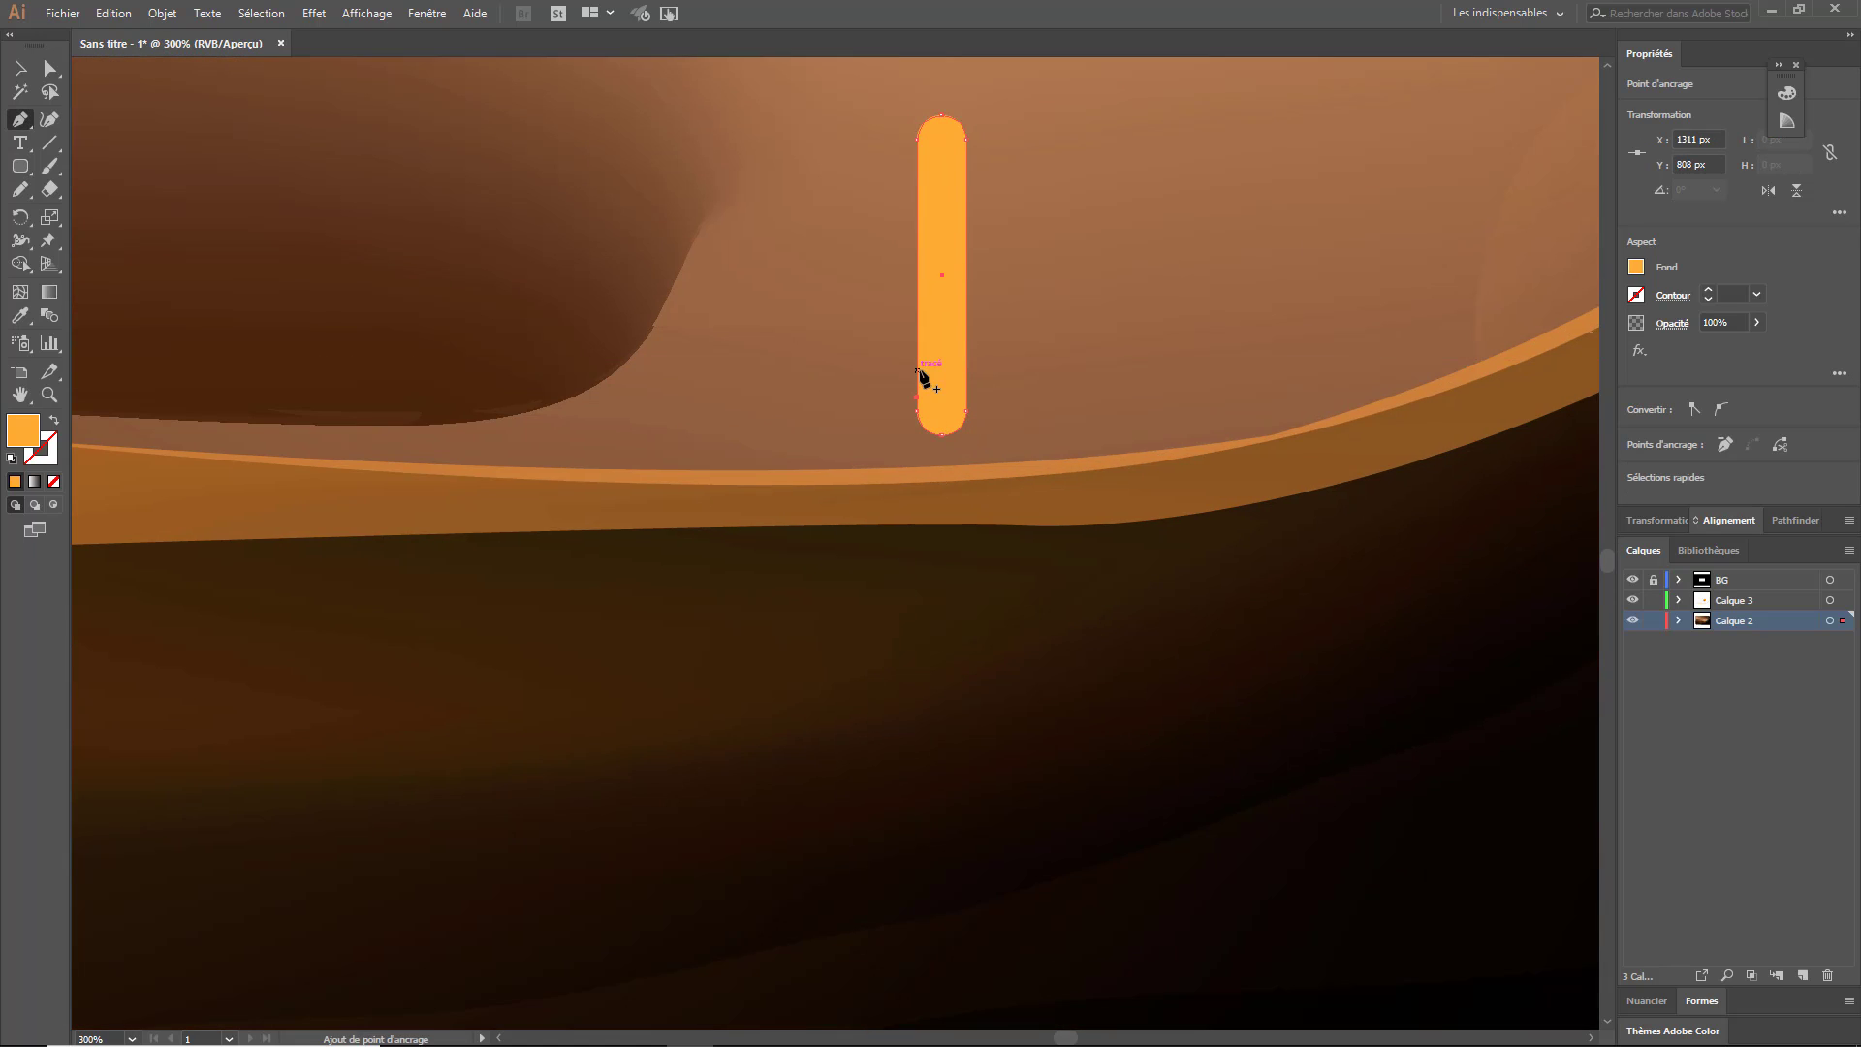
pyautogui.hotkey('ctrl', 'z')
pyautogui.hotkey('ctrl', 'z')
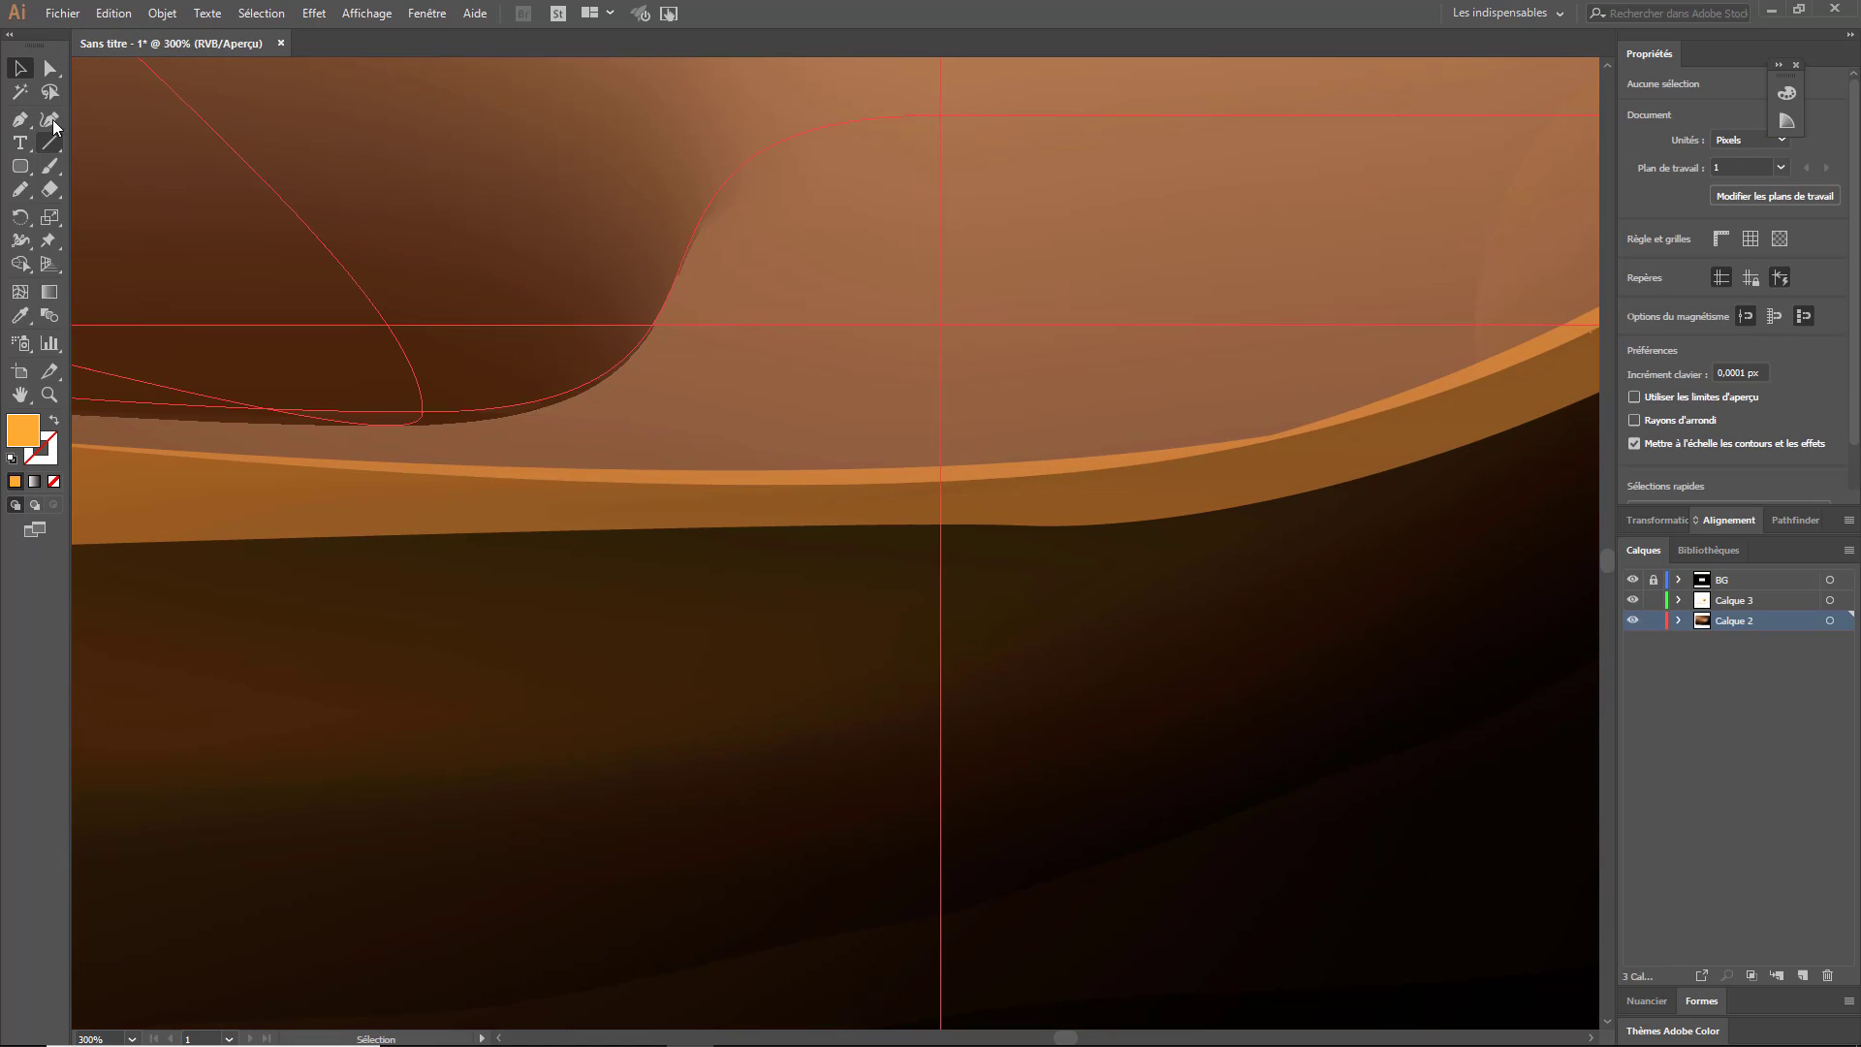
# - Stack several overlapping orange rounded rectangles in the sky left of the sun
pyautogui.keyDown('alt'); pyautogui.scroll(-3, 684, 487); pyautogui.keyUp('alt')
pyautogui.moveTo(501, 214); pyautogui.dragTo(712, 411)
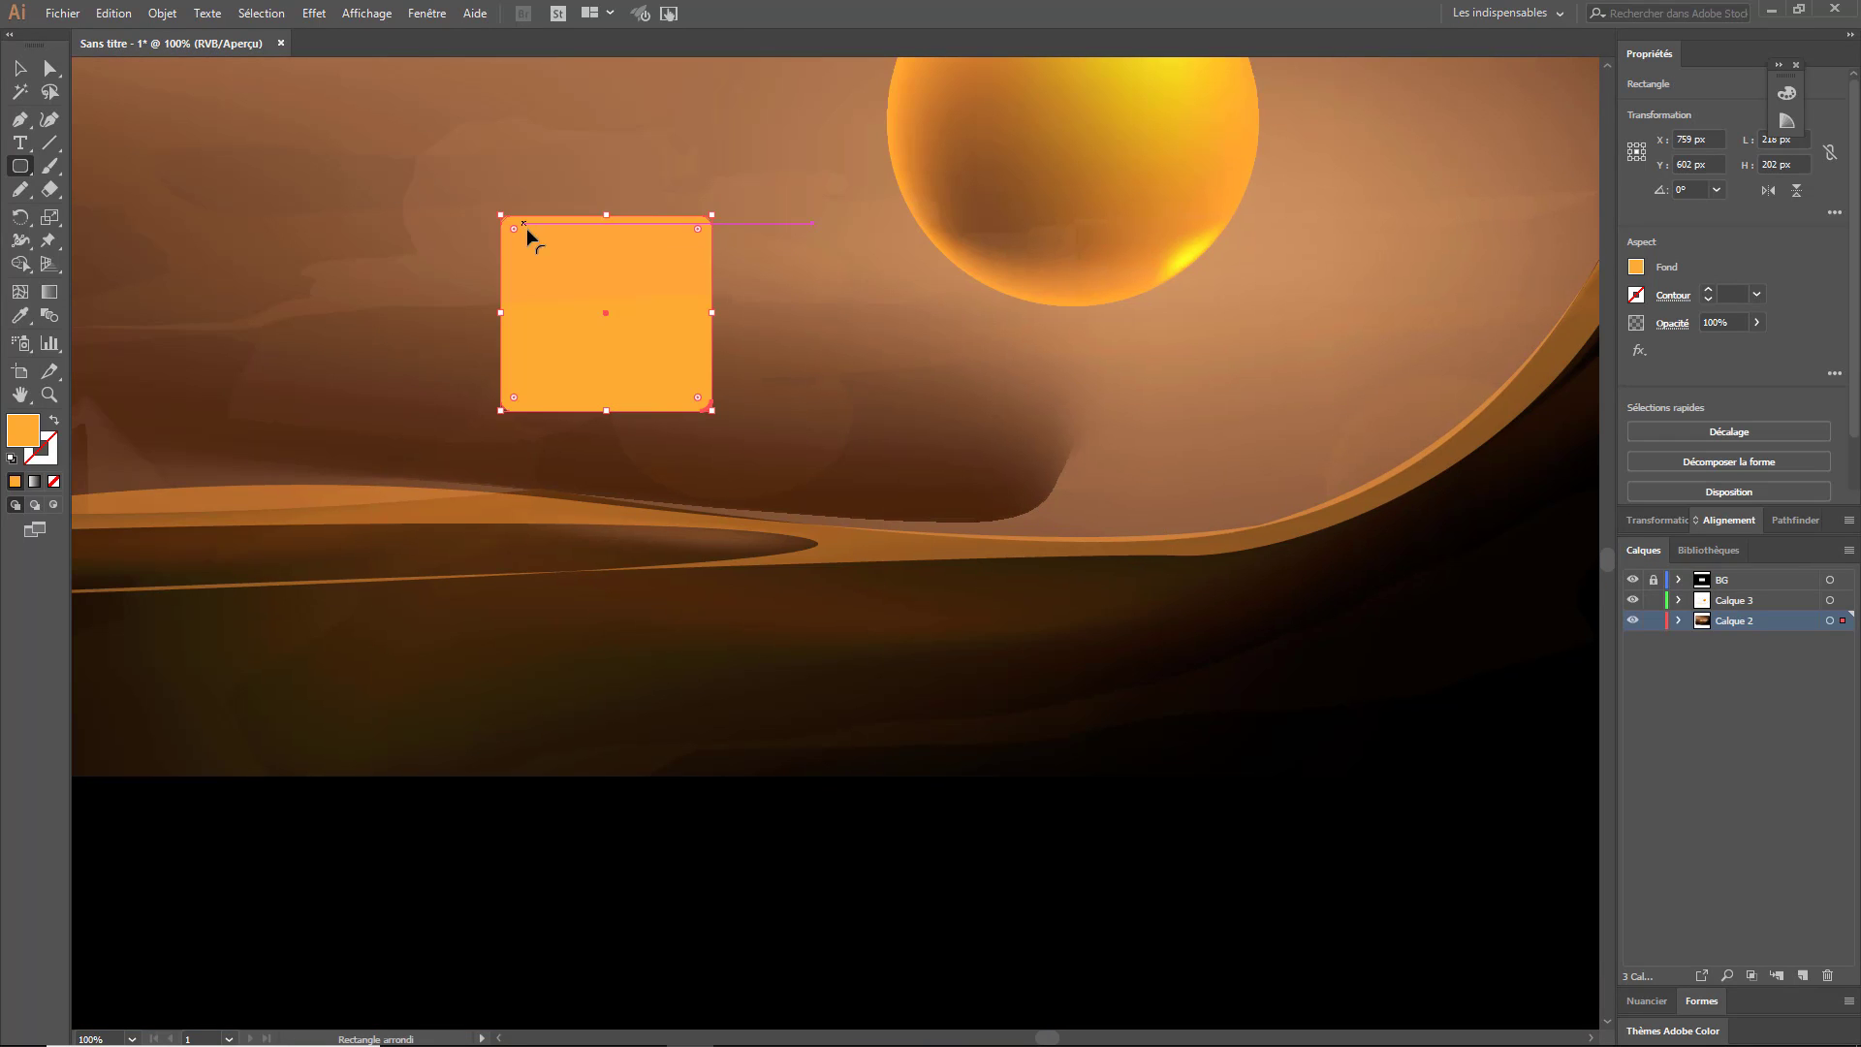
pyautogui.moveTo(560, 286); pyautogui.dragTo(602, 303)
pyautogui.moveTo(595, 196); pyautogui.dragTo(728, 344)
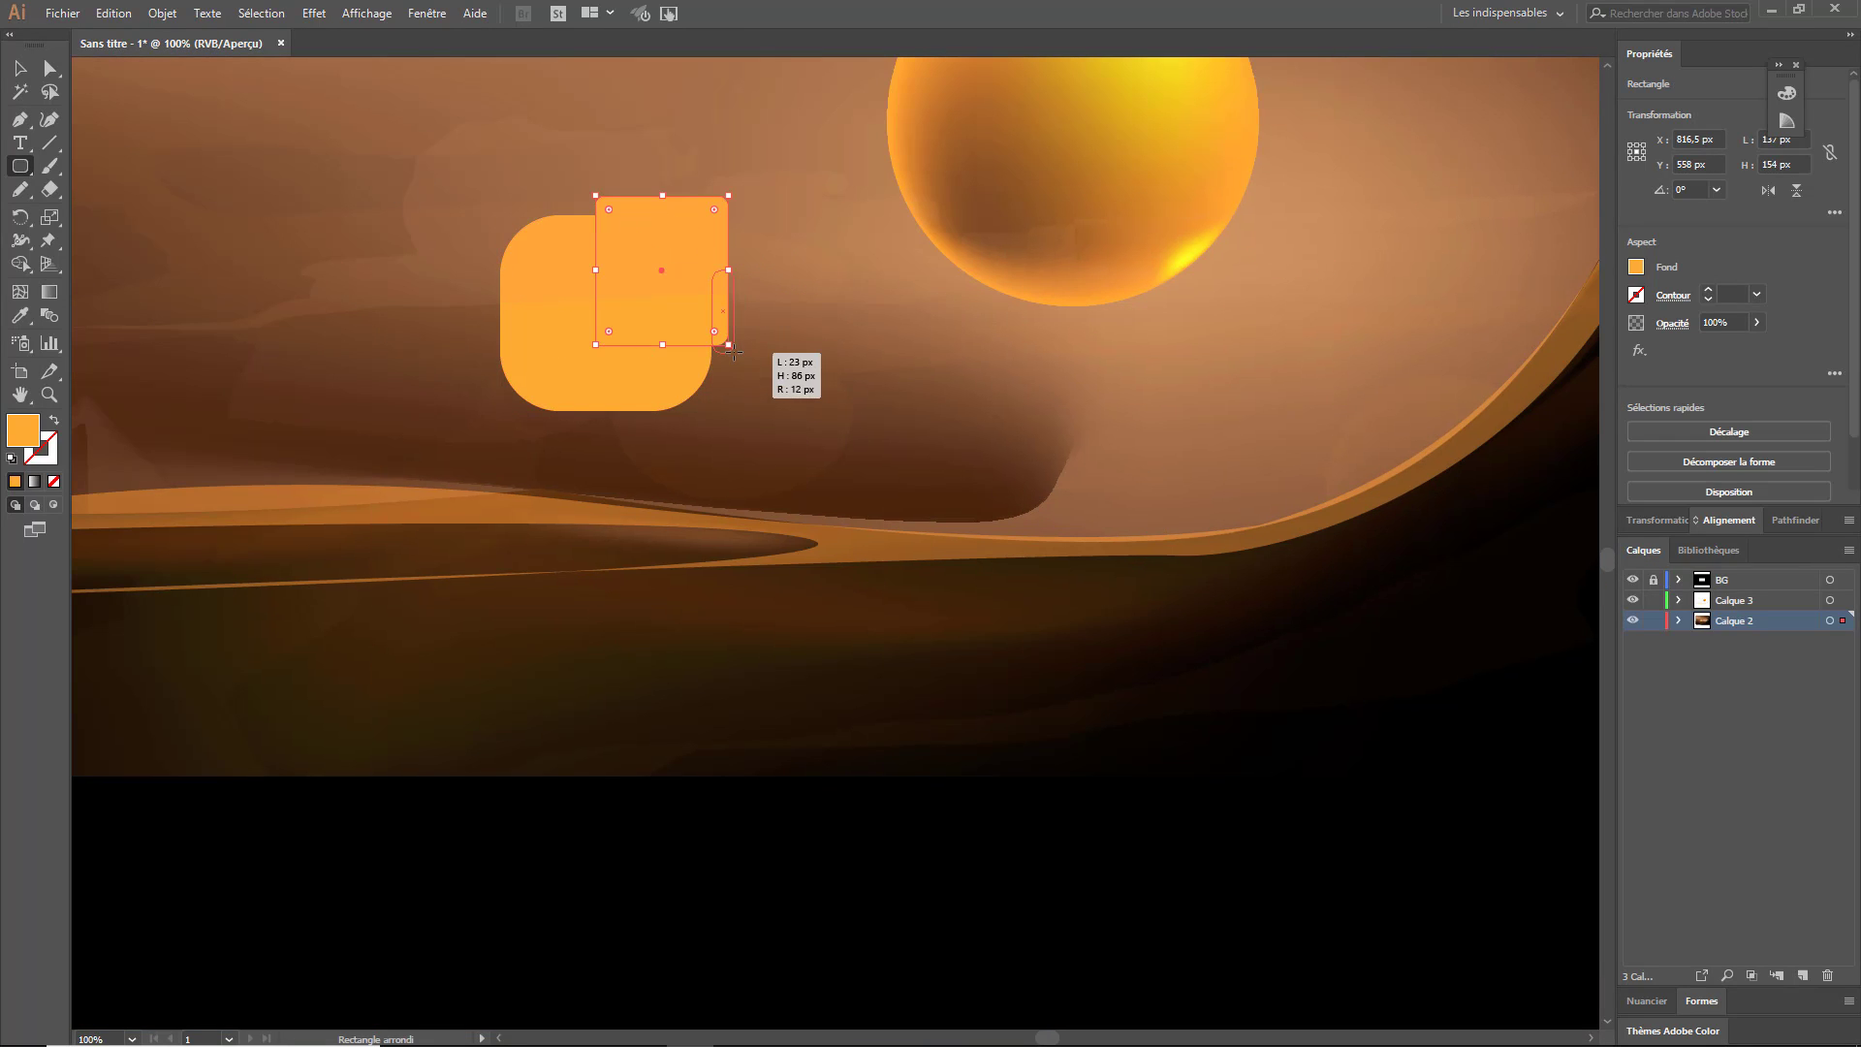
pyautogui.moveTo(712, 269); pyautogui.dragTo(731, 348)
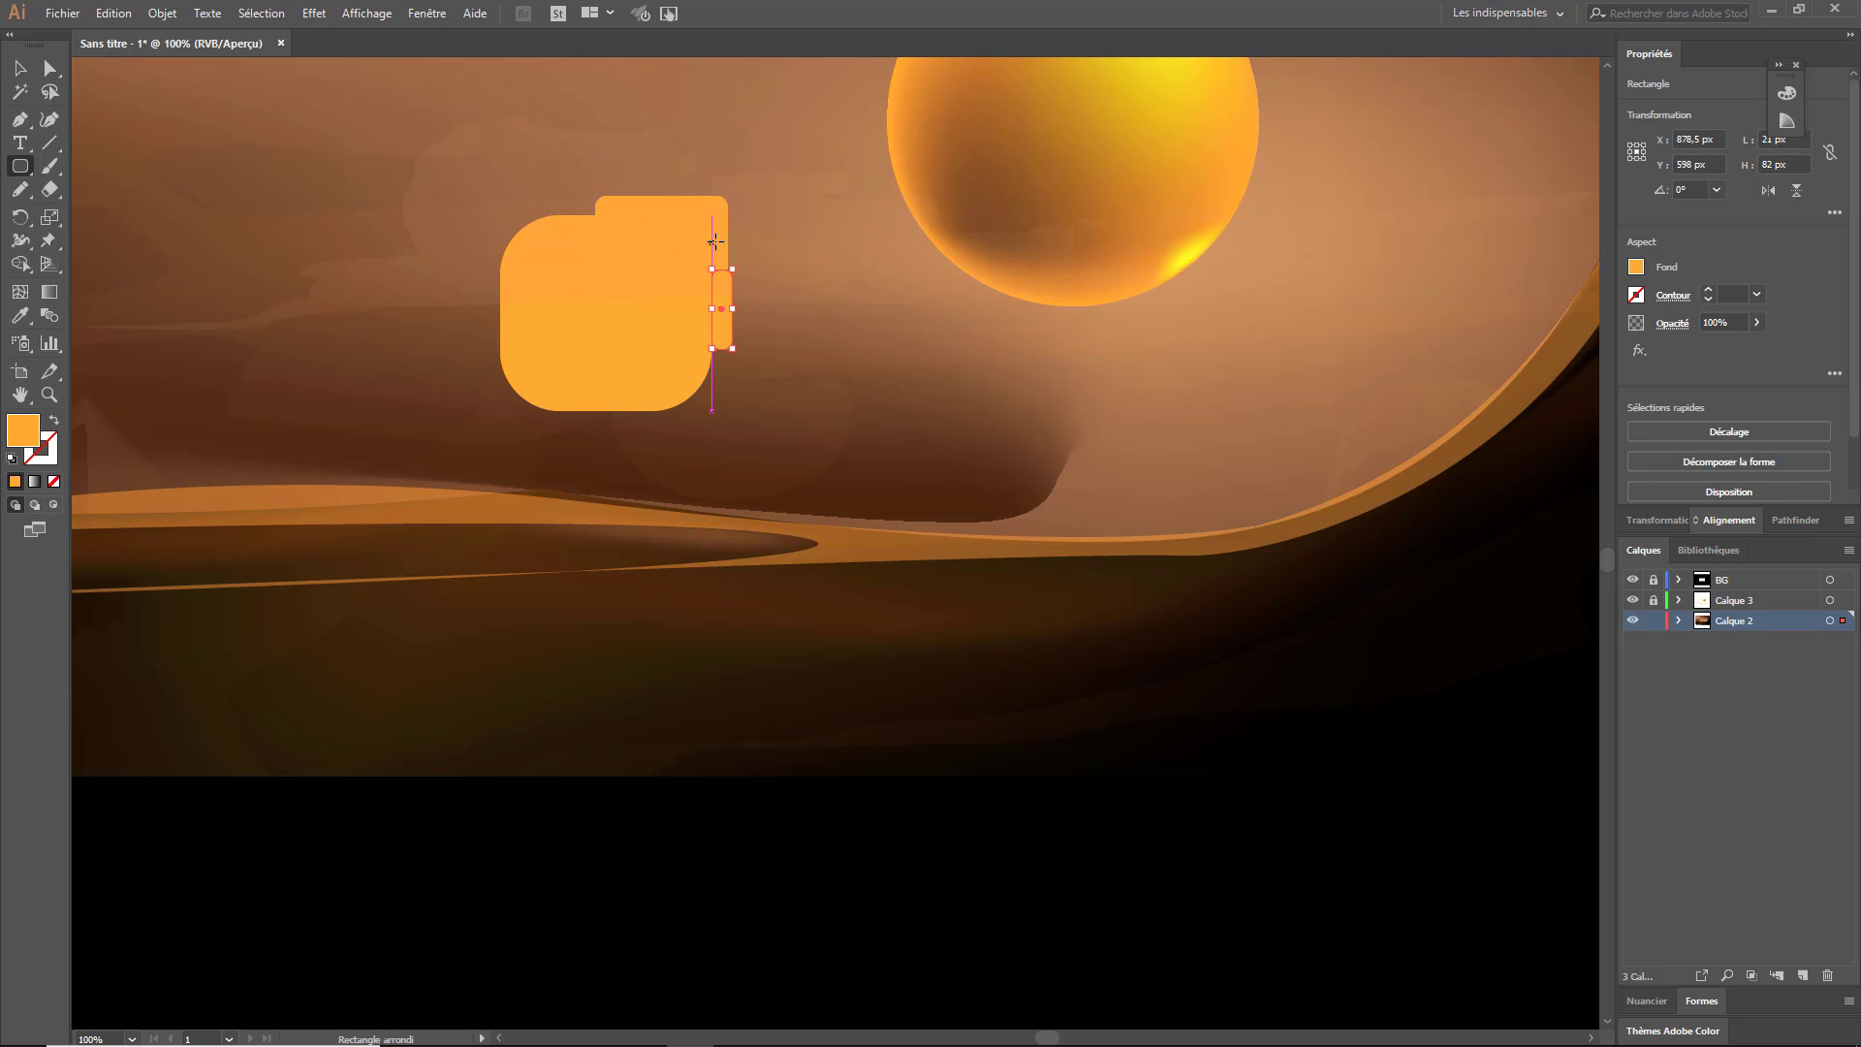
pyautogui.moveTo(695, 237); pyautogui.dragTo(731, 176)
pyautogui.moveTo(523, 382); pyautogui.dragTo(580, 426)
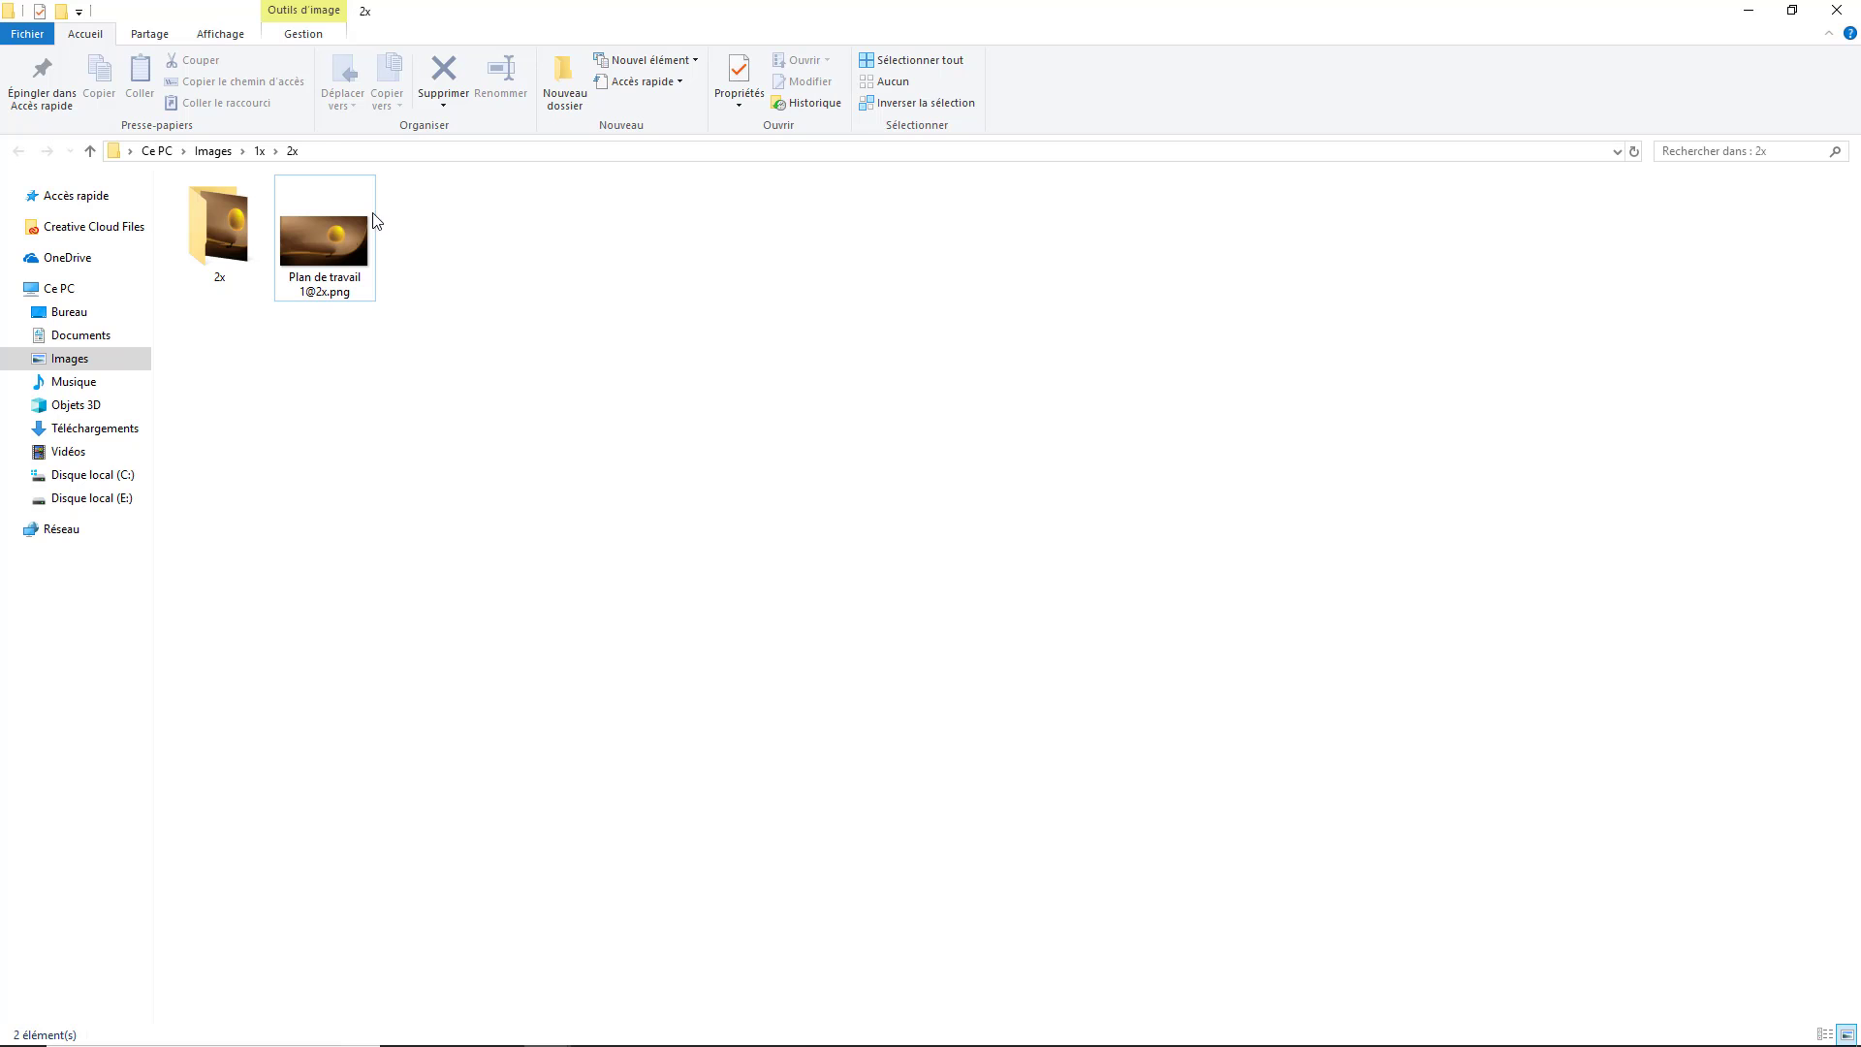
pyautogui.rightClick(327, 248)
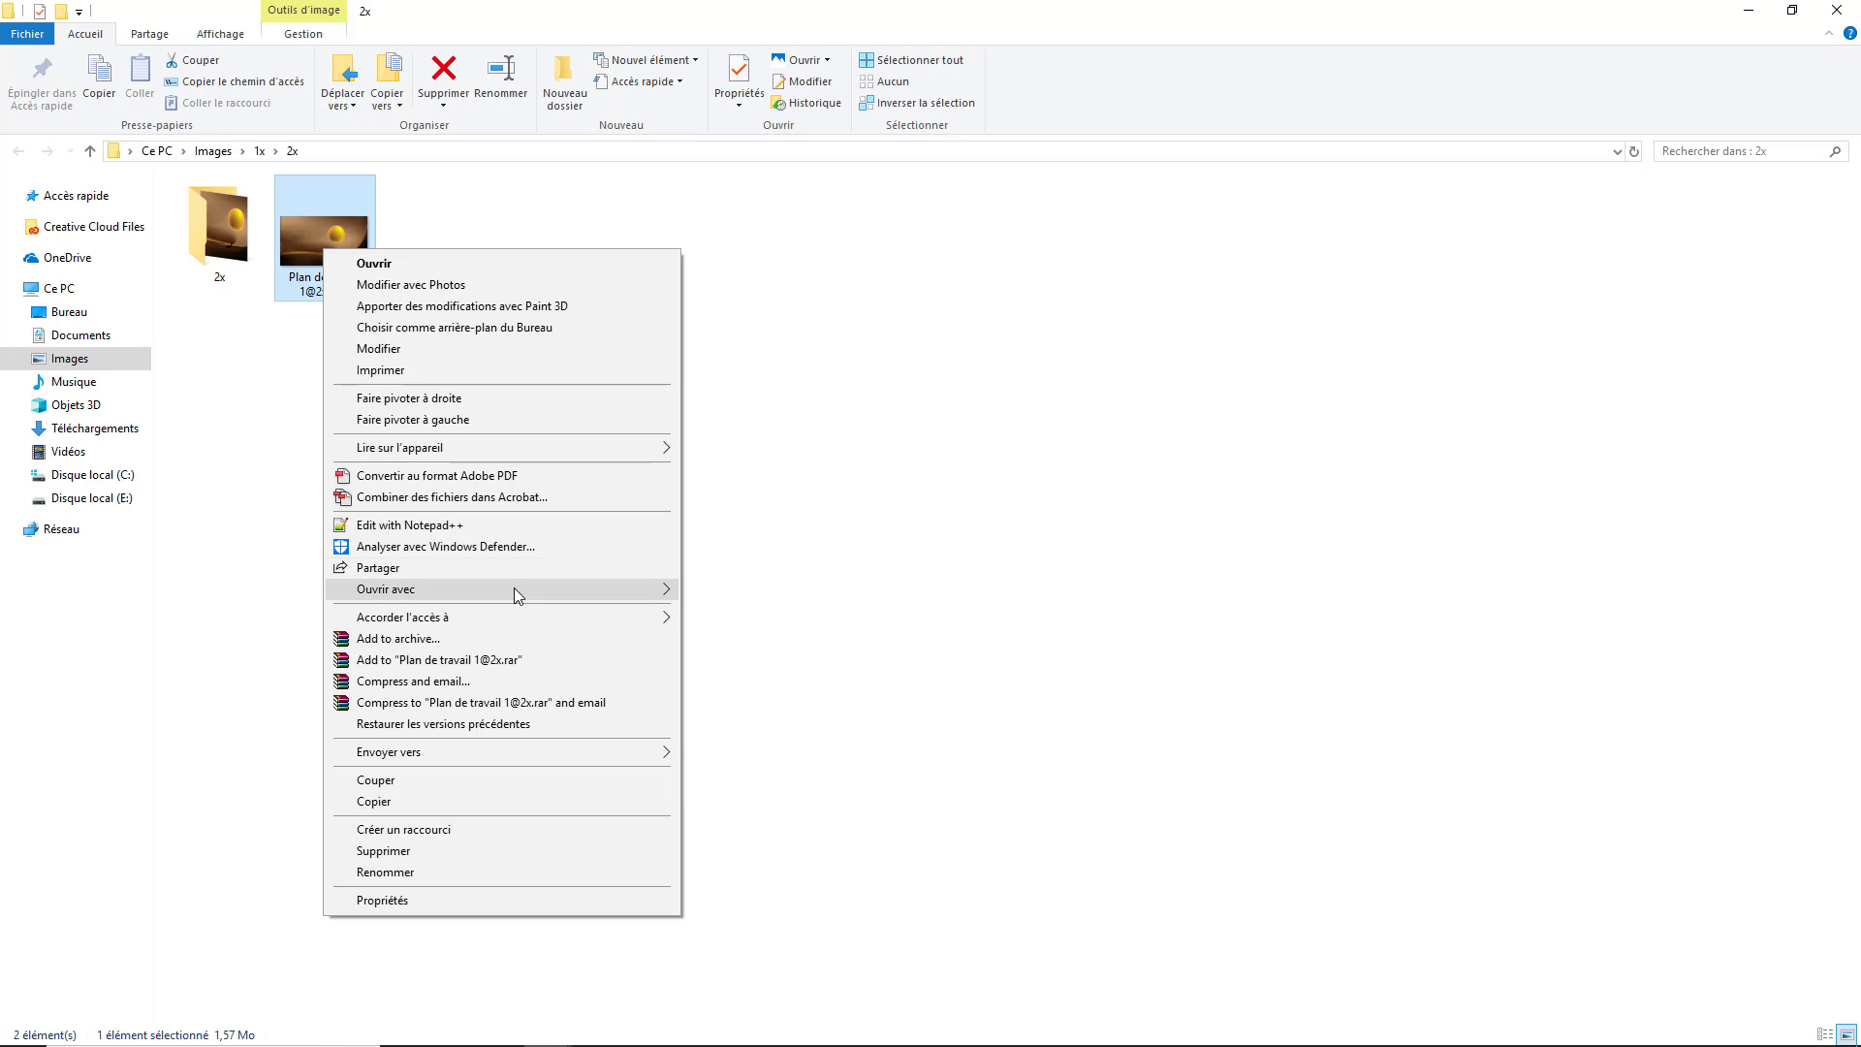
pyautogui.moveTo(436, 590)
pyautogui.click(775, 631)
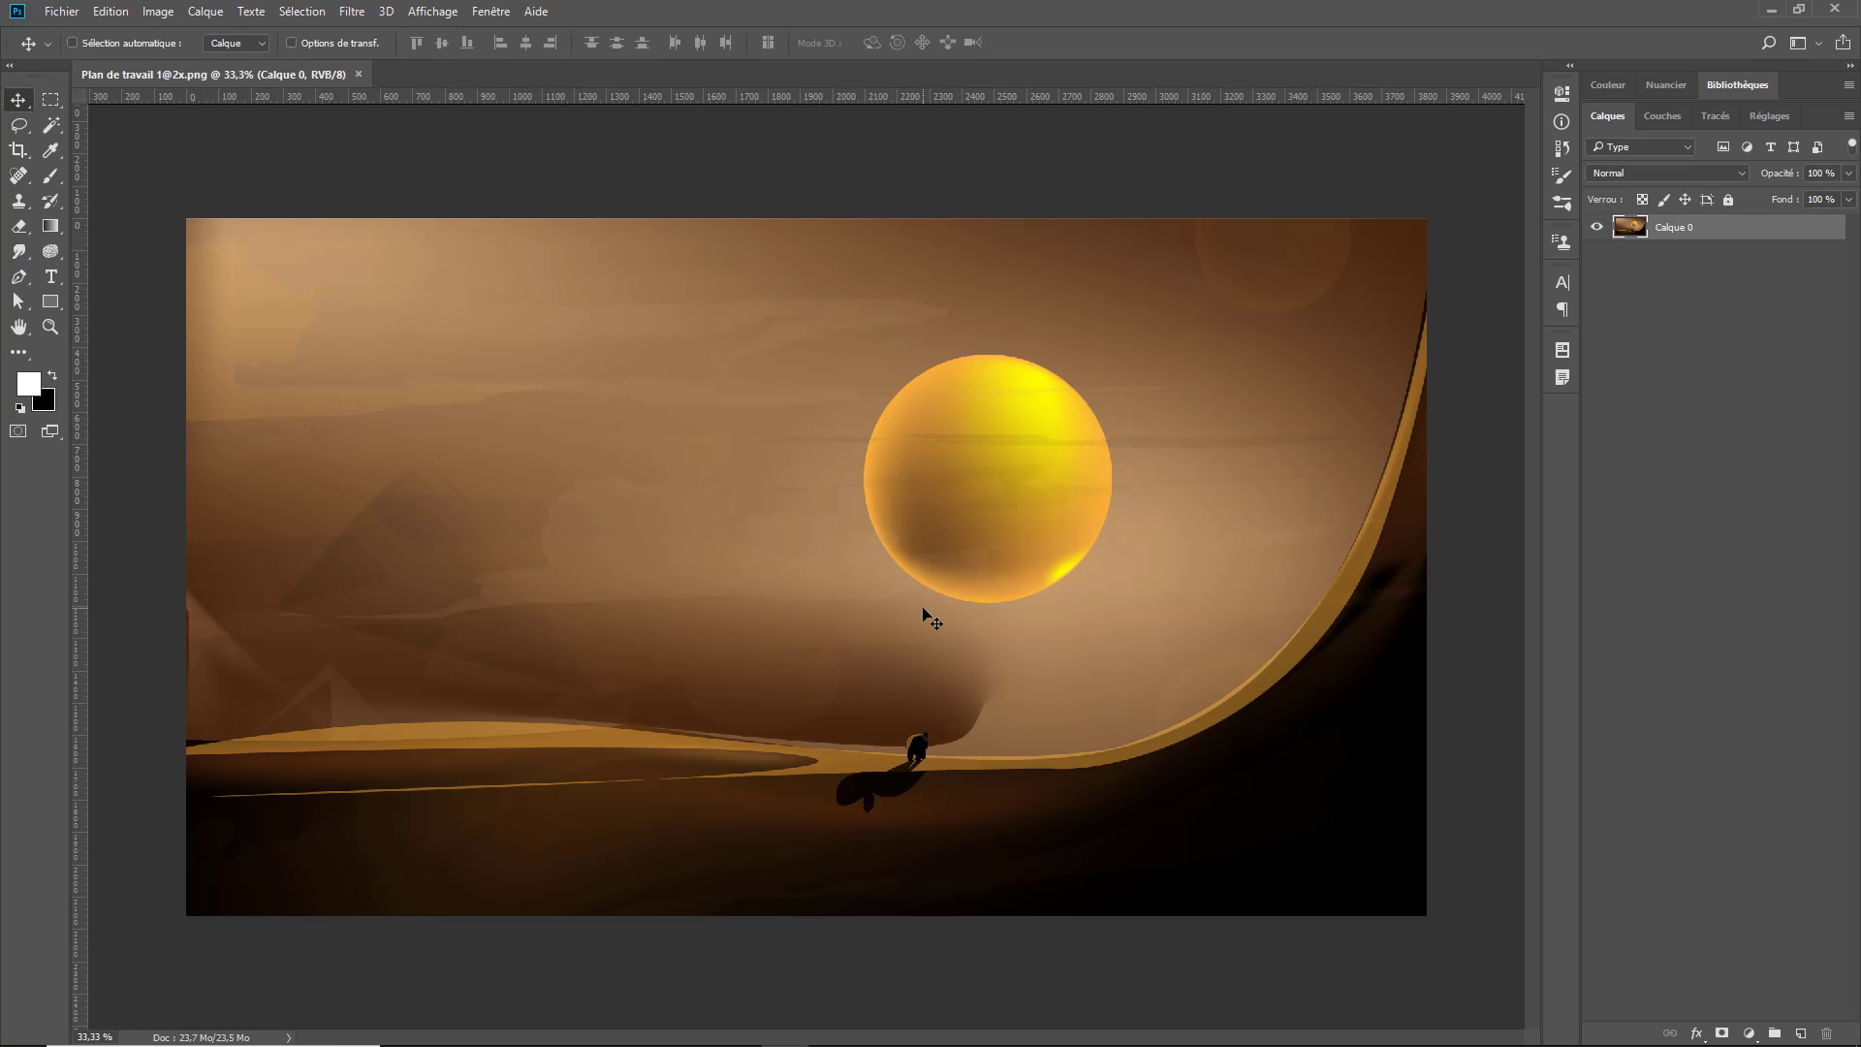
# - Apply Filtre Camera Raw: Température +12, Contraste +20, Tons clairs +3, Tons foncés +10, Noirs +5, Clarté 25
pyautogui.click(353, 12)
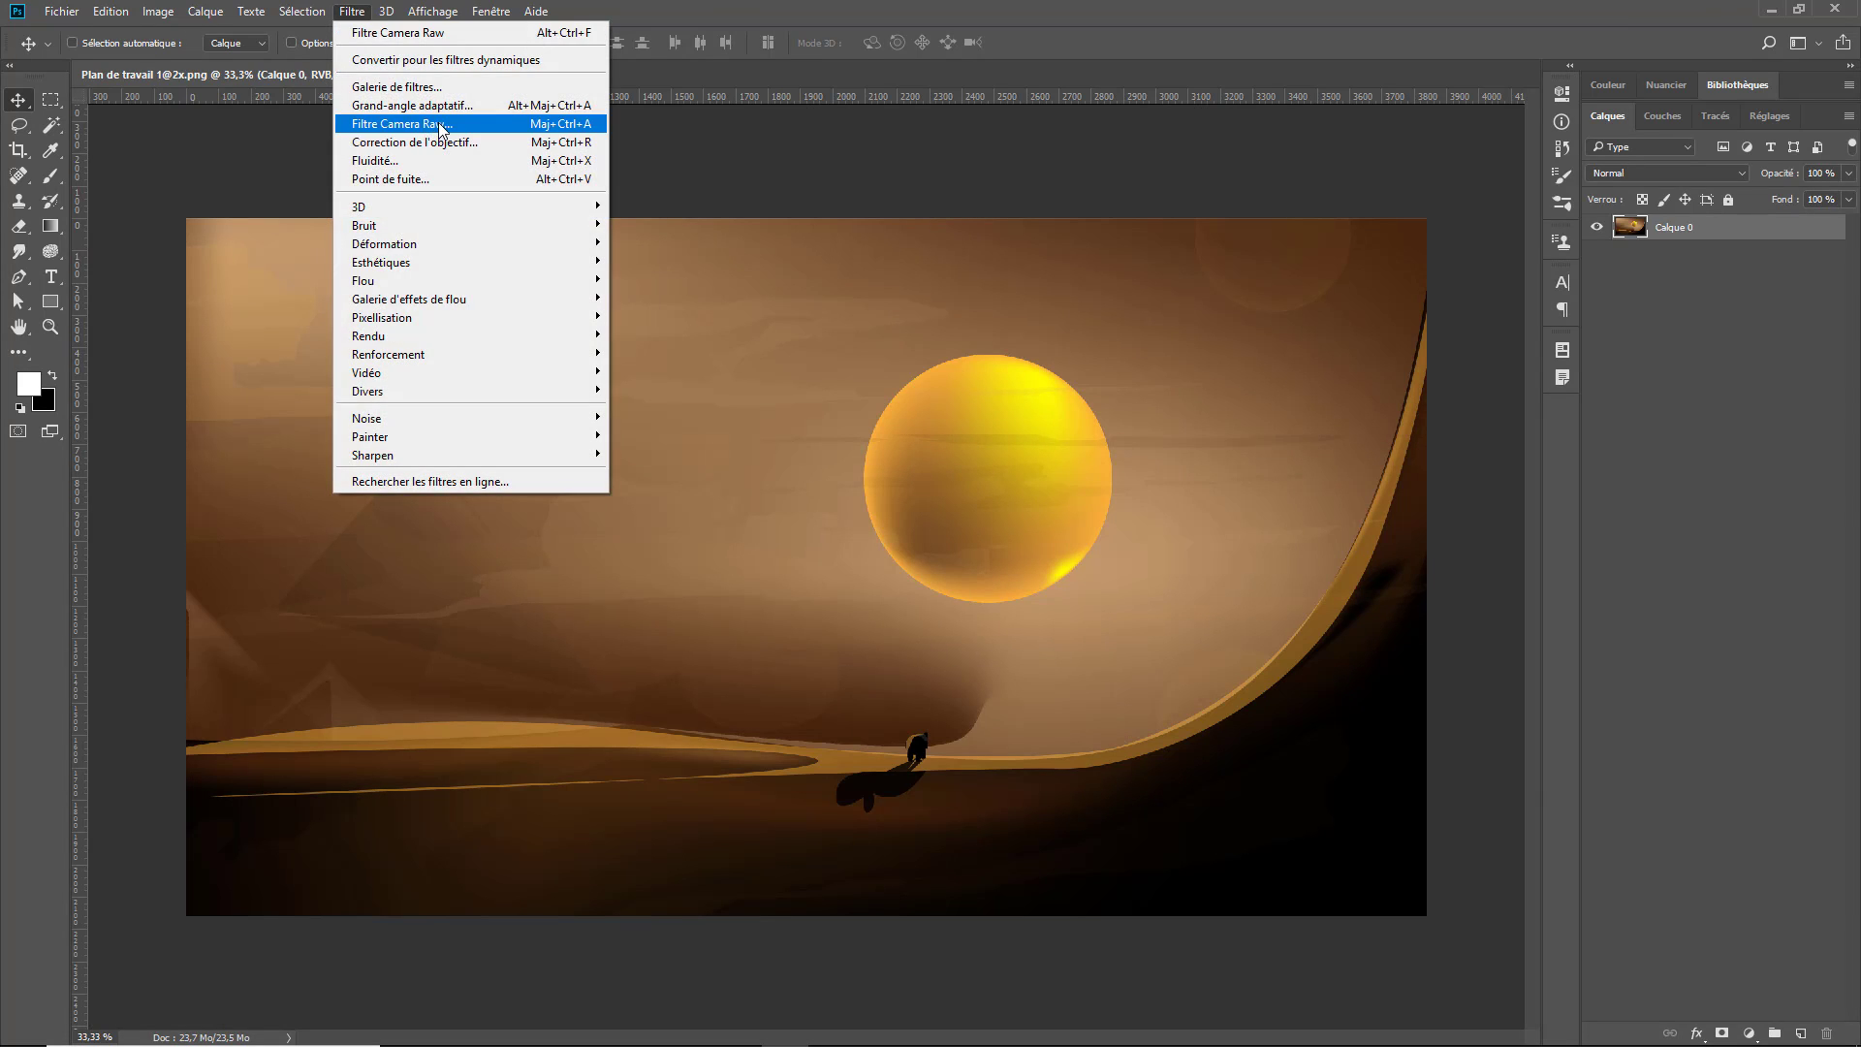
pyautogui.click(441, 126)
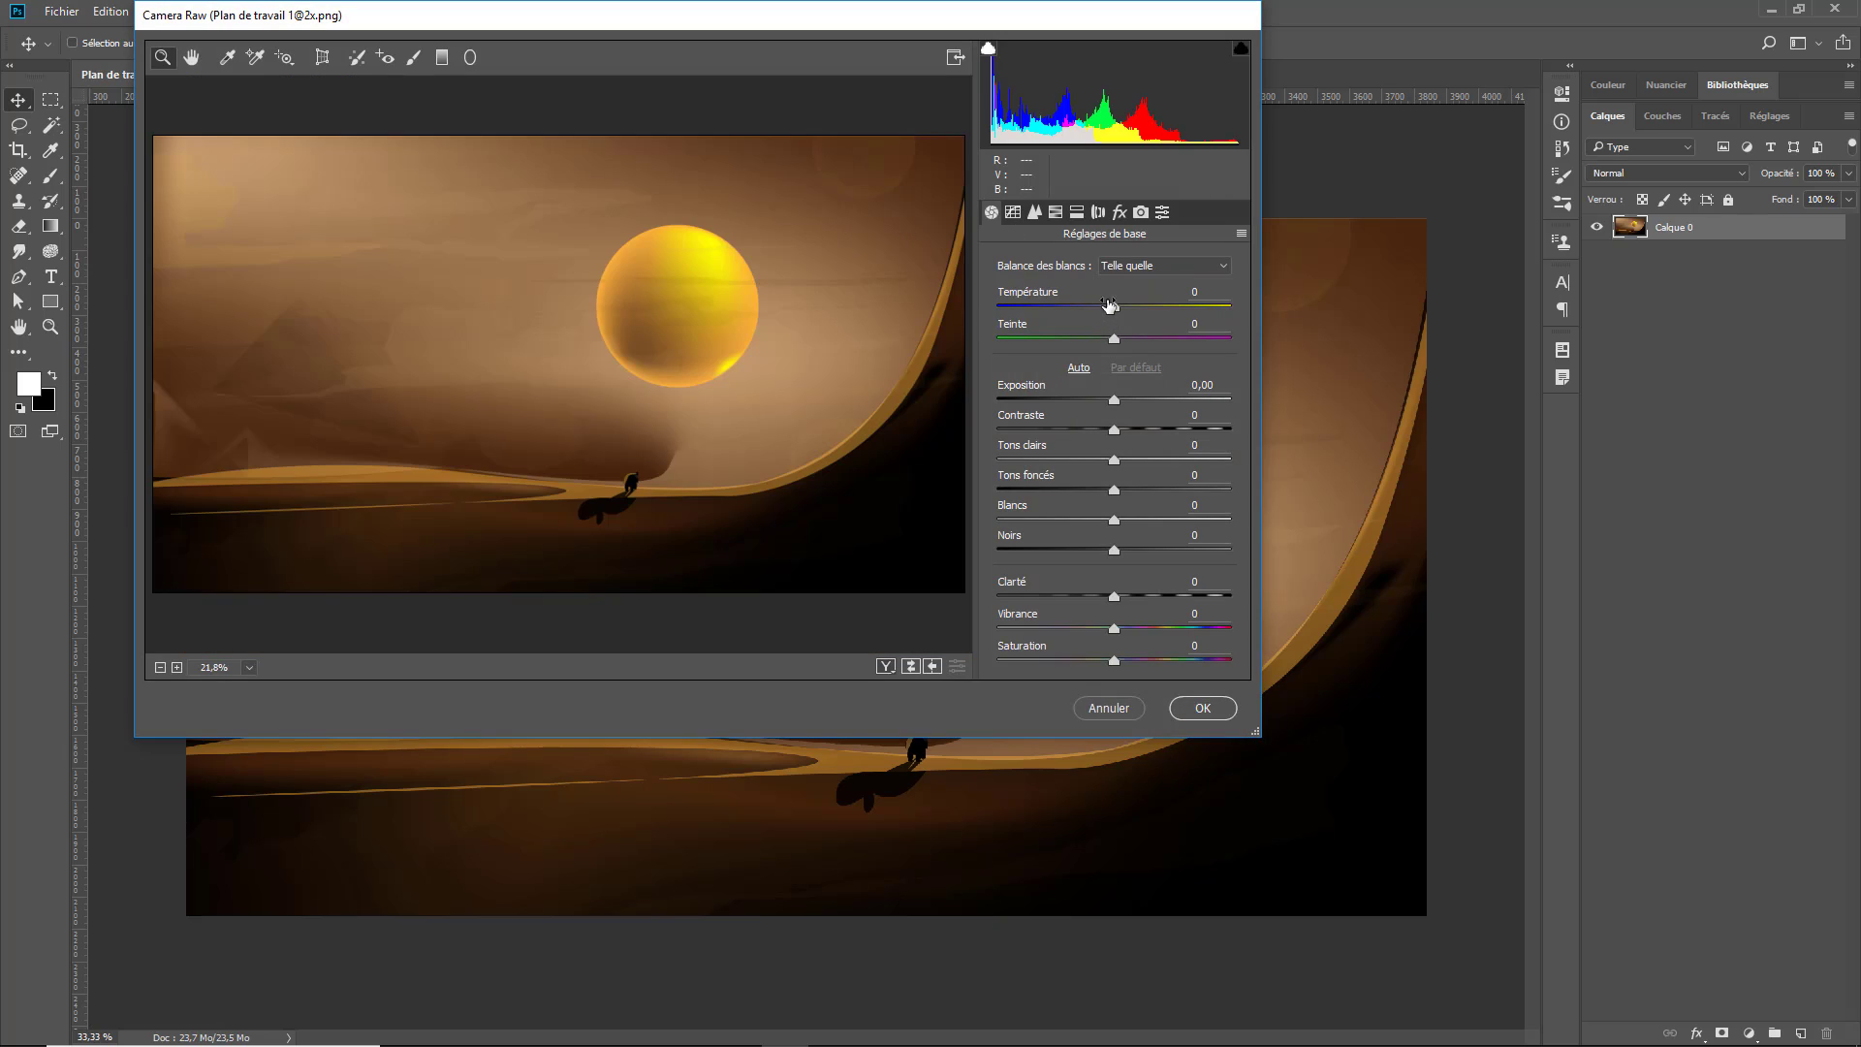
pyautogui.moveTo(1115, 308); pyautogui.dragTo(1145, 338)
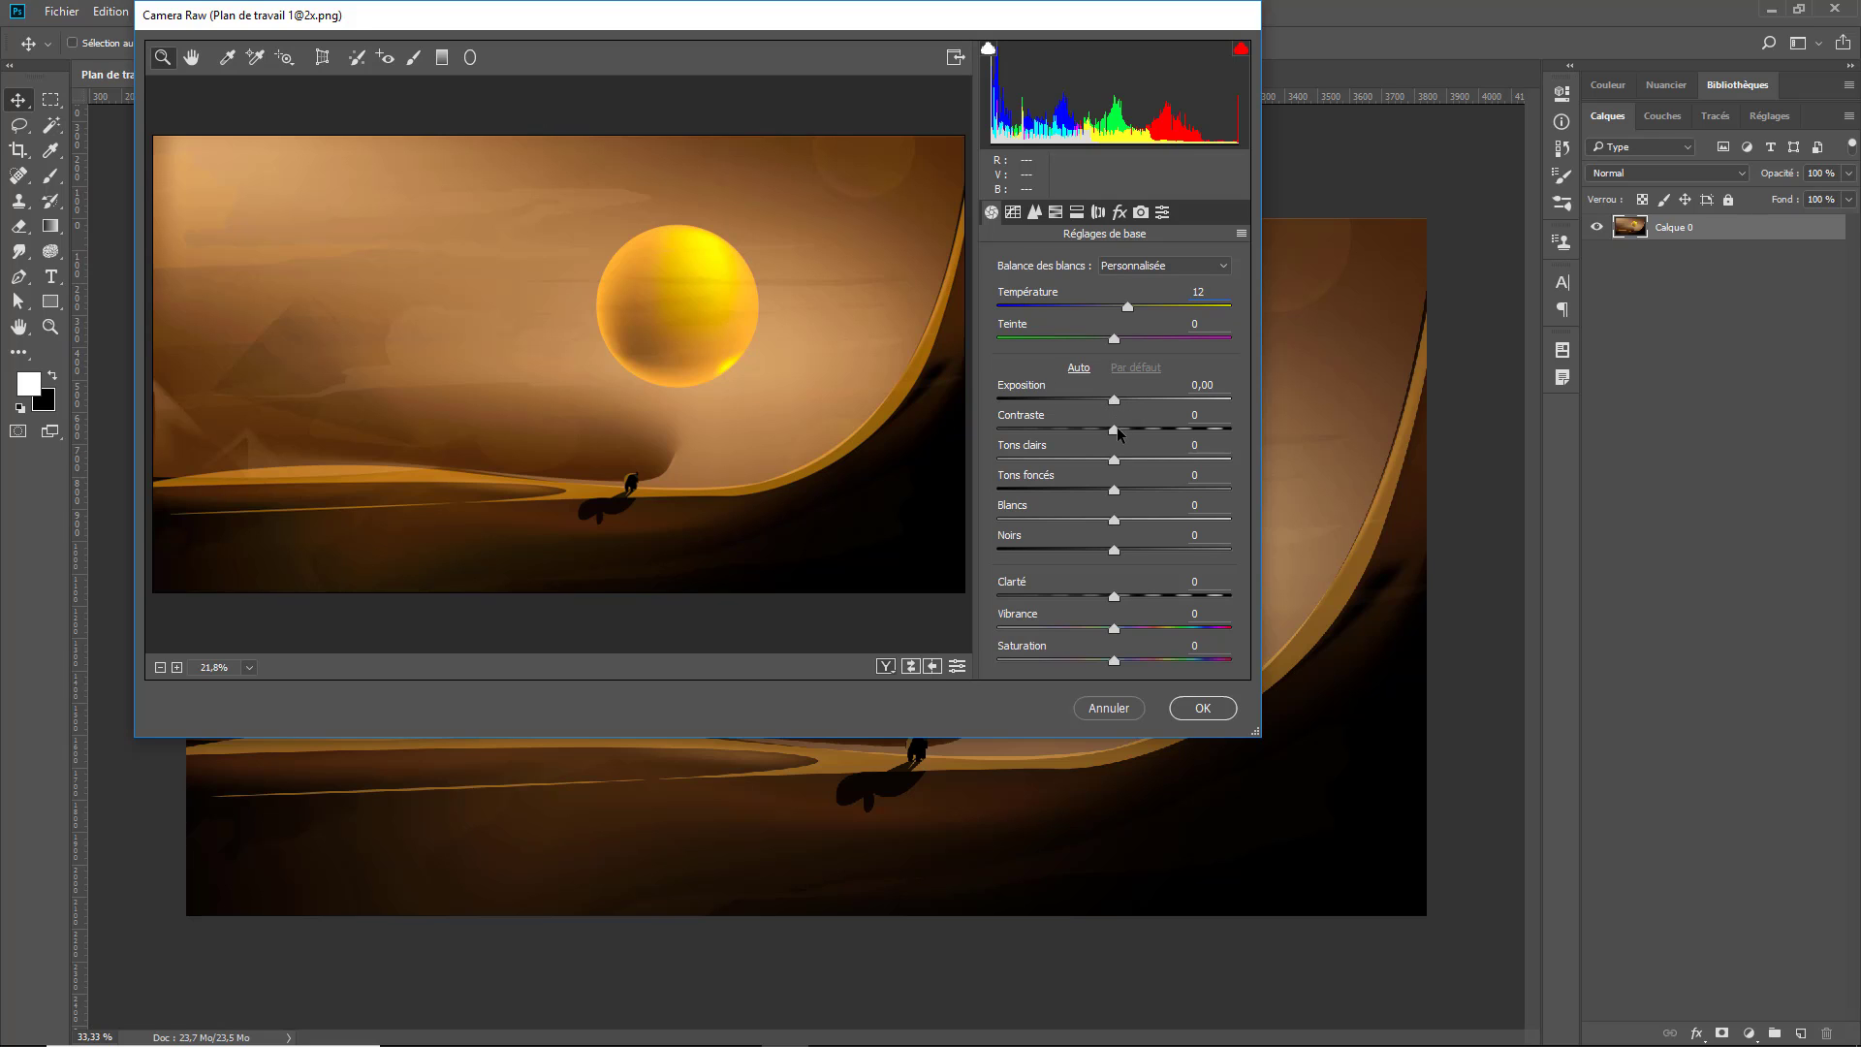
pyautogui.moveTo(1116, 429); pyautogui.dragTo(1130, 428)
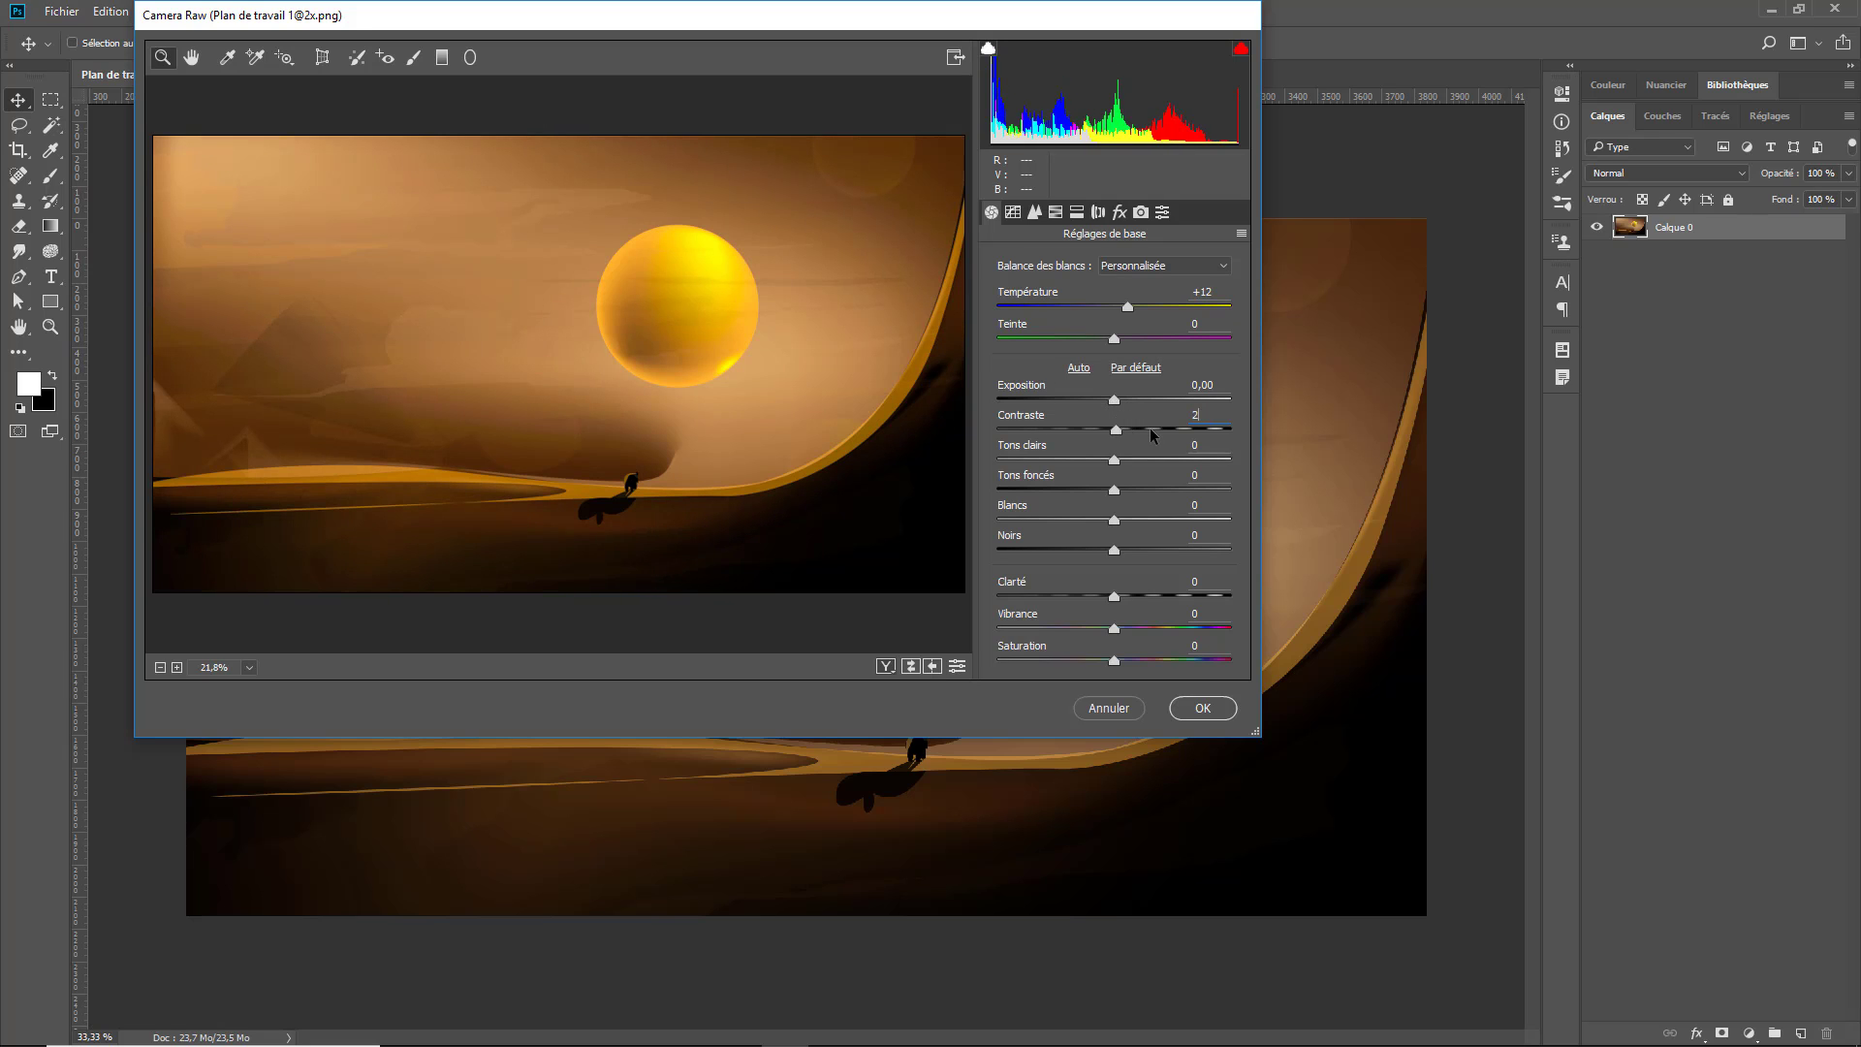
pyautogui.write('+20')
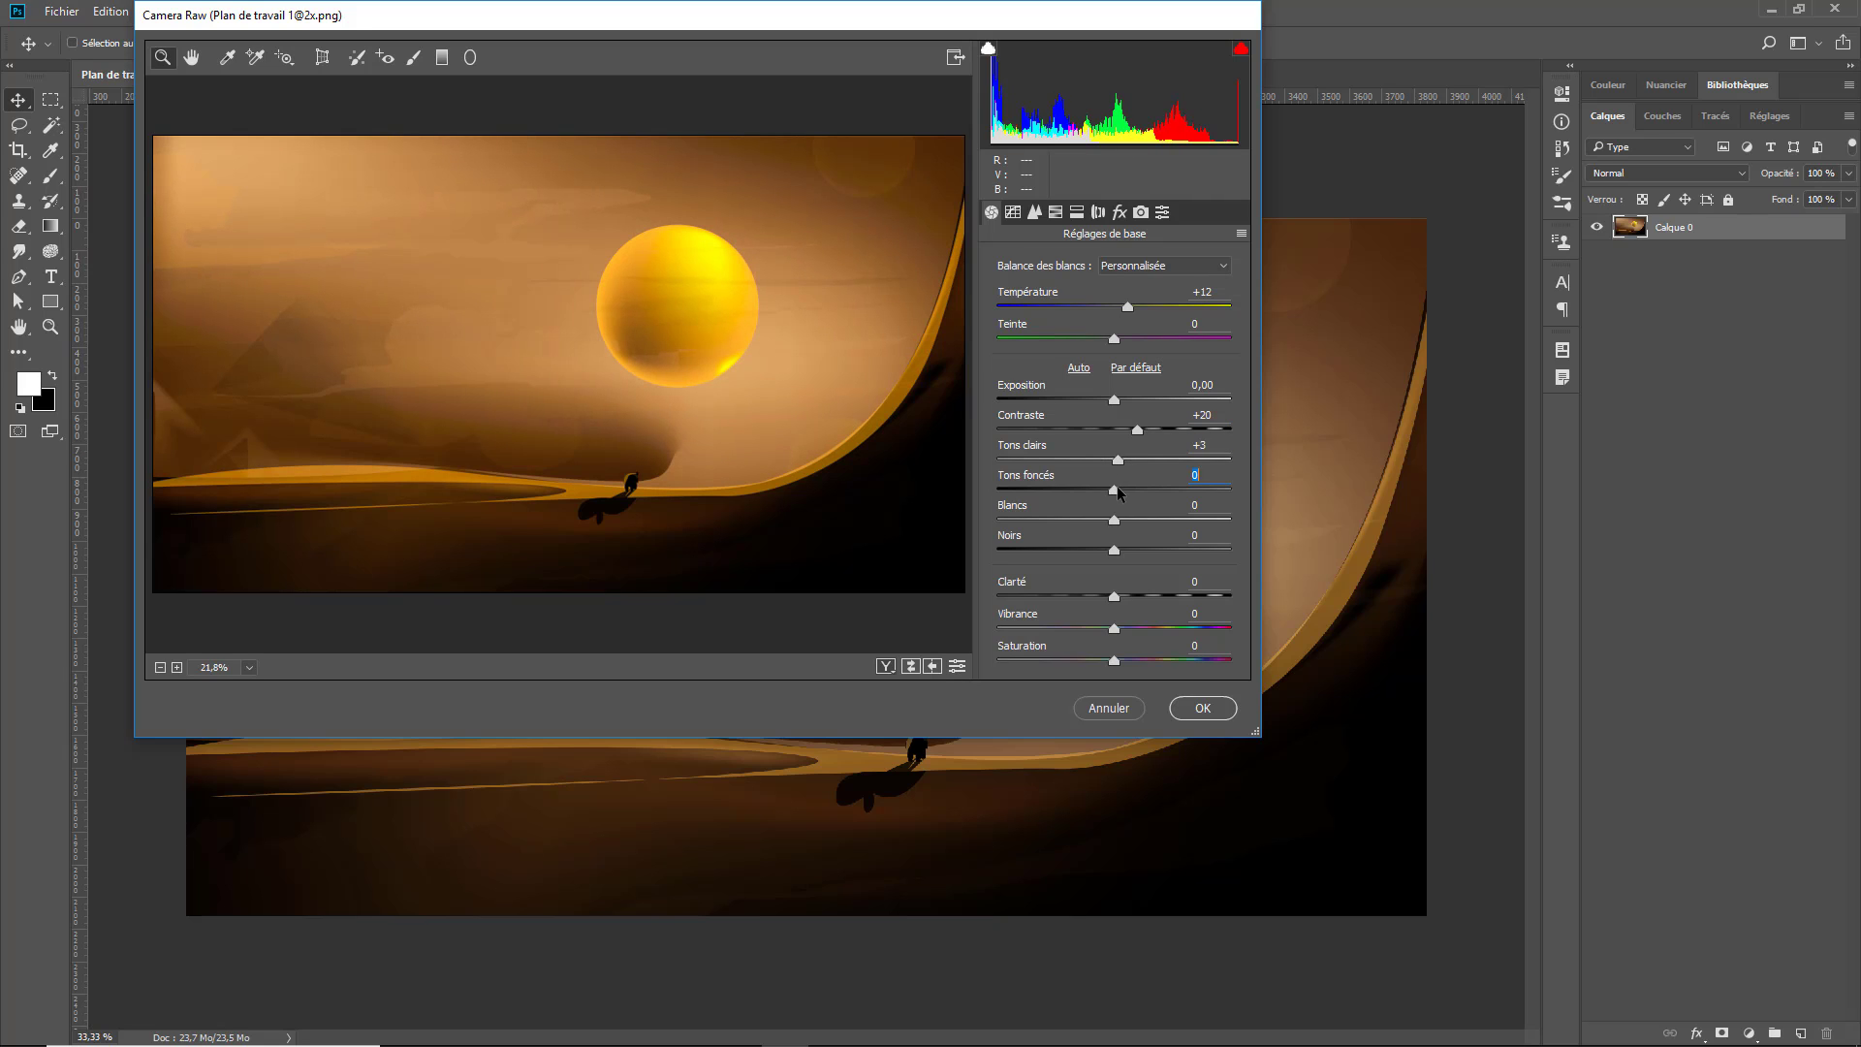
pyautogui.write('10')
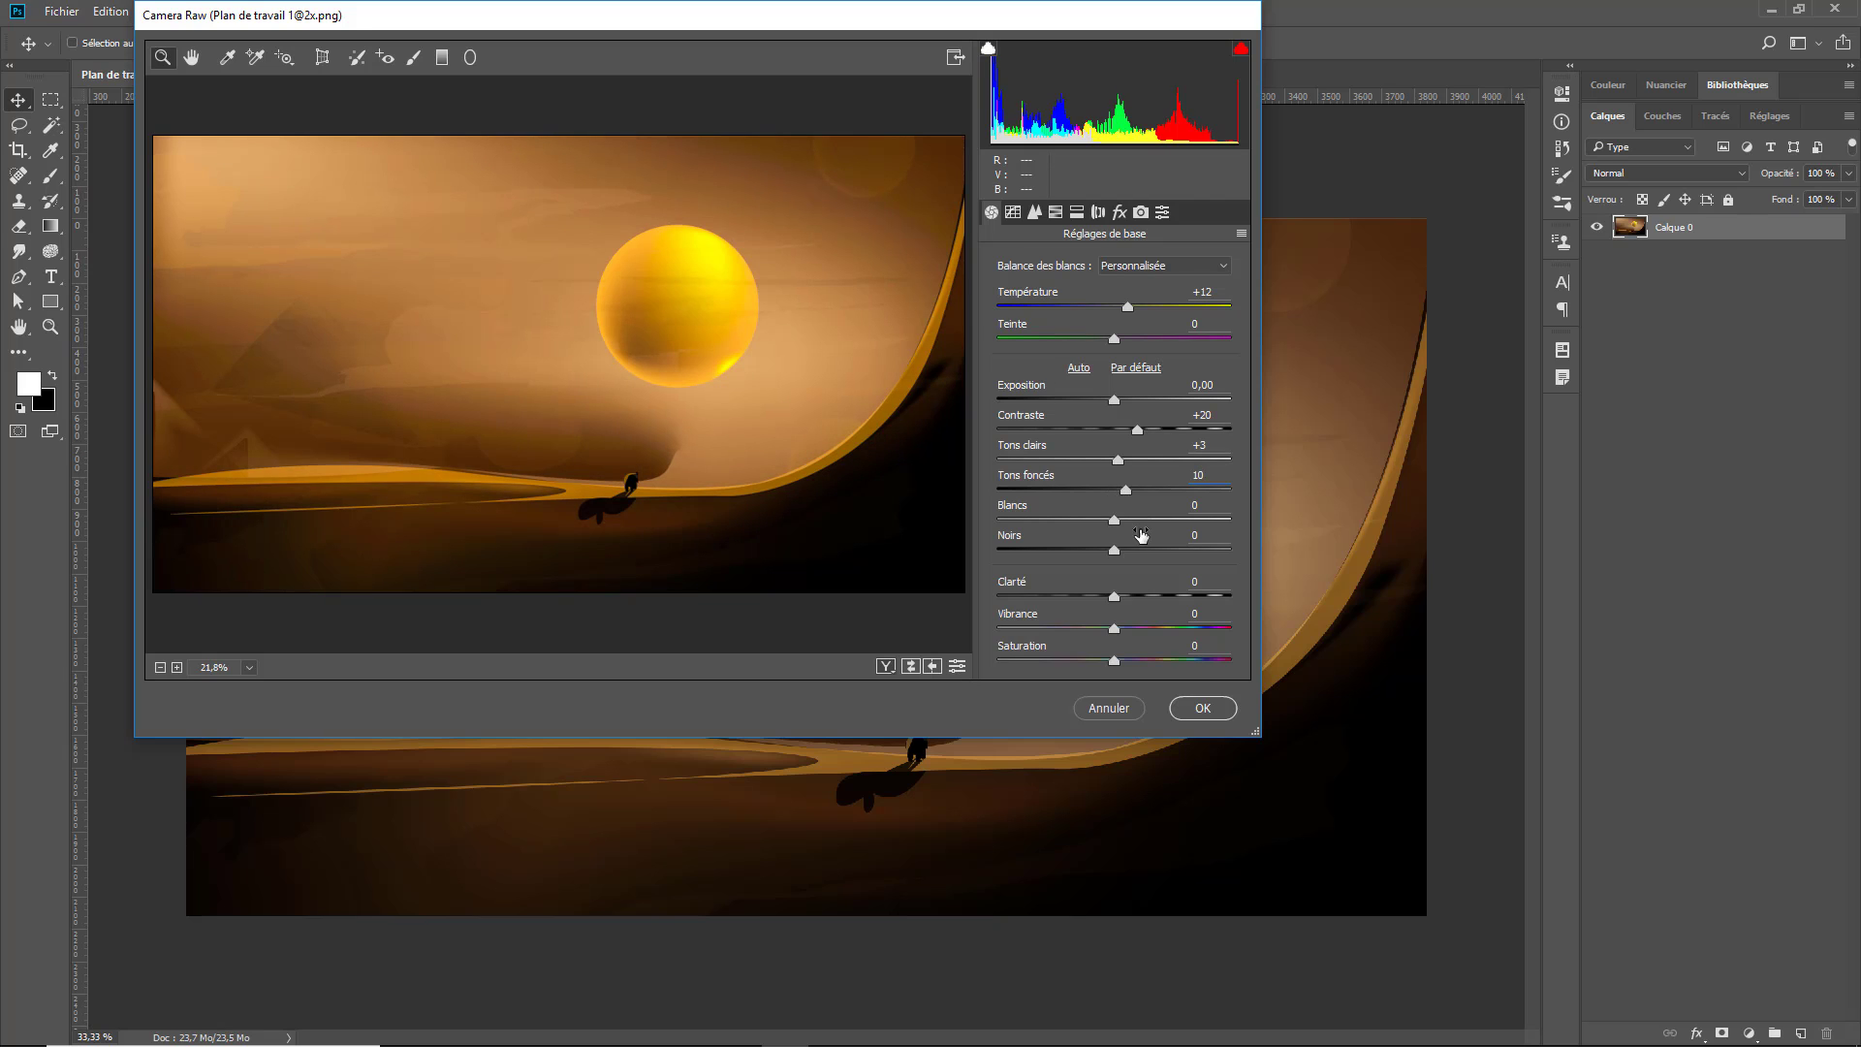
pyautogui.moveTo(1118, 548); pyautogui.dragTo(1124, 549)
pyautogui.write('5')
pyautogui.moveTo(1119, 596); pyautogui.dragTo(1133, 599)
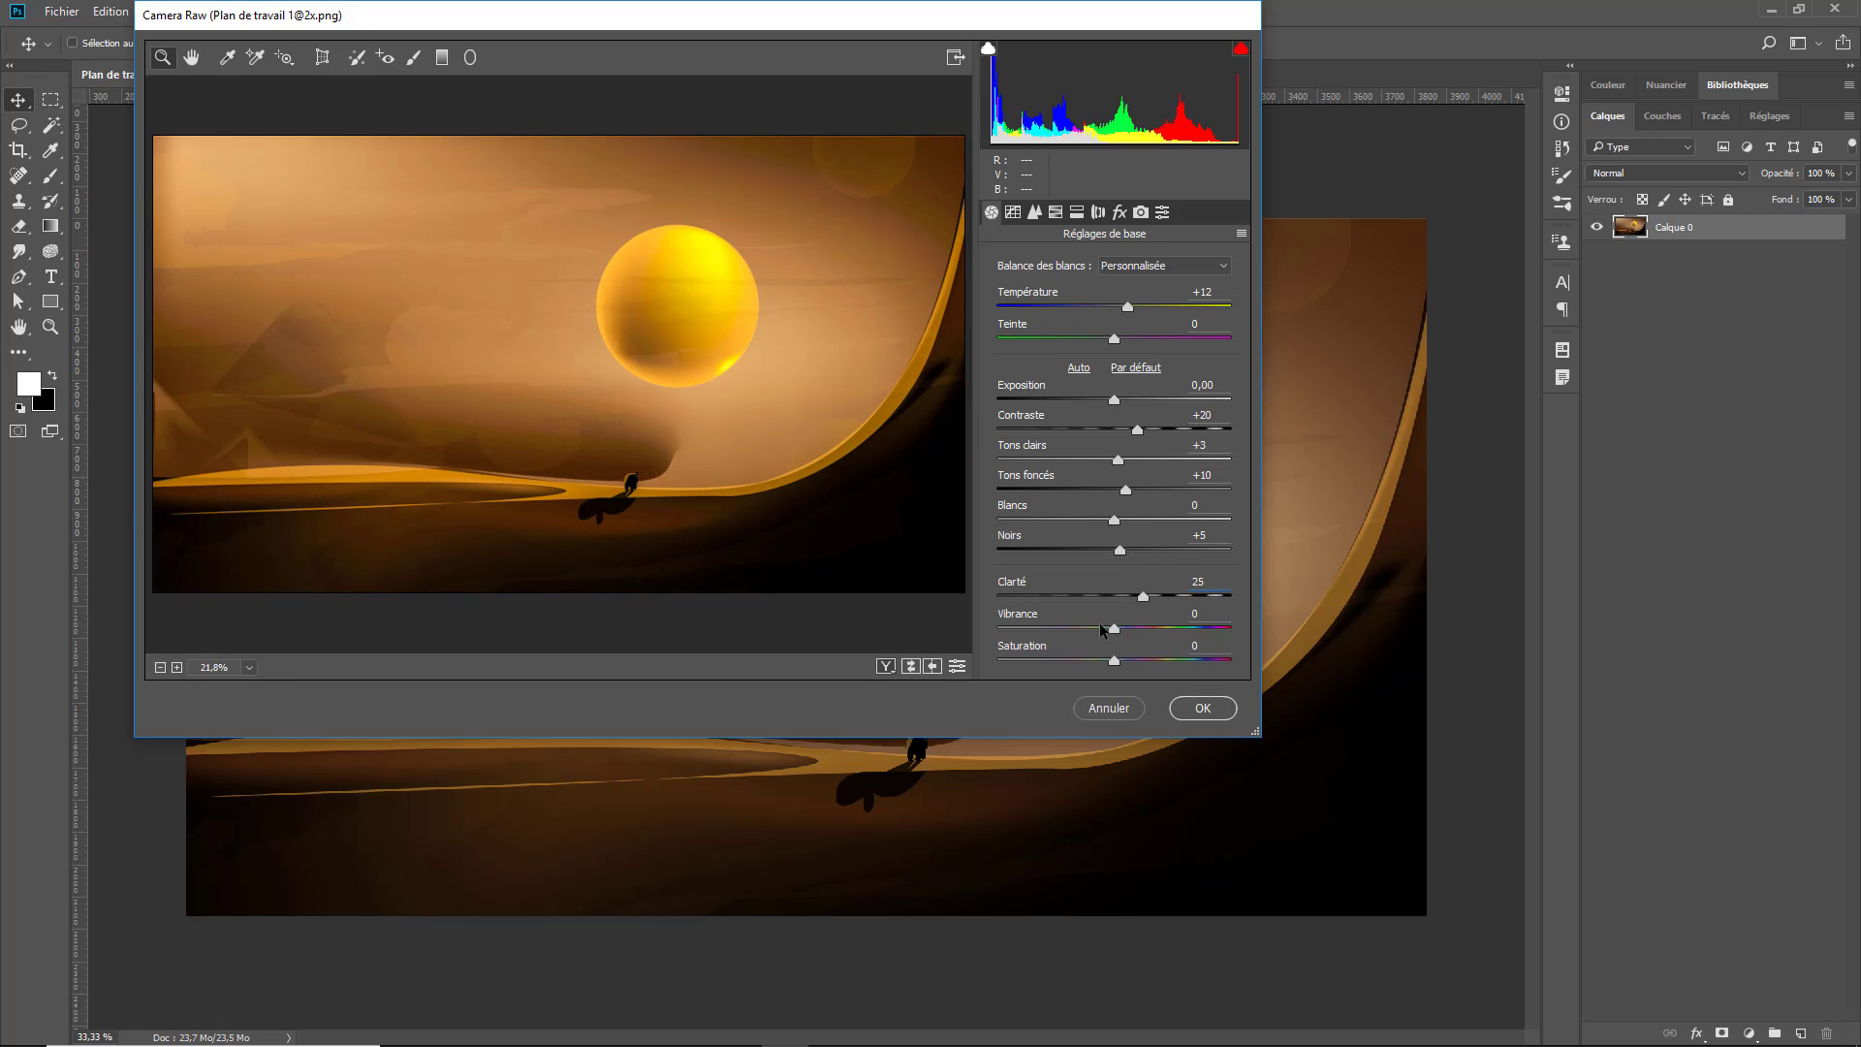
pyautogui.click(1202, 708)
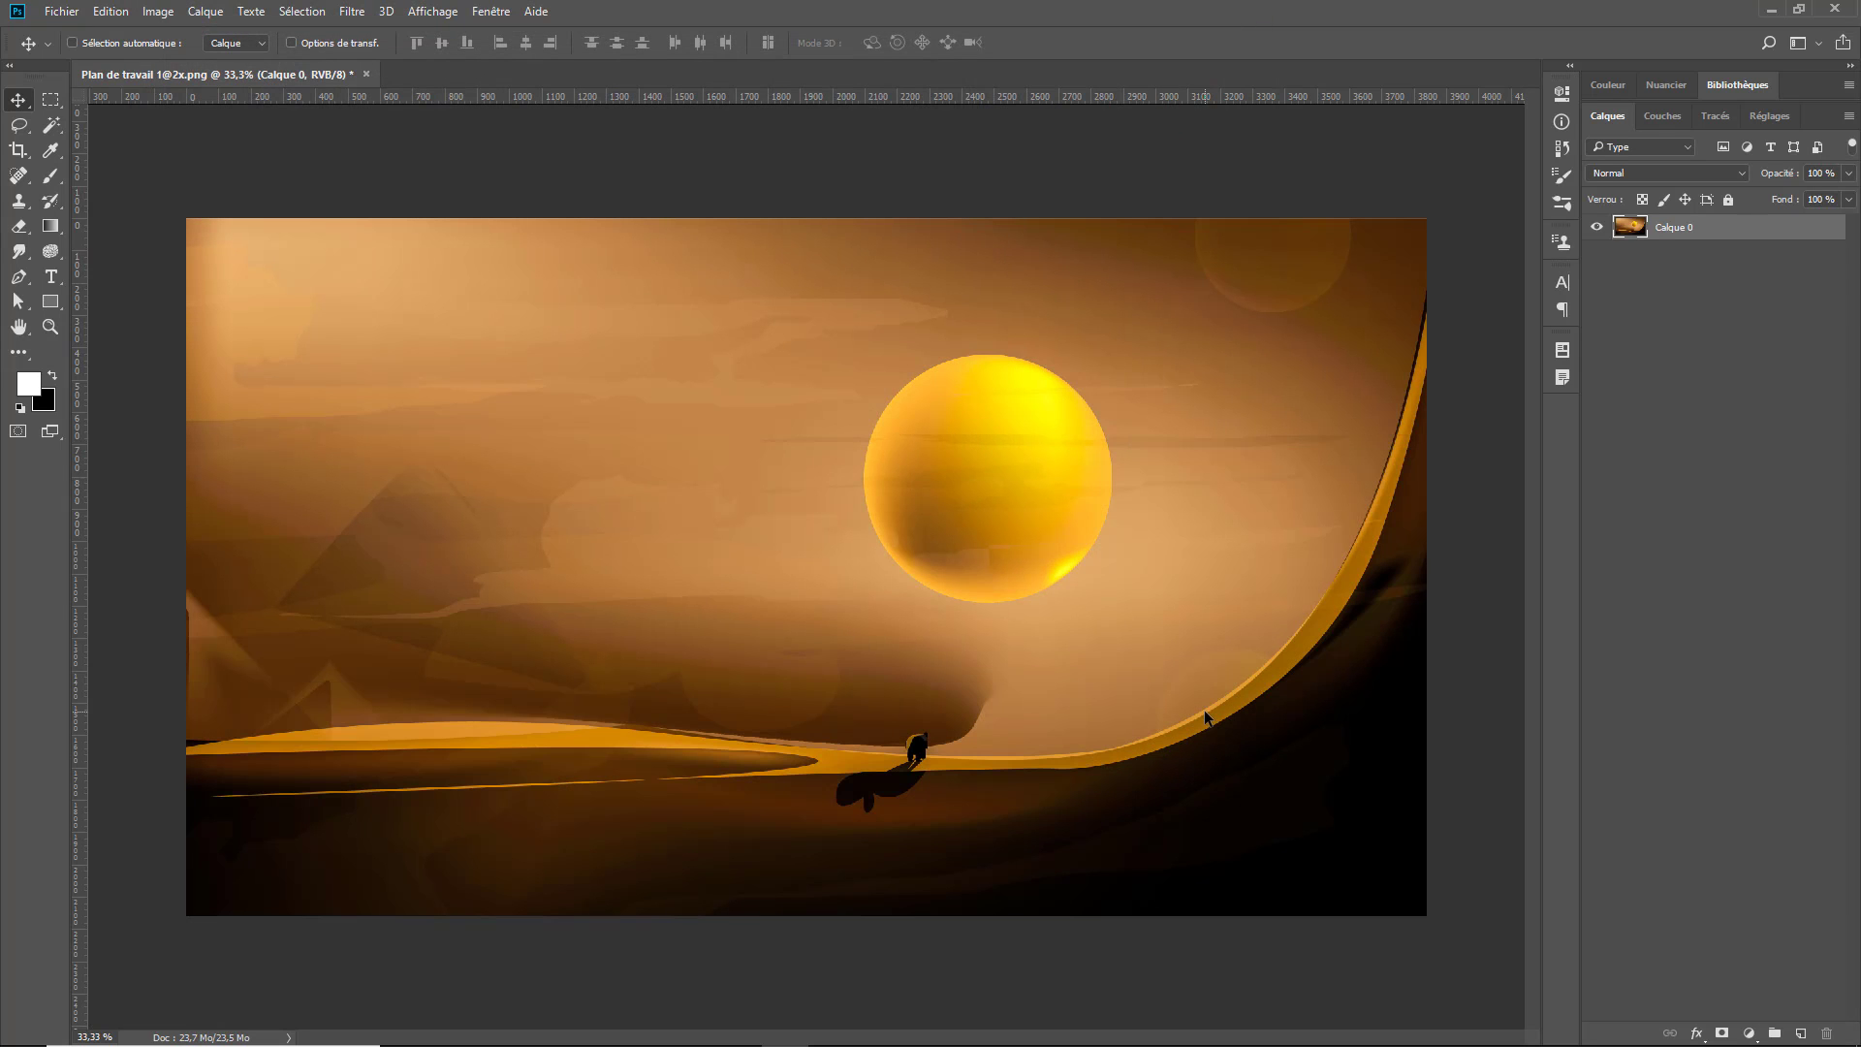
# - Compare Calque 0 before and after grading, then save the image with Ctrl+S
pyautogui.click(1597, 228)
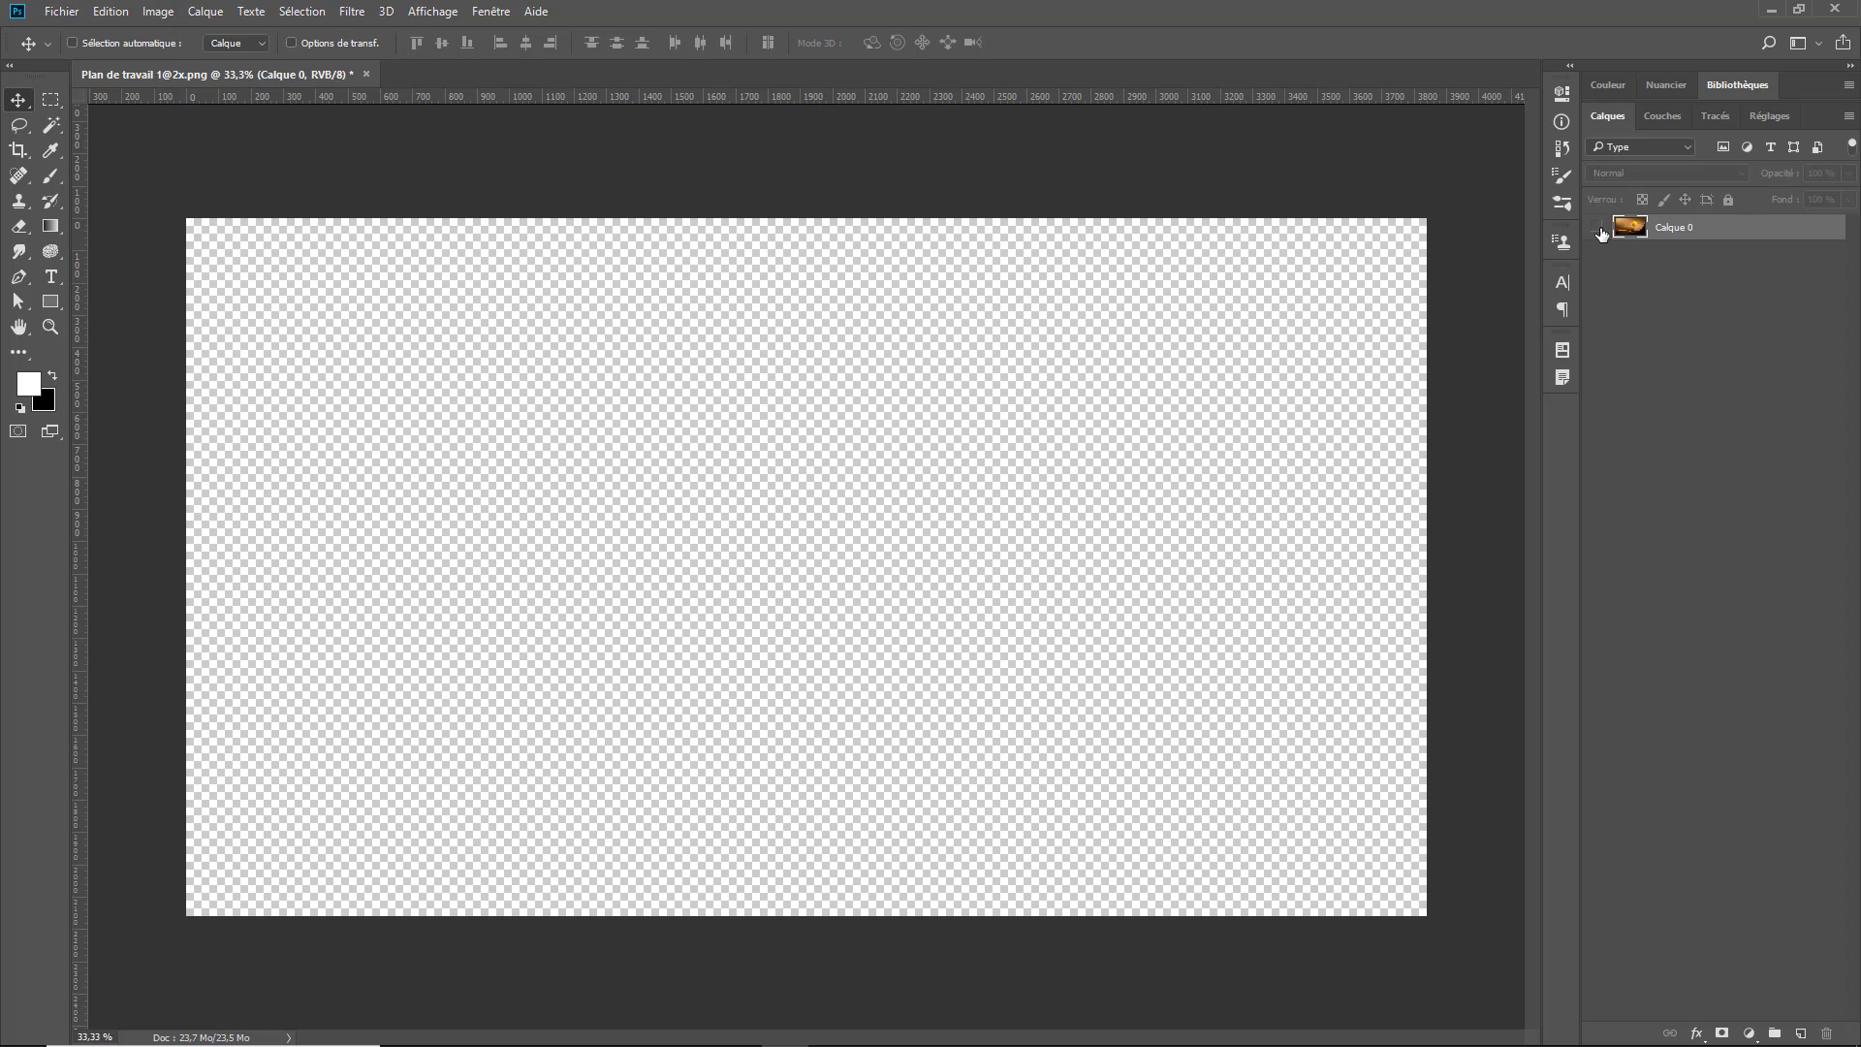
pyautogui.hotkey('ctrl', 'z')
pyautogui.hotkey('ctrl', 'z')
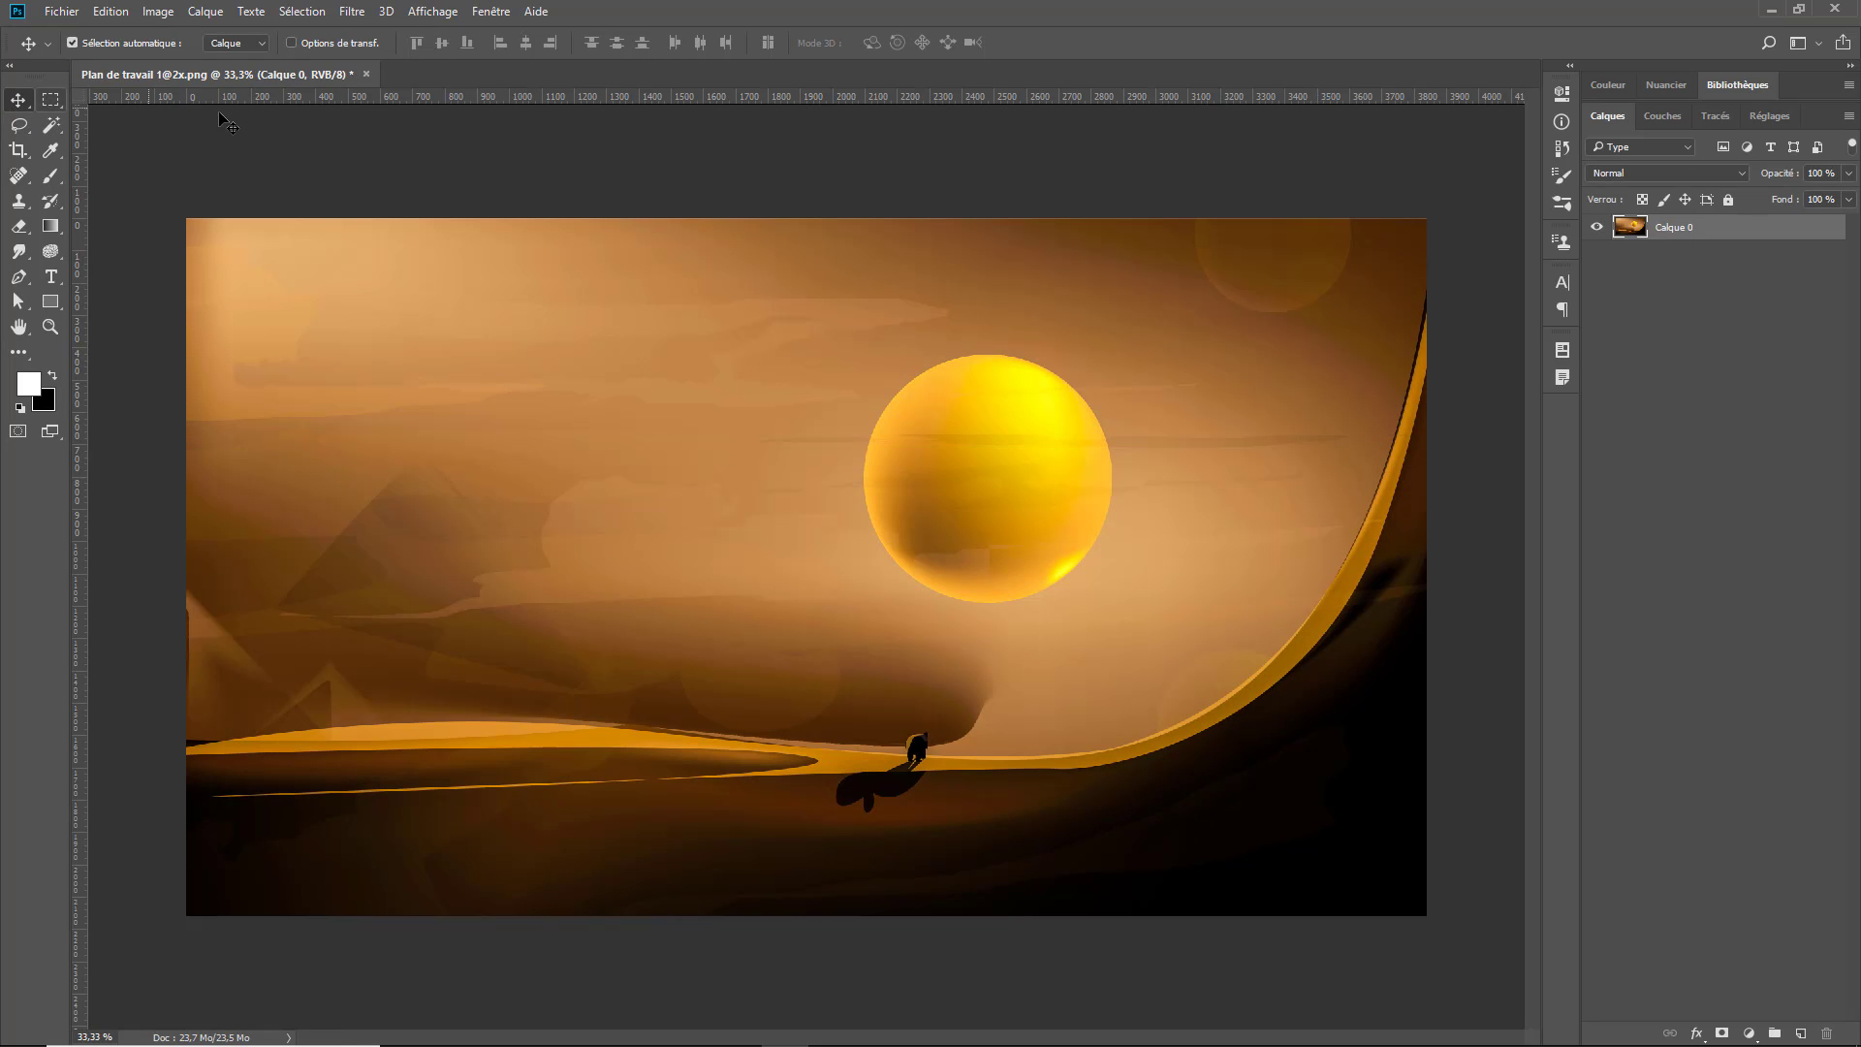
pyautogui.hotkey('ctrl', 's')
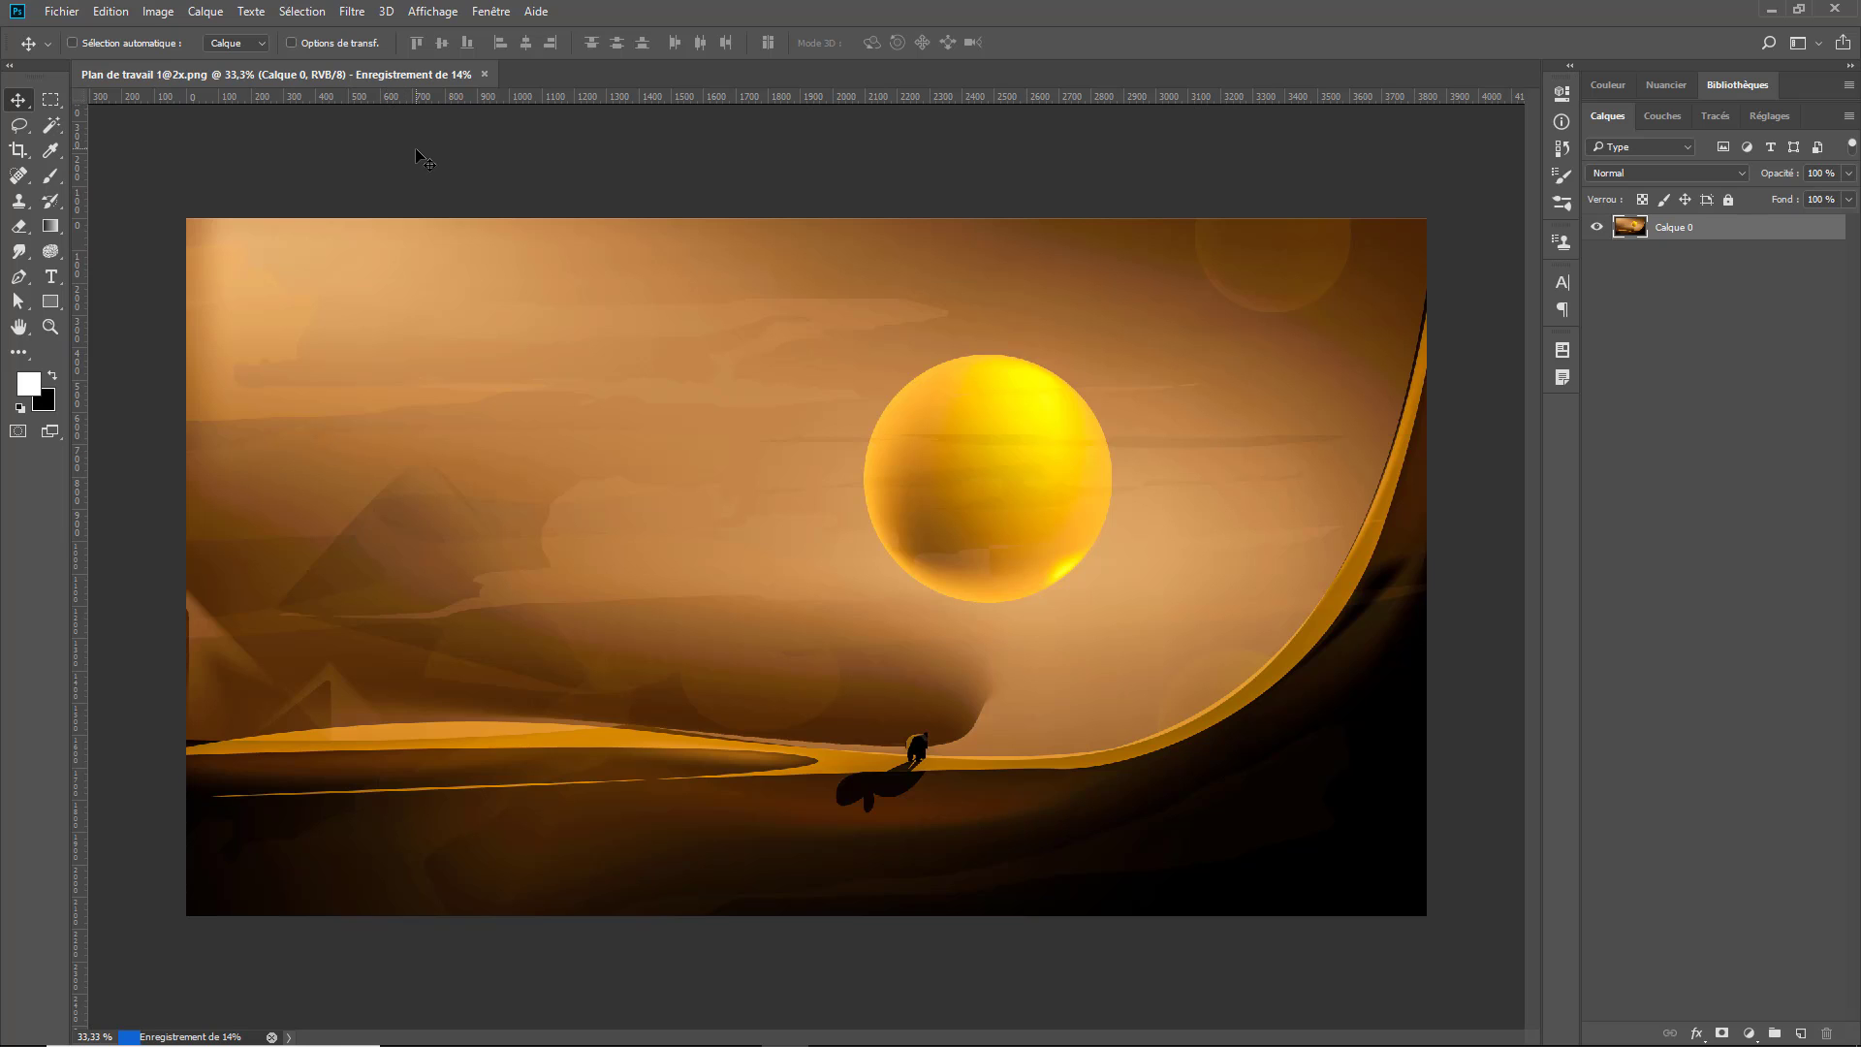